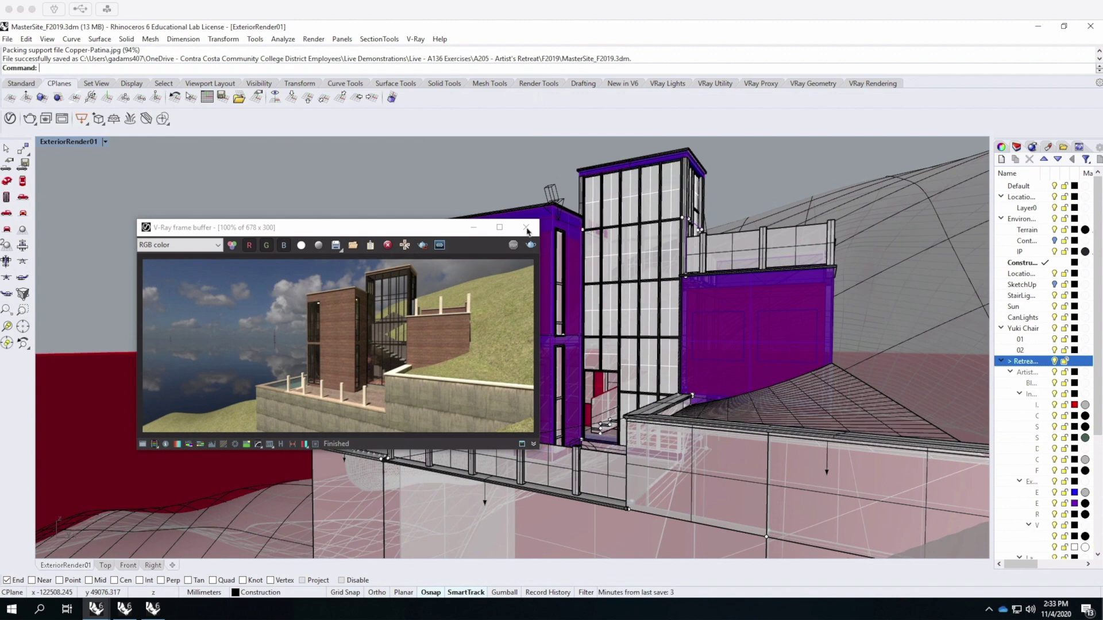
# Close the exterior render's frame buffer and restore the InteriorRender01 named view in the viewport.
pyautogui.click(527, 230)
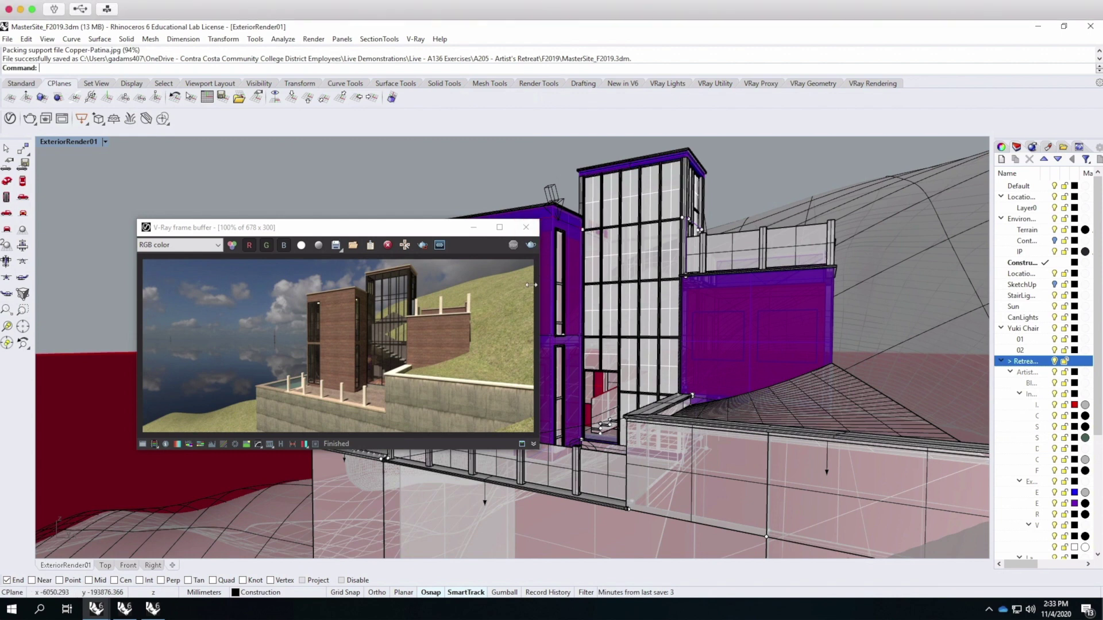
pyautogui.click(526, 227)
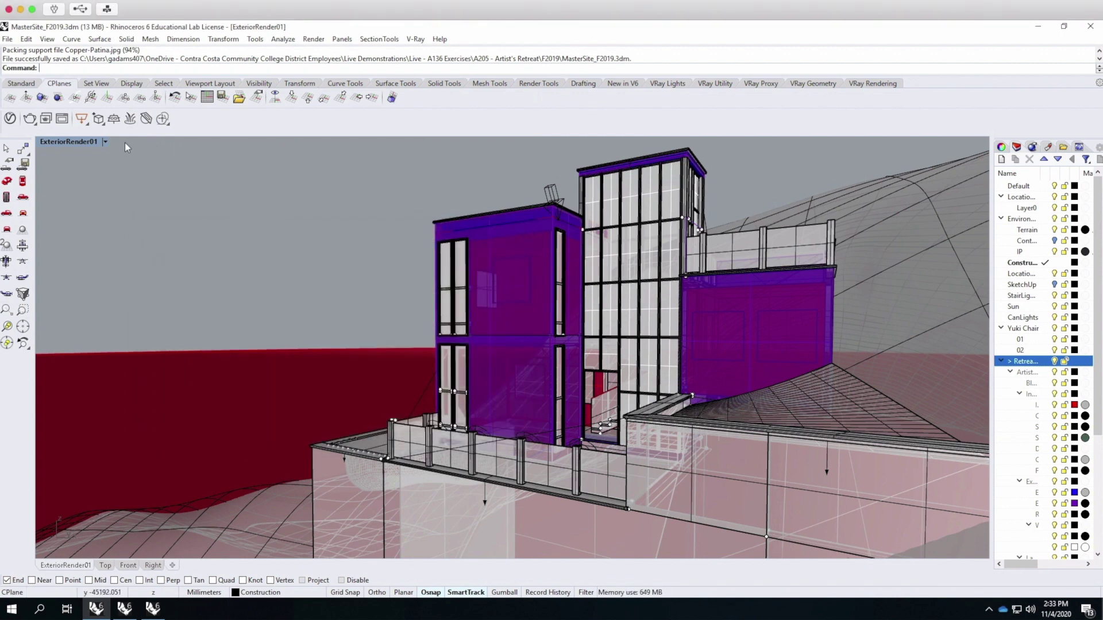
pyautogui.click(105, 142)
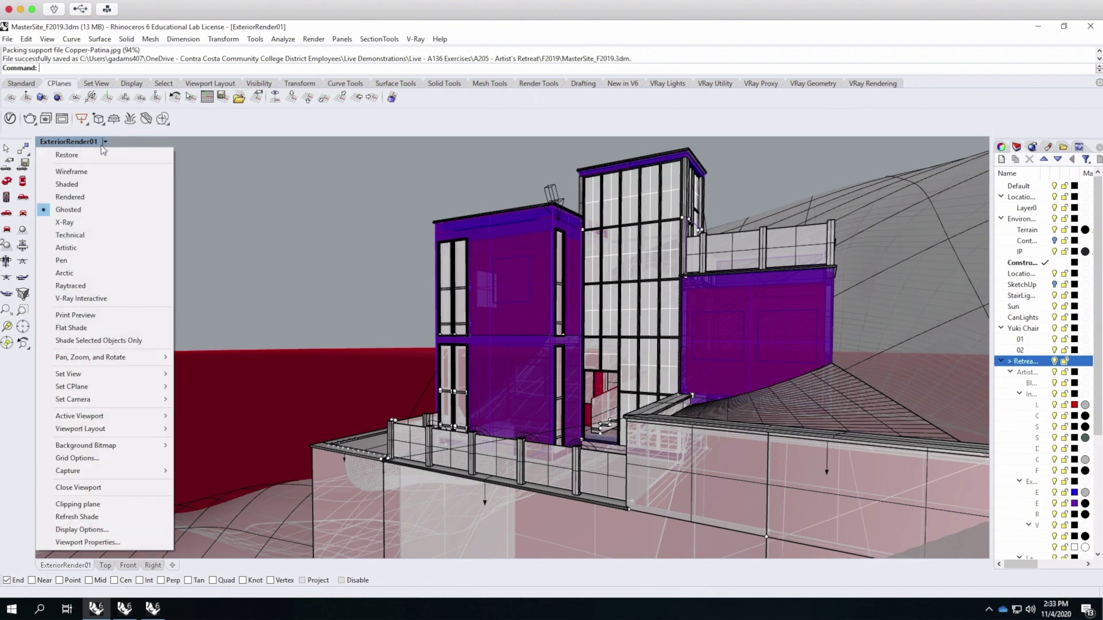
pyautogui.moveTo(105, 376)
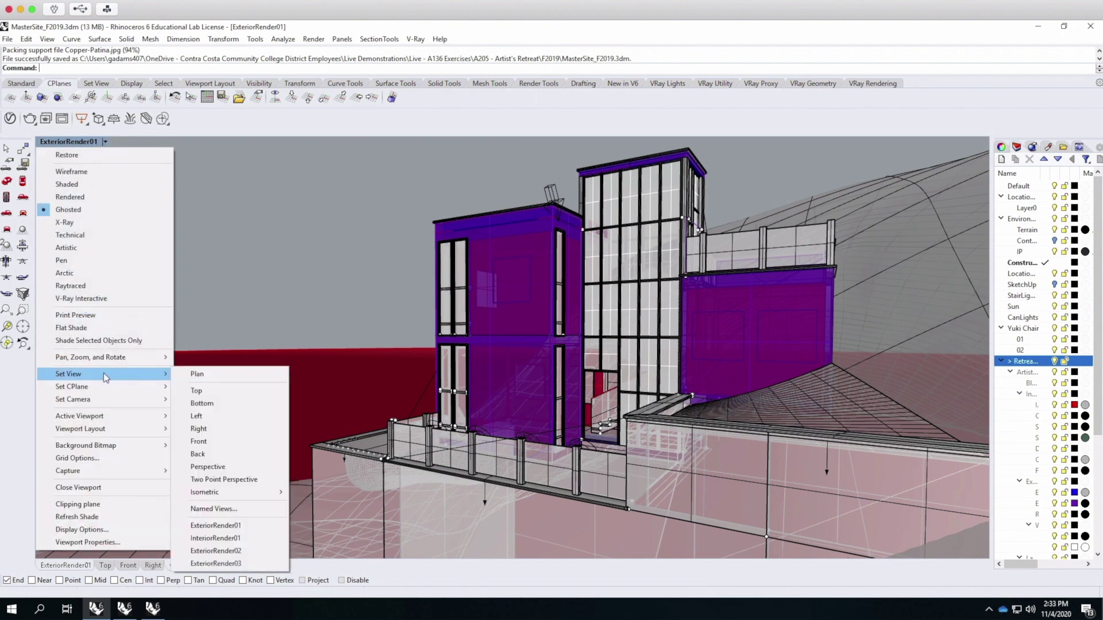
pyautogui.click(244, 539)
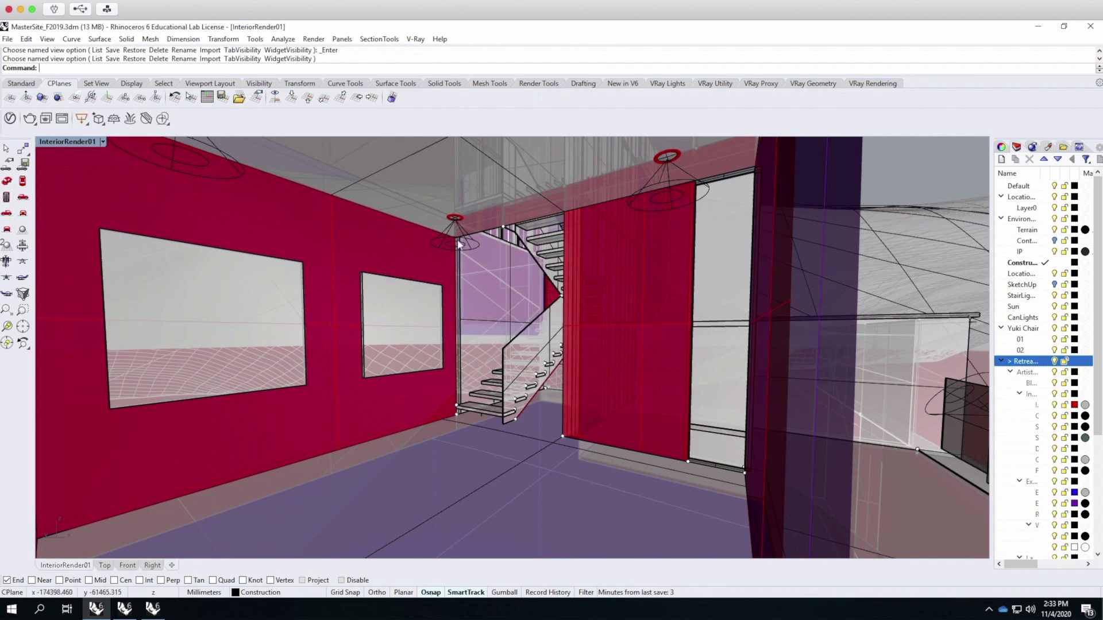
# Aim the interior view at the chair in the window corner, render it with V-Ray and return to the model.
pyautogui.moveTo(350, 402); pyautogui.dragTo(555, 367, button='right')
pyautogui.scroll(5, 555, 368)
pyautogui.scroll(-5, 604, 375)
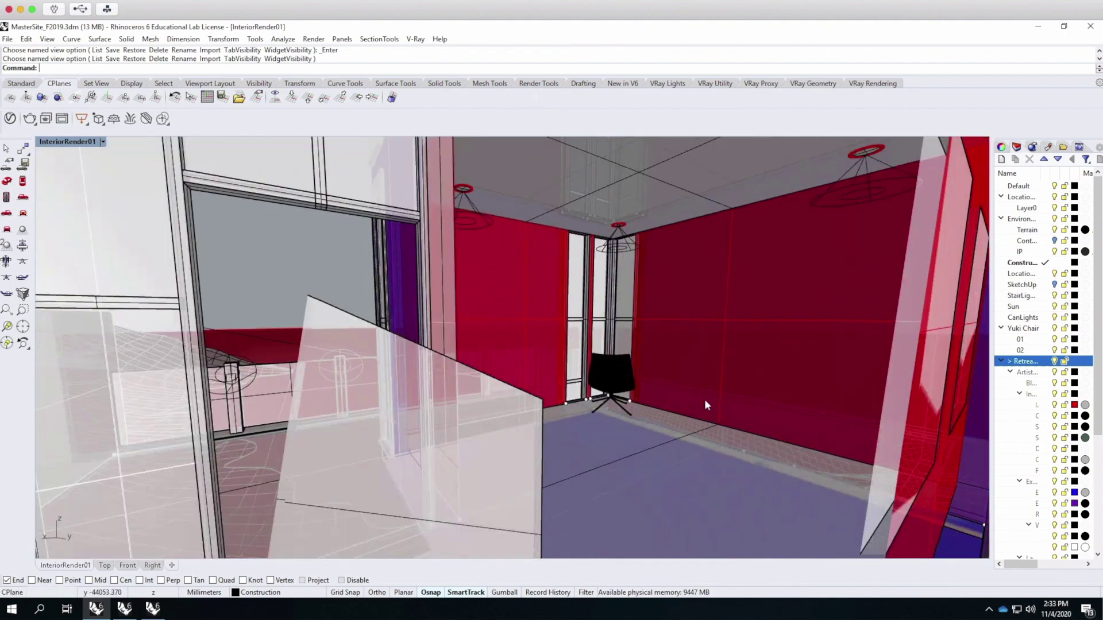
pyautogui.scroll(5, 704, 403)
pyautogui.moveTo(544, 388); pyautogui.dragTo(544, 384, button='right')
pyautogui.moveTo(535, 442); pyautogui.dragTo(511, 333, button='right')
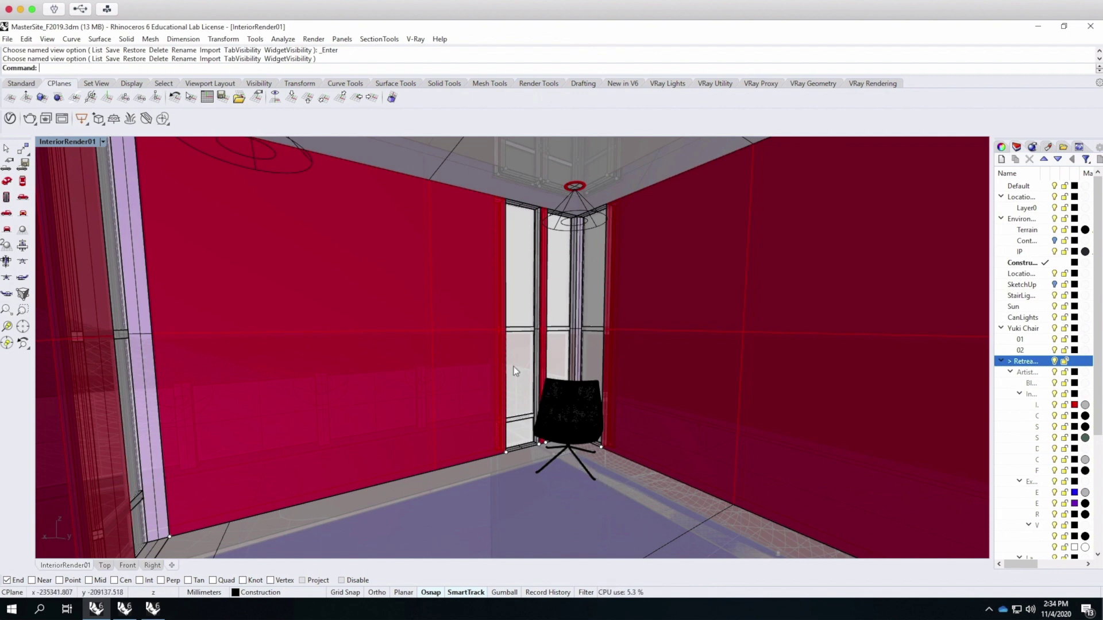
pyautogui.click(29, 119)
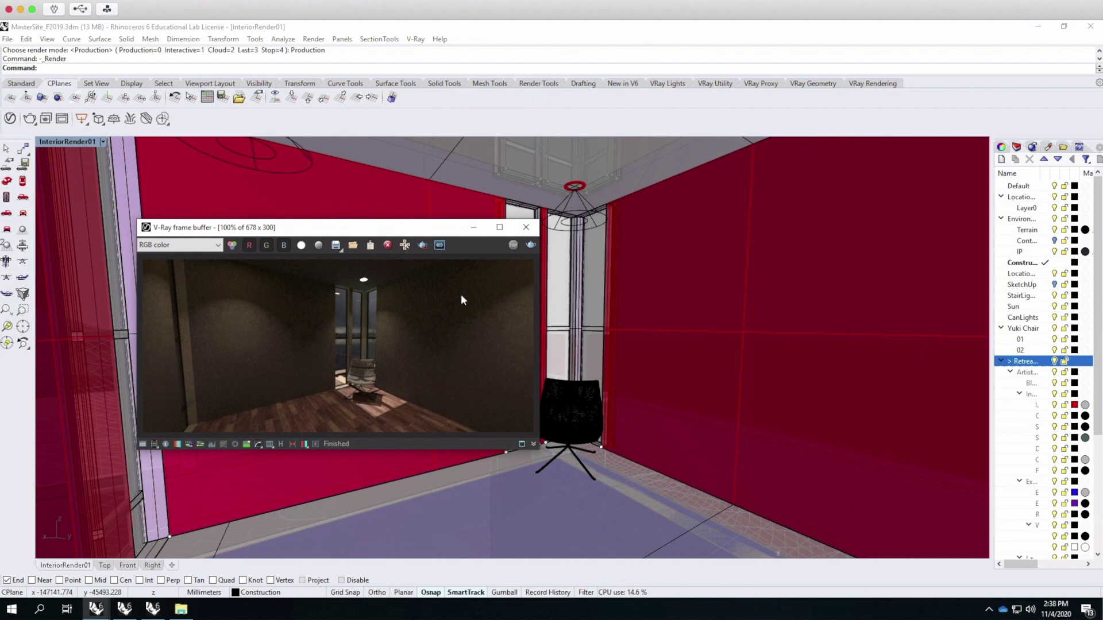
pyautogui.click(514, 245)
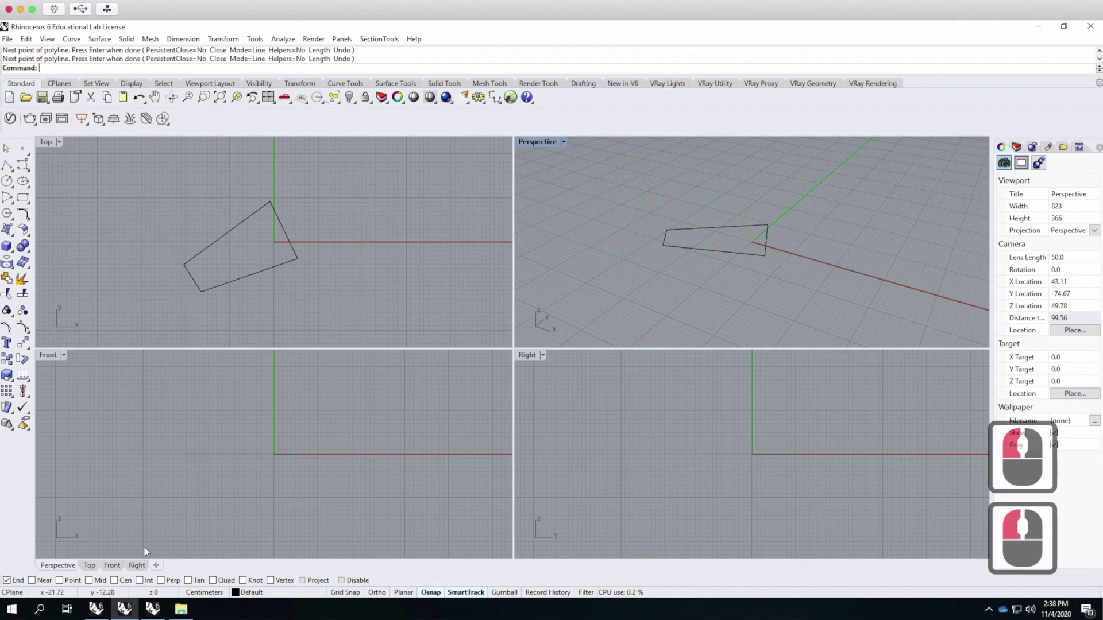
pyautogui.click(97, 607)
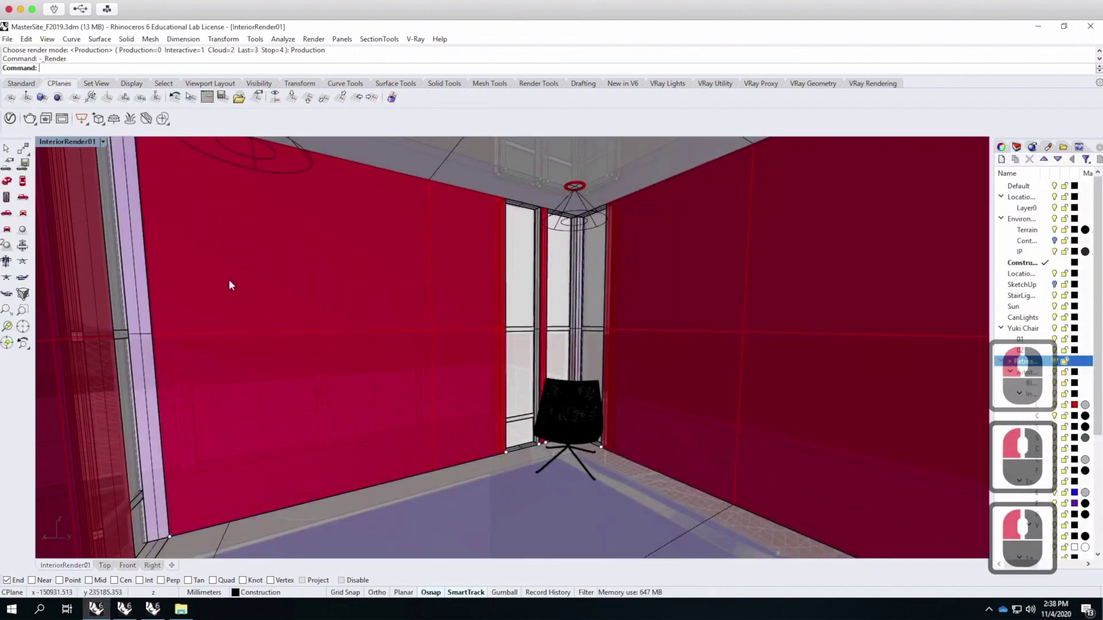
# Start saving the V-Ray render settings to a file and browse to the F2019 folder of A205 - Artist's Retreat.
pyautogui.click(10, 119)
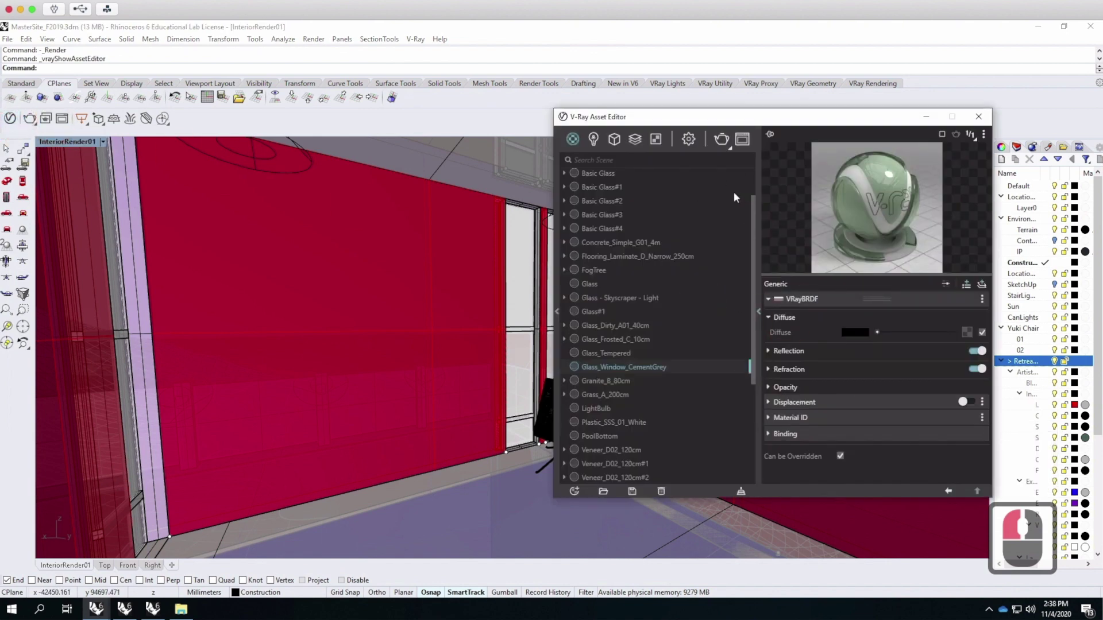
pyautogui.click(688, 139)
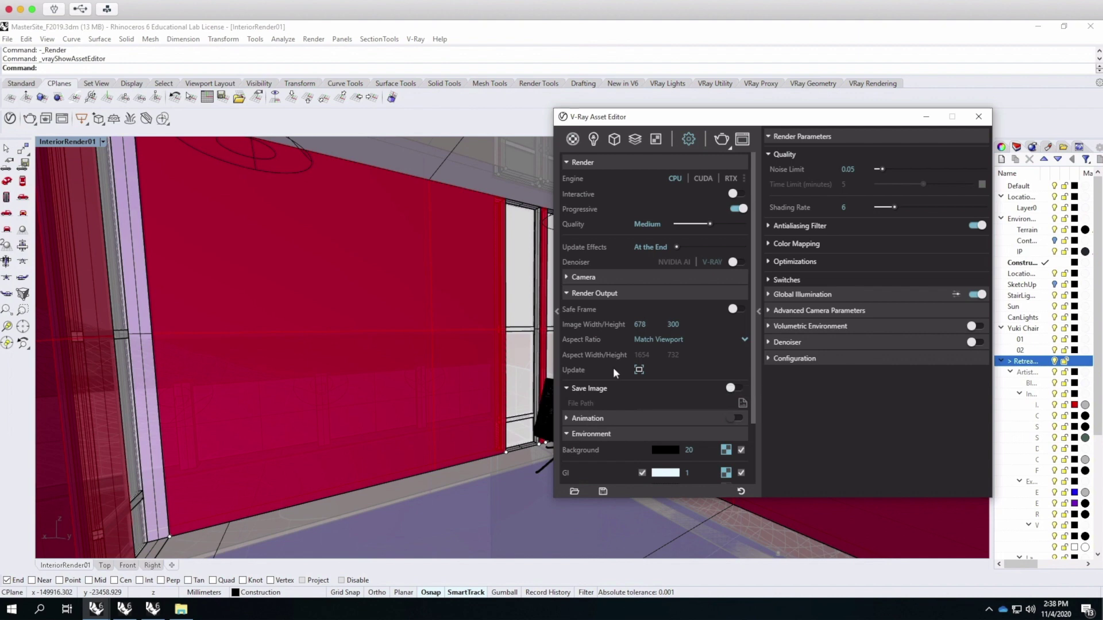
pyautogui.click(603, 491)
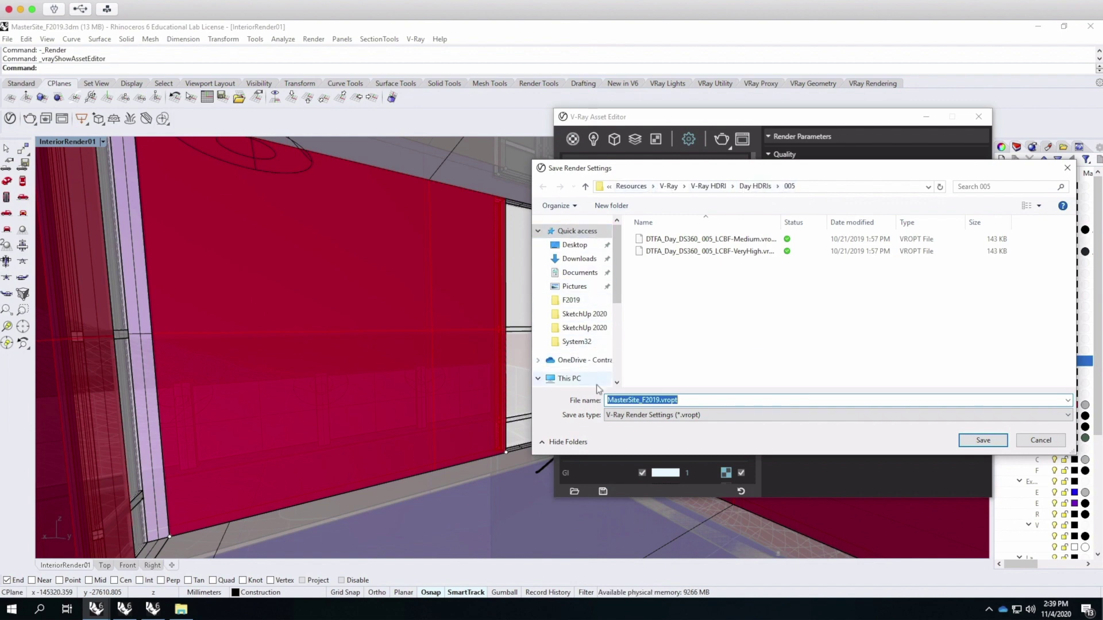
pyautogui.click(588, 360)
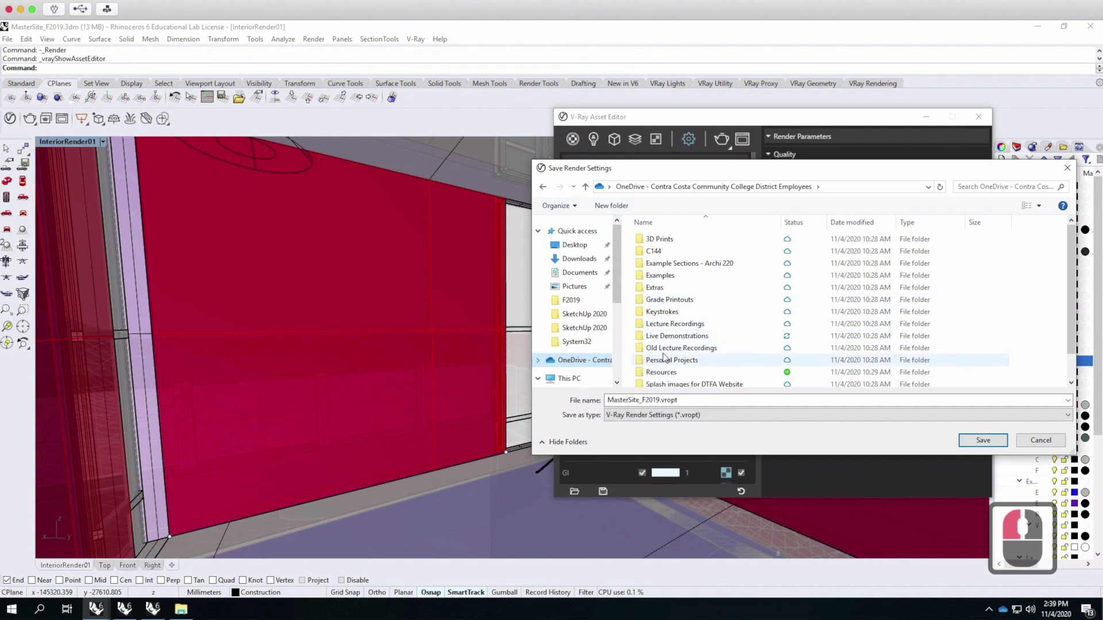
pyautogui.scroll(-4, 686, 297)
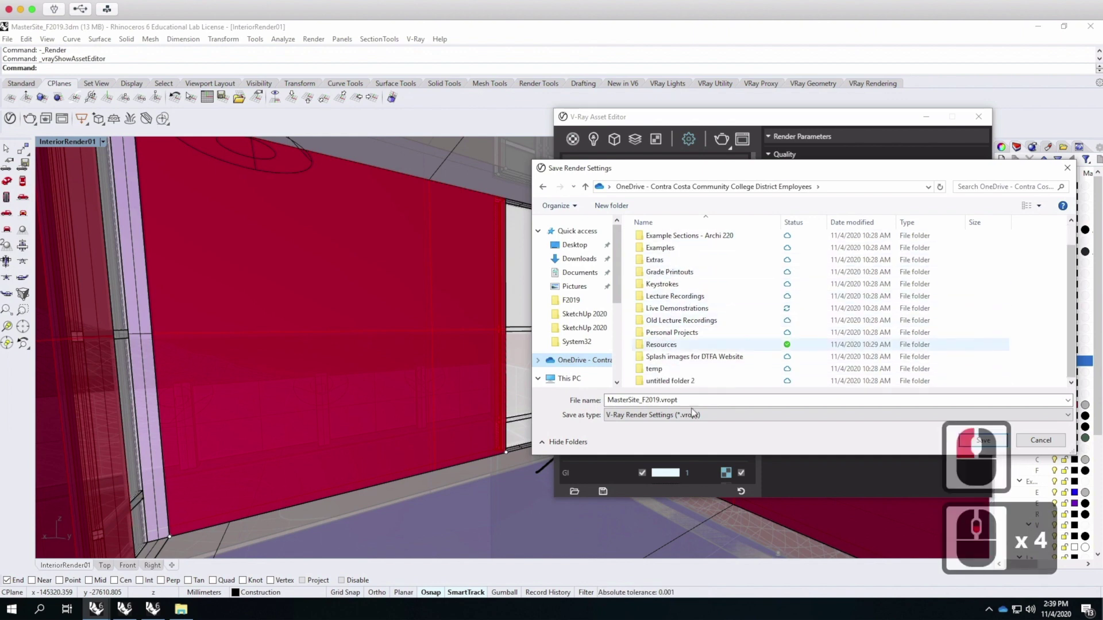
pyautogui.click(671, 310)
pyautogui.doubleClick(671, 310)
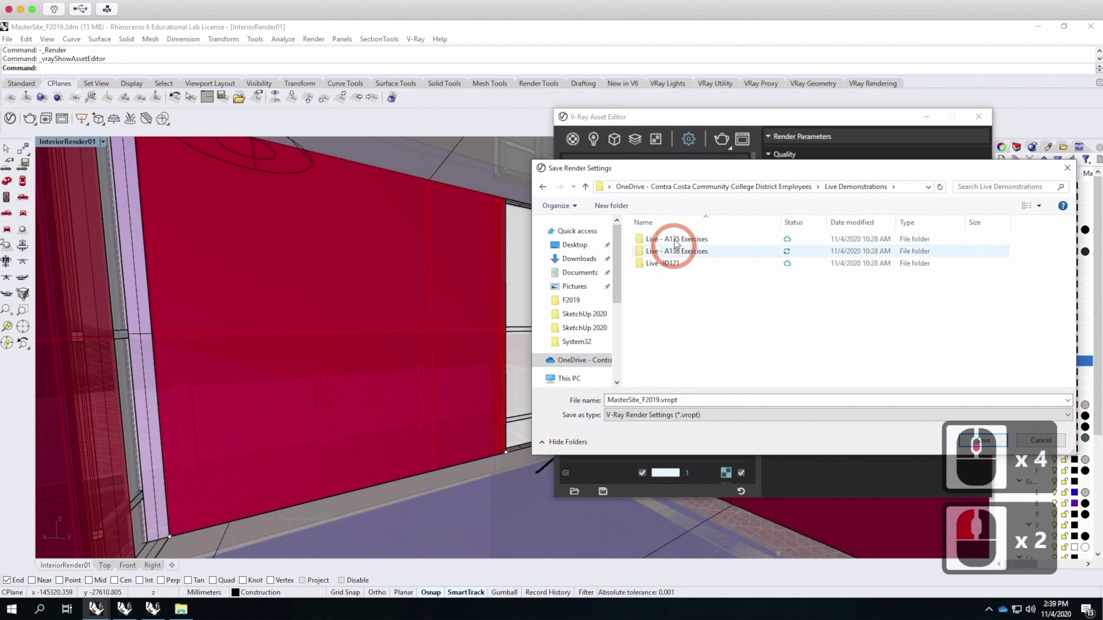
pyautogui.doubleClick(673, 253)
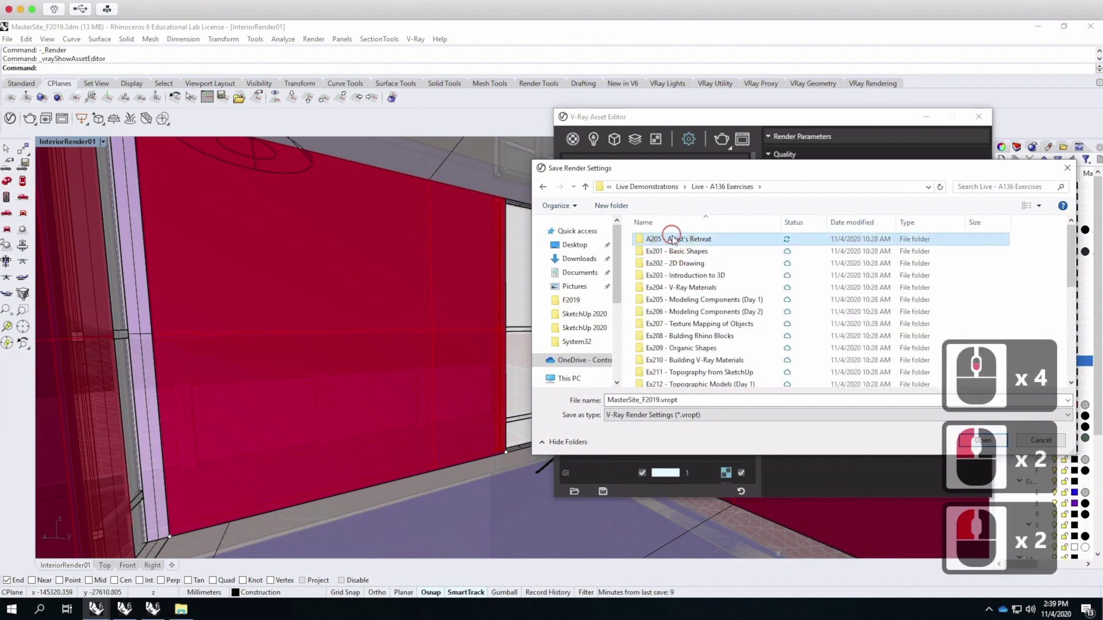
pyautogui.doubleClick(666, 239)
pyautogui.doubleClick(655, 276)
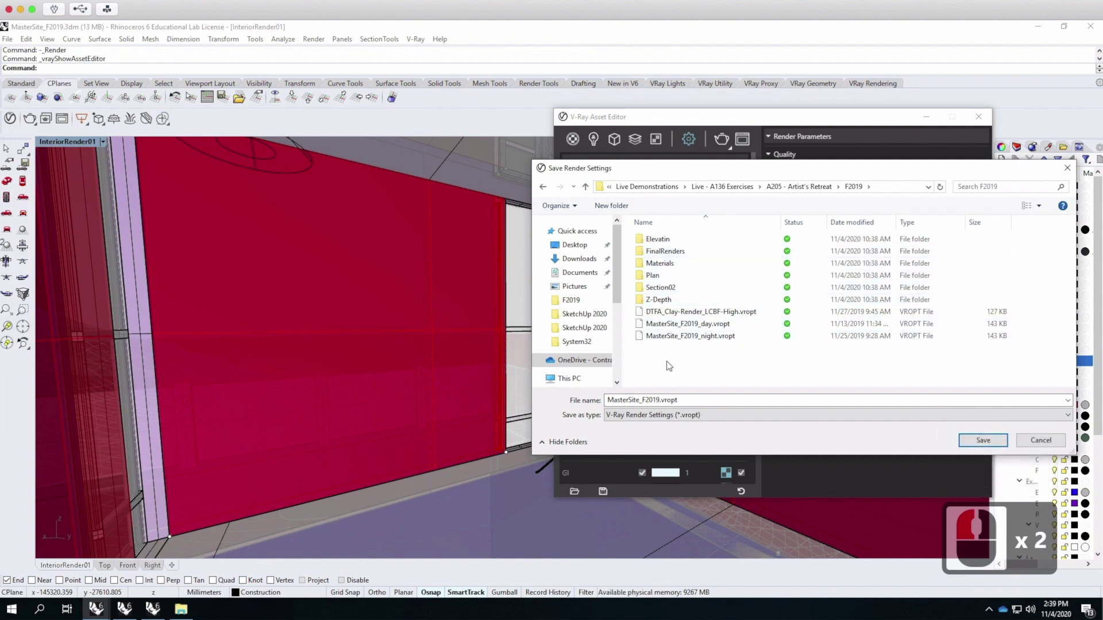
# Save the render settings as MasterSite_F2020_day.vropt, basing the name on the existing day settings file.
pyautogui.click(658, 325)
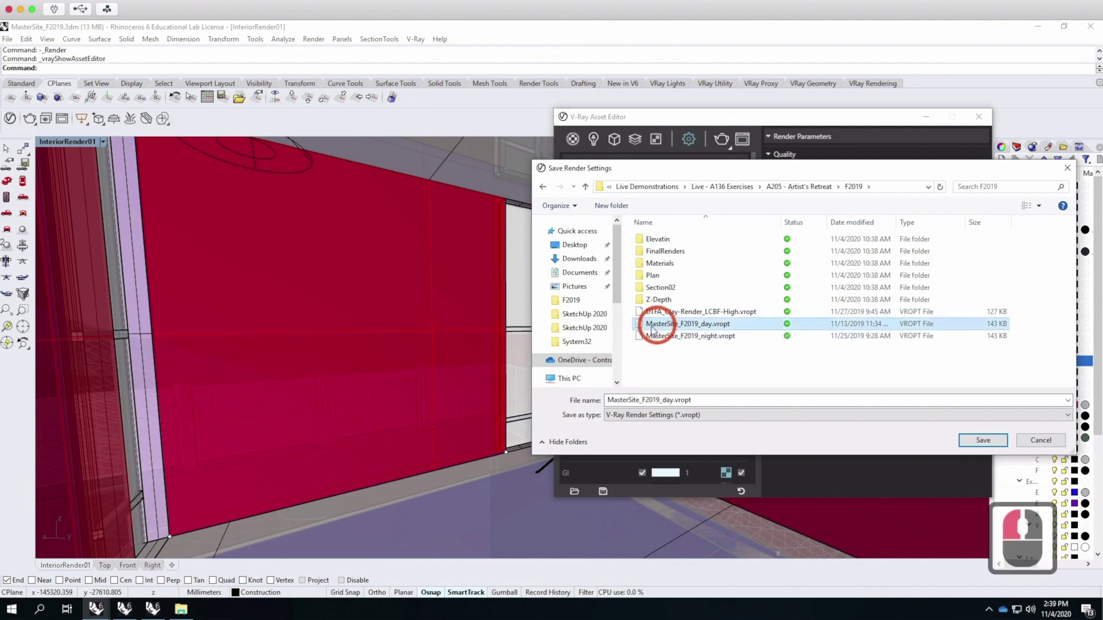
pyautogui.click(661, 401)
pyautogui.doubleClick(648, 401)
pyautogui.moveTo(649, 401); pyautogui.dragTo(654, 402)
pyautogui.write('20')
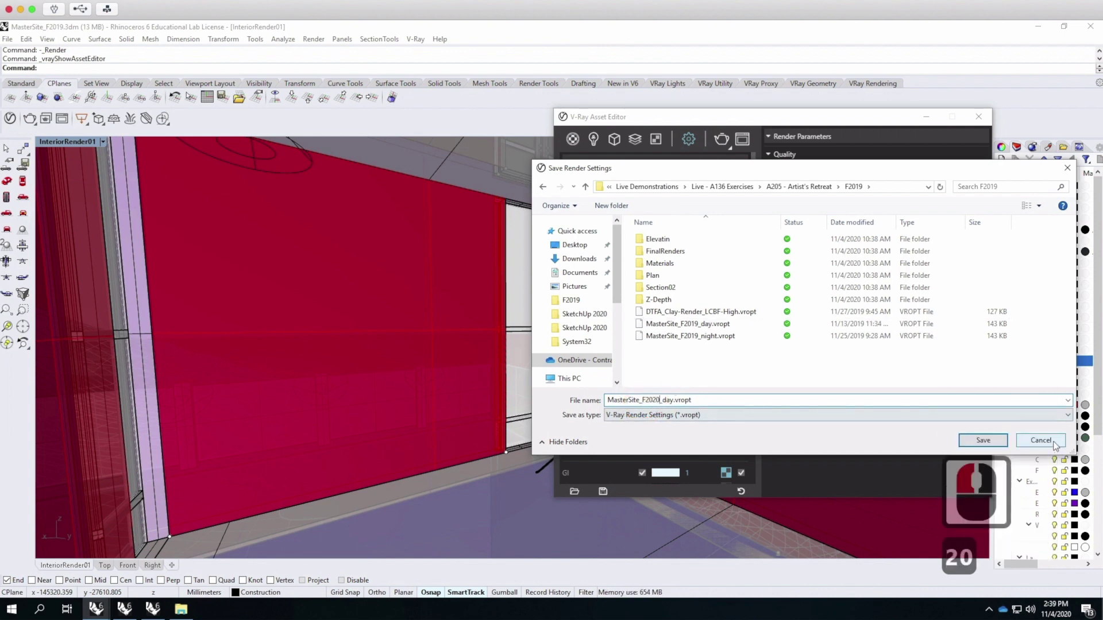
pyautogui.click(983, 440)
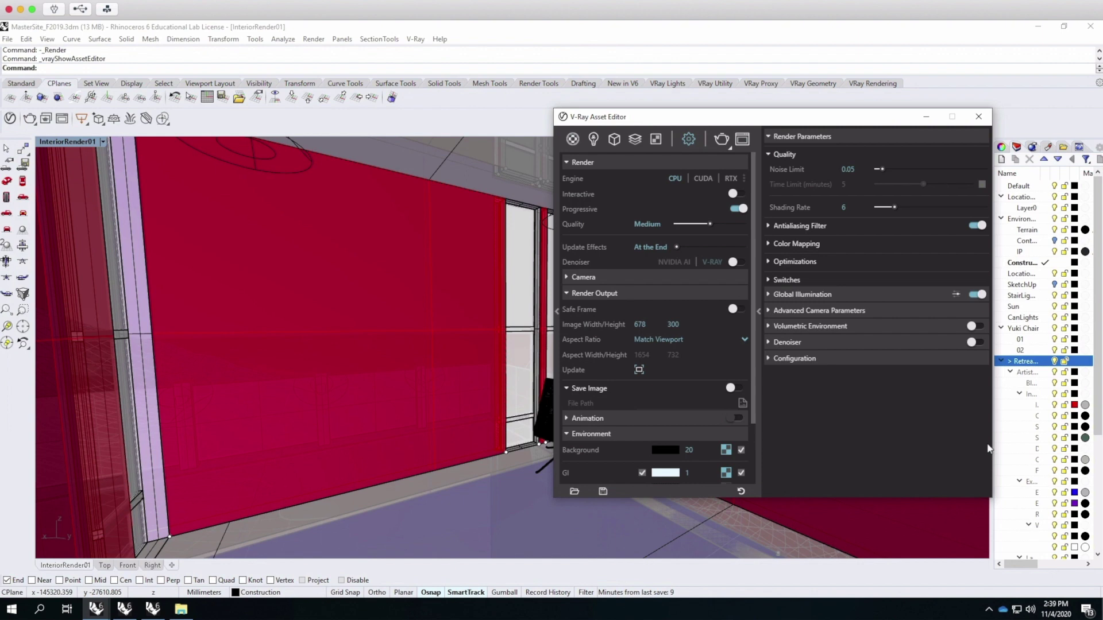
pyautogui.click(995, 404)
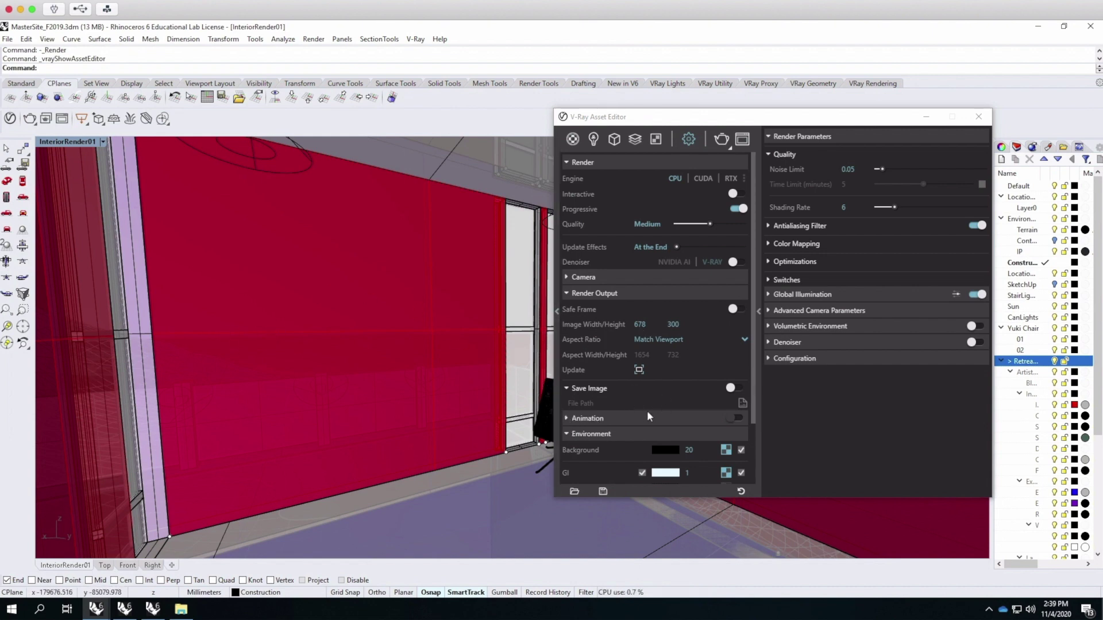
# Clear the texture maps from the Background and GI slots of the V-Ray environment settings.
pyautogui.scroll(-4, 646, 428)
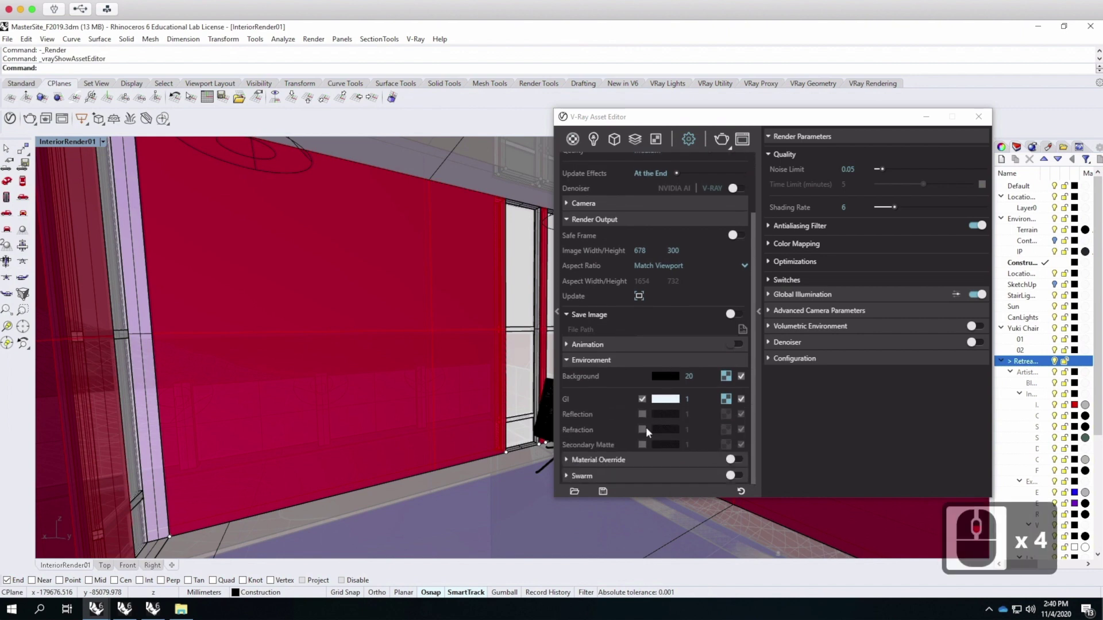
pyautogui.click(566, 359)
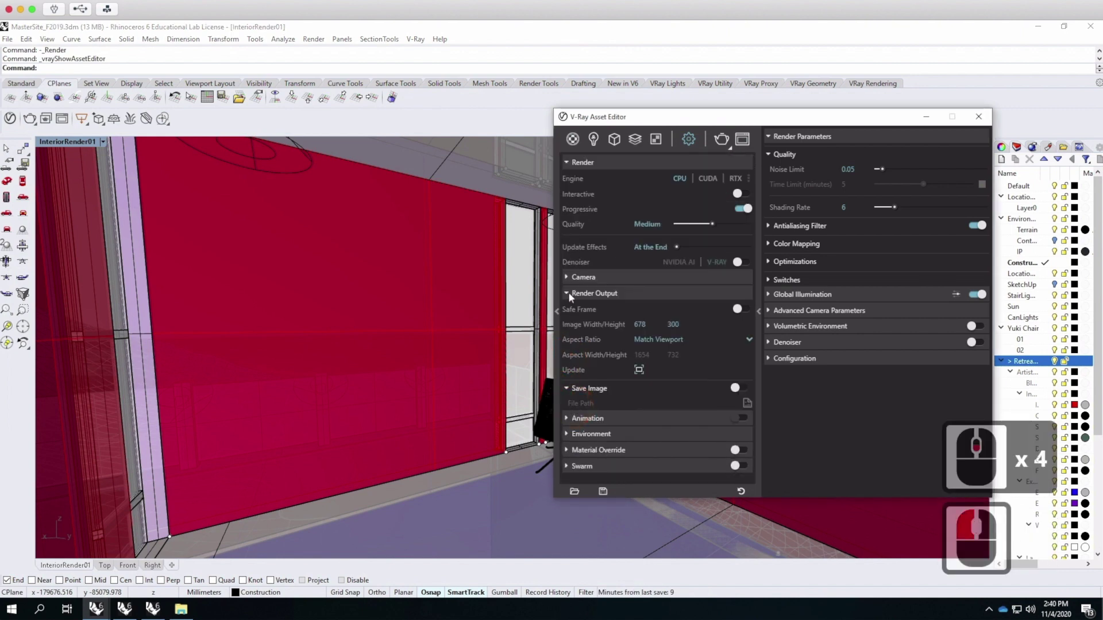
pyautogui.click(569, 434)
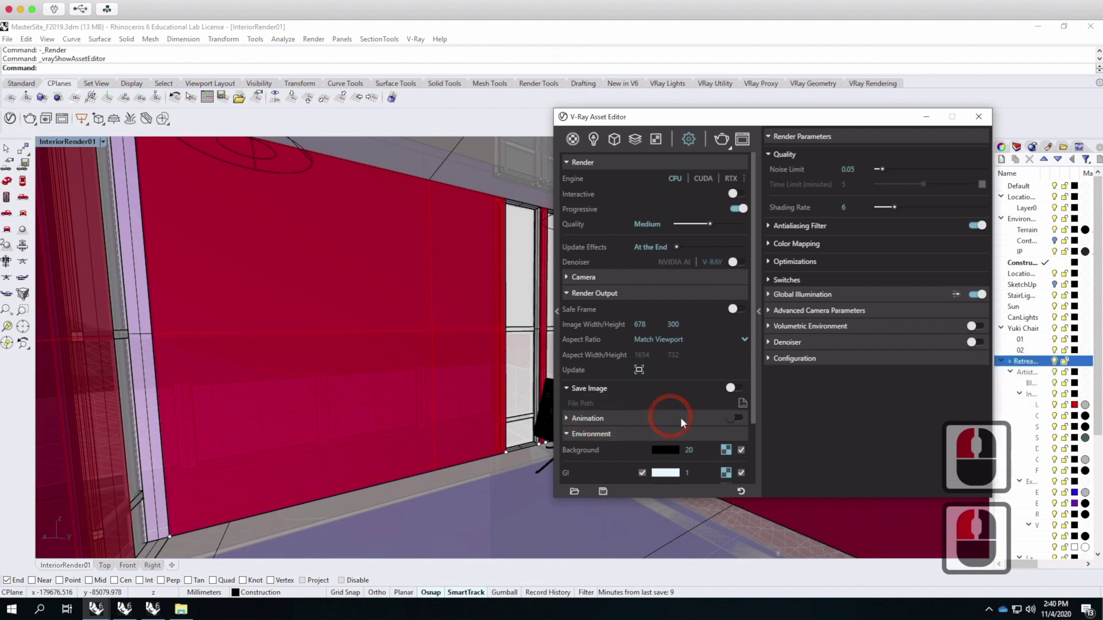
pyautogui.scroll(-3, 683, 434)
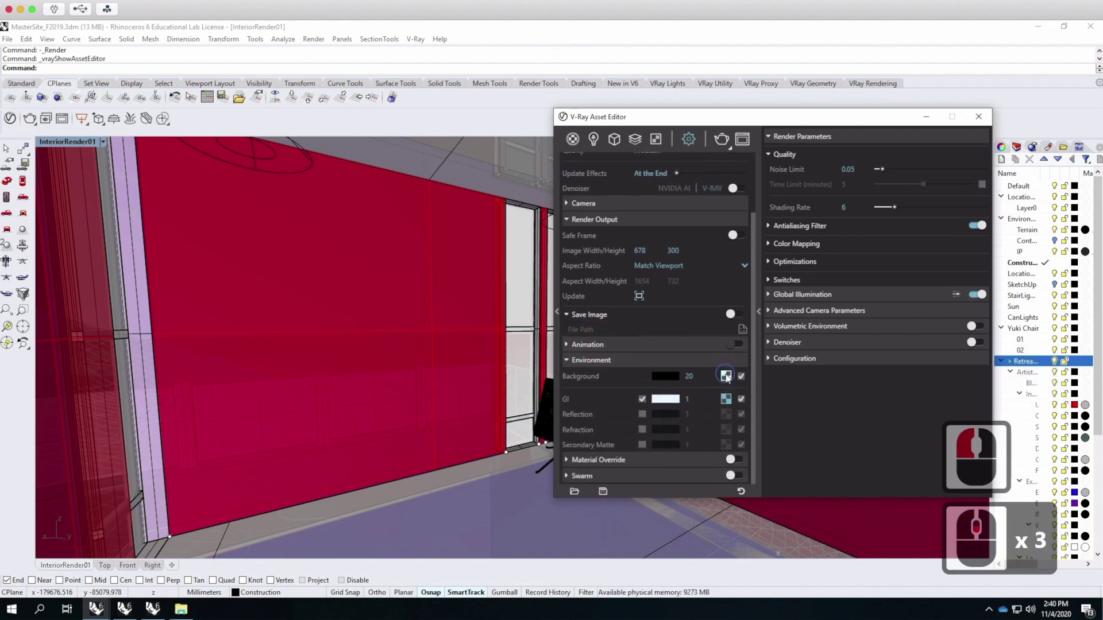
pyautogui.rightClick(726, 376)
pyautogui.click(738, 410)
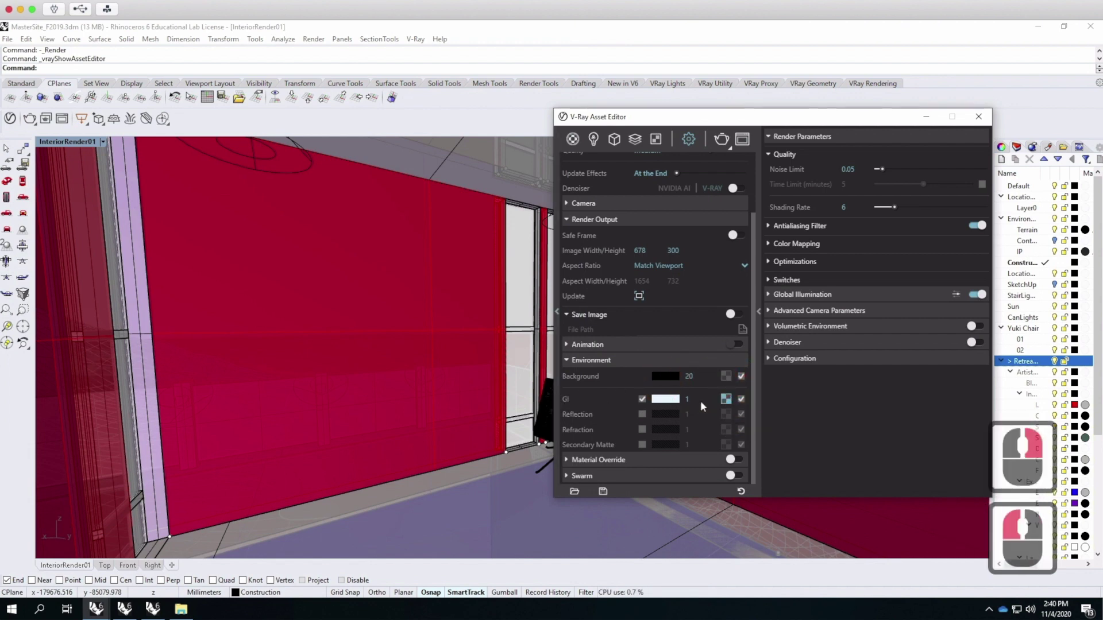
pyautogui.rightClick(726, 400)
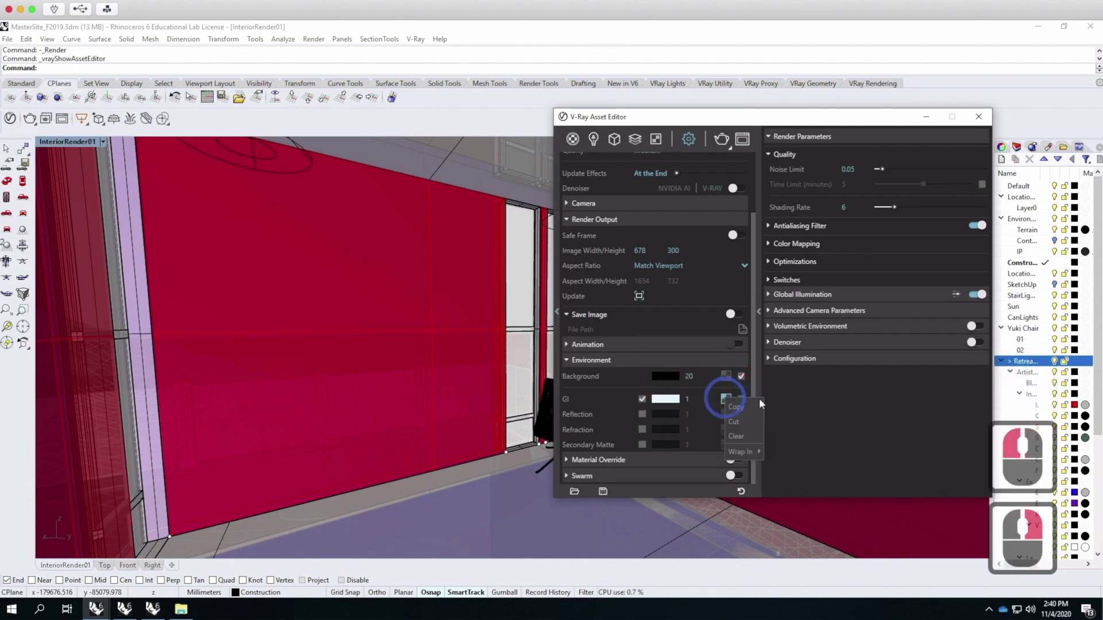
pyautogui.click(749, 432)
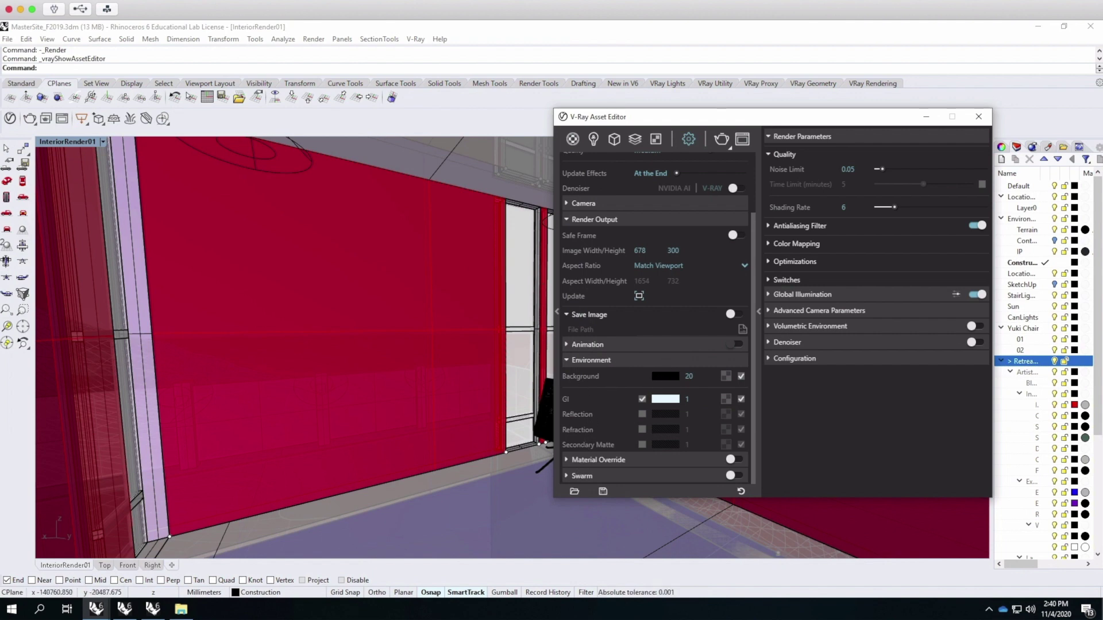
# Switch to the browser and compare the HDRI, sun and camera settings for Basic Night Scene 1 and 2.
pyautogui.press('super+Tab')
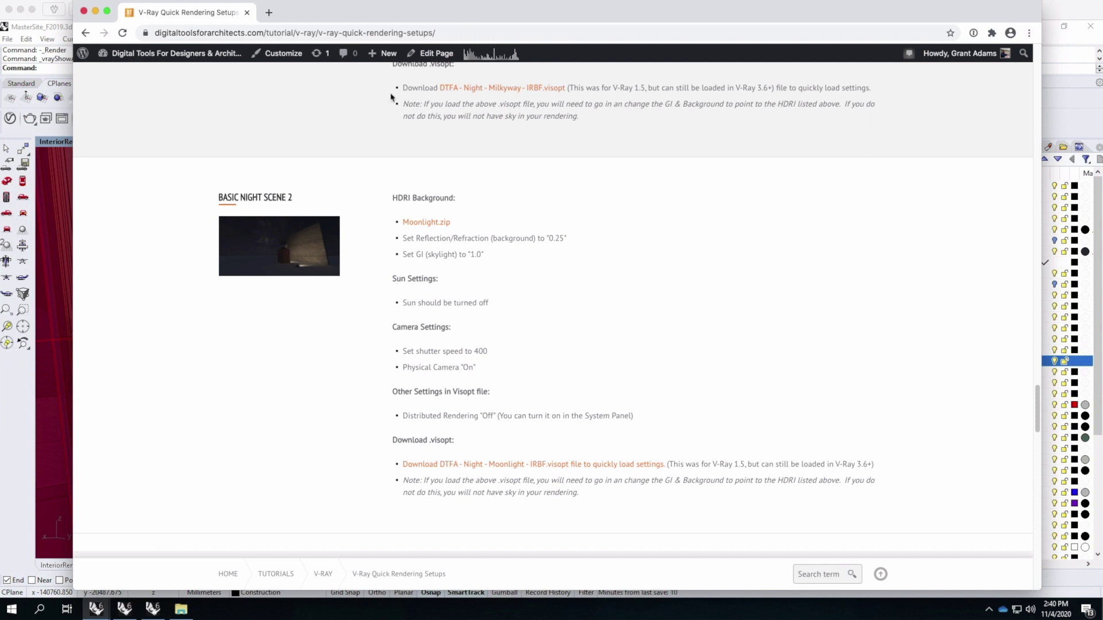
pyautogui.scroll(6, 533, 326)
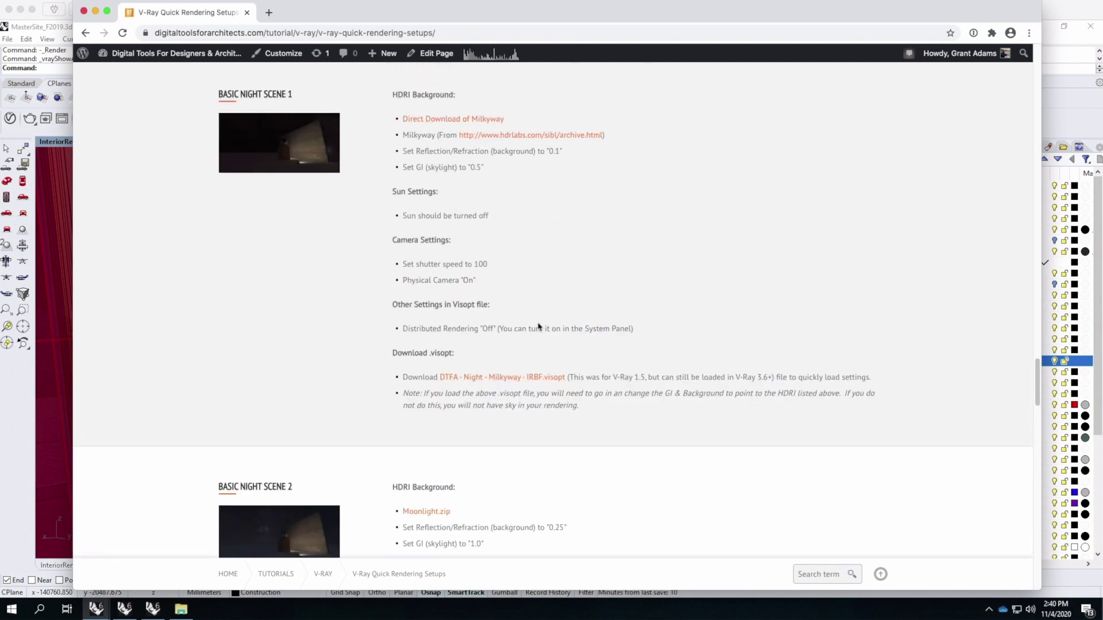
pyautogui.scroll(-1, 538, 327)
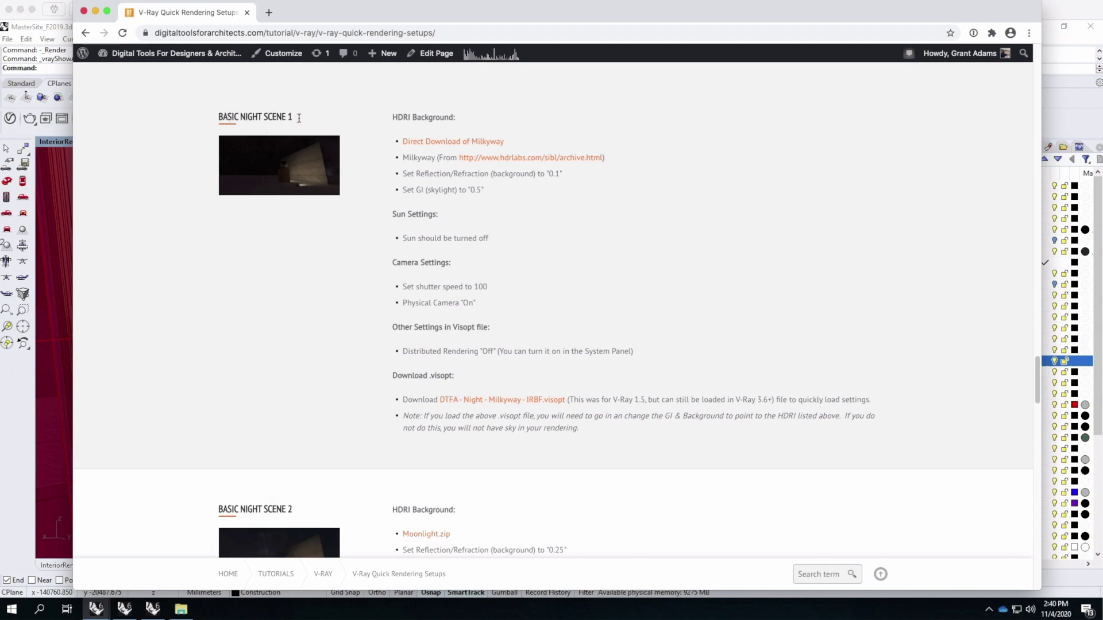
pyautogui.scroll(-1, 452, 331)
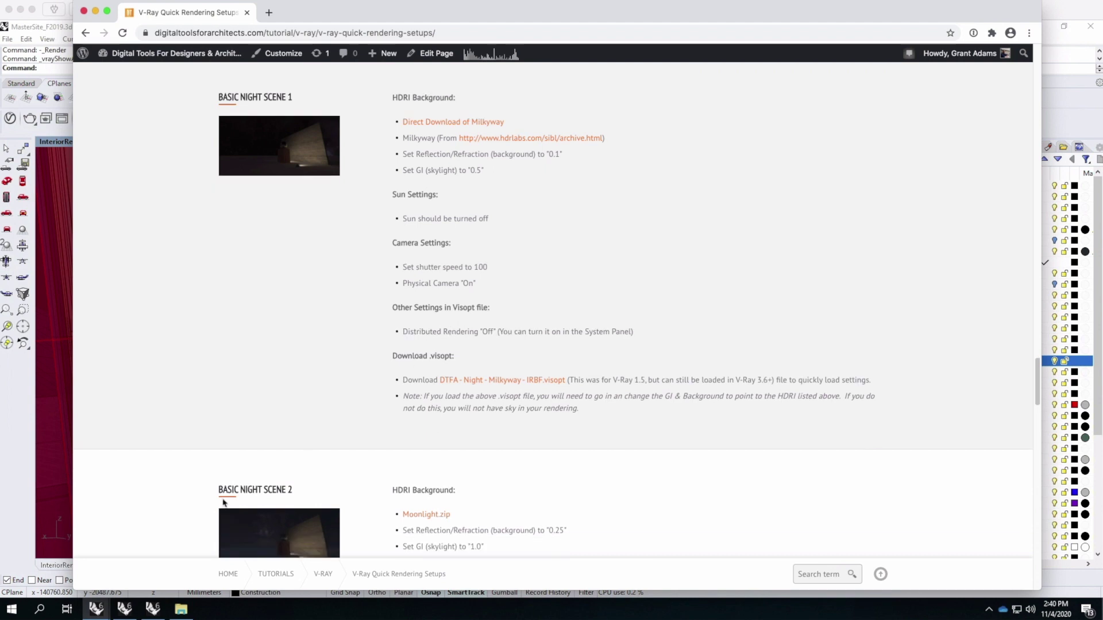
pyautogui.scroll(-5, 410, 472)
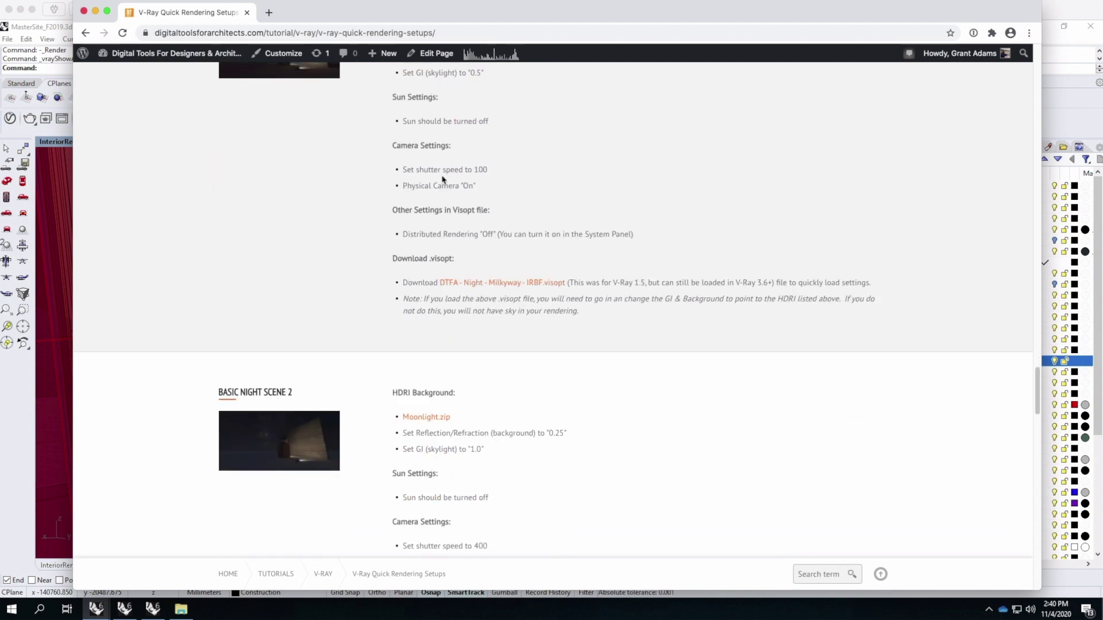
pyautogui.scroll(5, 444, 180)
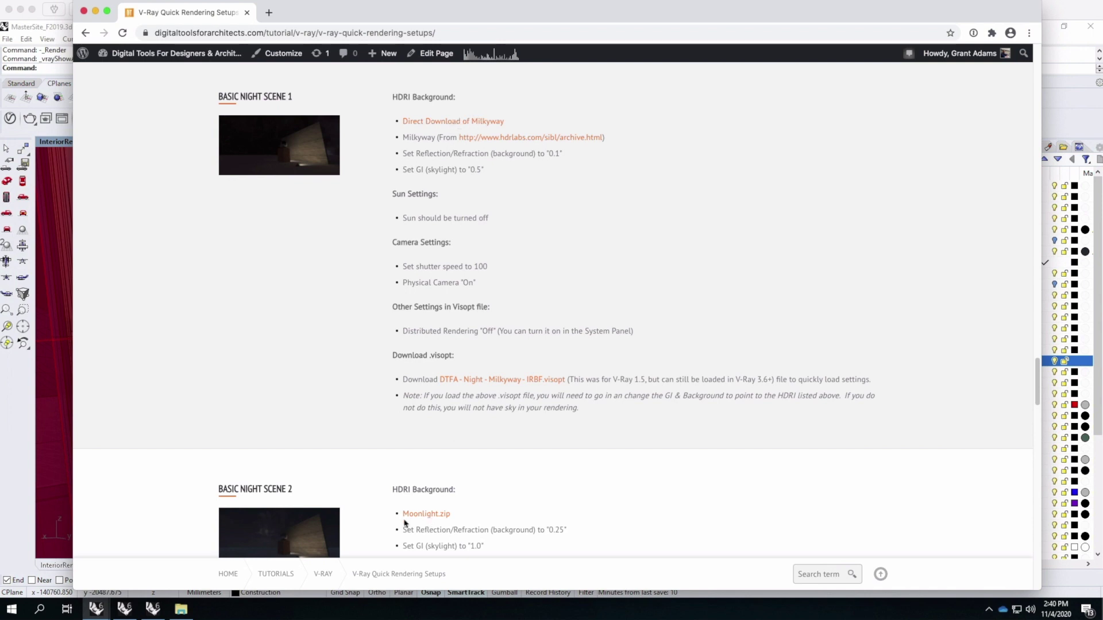
# Review the Basic Night Scene 2 settings on the webpage, focusing on the Reflection/Refraction (background) and GI (skylight) values.
pyautogui.scroll(-3, 458, 482)
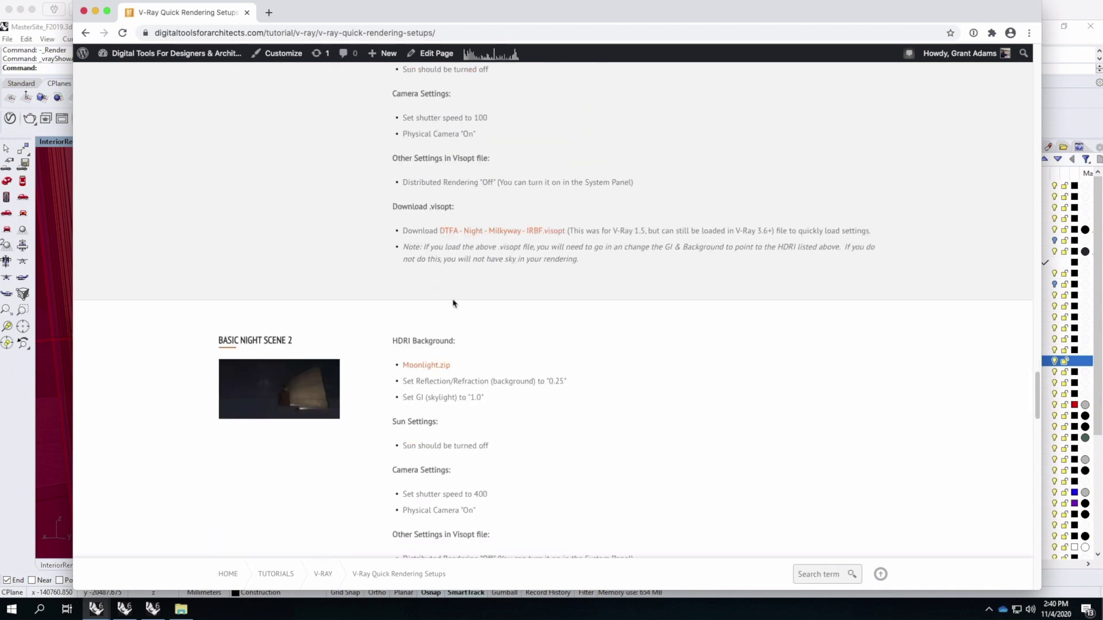
pyautogui.scroll(-1, 492, 406)
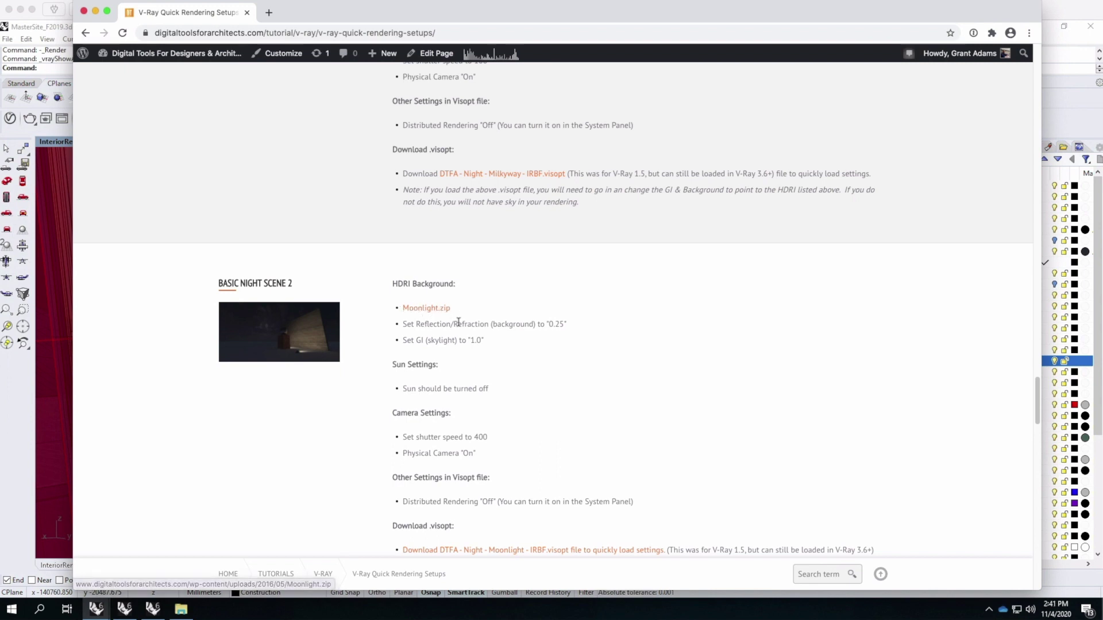
pyautogui.scroll(-1, 436, 361)
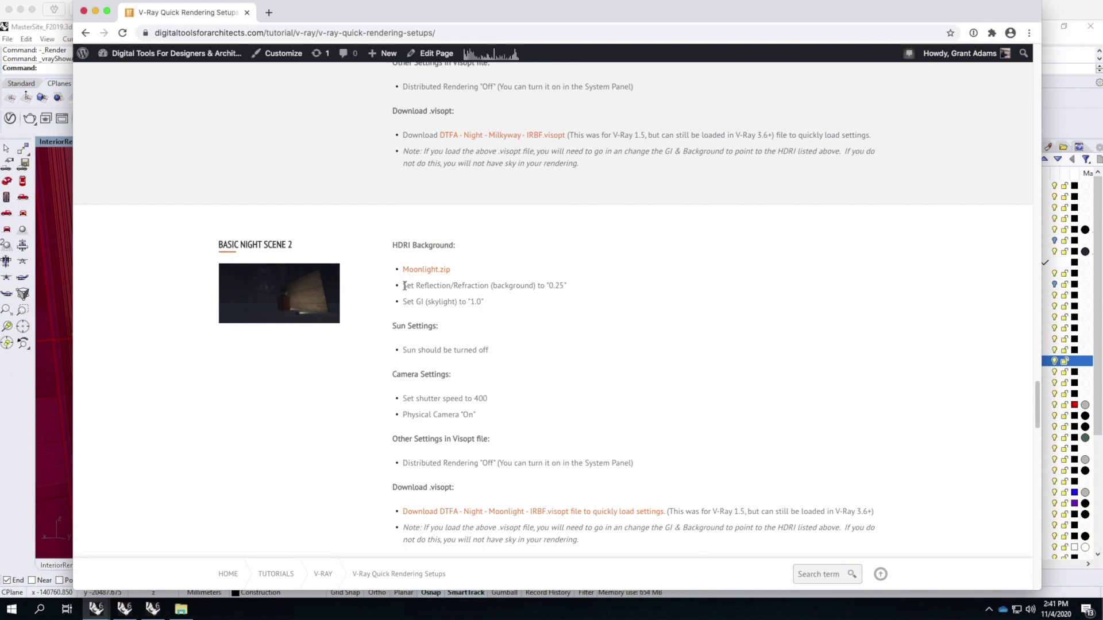
pyautogui.moveTo(404, 286); pyautogui.dragTo(573, 290)
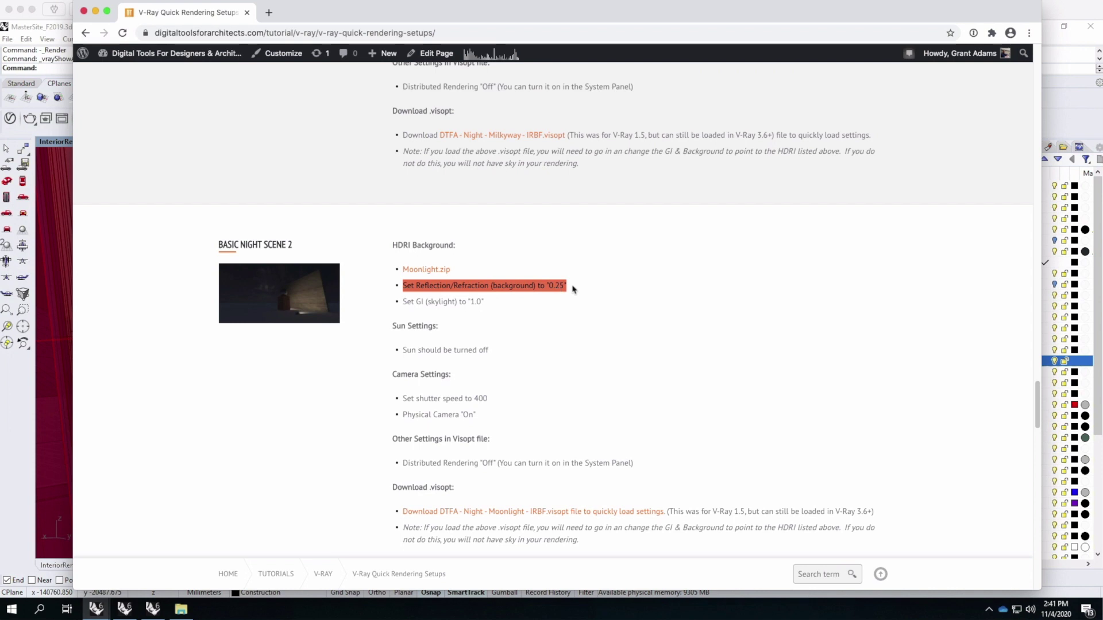
pyautogui.moveTo(404, 301); pyautogui.dragTo(500, 308)
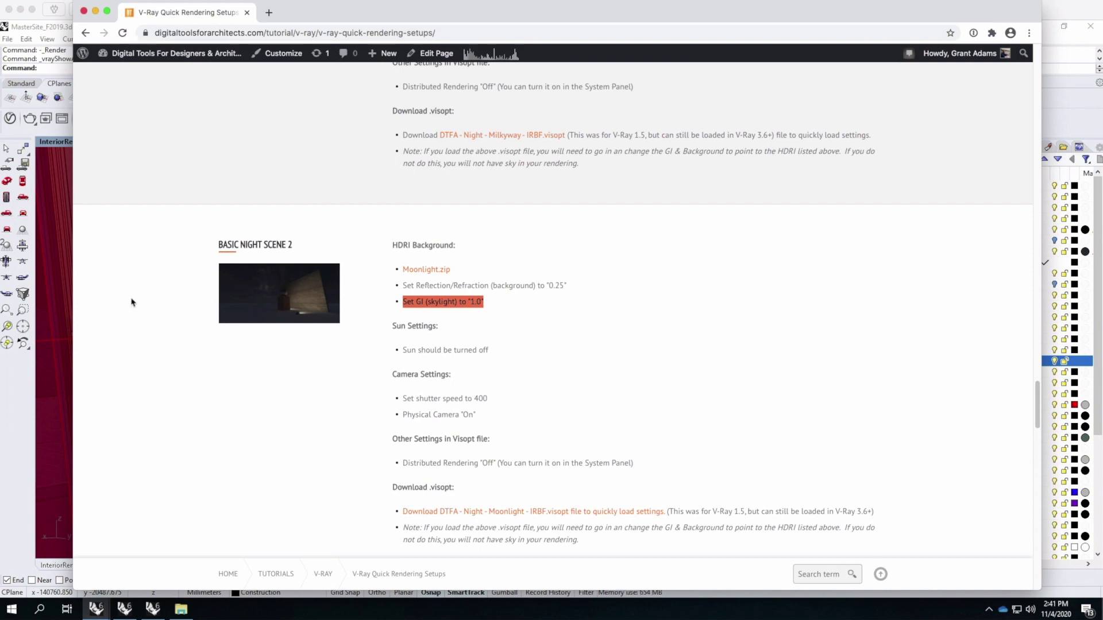
# Switch back to Rhino, reposition the V-Ray Asset Editor and start assigning a Bitmap texture to the environment Background.
pyautogui.click(49, 386)
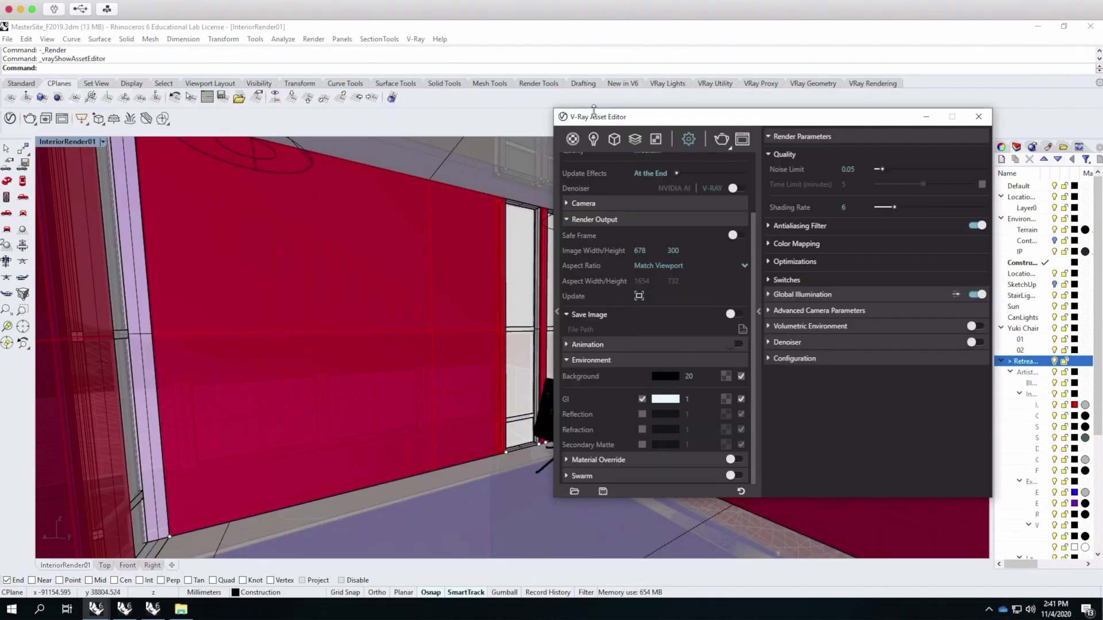
pyautogui.moveTo(621, 117); pyautogui.dragTo(444, 129)
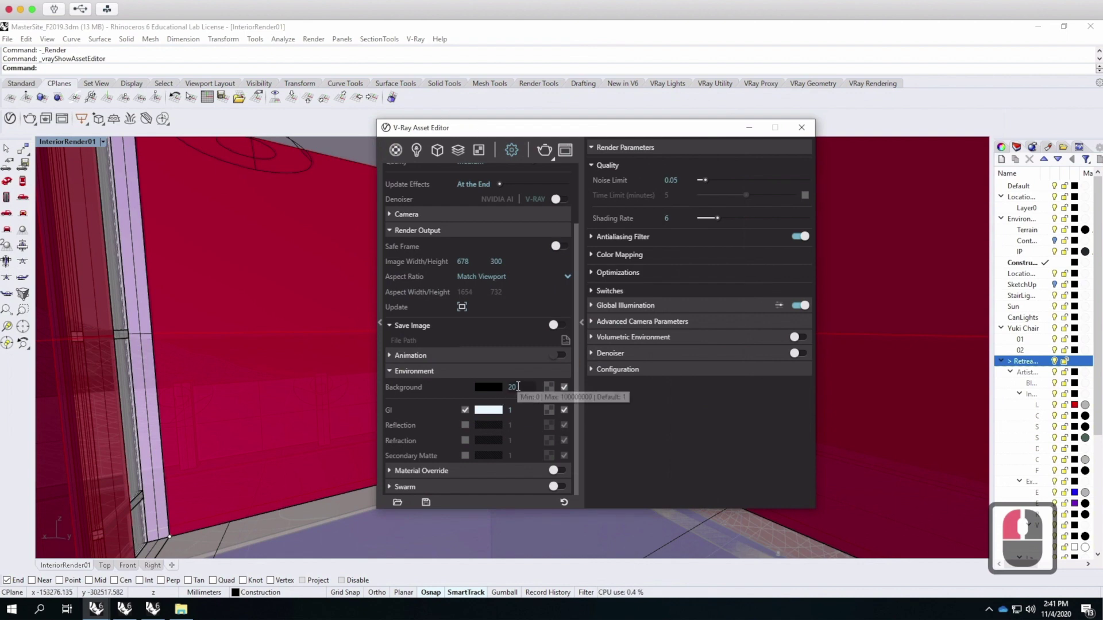
pyautogui.click(549, 387)
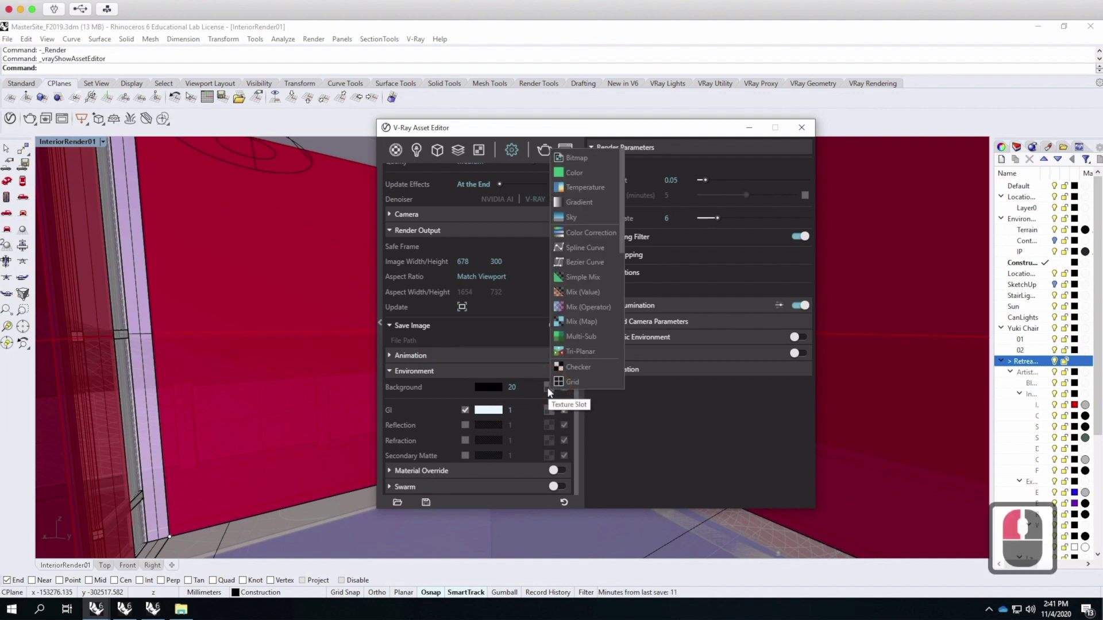
pyautogui.click(585, 162)
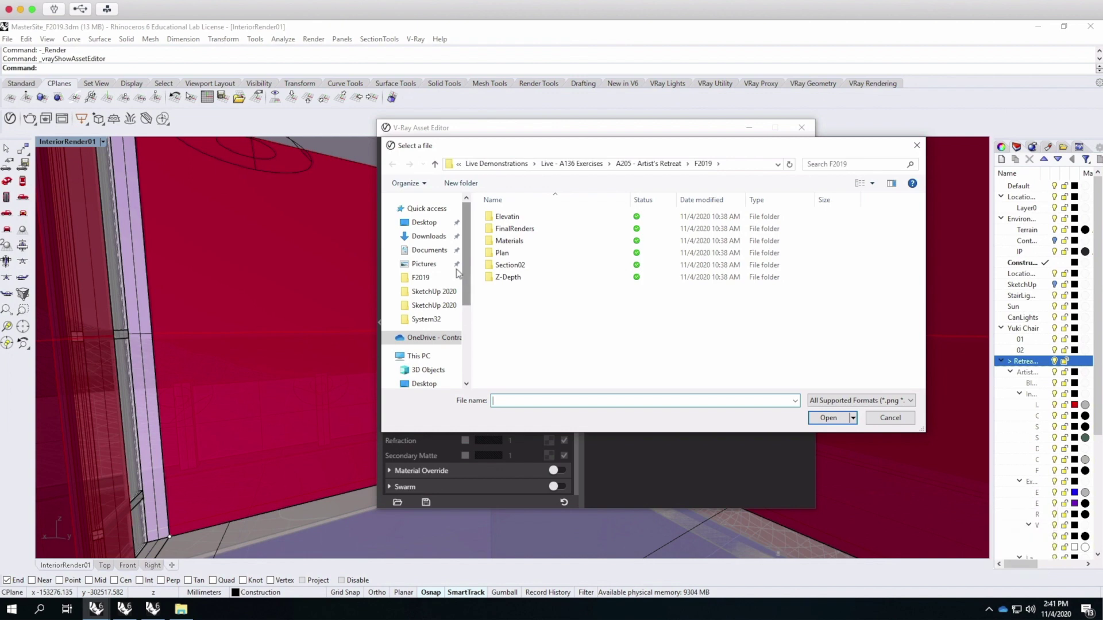
# Browse in OneDrive to the Resources > V-Ray > V-Ray HDRI > Night HDRIs > Moonlight folder.
pyautogui.click(428, 338)
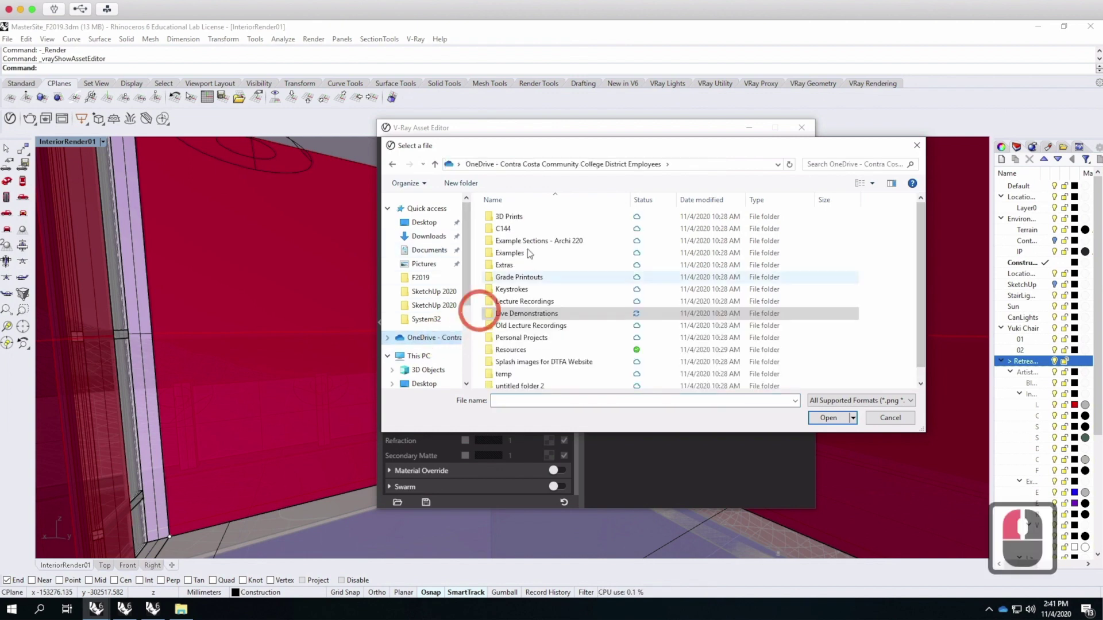
pyautogui.doubleClick(519, 349)
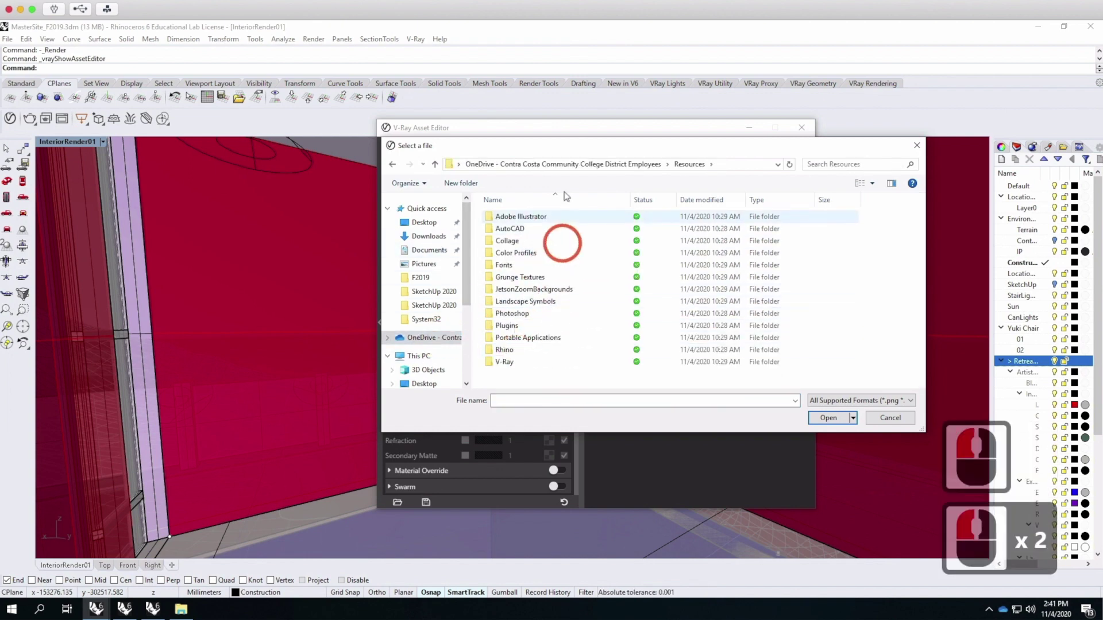
pyautogui.doubleClick(503, 361)
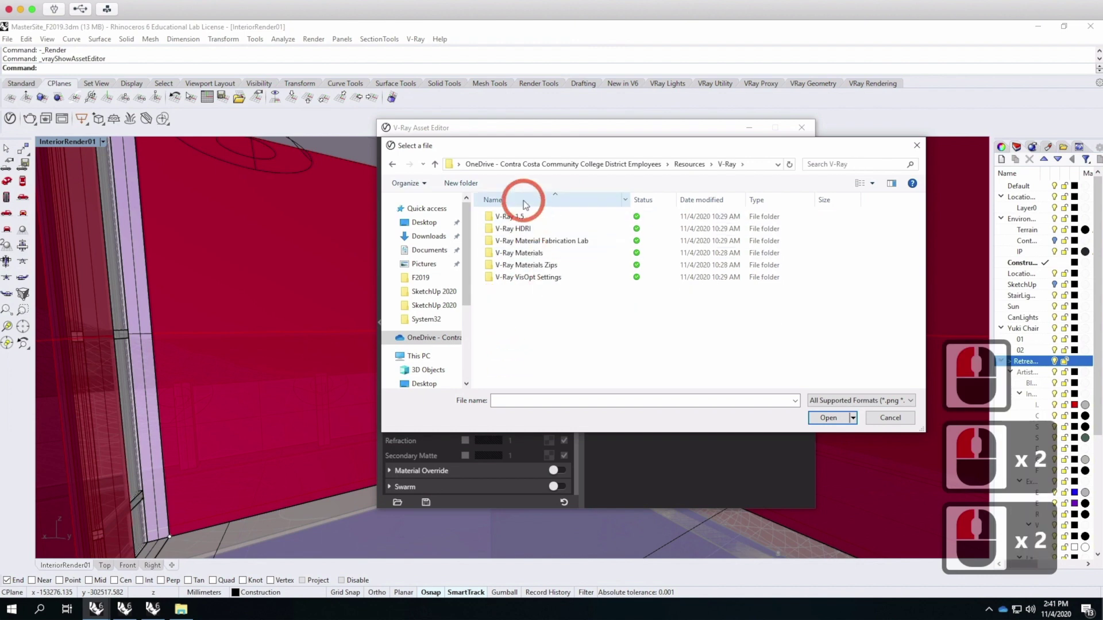
pyautogui.click(522, 229)
pyautogui.doubleClick(522, 229)
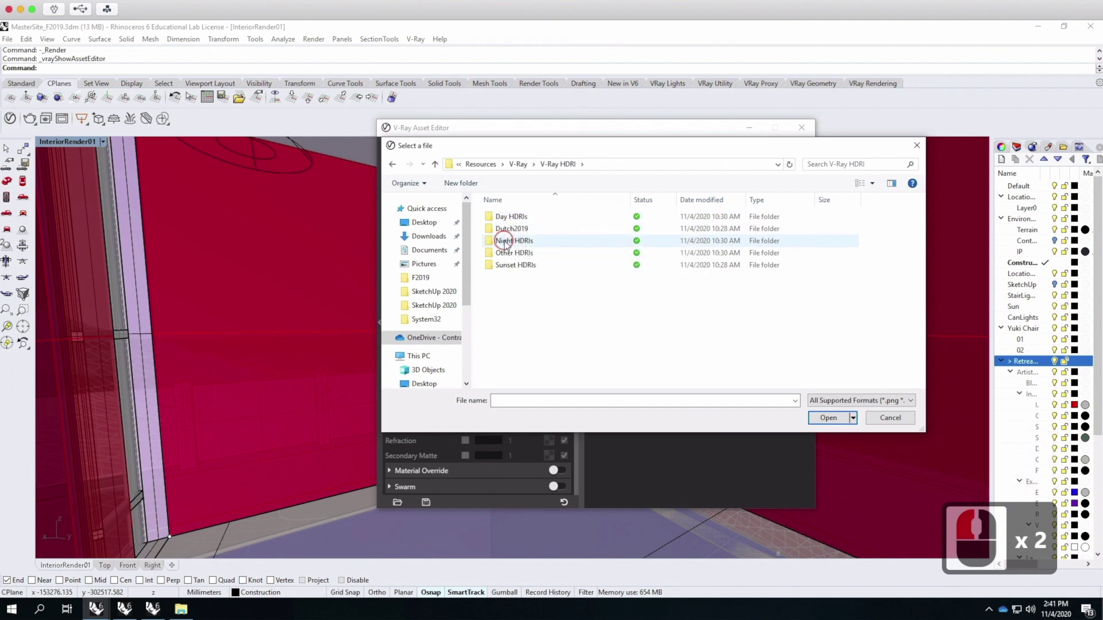
pyautogui.doubleClick(506, 243)
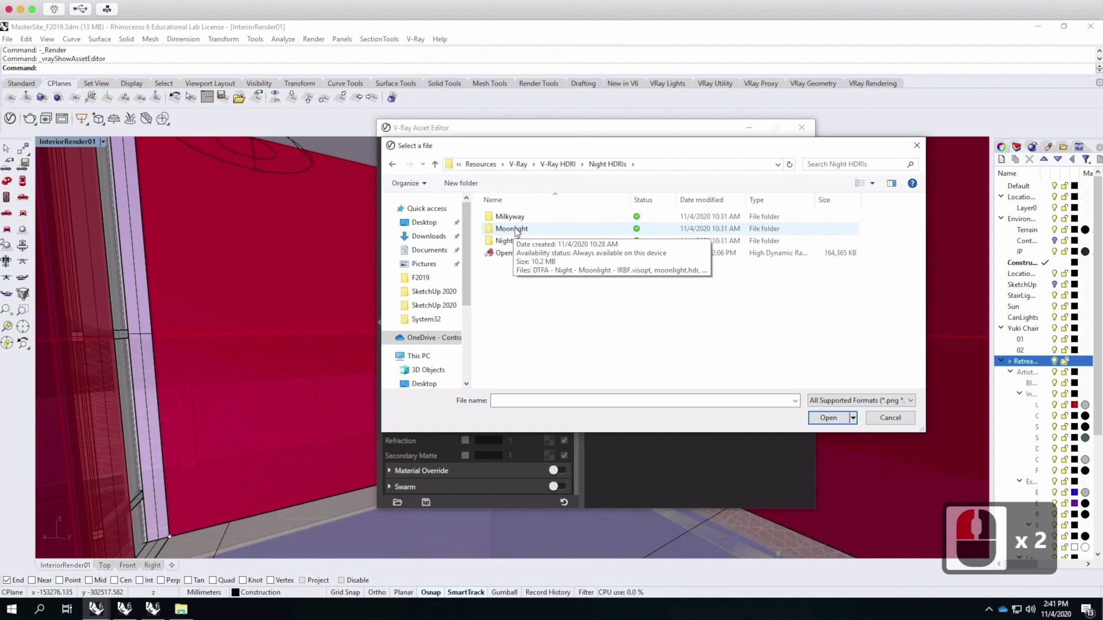
pyautogui.doubleClick(511, 229)
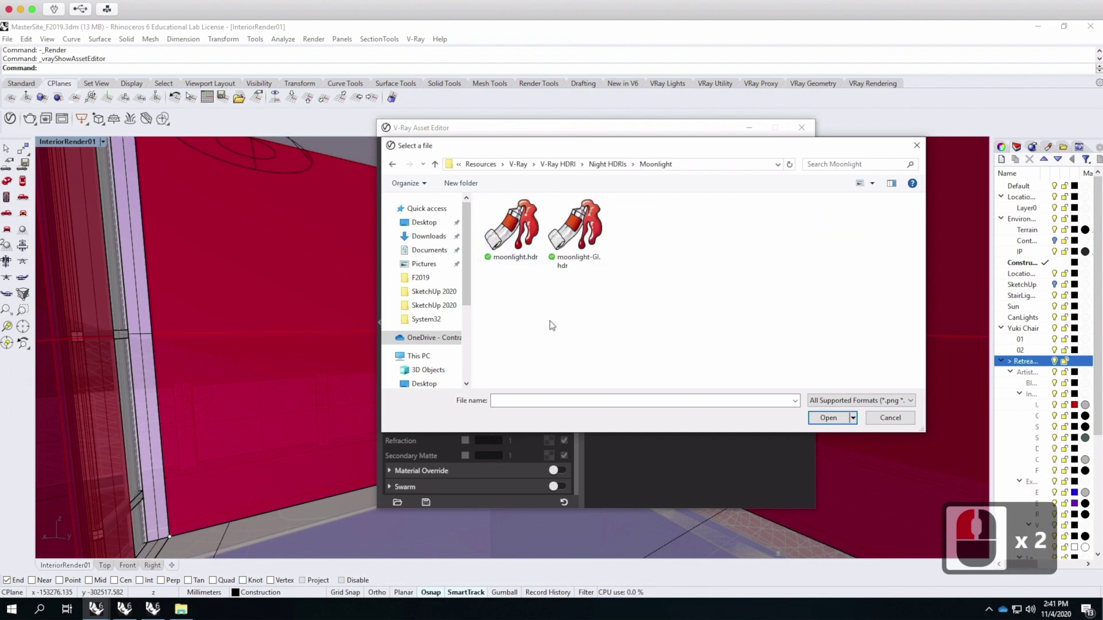
# Load moonlight.hdr as the Background bitmap, check its texture placement type and mapping, and return to the render settings.
pyautogui.click(511, 227)
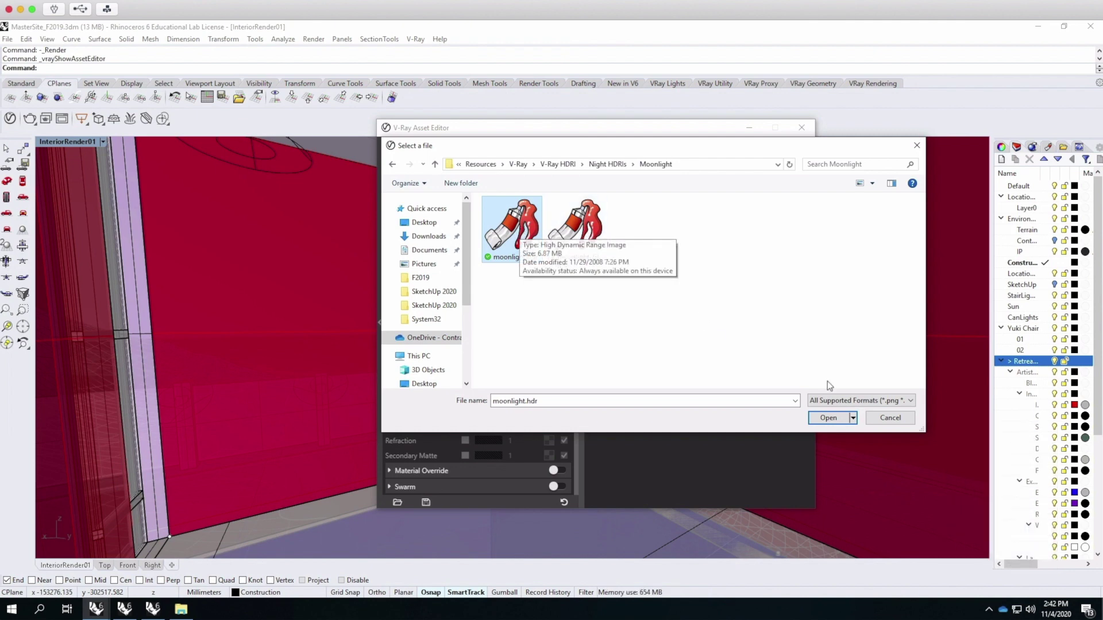
pyautogui.click(836, 419)
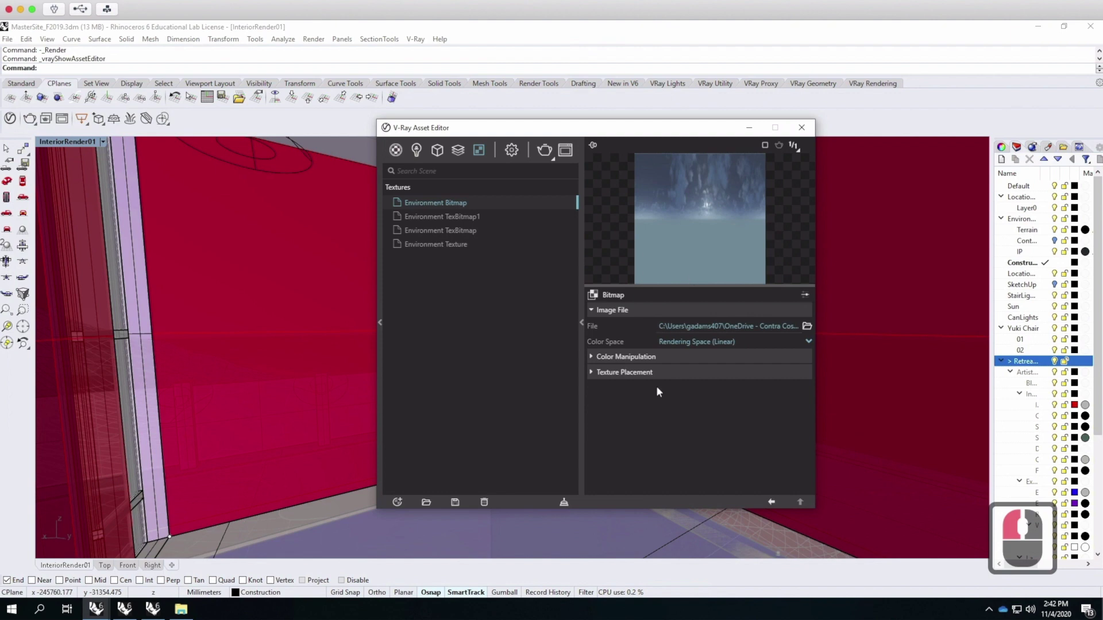
pyautogui.click(591, 373)
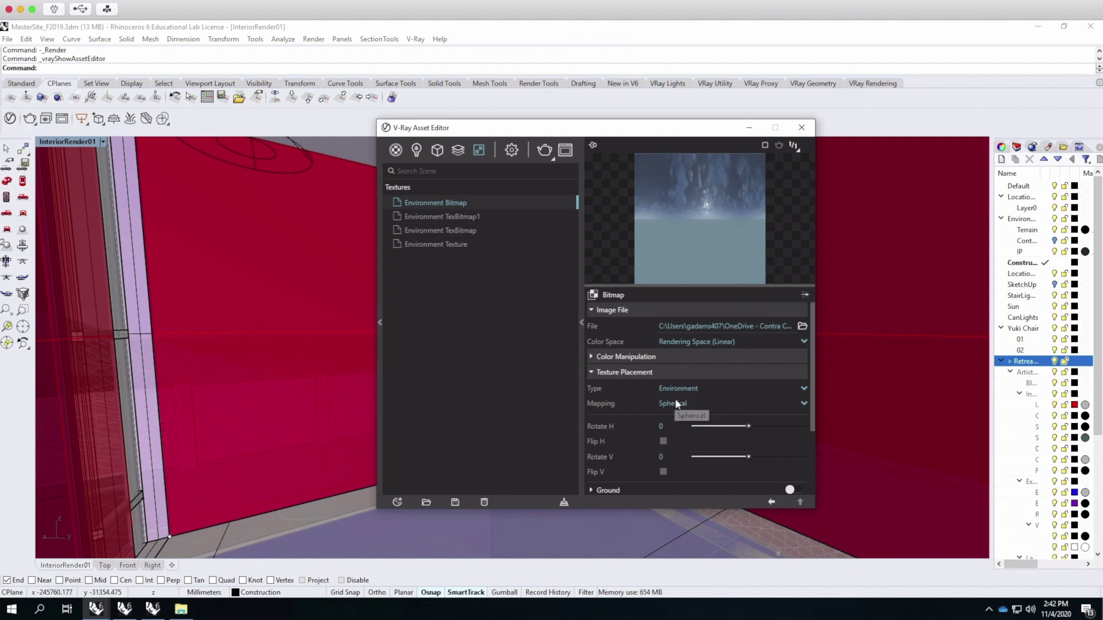
pyautogui.click(512, 150)
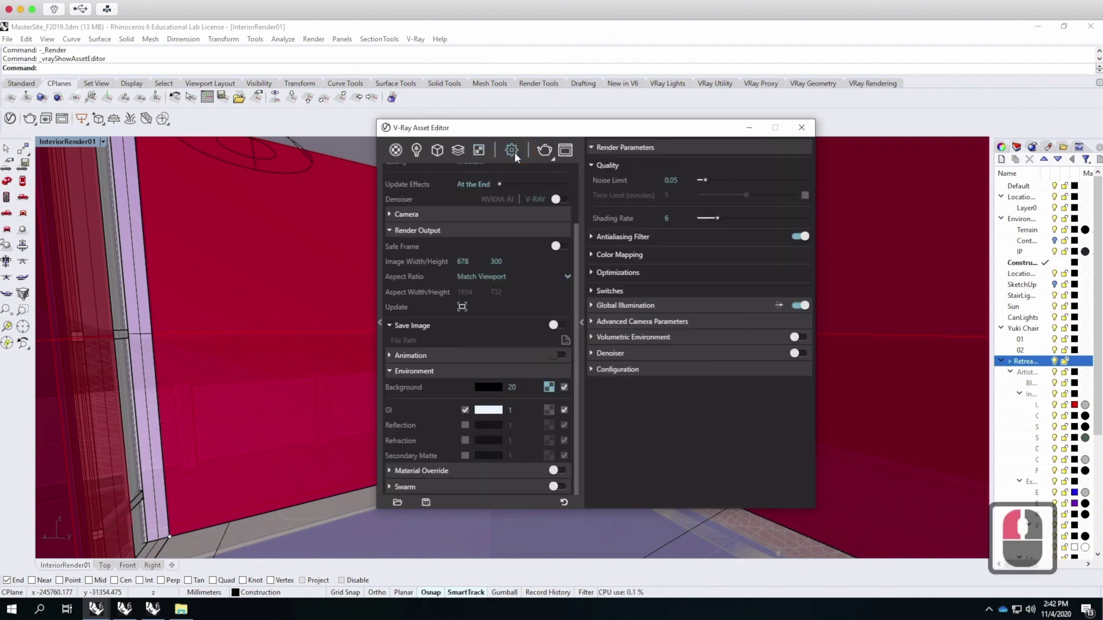
# Set the environment Background intensity to .25, checking the Basic Night Scene 2 value on the webpage.
pyautogui.click(519, 386)
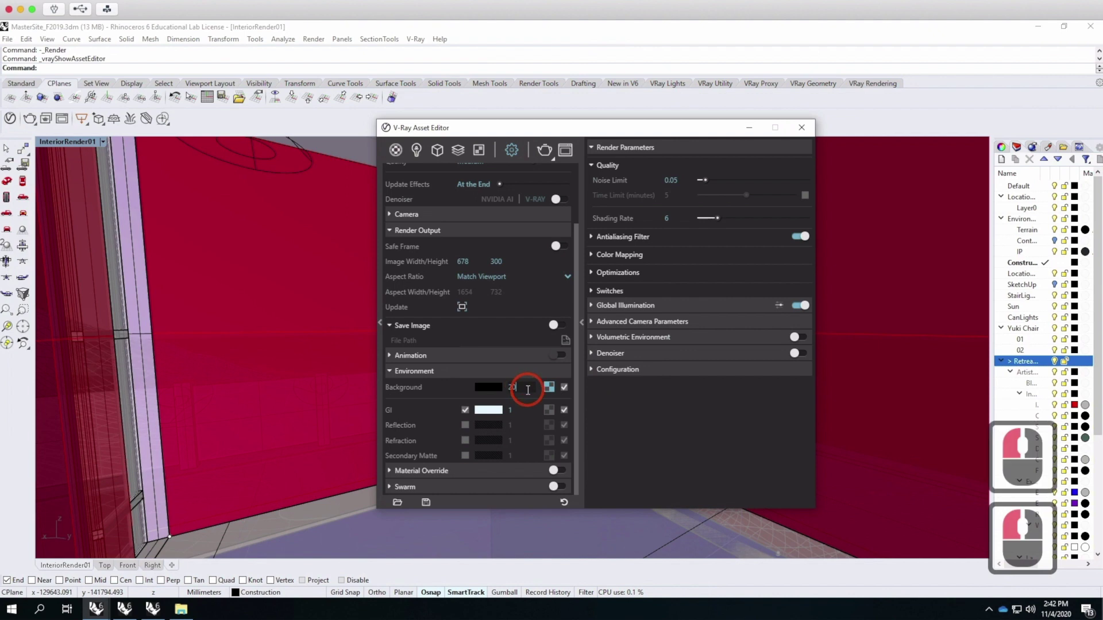
pyautogui.doubleClick(513, 386)
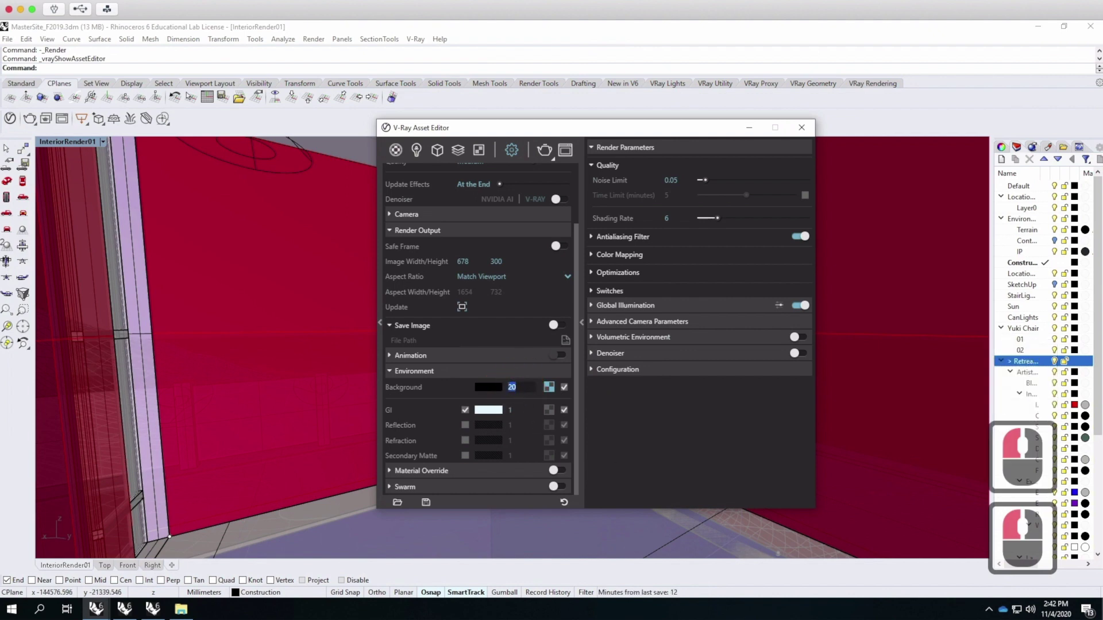
pyautogui.press('super+Tab')
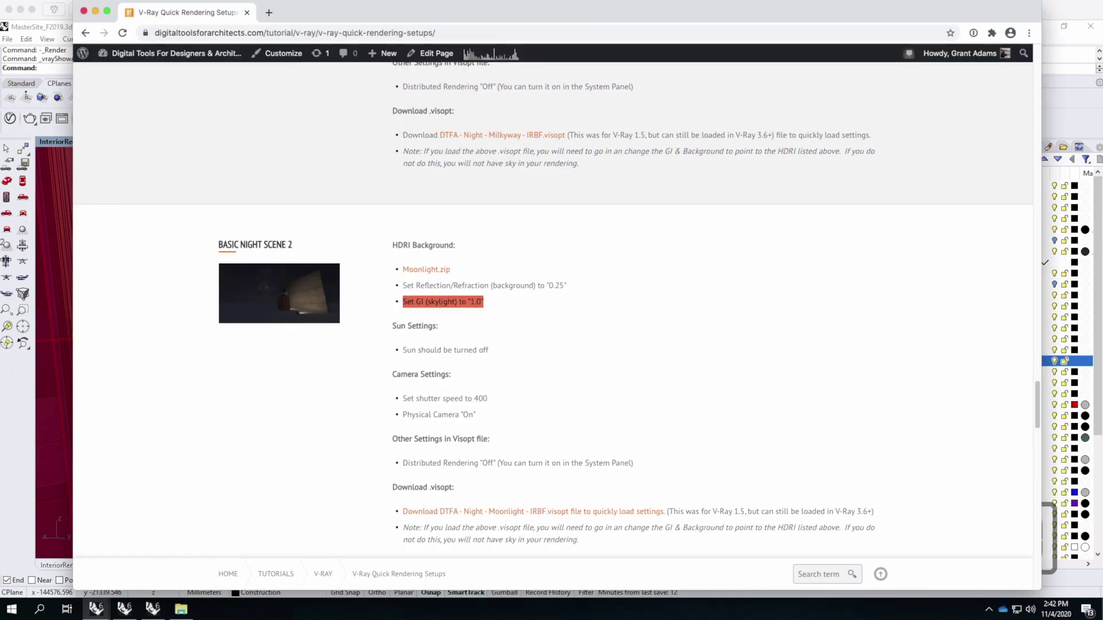
pyautogui.moveTo(408, 282); pyautogui.dragTo(573, 287)
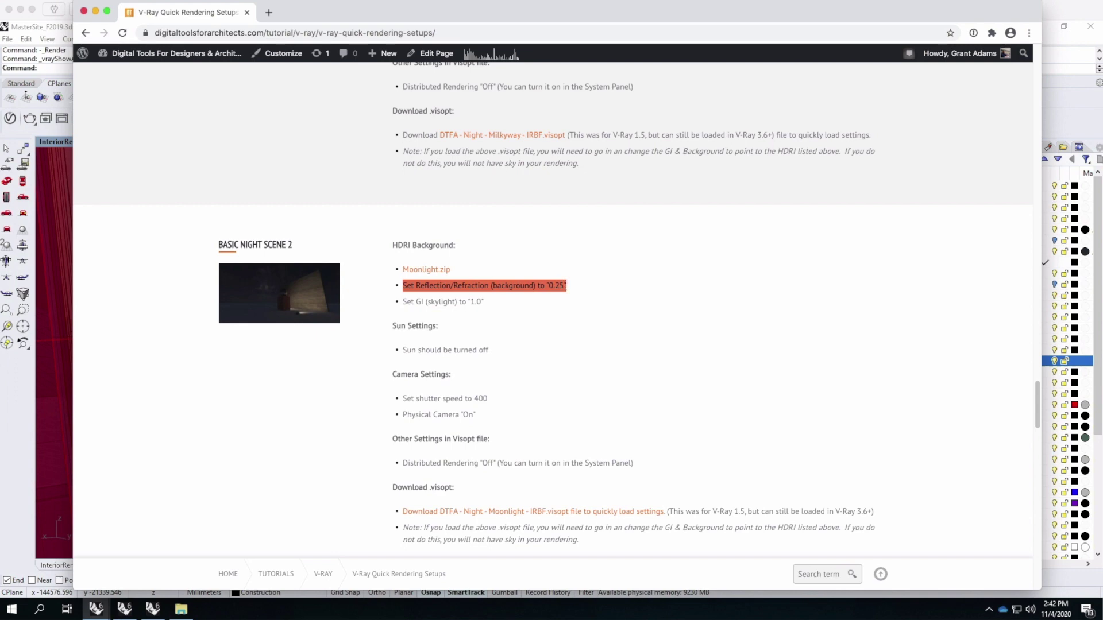
pyautogui.click(16, 424)
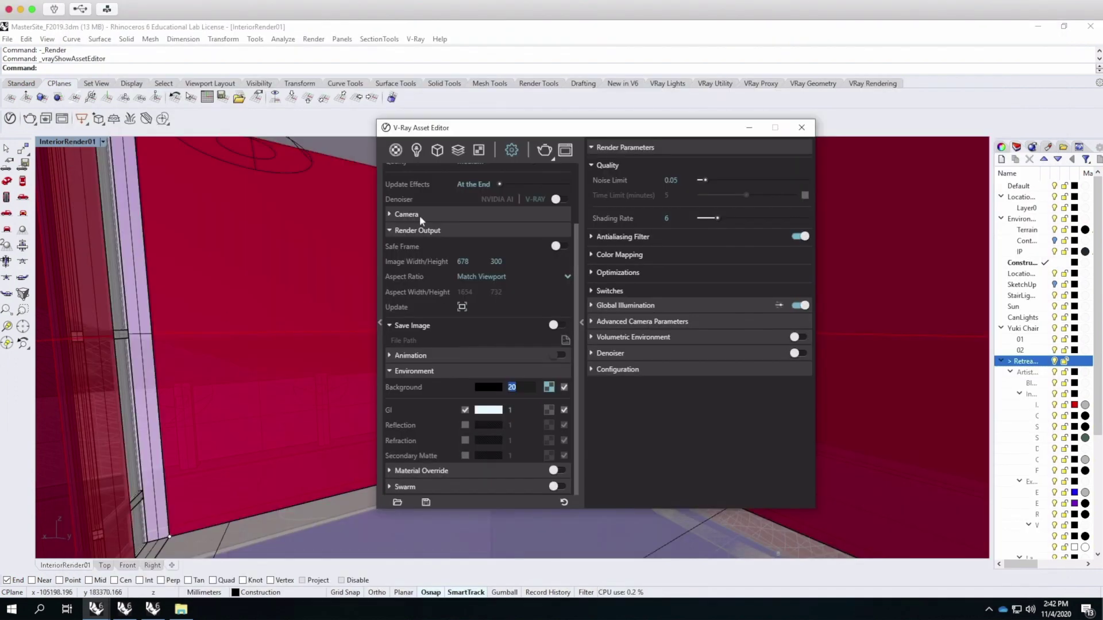
pyautogui.doubleClick(514, 387)
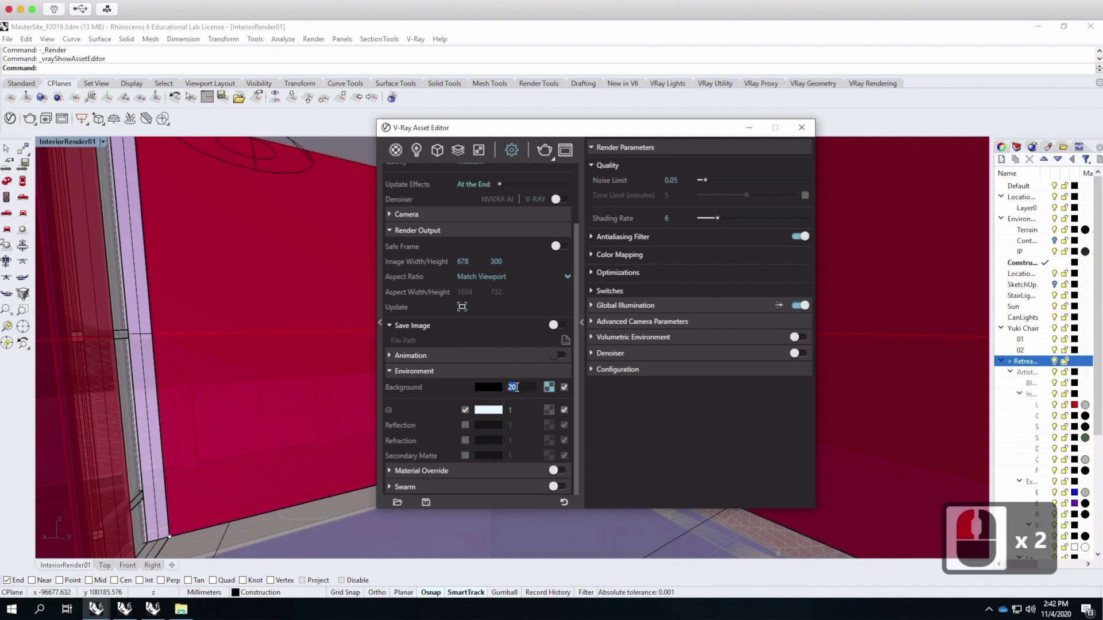
pyautogui.write('.0')
pyautogui.press('BackSpace')
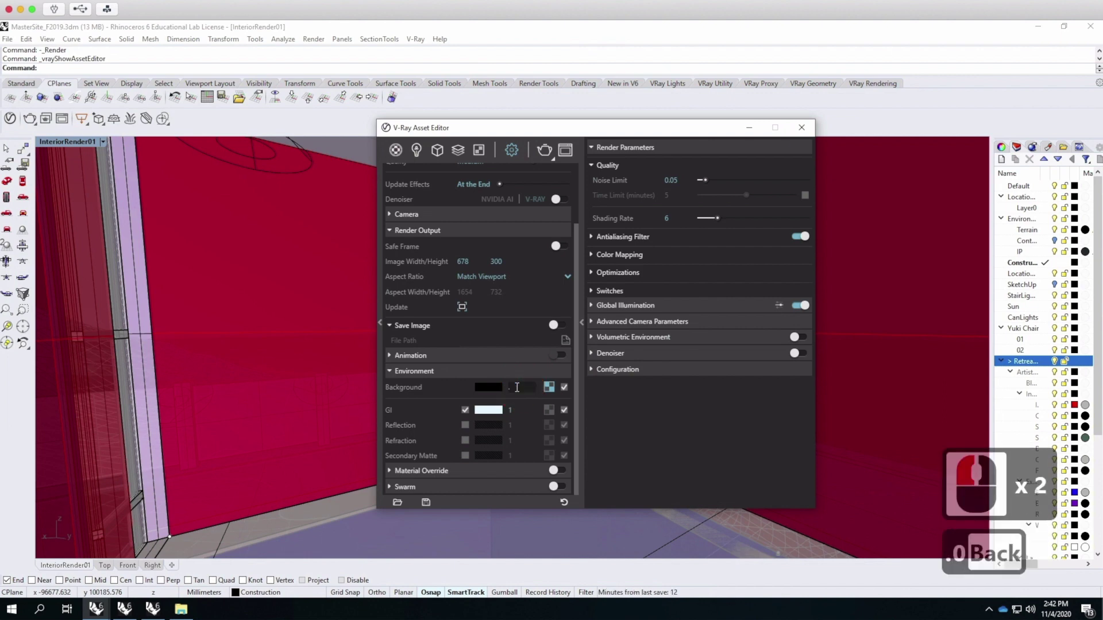
pyautogui.write('25')
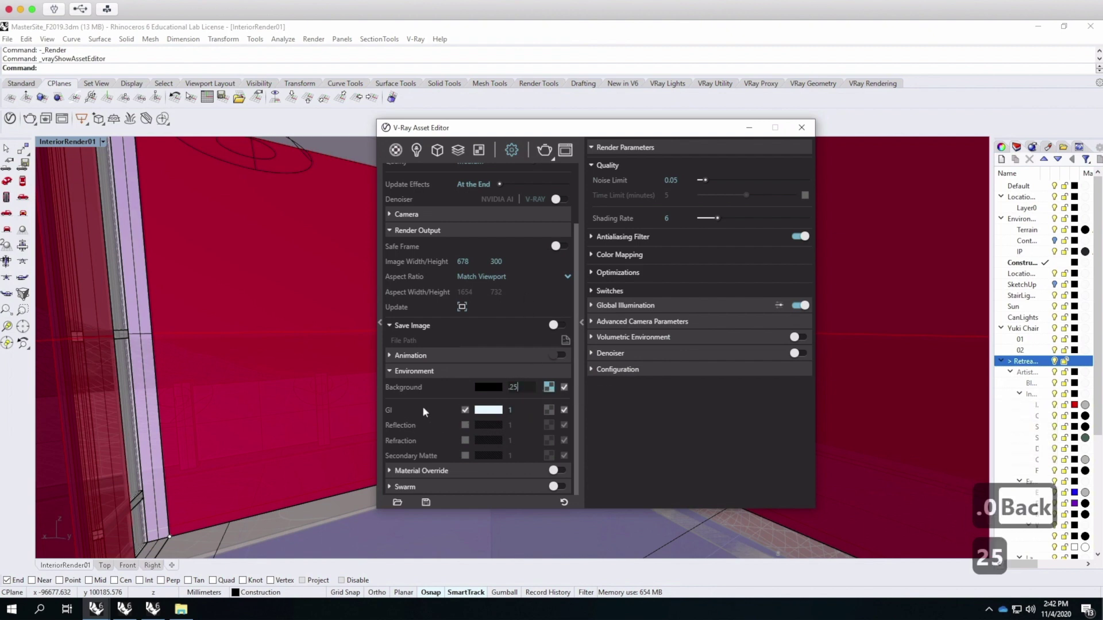
# Compare the environment GI intensity with the GI (skylight) value for Basic Night Scene 2 in the browser, and return to Rhino.
pyautogui.click(519, 409)
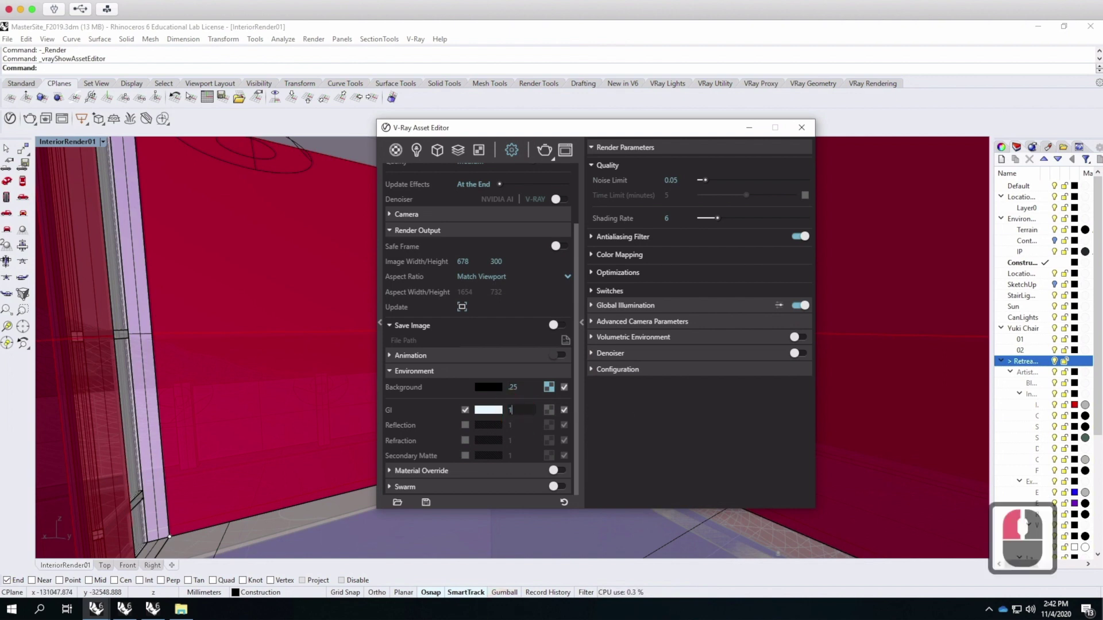
pyautogui.press('super+Tab')
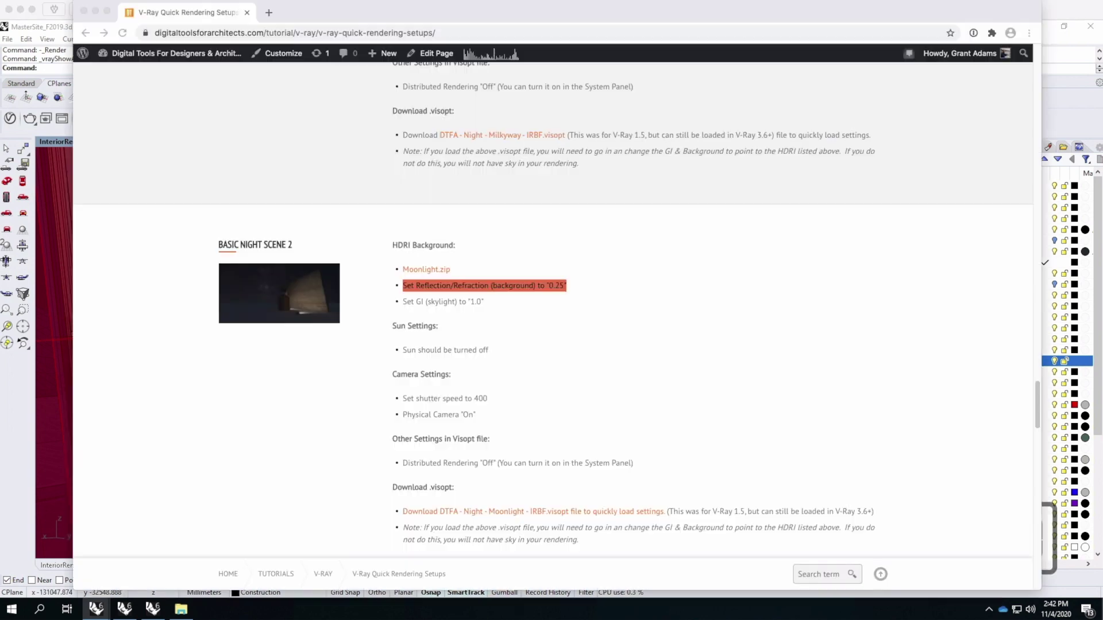
pyautogui.click(487, 302)
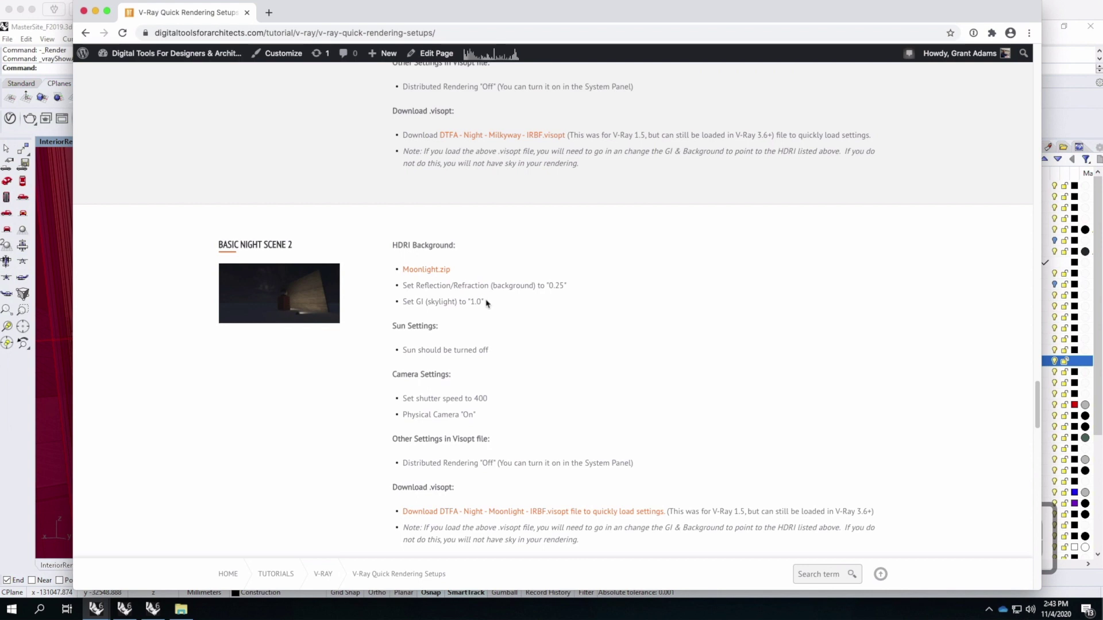
pyautogui.moveTo(487, 302); pyautogui.dragTo(404, 301)
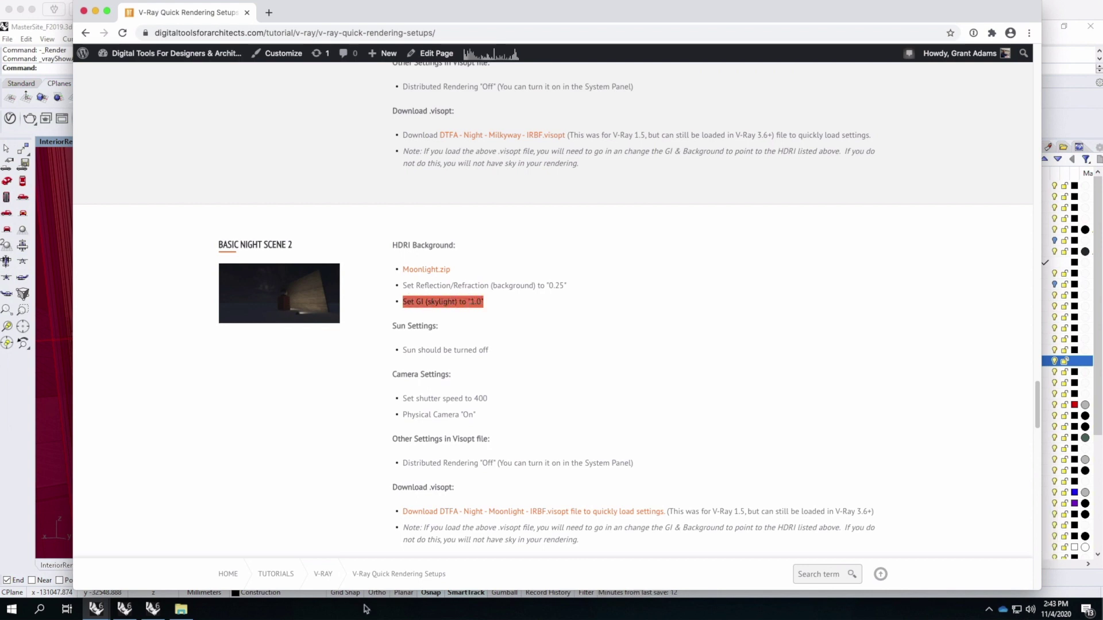
pyautogui.press('super+Tab')
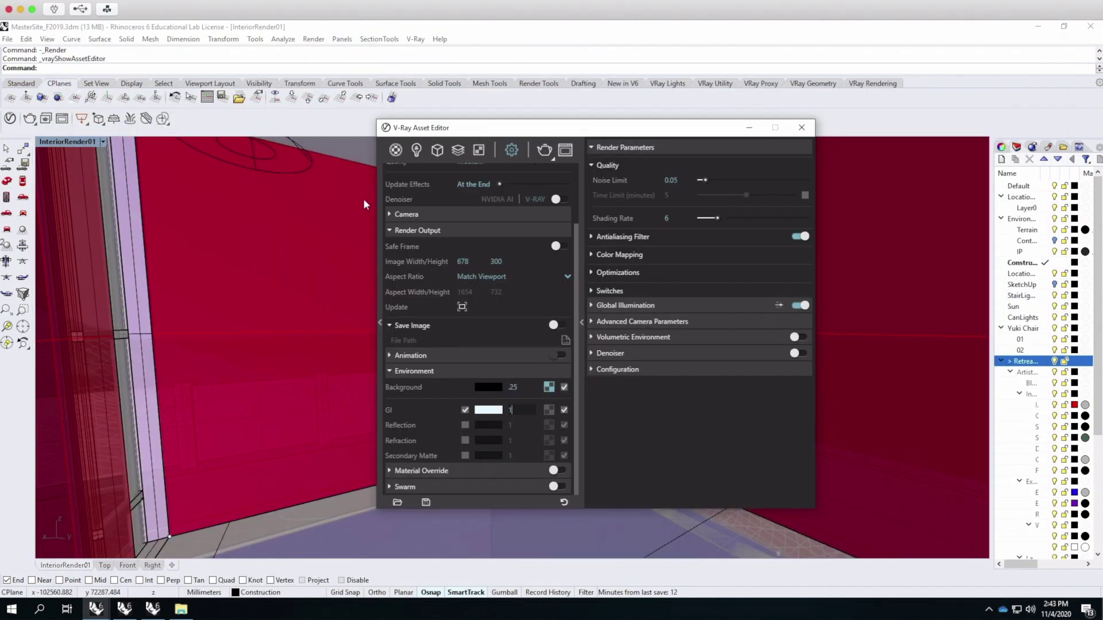
# Load moonlight-GI.hdr as the environment GI bitmap, check its texture placement, and return to the render settings.
pyautogui.click(549, 411)
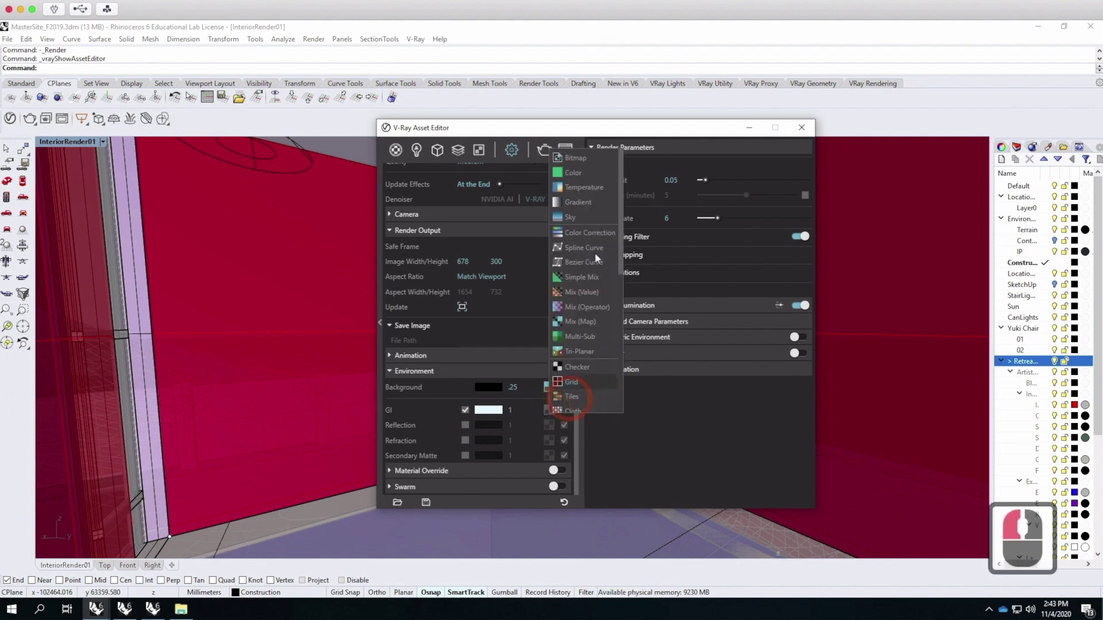
pyautogui.click(574, 159)
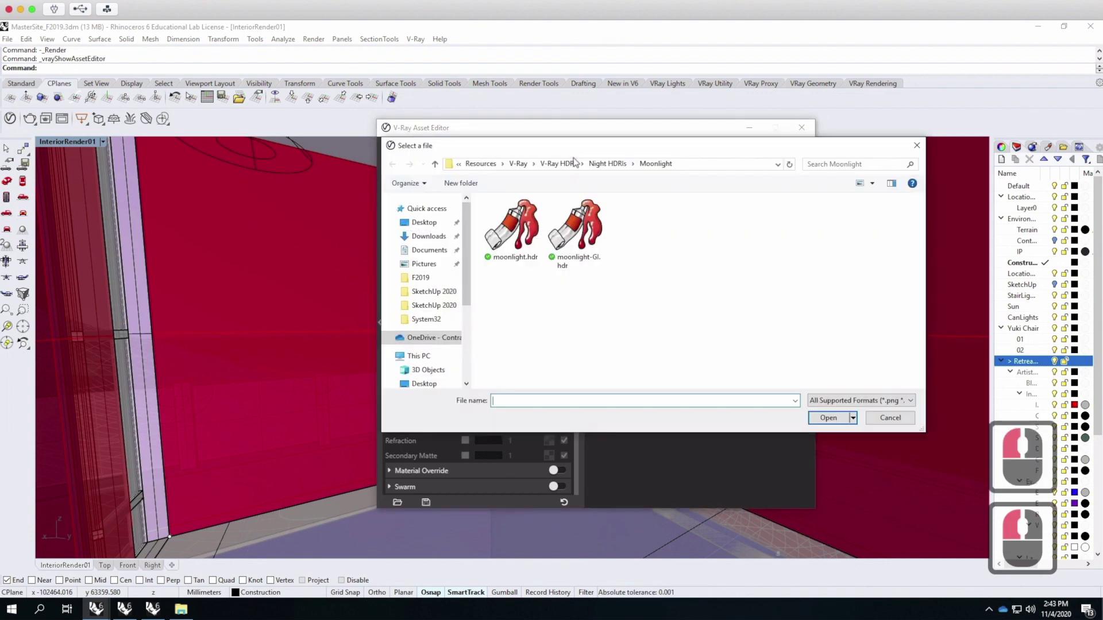
pyautogui.click(581, 226)
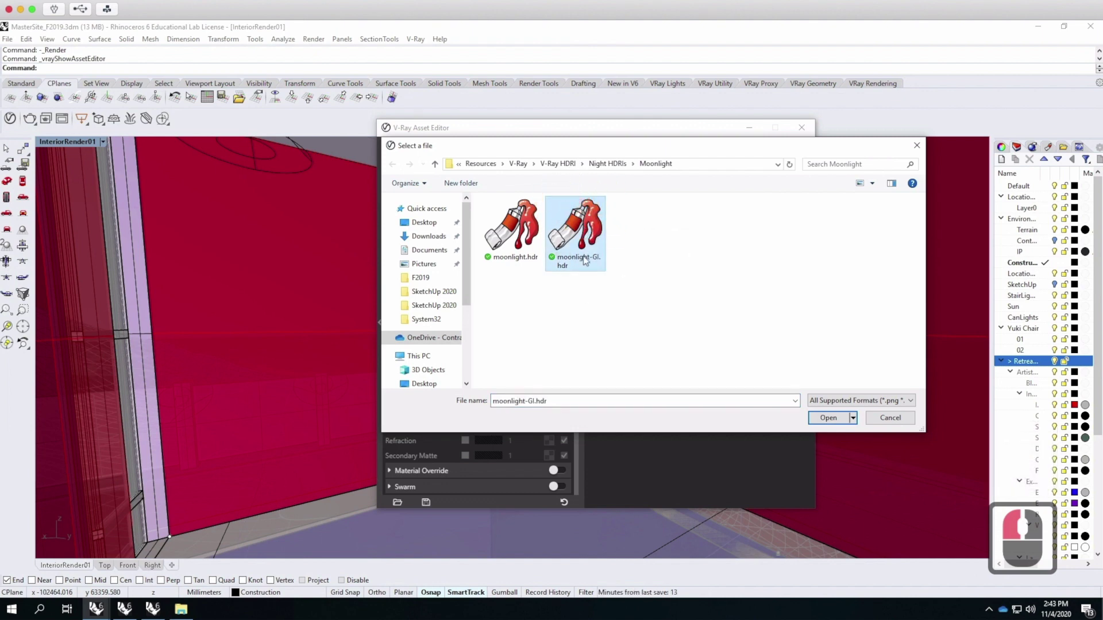
pyautogui.click(827, 418)
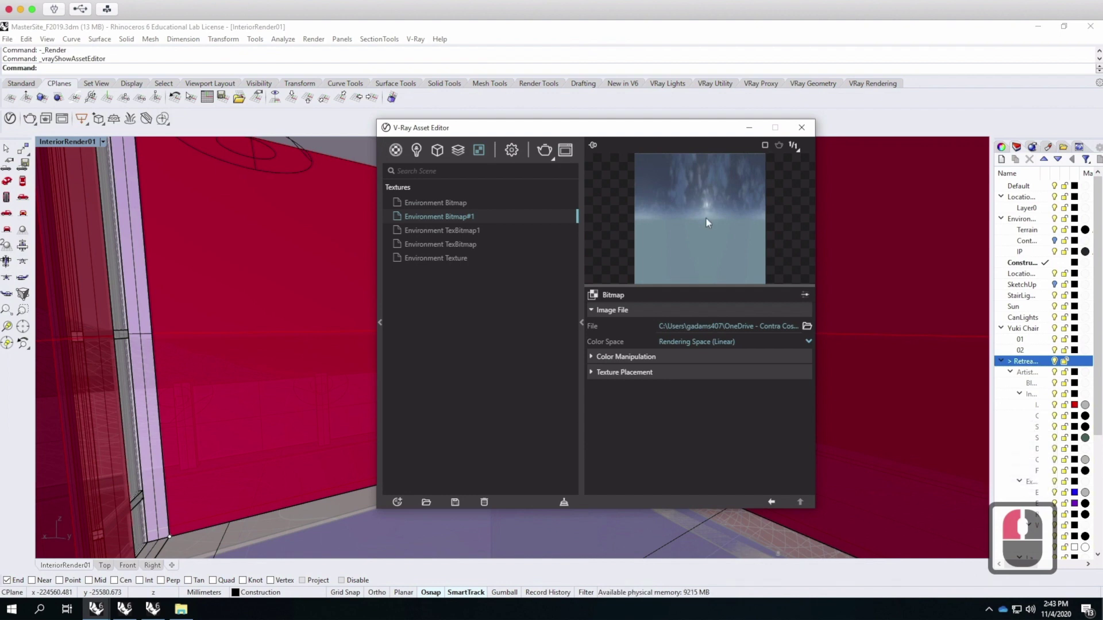
pyautogui.click(591, 371)
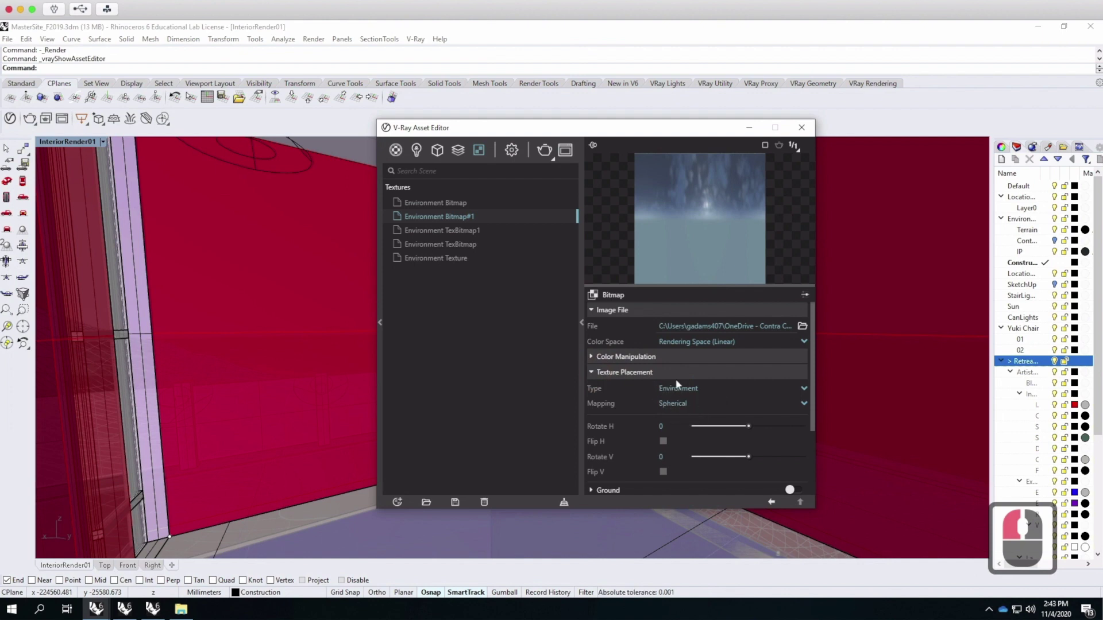
pyautogui.click(511, 150)
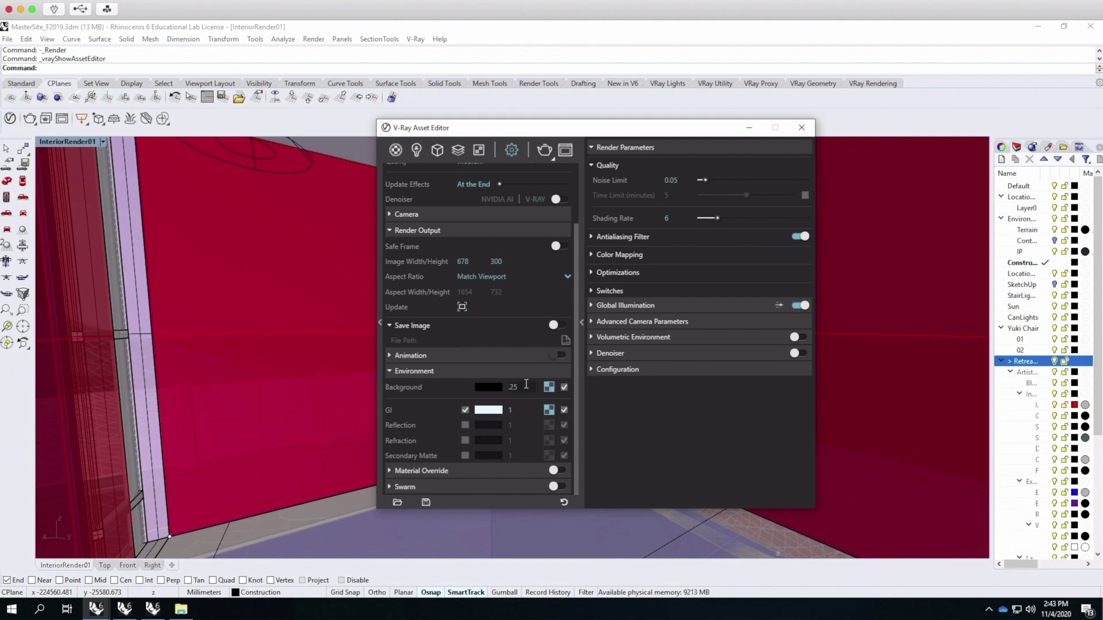
# Collapse the render output settings and expand the camera settings to check the Exposure Value (EV).
pyautogui.click(391, 230)
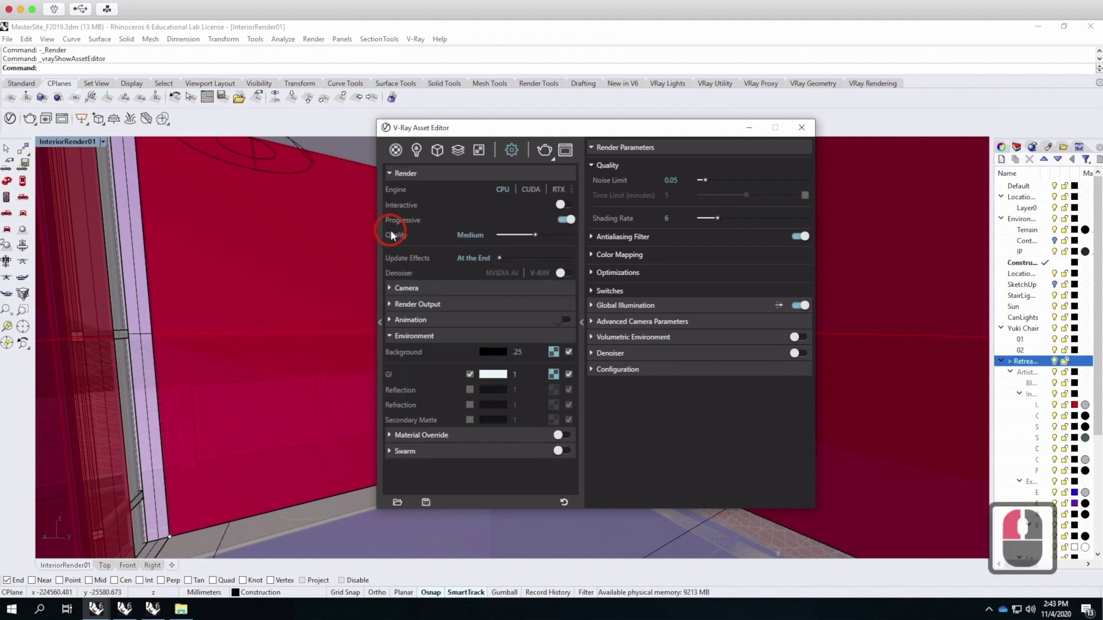
pyautogui.click(391, 289)
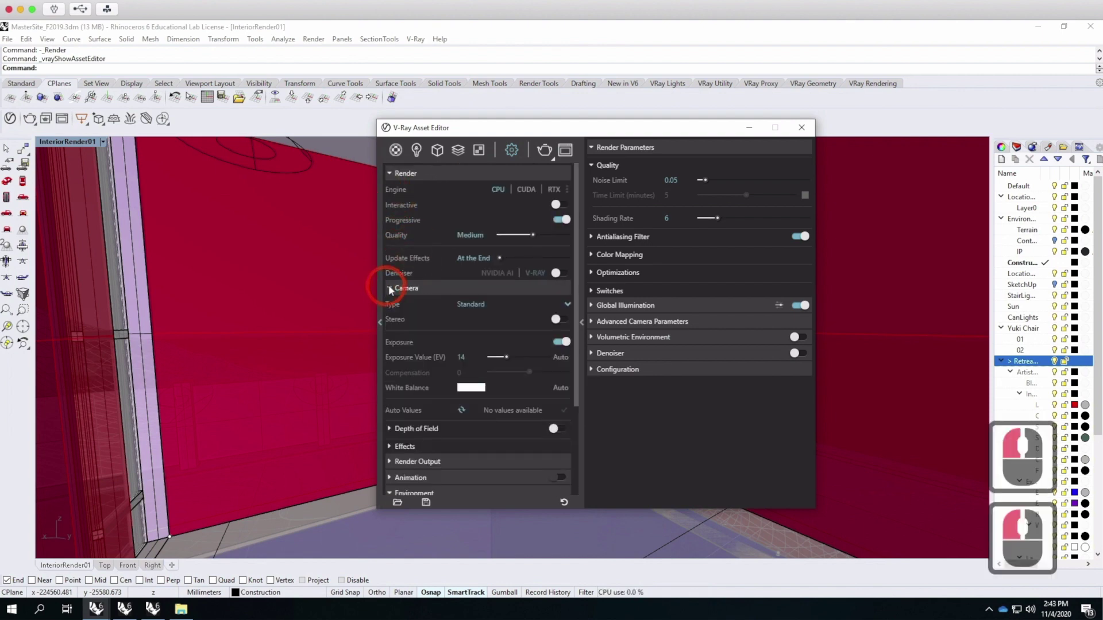
pyautogui.click(469, 357)
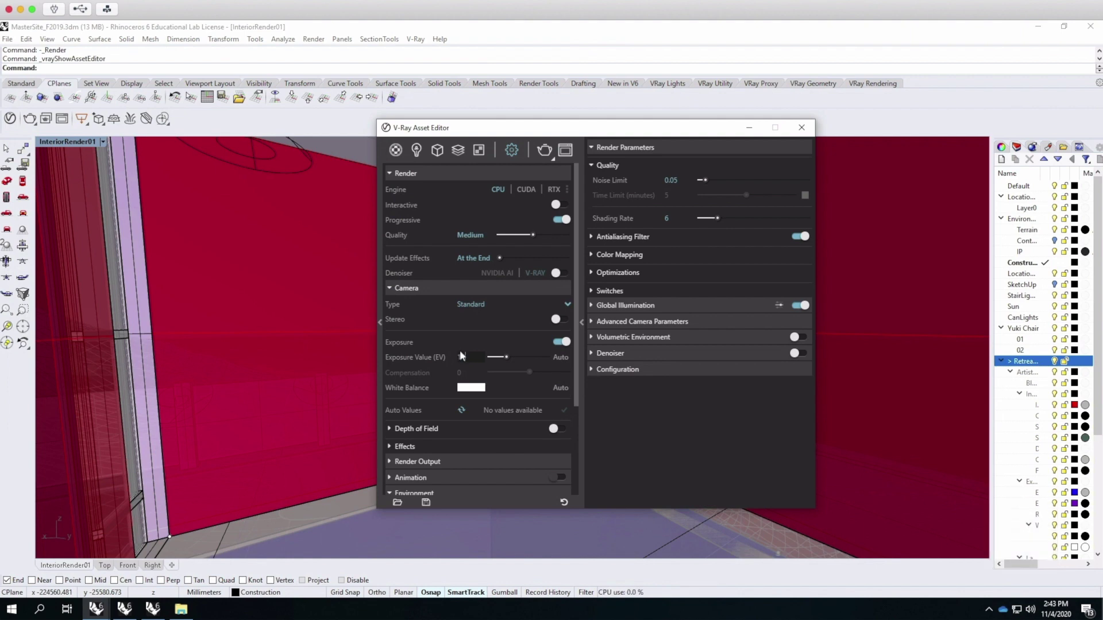
# Set the render output image height to 200 and run a test render of the interior view, stopping it early.
pyautogui.click(390, 463)
pyautogui.scroll(-5, 475, 345)
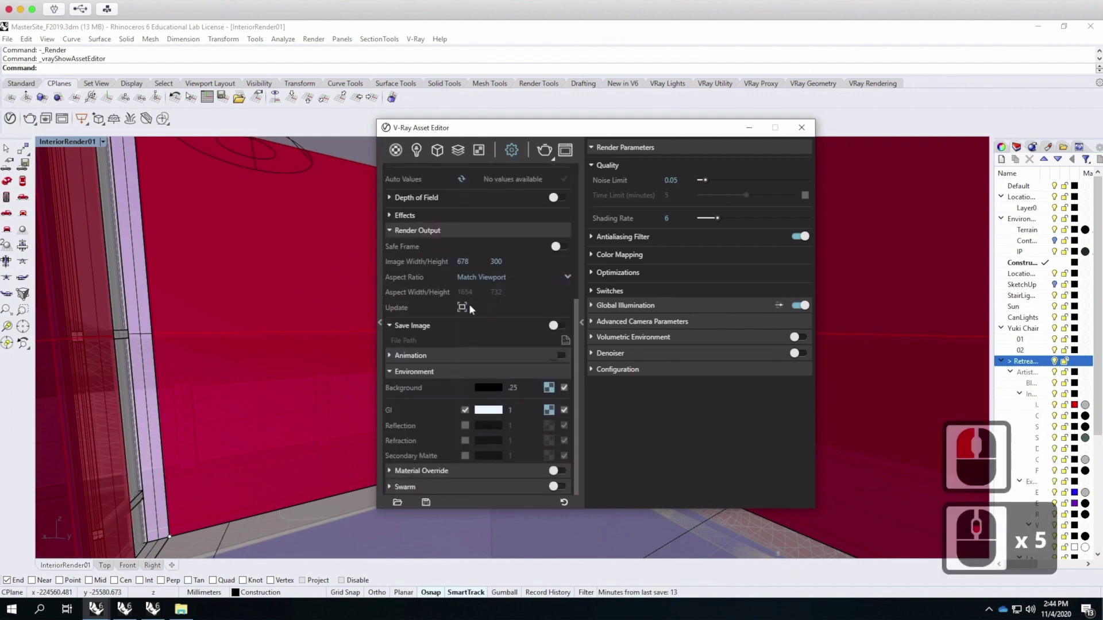
pyautogui.click(465, 262)
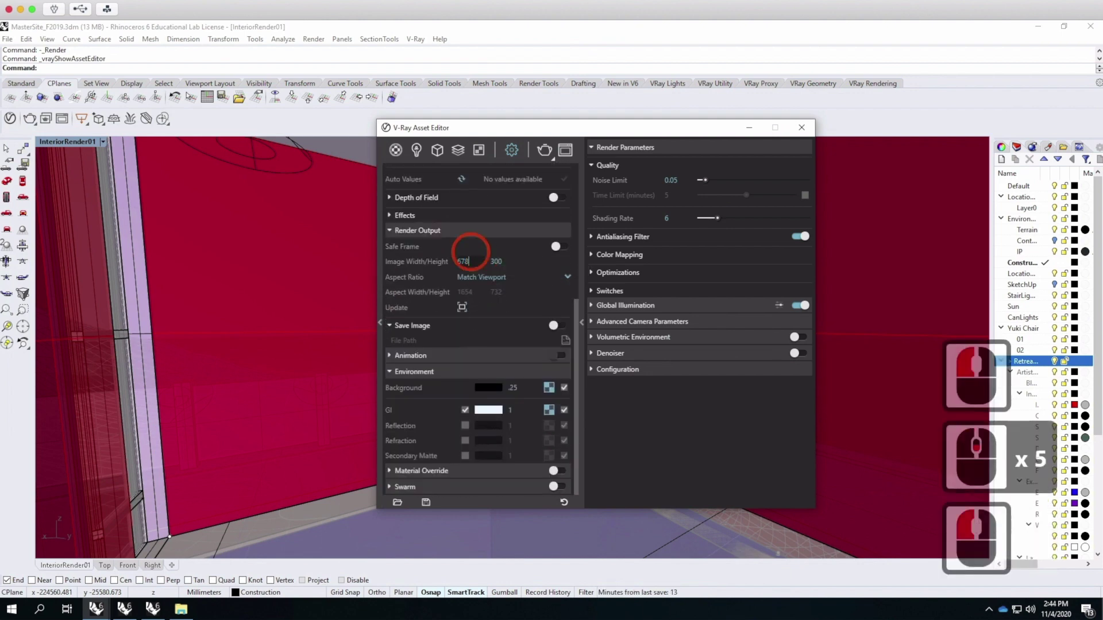
pyautogui.doubleClick(495, 260)
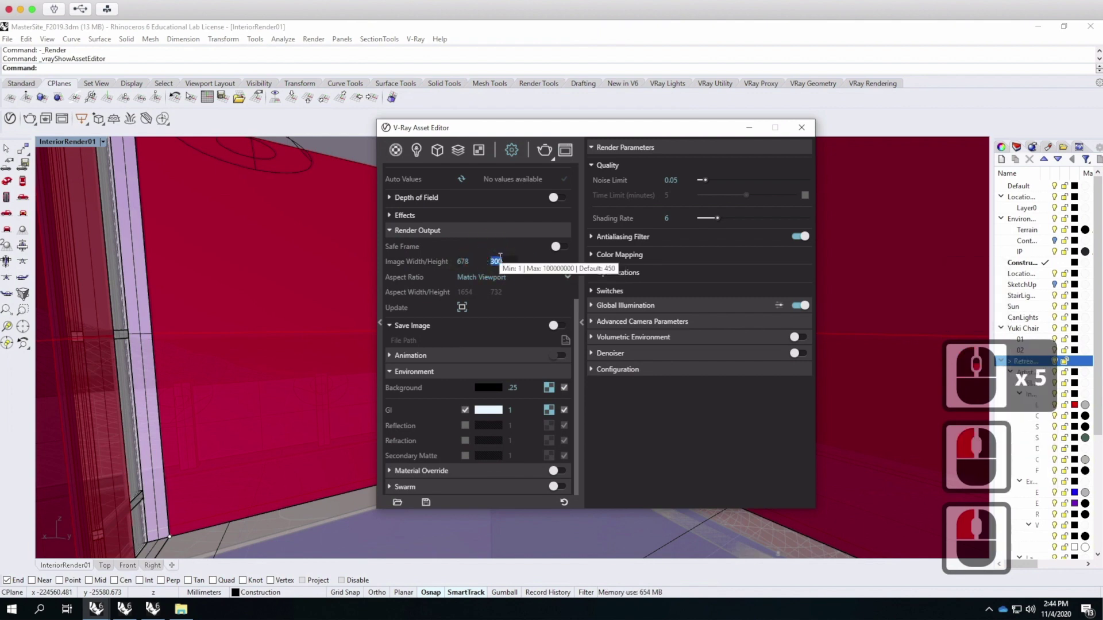
pyautogui.write('200')
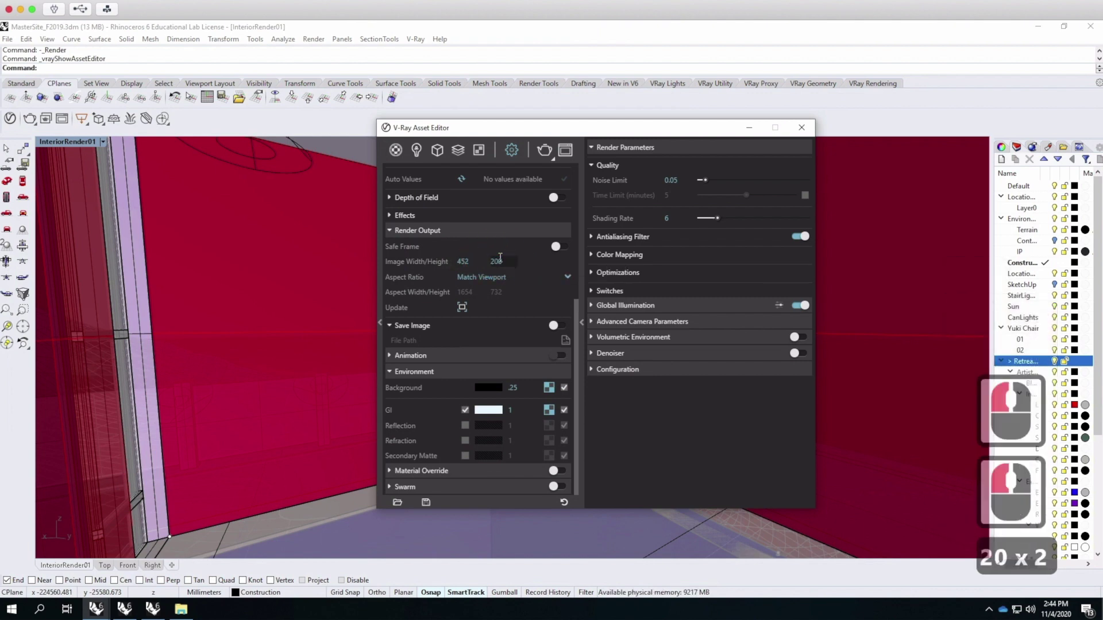
pyautogui.press('Tab')
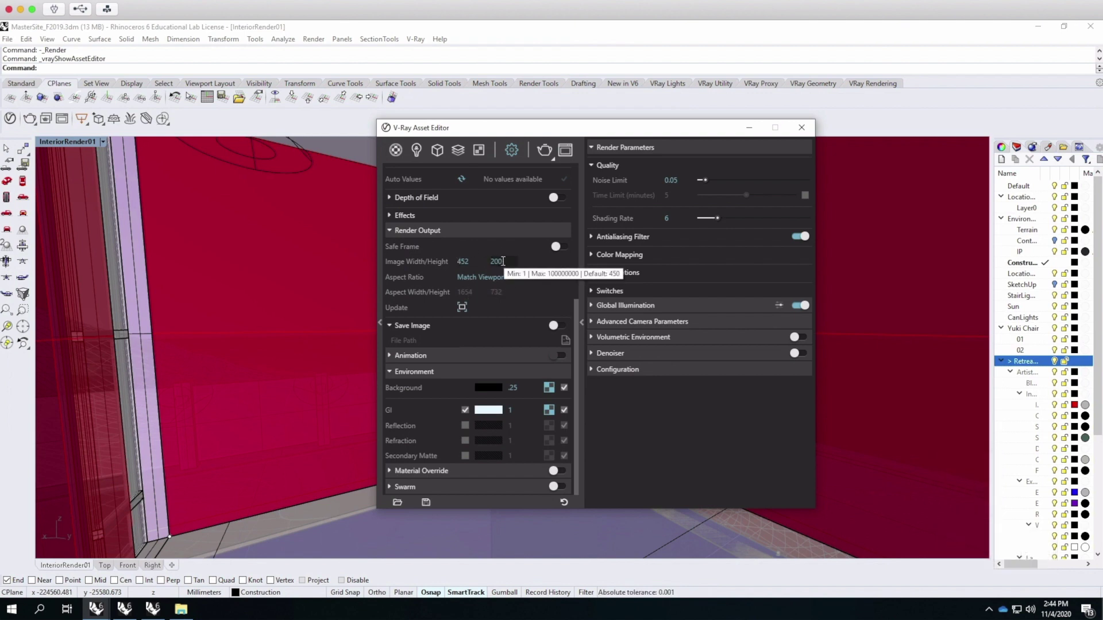
pyautogui.click(544, 151)
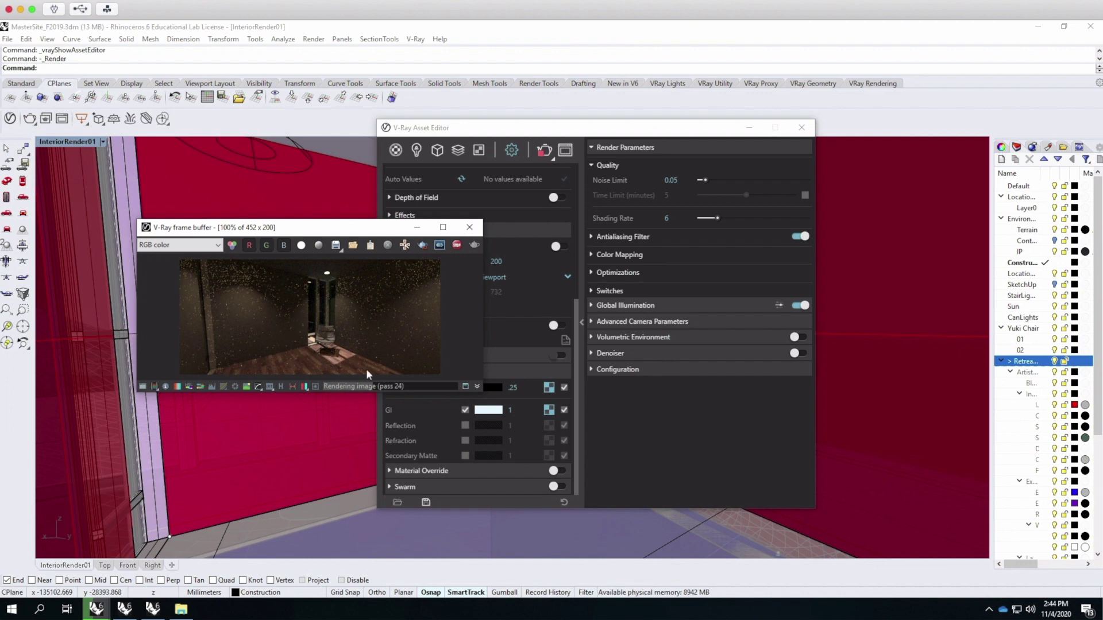
pyautogui.click(457, 245)
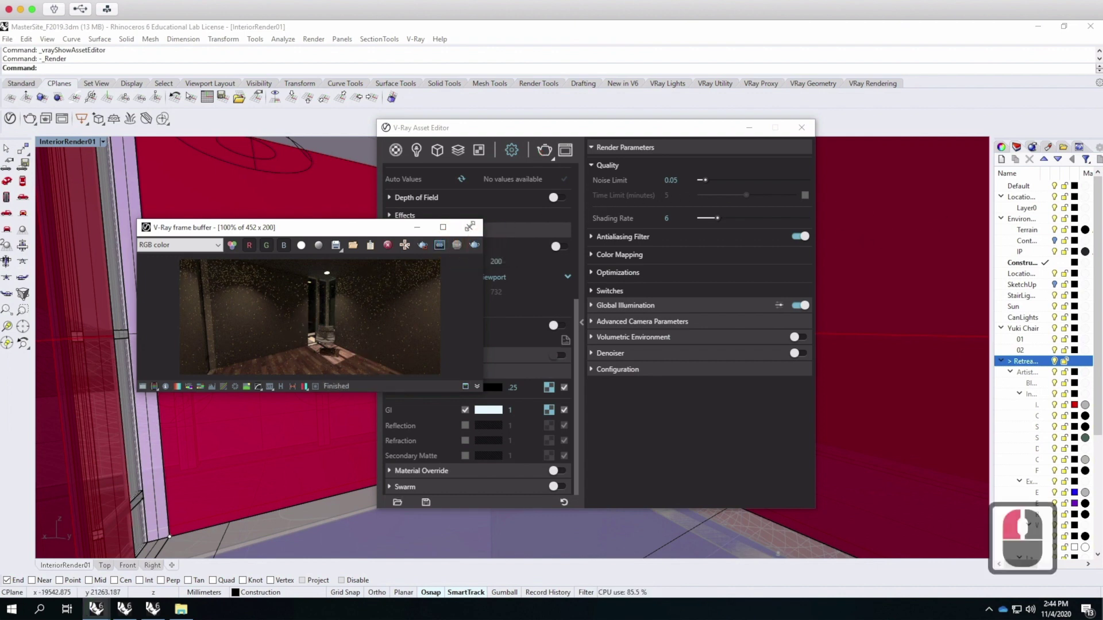
# Collapse the Retreat layer group, turn off the Sun layer, and render the interior view again.
pyautogui.click(1032, 147)
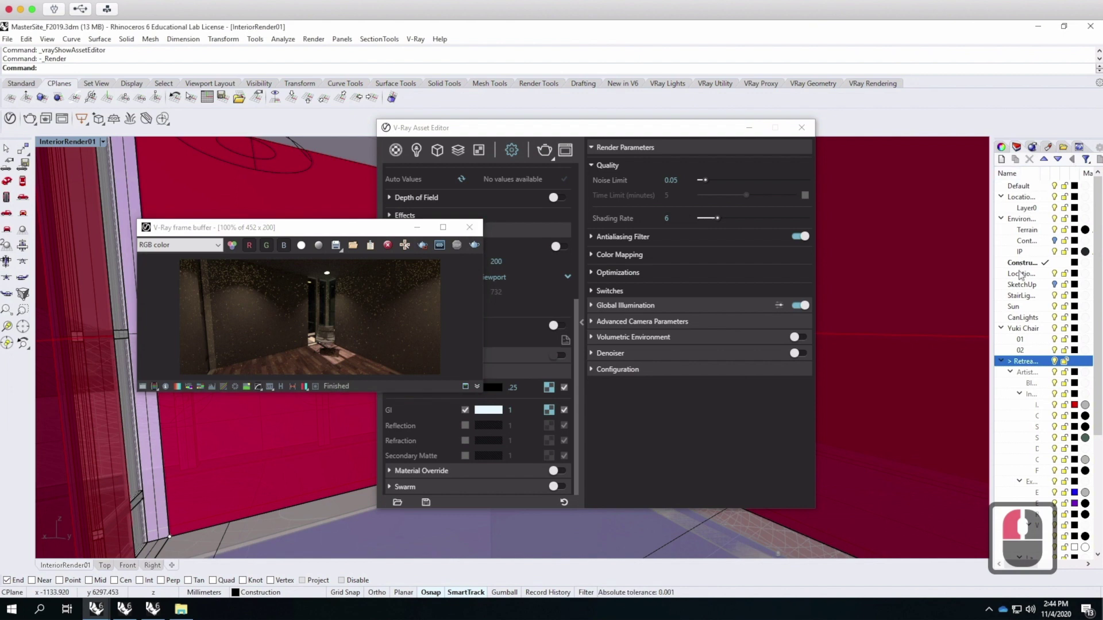
pyautogui.click(1001, 362)
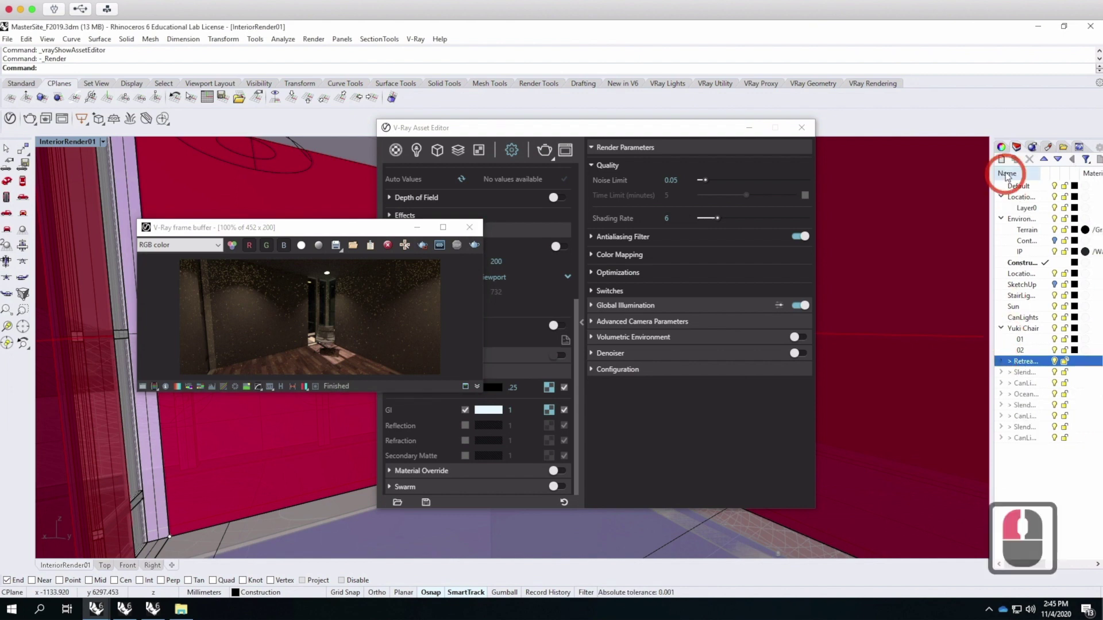
pyautogui.click(1015, 307)
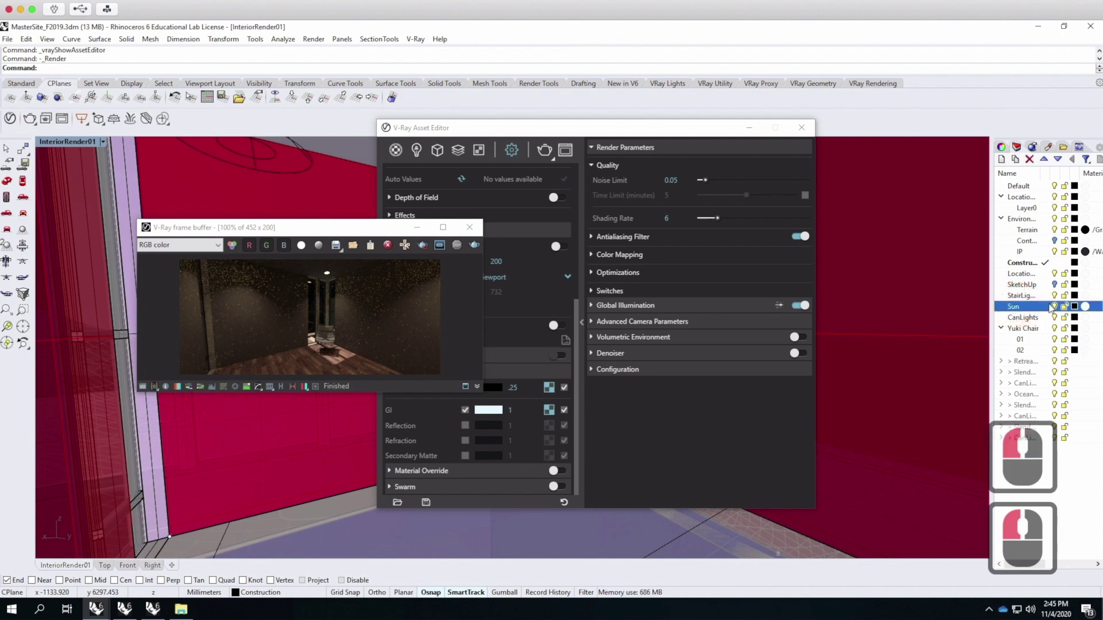
pyautogui.click(1054, 307)
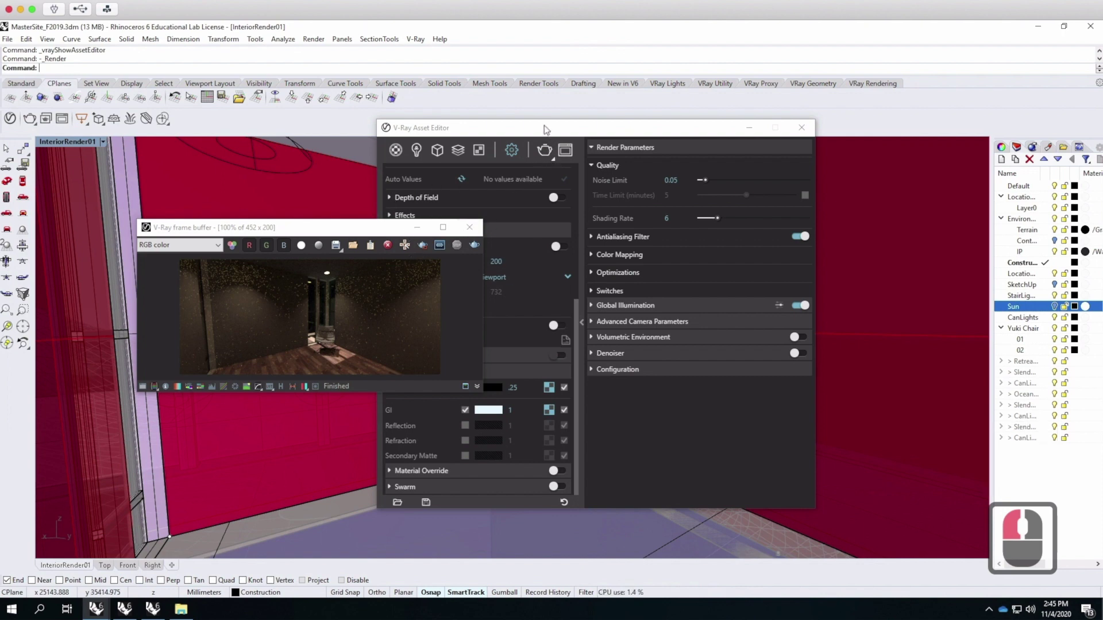
pyautogui.click(542, 150)
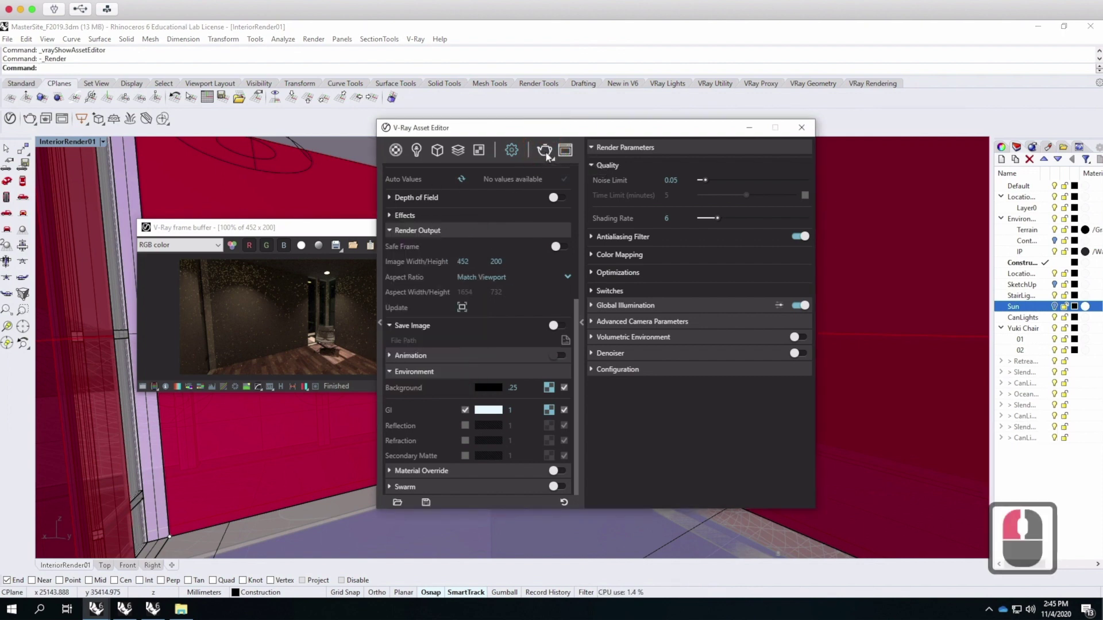
pyautogui.click(545, 152)
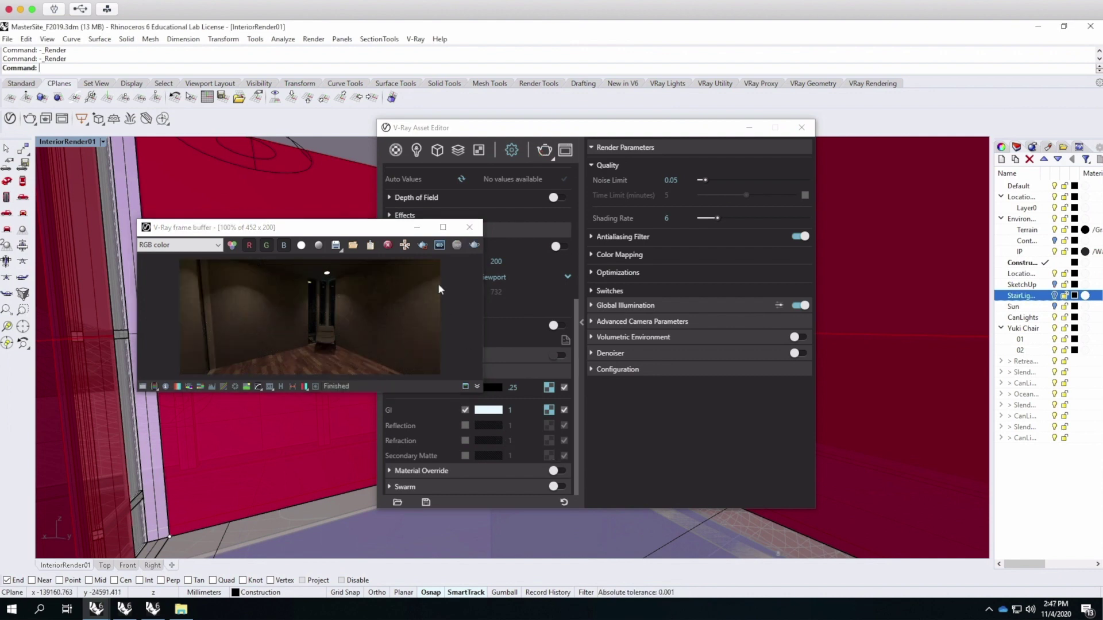
# Enlarge the frame buffer window, examine the brightness and detail of the rendered interior around the chair, and minimize the window.
pyautogui.click(318, 230)
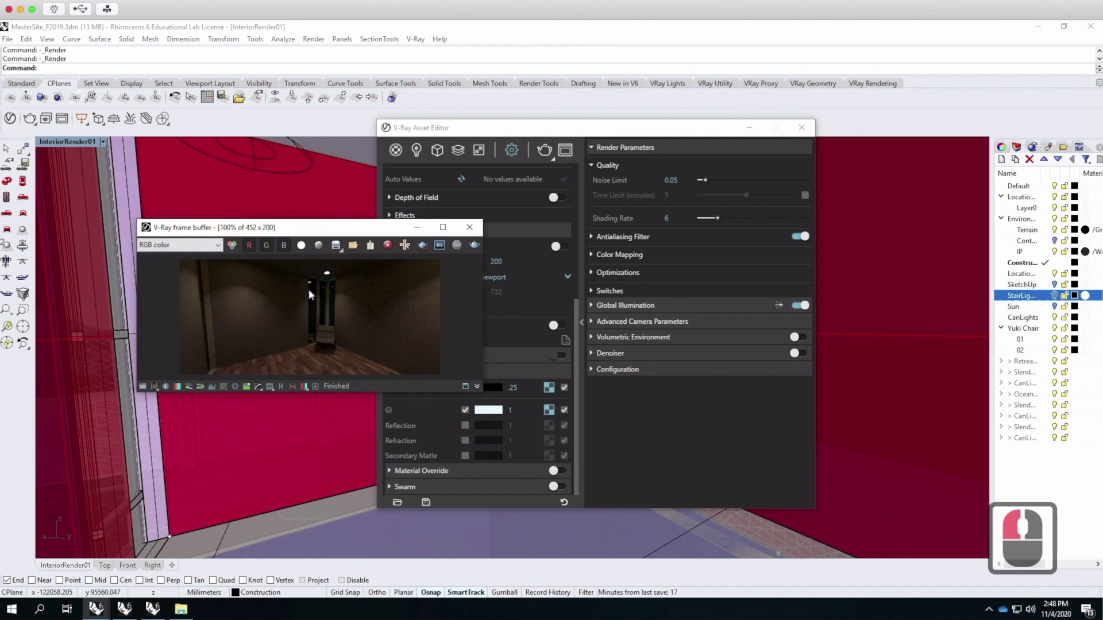
pyautogui.moveTo(481, 393); pyautogui.dragTo(581, 540)
pyautogui.scroll(1, 410, 418)
pyautogui.scroll(2, 409, 414)
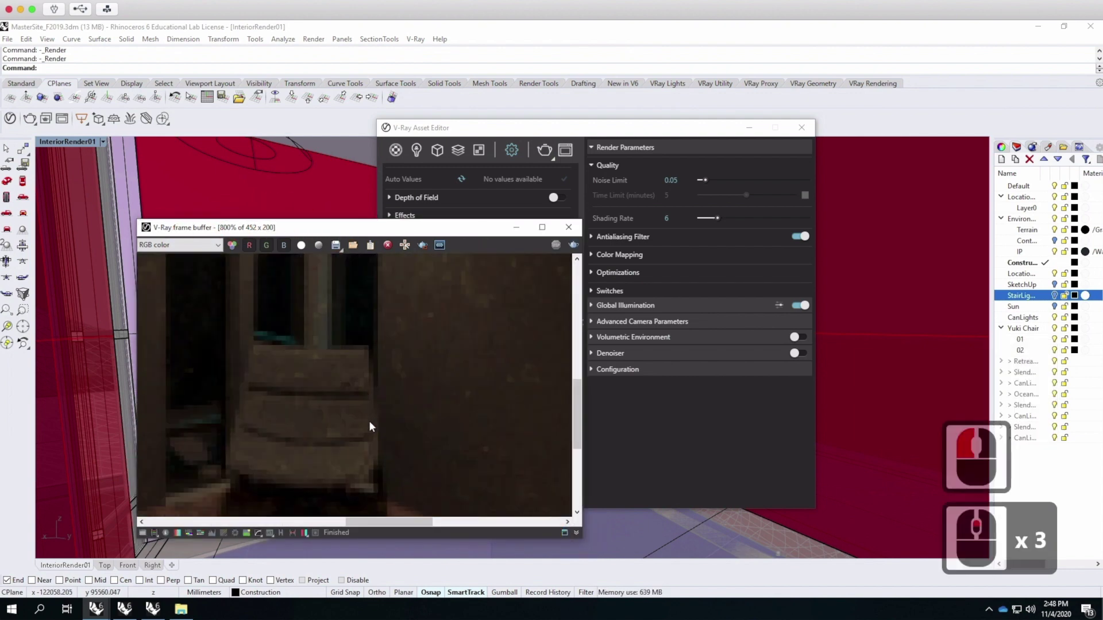
pyautogui.scroll(-3, 369, 420)
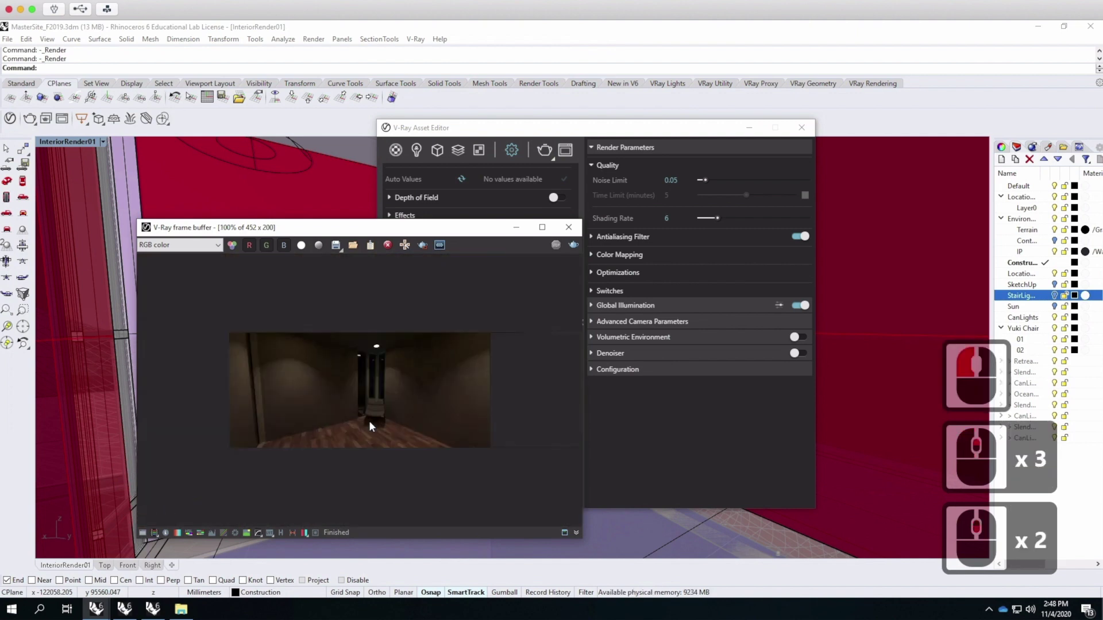
pyautogui.scroll(1, 425, 418)
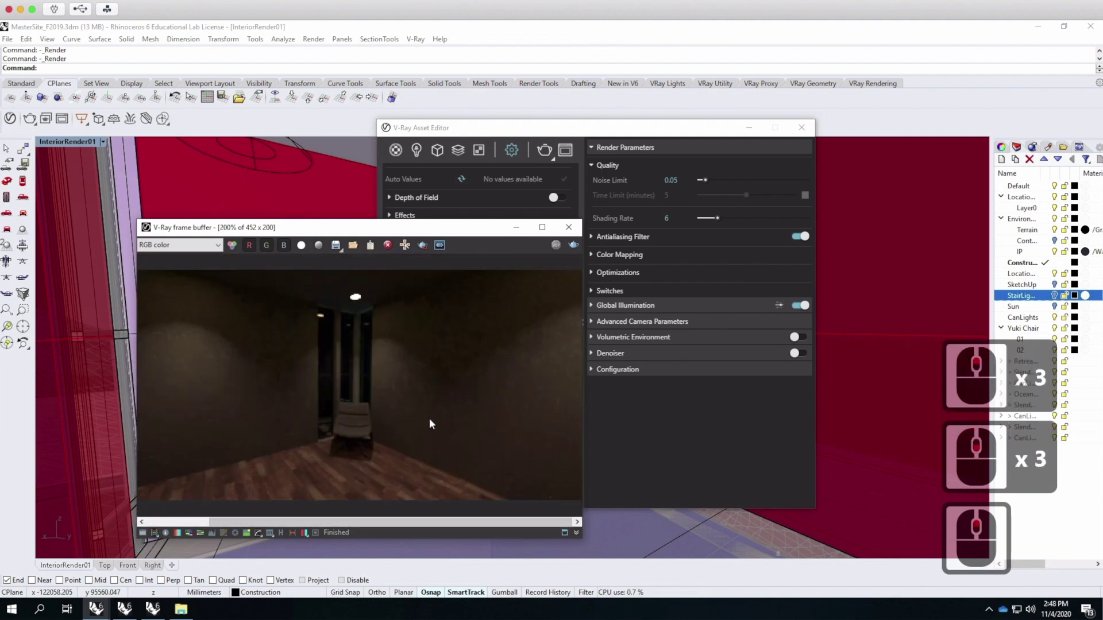
pyautogui.scroll(-1, 429, 418)
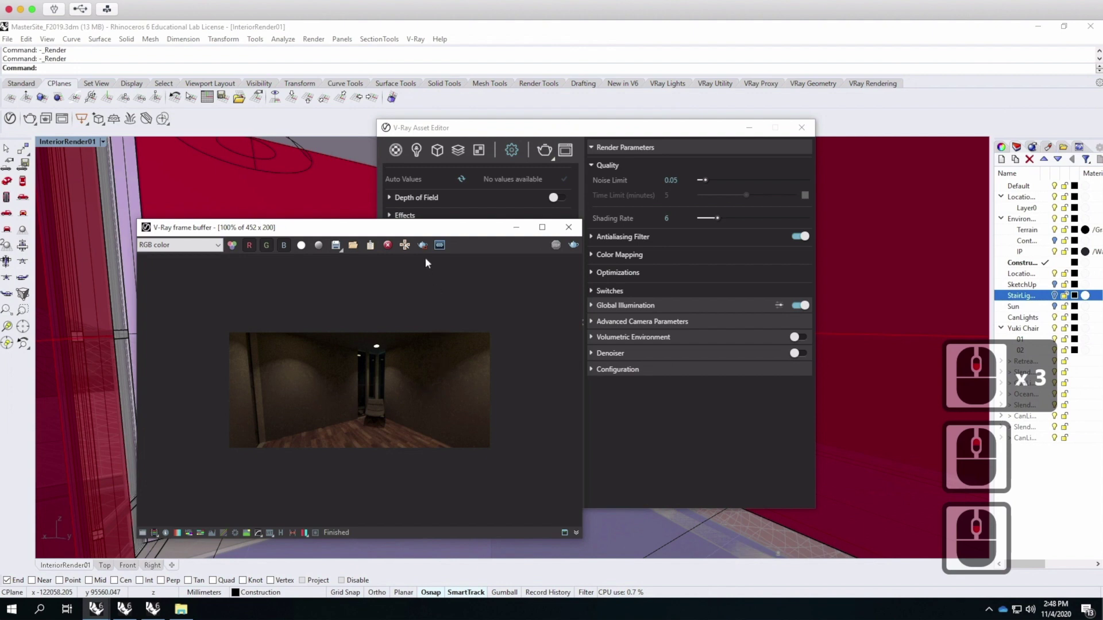
pyautogui.moveTo(424, 227); pyautogui.dragTo(370, 220)
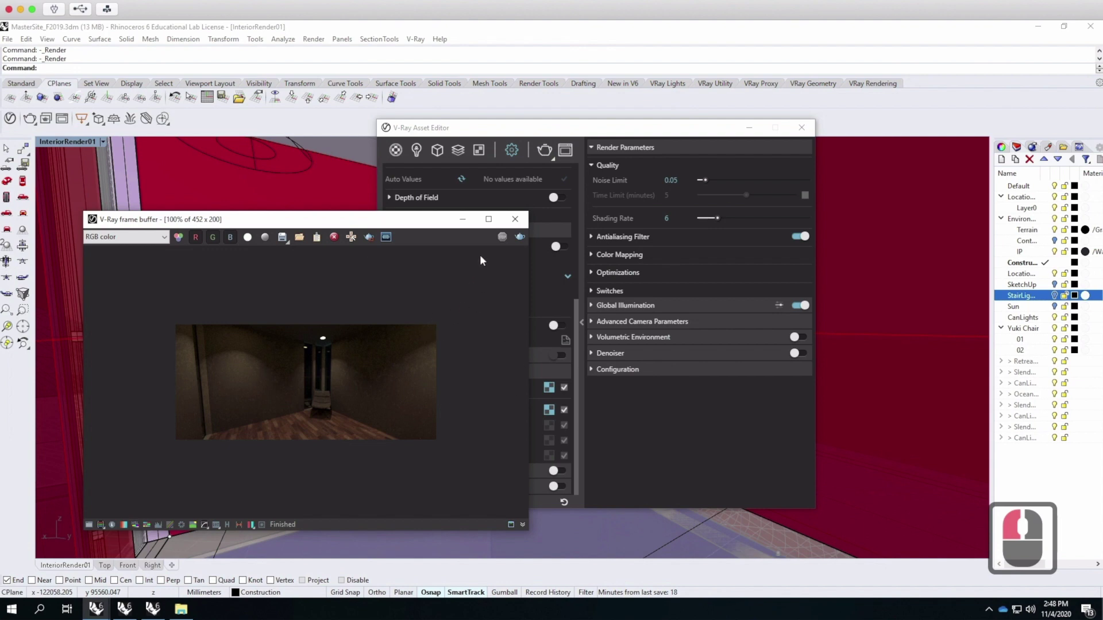
pyautogui.click(460, 222)
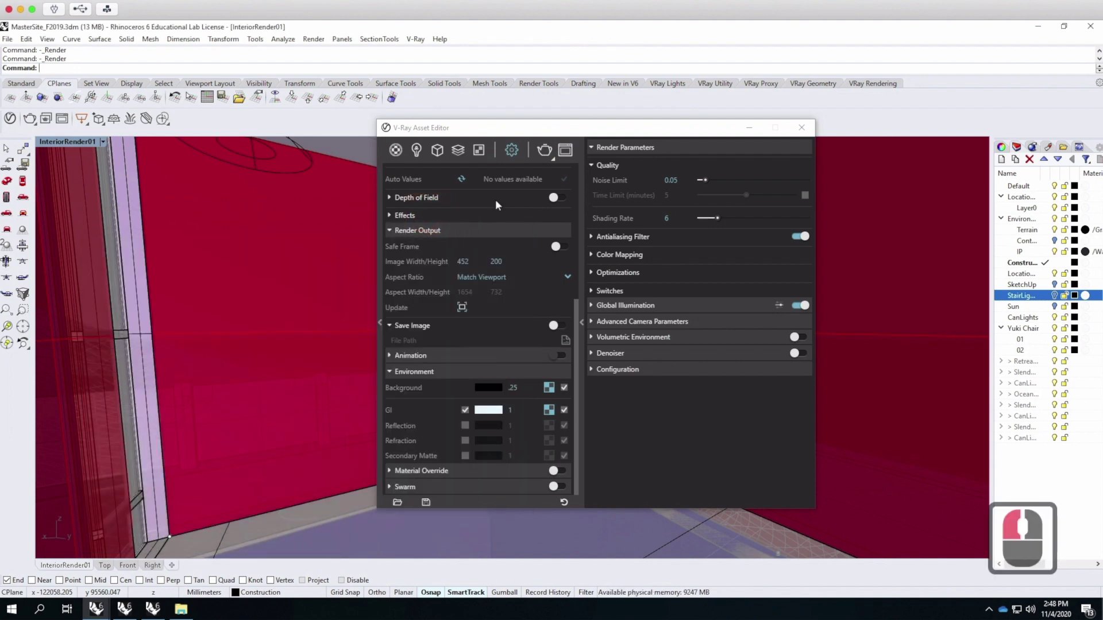
# Set the camera's Exposure Value (EV) to 12 in the render settings and shift the Asset Editor window slightly aside.
pyautogui.click(511, 151)
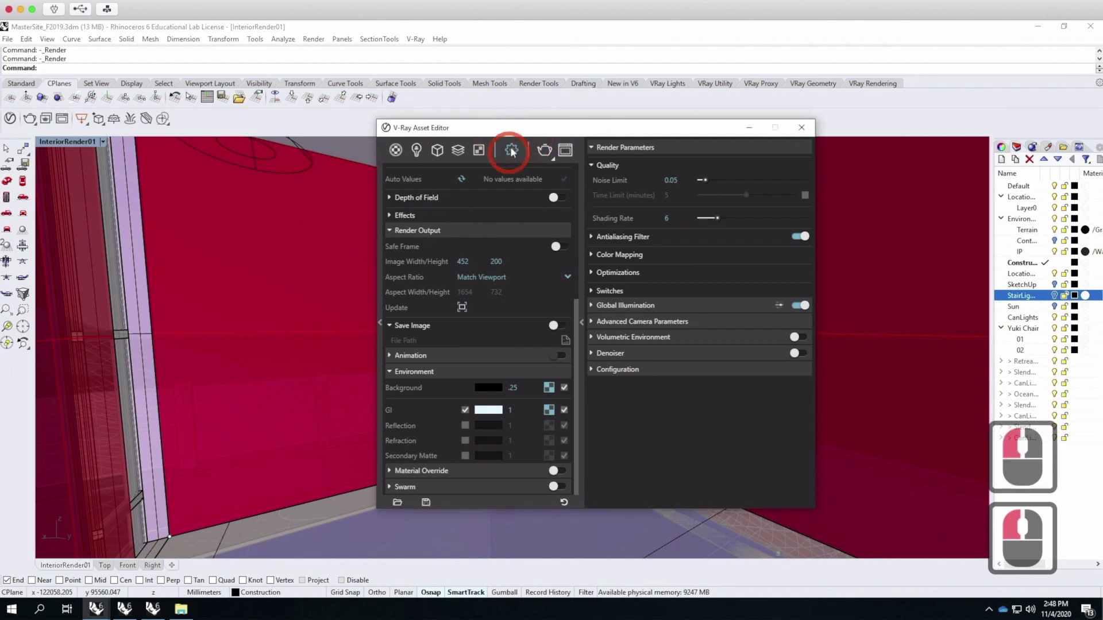
pyautogui.click(389, 230)
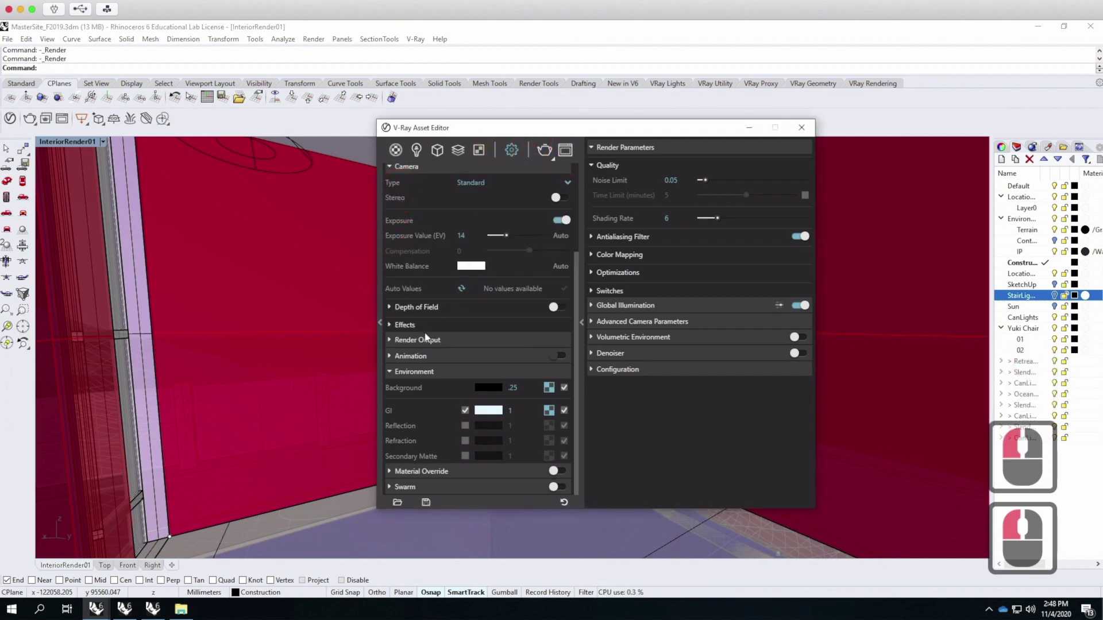
pyautogui.scroll(2, 428, 348)
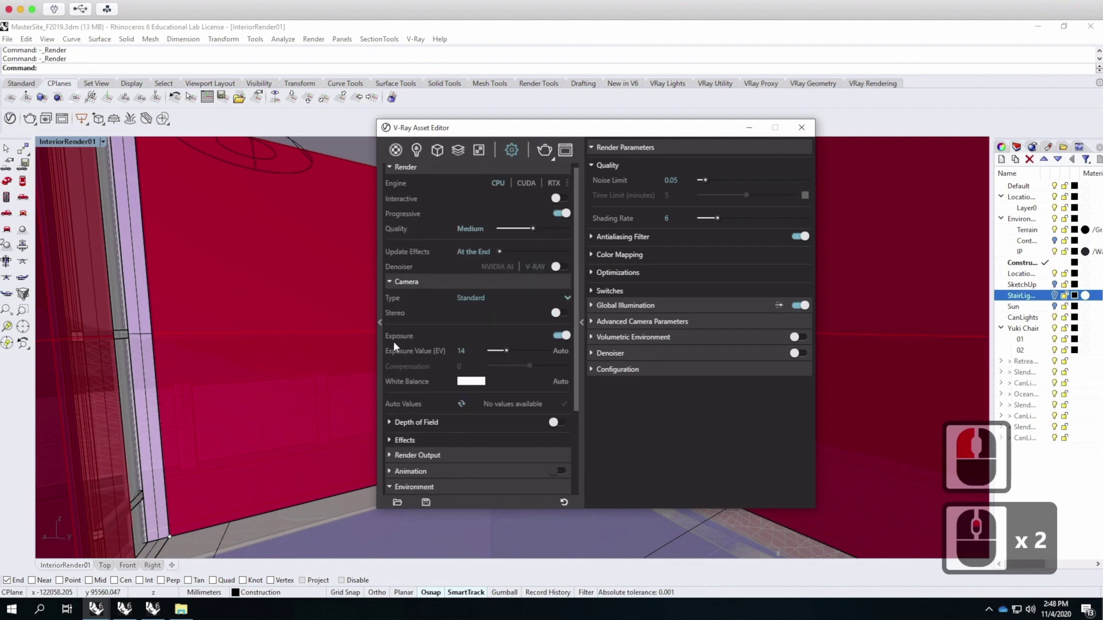
pyautogui.doubleClick(473, 351)
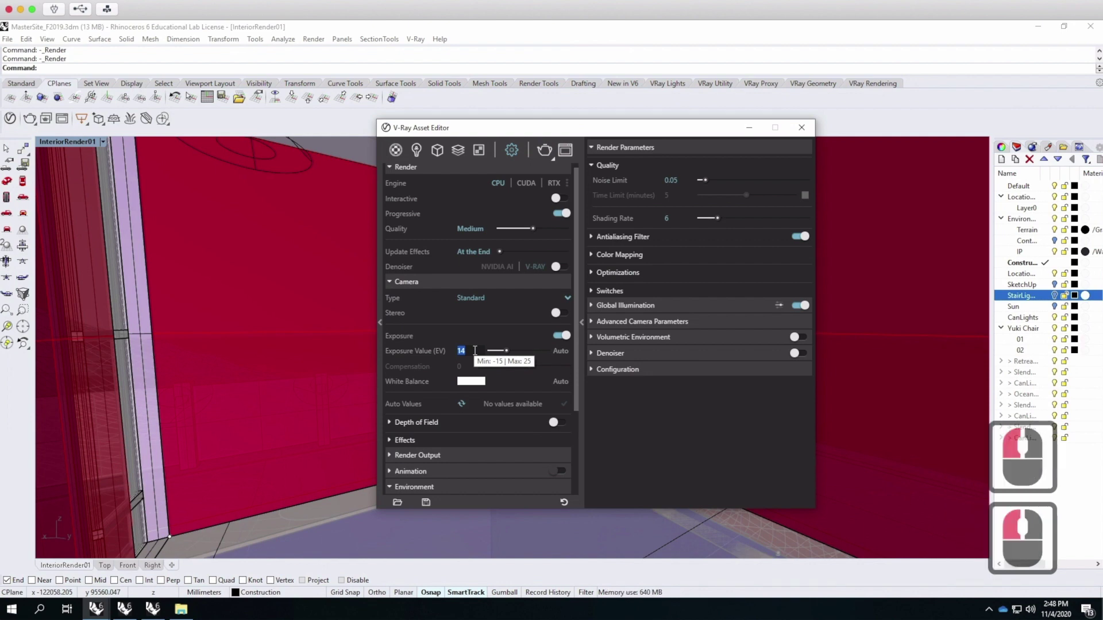
pyautogui.write('12')
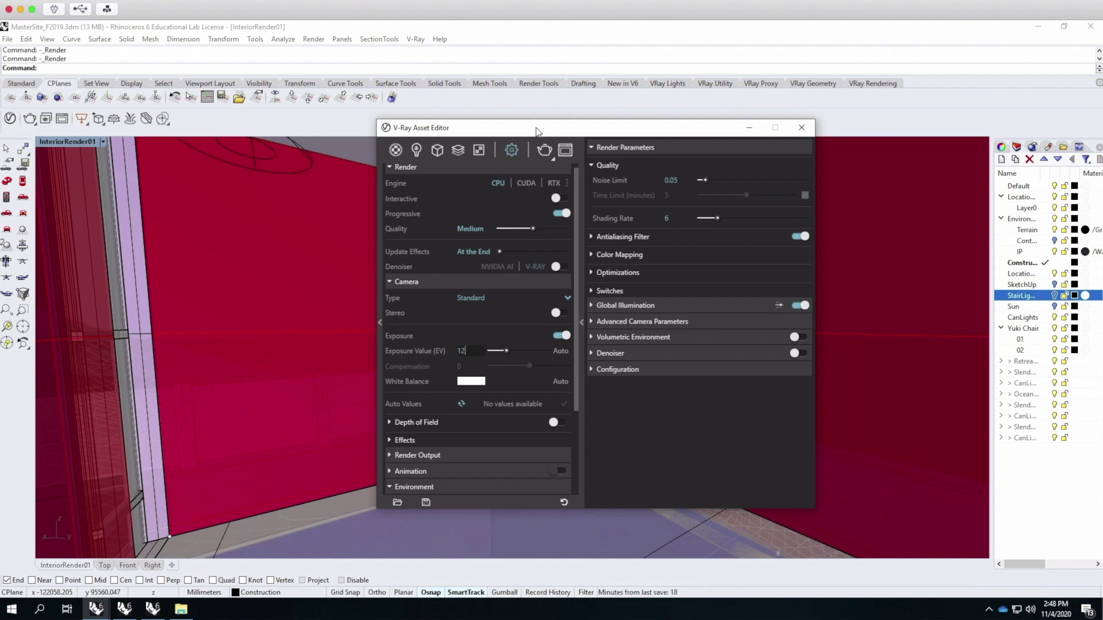
pyautogui.moveTo(535, 129); pyautogui.dragTo(566, 131)
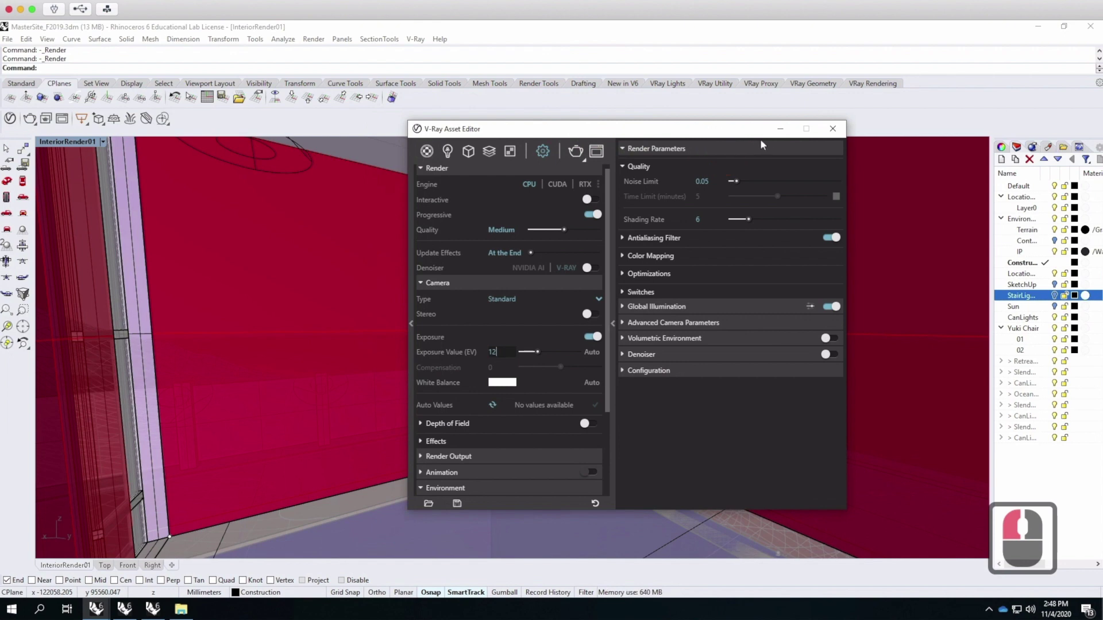
# Close the V-Ray Asset Editor, open the Named Views manager, and move it clear of the viewport's edge.
pyautogui.click(832, 129)
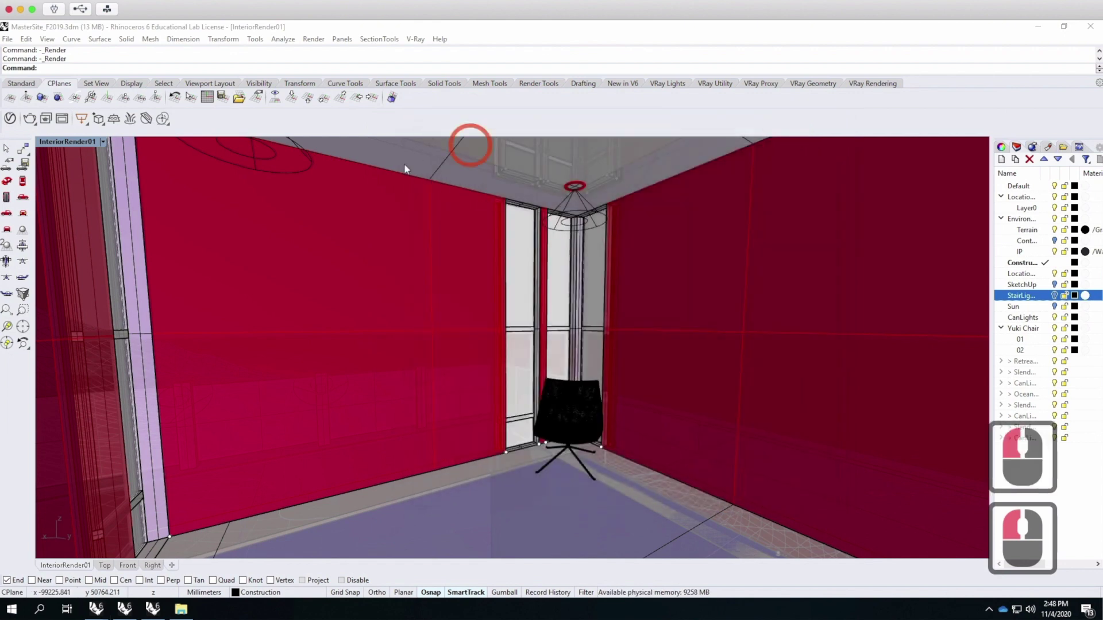
pyautogui.click(103, 142)
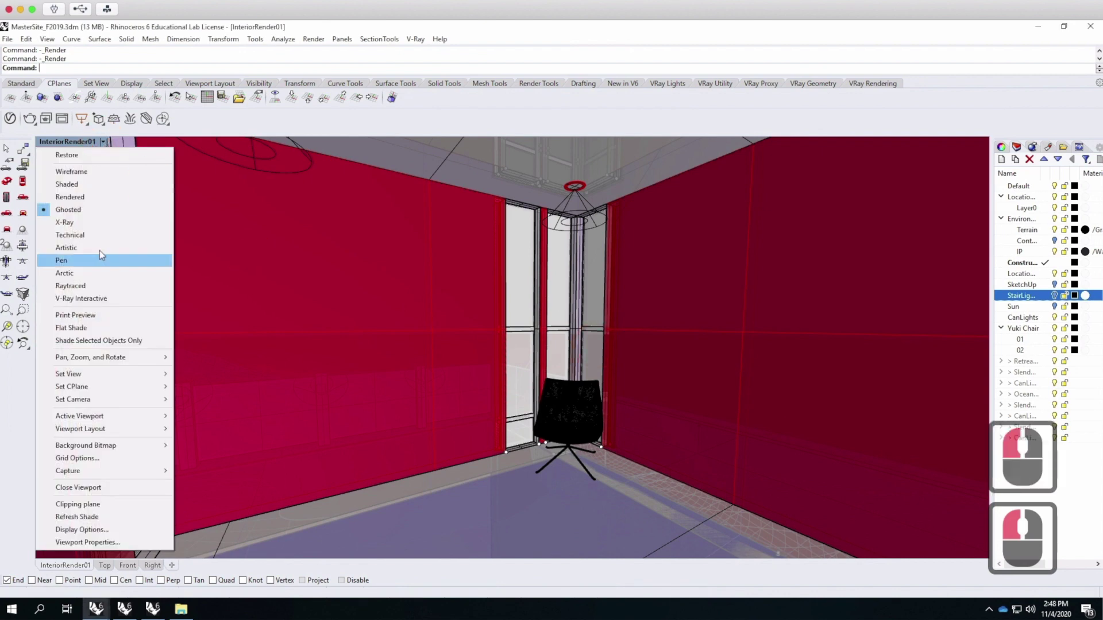
pyautogui.moveTo(74, 375)
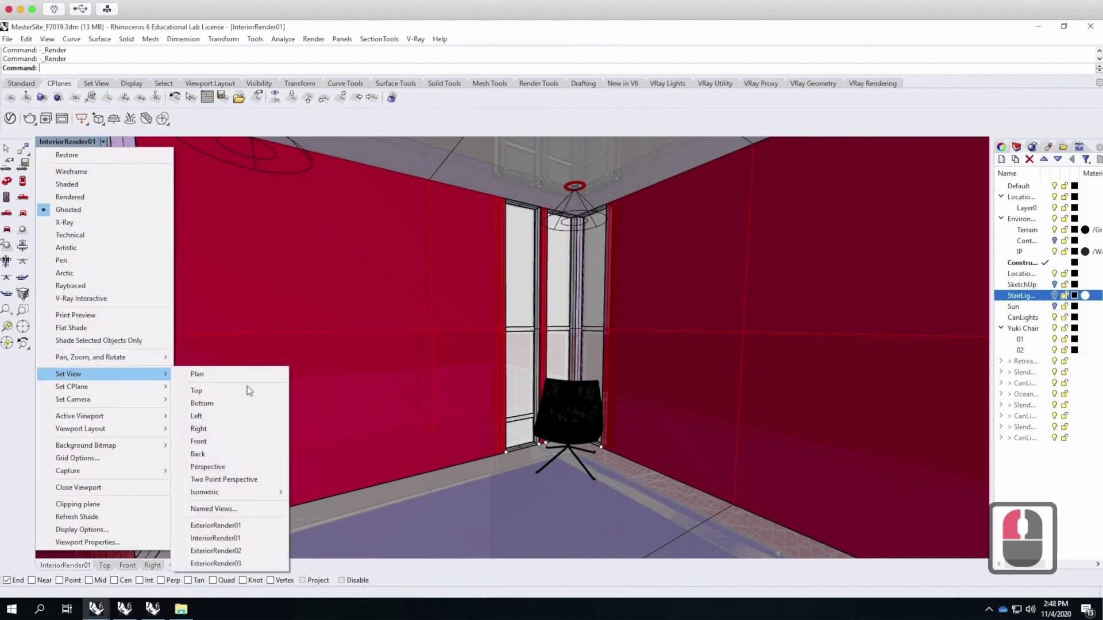
pyautogui.click(235, 510)
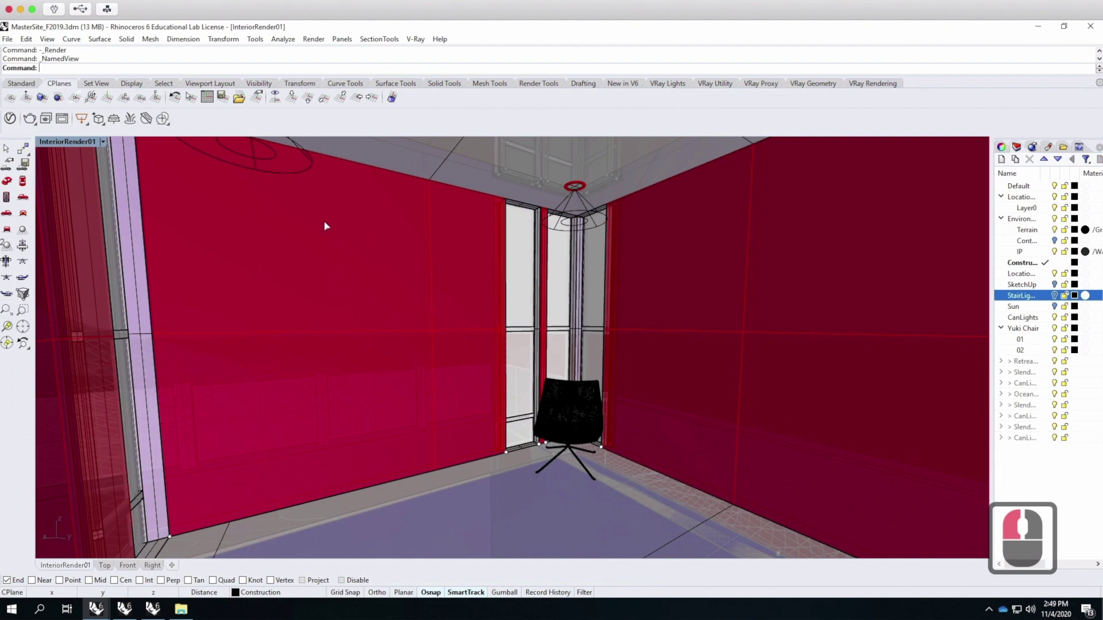
pyautogui.click(104, 142)
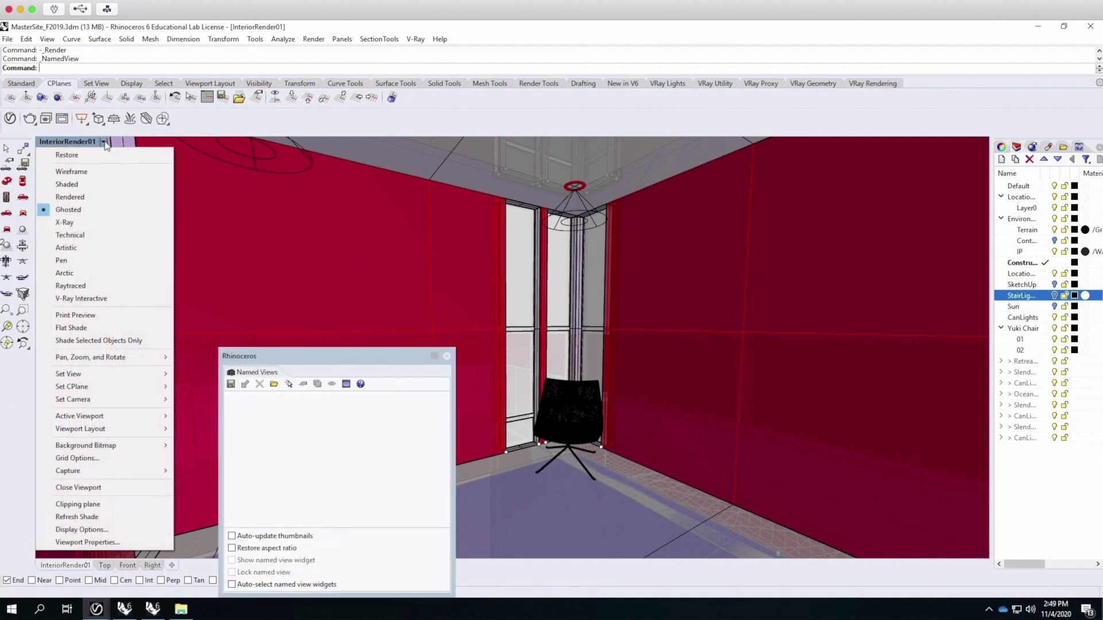
pyautogui.click(336, 349)
pyautogui.moveTo(339, 347); pyautogui.dragTo(422, 245)
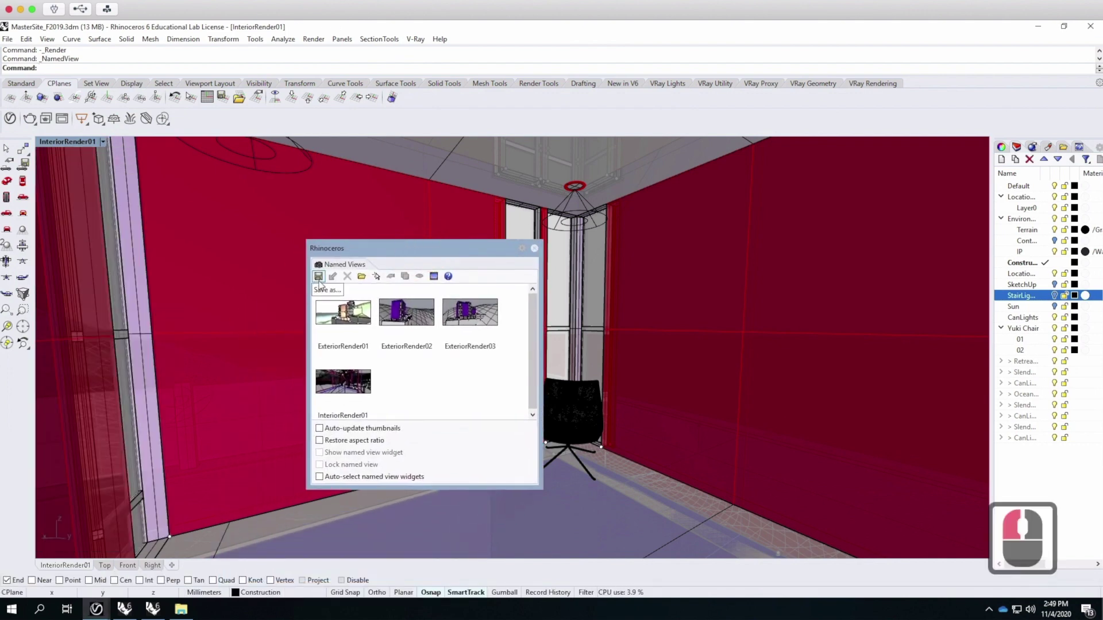
# Save the current interior viewport as a named view called InteriorRender02 and close the Named Views manager.
pyautogui.click(318, 277)
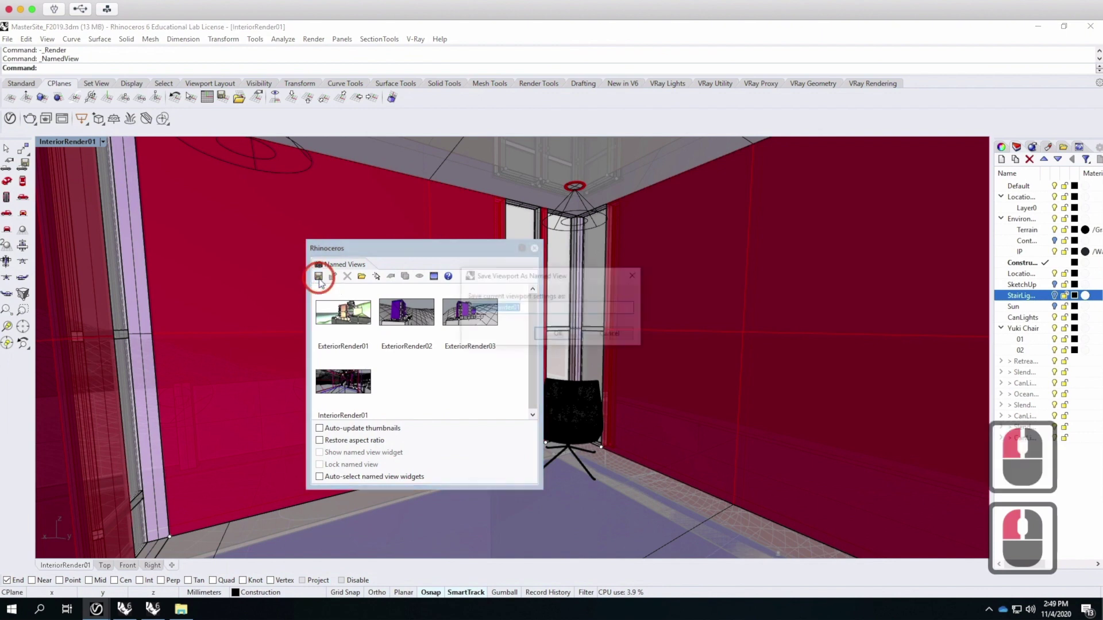
pyautogui.click(531, 308)
pyautogui.press('BackSpace')
pyautogui.write('2')
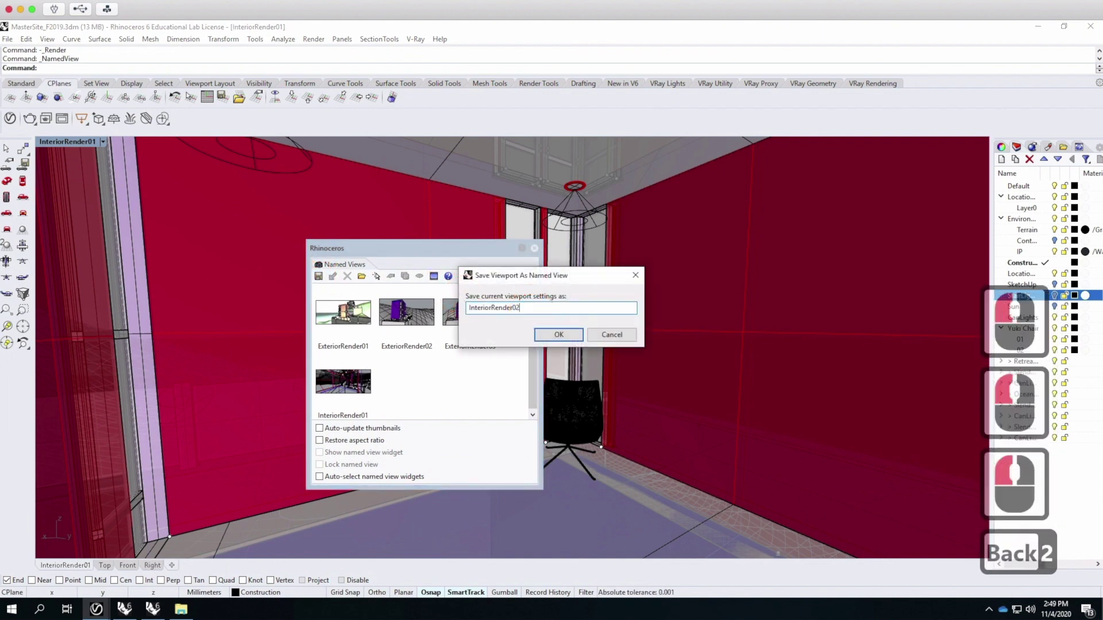
pyautogui.click(560, 334)
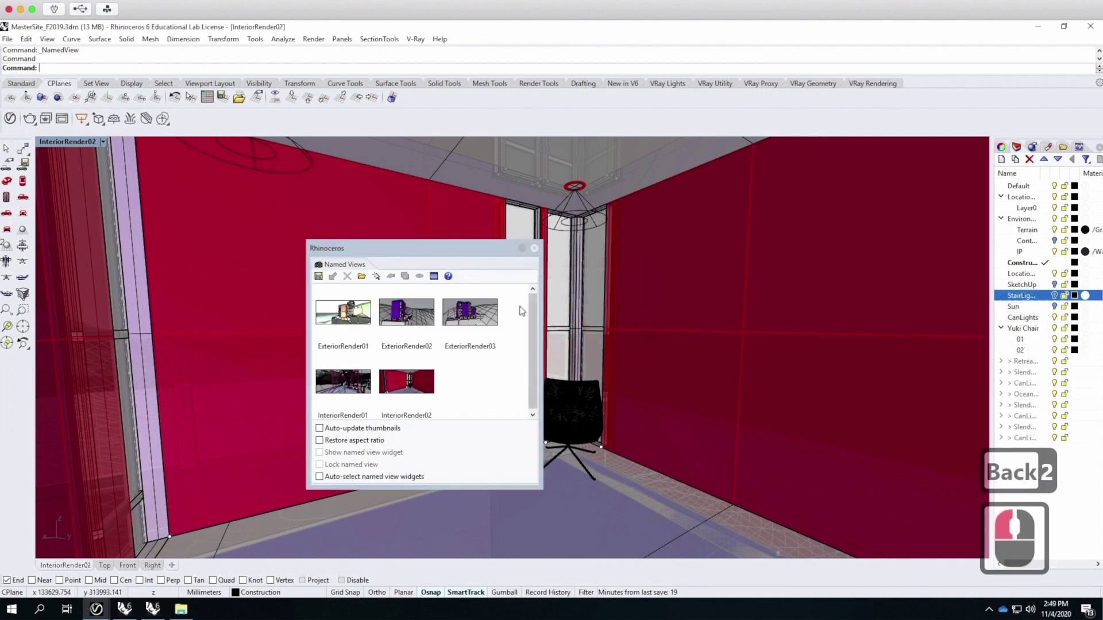
pyautogui.click(534, 248)
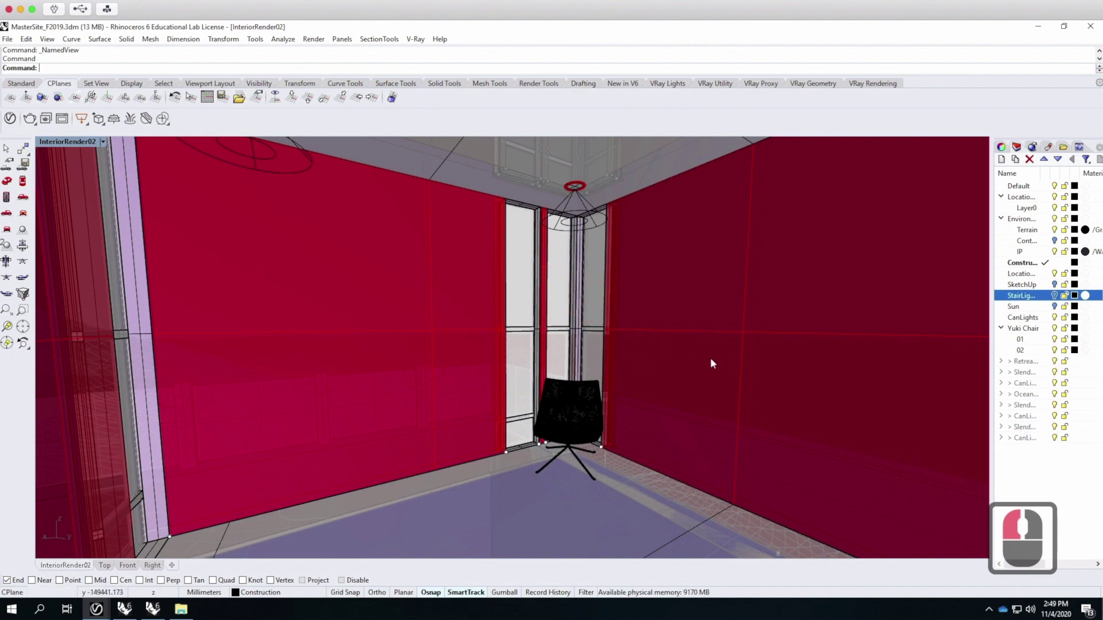
# Examine the staircase, the nearby windows, and the ceiling can lights from inside the room.
pyautogui.moveTo(777, 390); pyautogui.dragTo(503, 387, button='right')
pyautogui.scroll(2, 441, 349)
pyautogui.scroll(5, 441, 349)
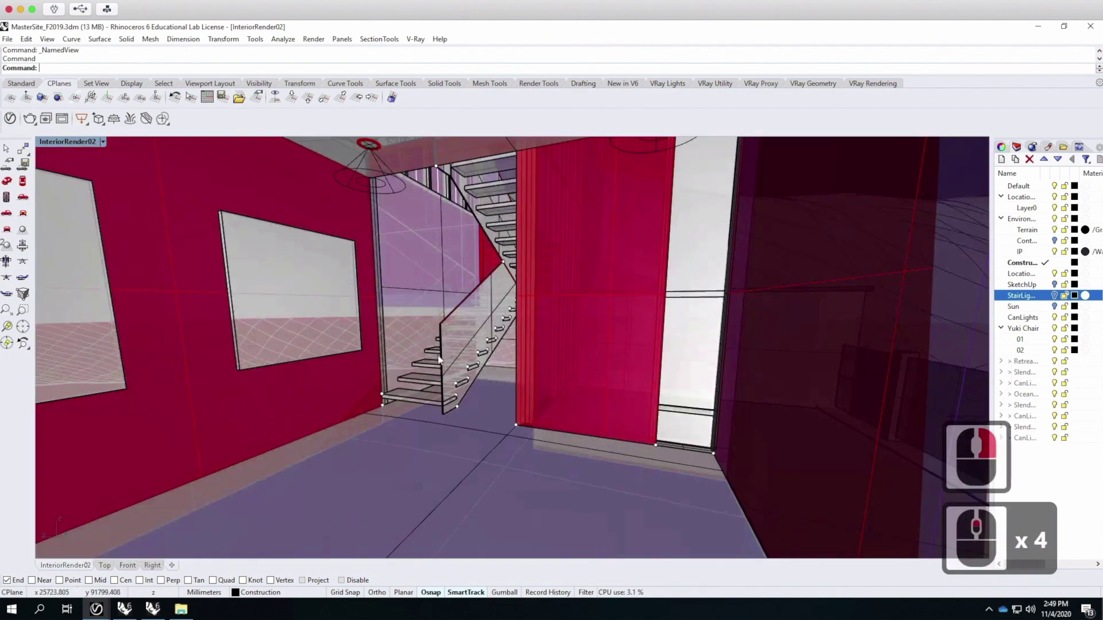
pyautogui.moveTo(429, 358)
pyautogui.mouseDown(button='right')
pyautogui.moveTo(439, 361)
pyautogui.moveTo(425, 363)
pyautogui.mouseUp(button='right')
pyautogui.scroll(-3, 425, 363)
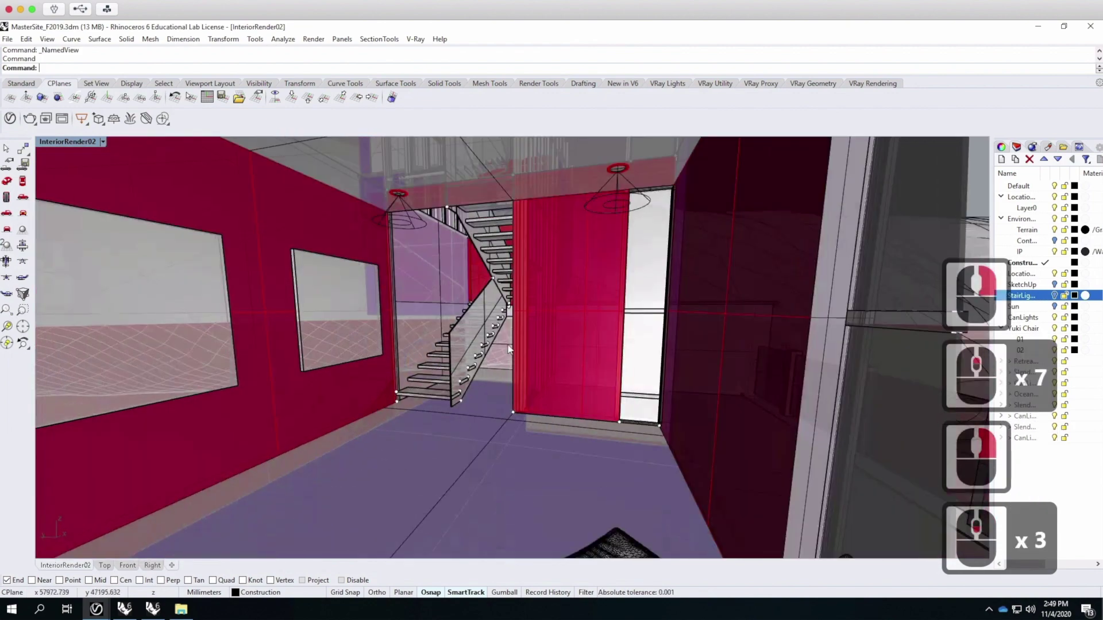
pyautogui.scroll(2, 474, 343)
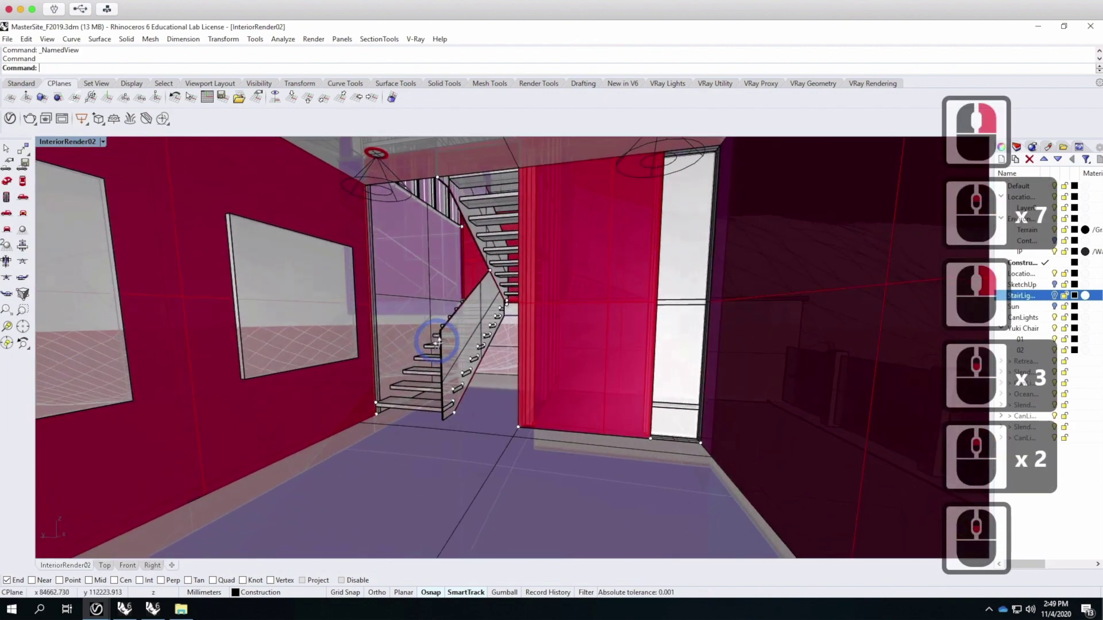
pyautogui.moveTo(434, 346); pyautogui.dragTo(429, 329, button='right')
pyautogui.scroll(-2, 429, 329)
pyautogui.scroll(2, 427, 314)
pyautogui.scroll(5, 426, 311)
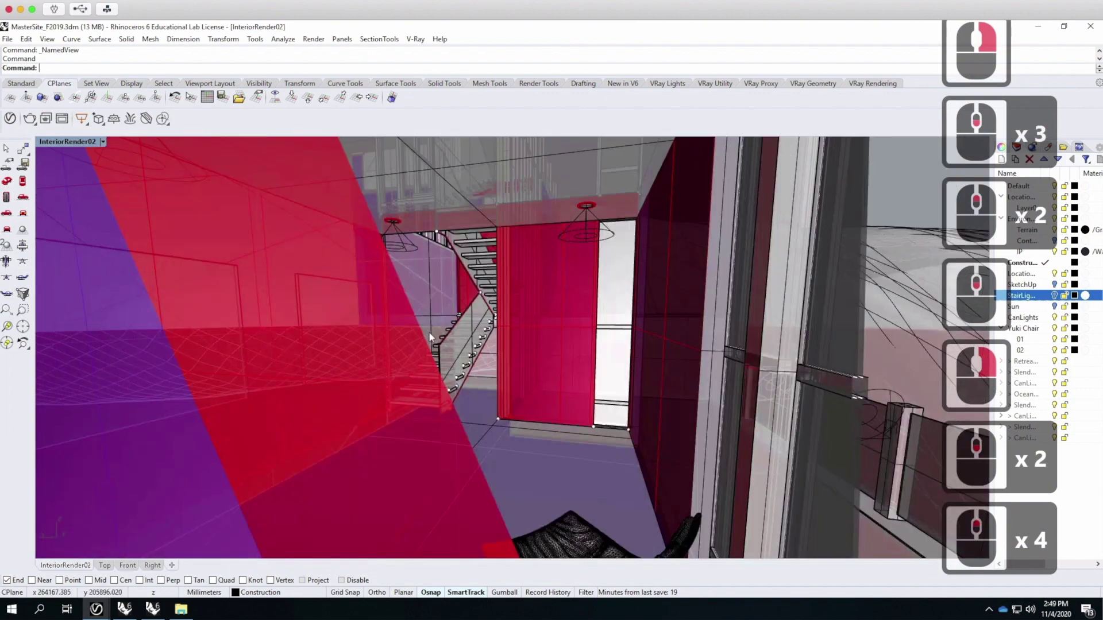
pyautogui.scroll(-1, 428, 333)
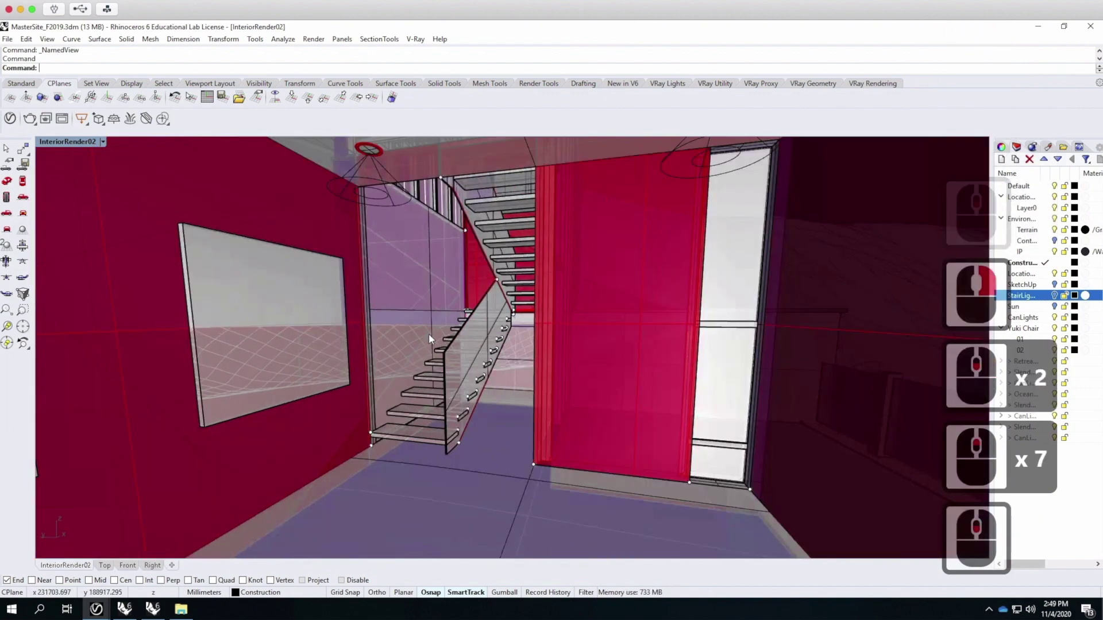
# Check which objects can be picked around the staircase wall and select the ceiling spot light beside the stairs.
pyautogui.click(229, 275)
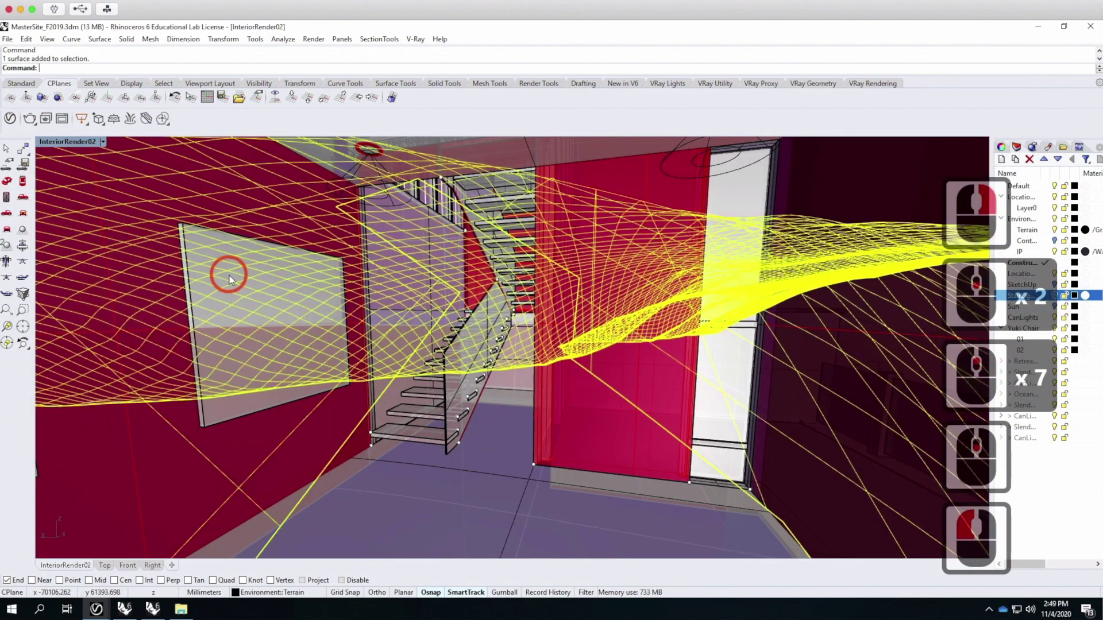
pyautogui.click(240, 400)
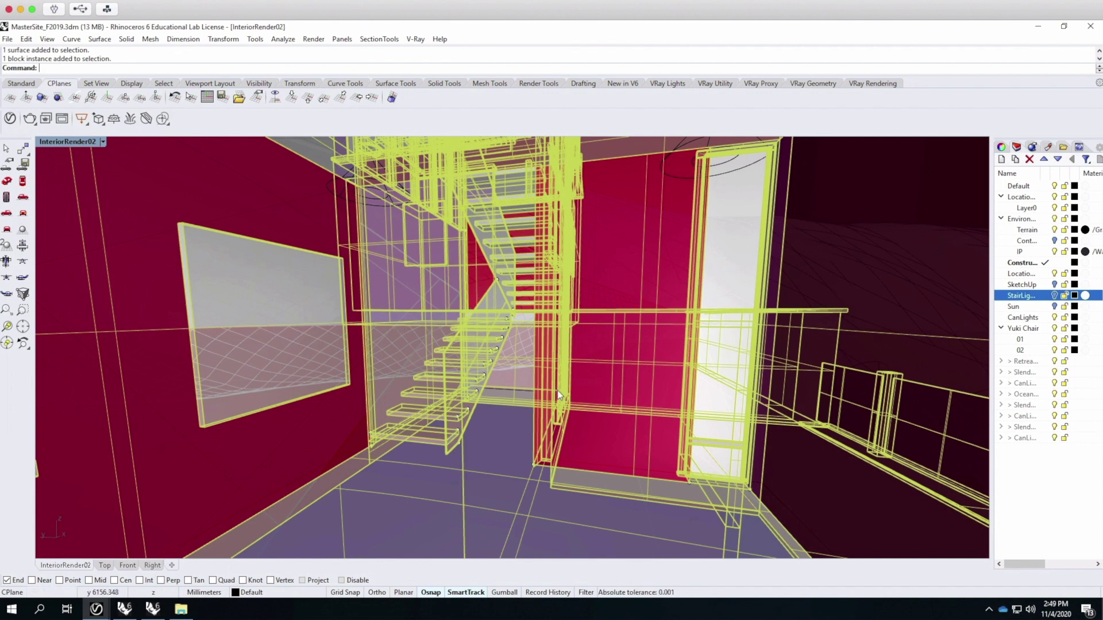
pyautogui.press('Escape')
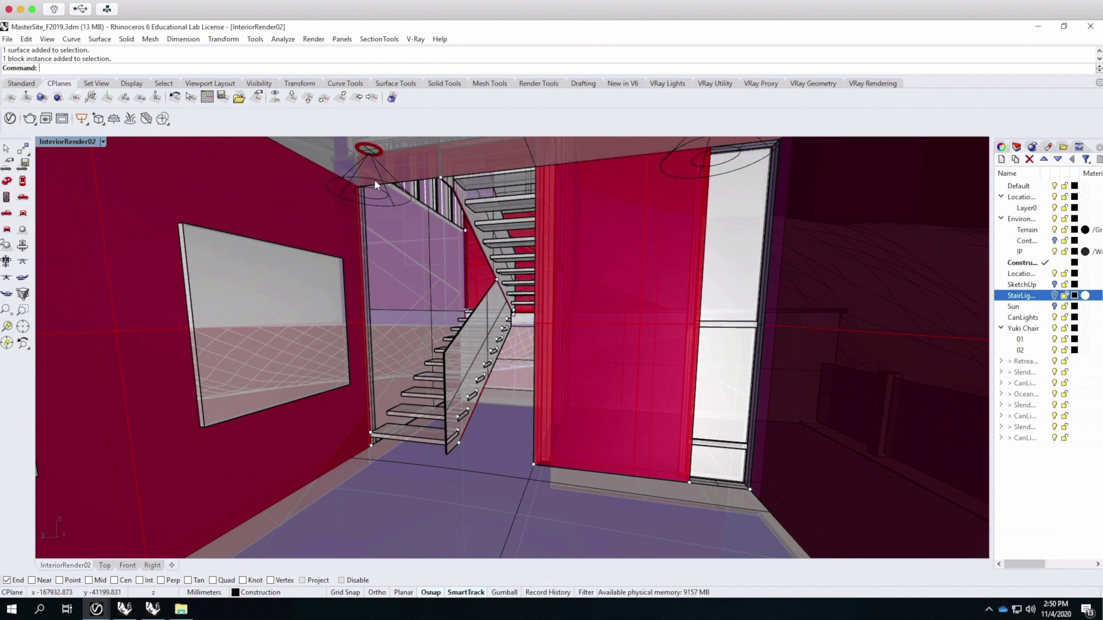
pyautogui.click(331, 185)
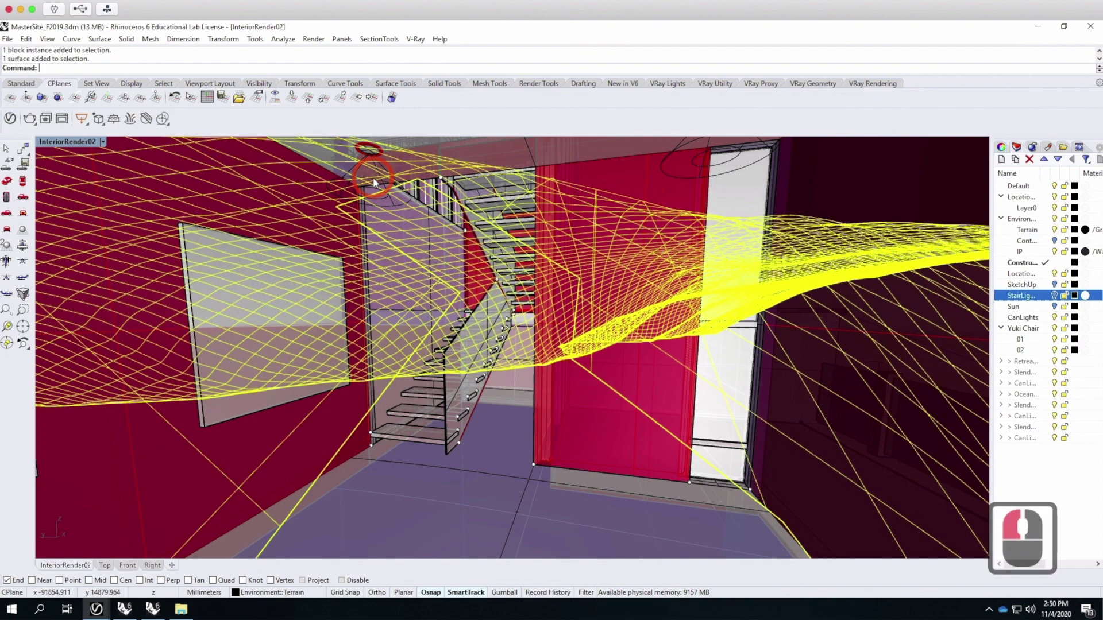
pyautogui.click(327, 187)
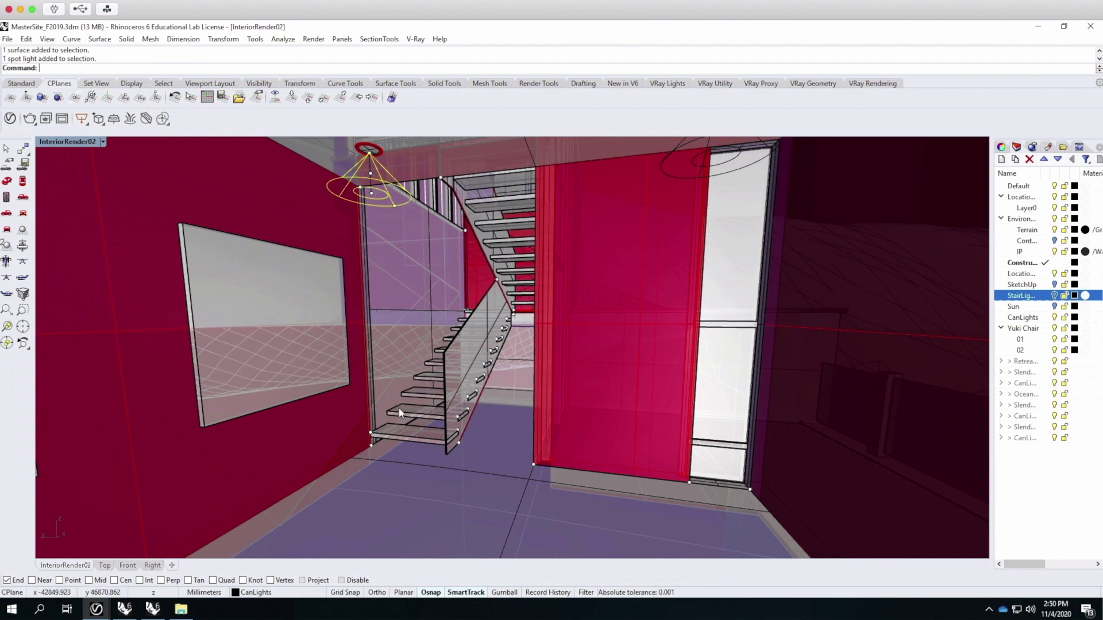
# Draw a V-Ray rectangle light along the underside of the lowest stair tread, about 152.4 mm wide, ending at the tread edge's midpoint with Mid snap on.
pyautogui.scroll(2, 396, 418)
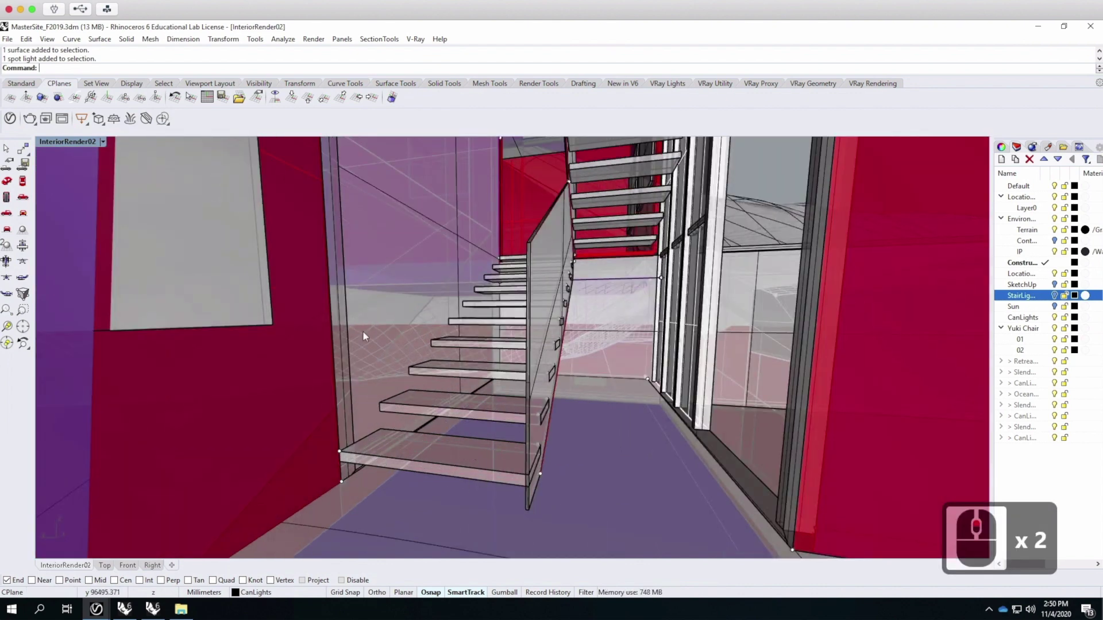
pyautogui.click(22, 84)
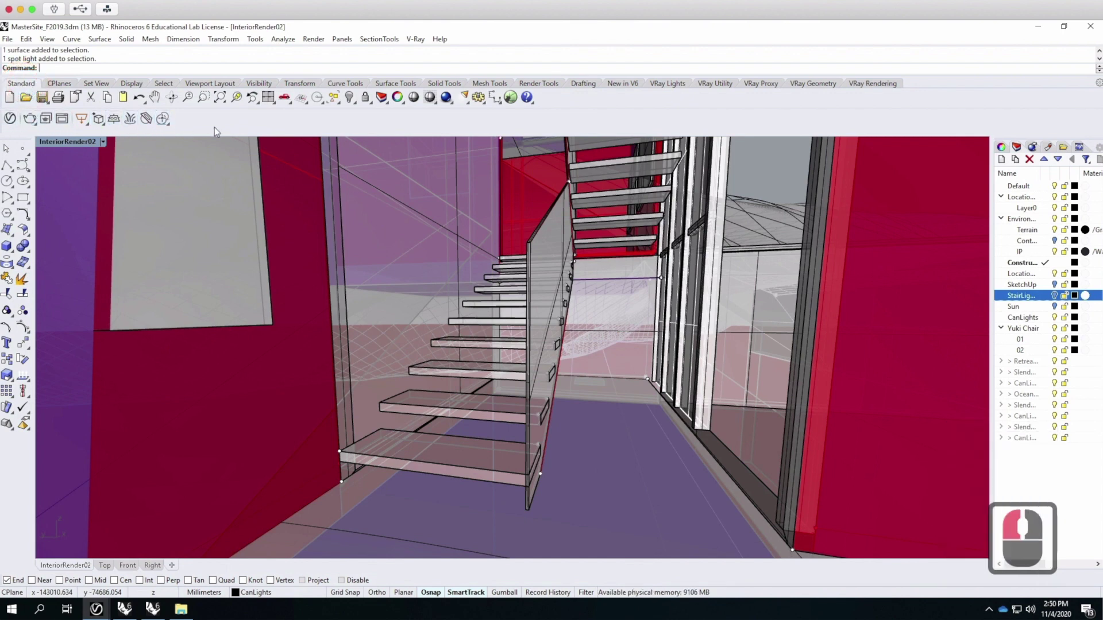
pyautogui.click(88, 126)
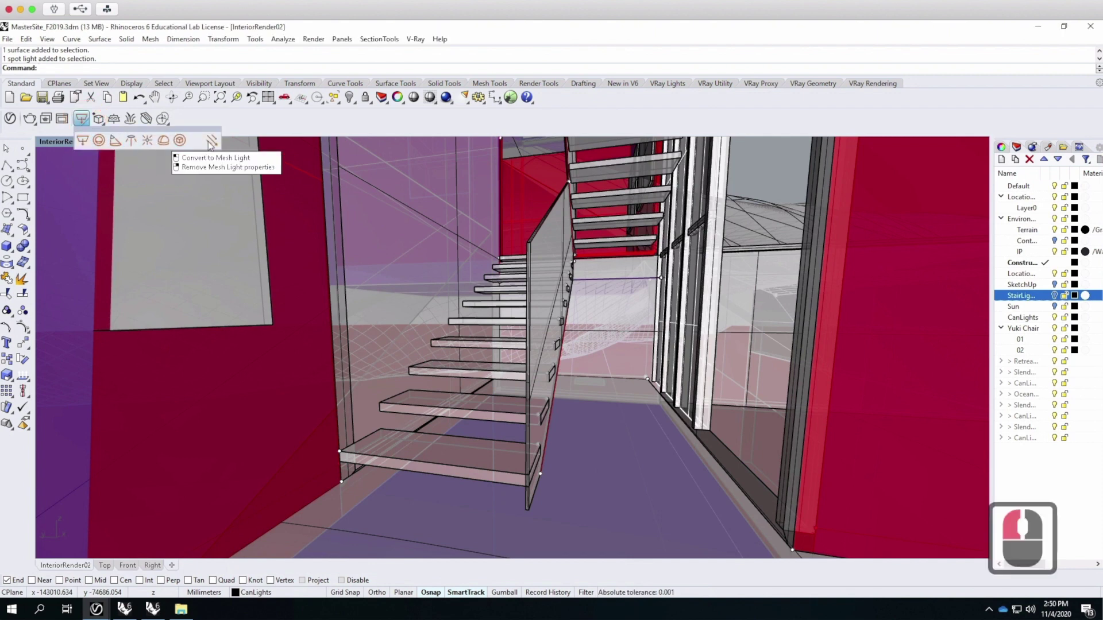
pyautogui.click(84, 141)
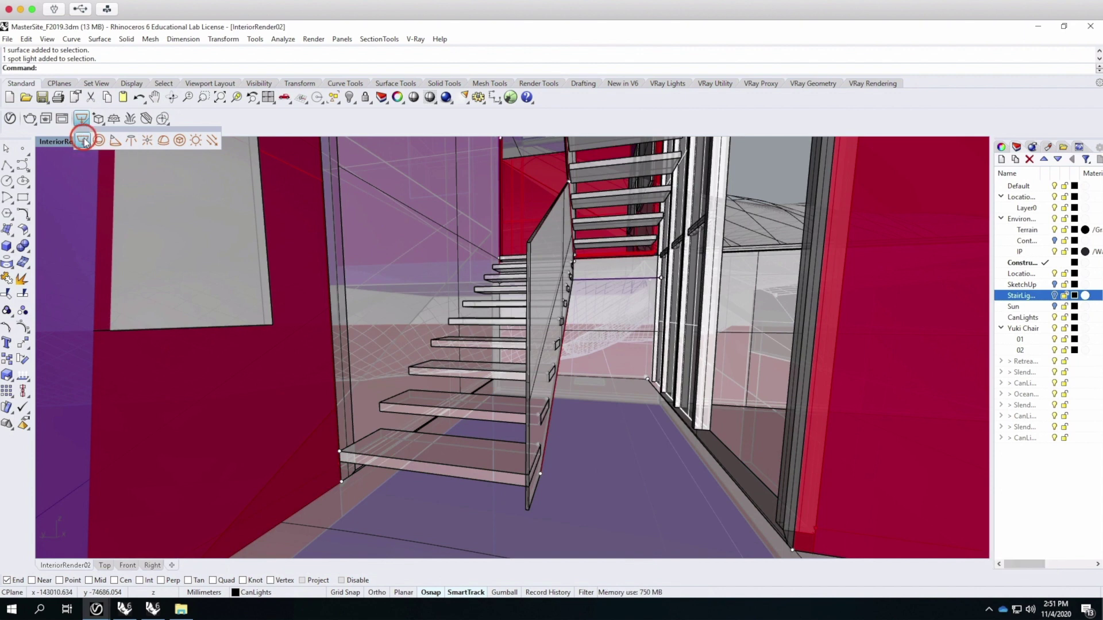
pyautogui.click(84, 142)
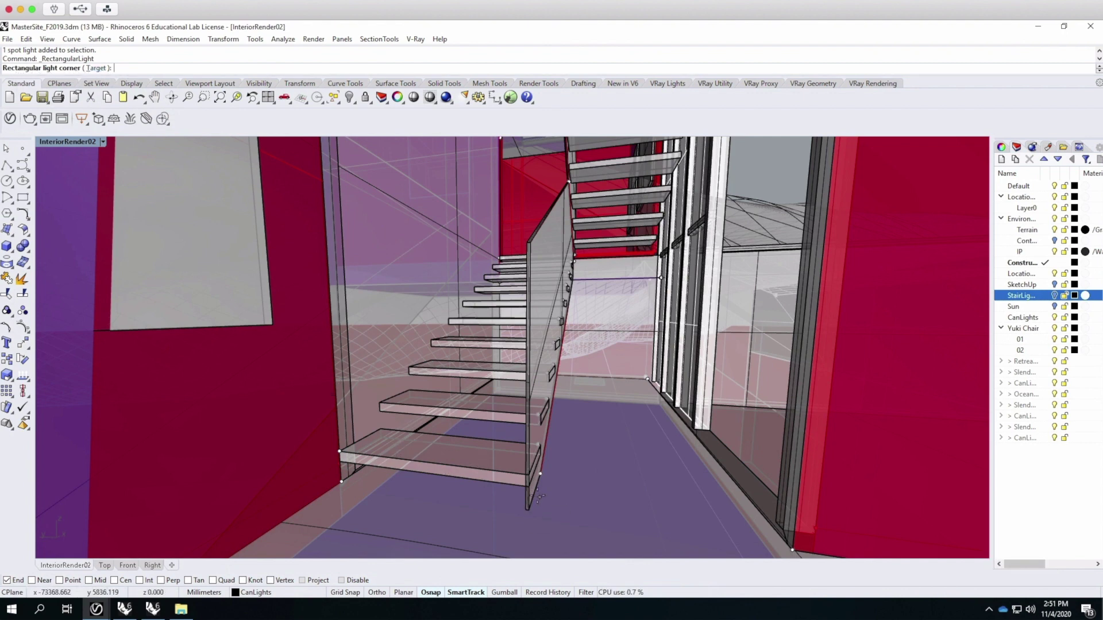
pyautogui.click(529, 488)
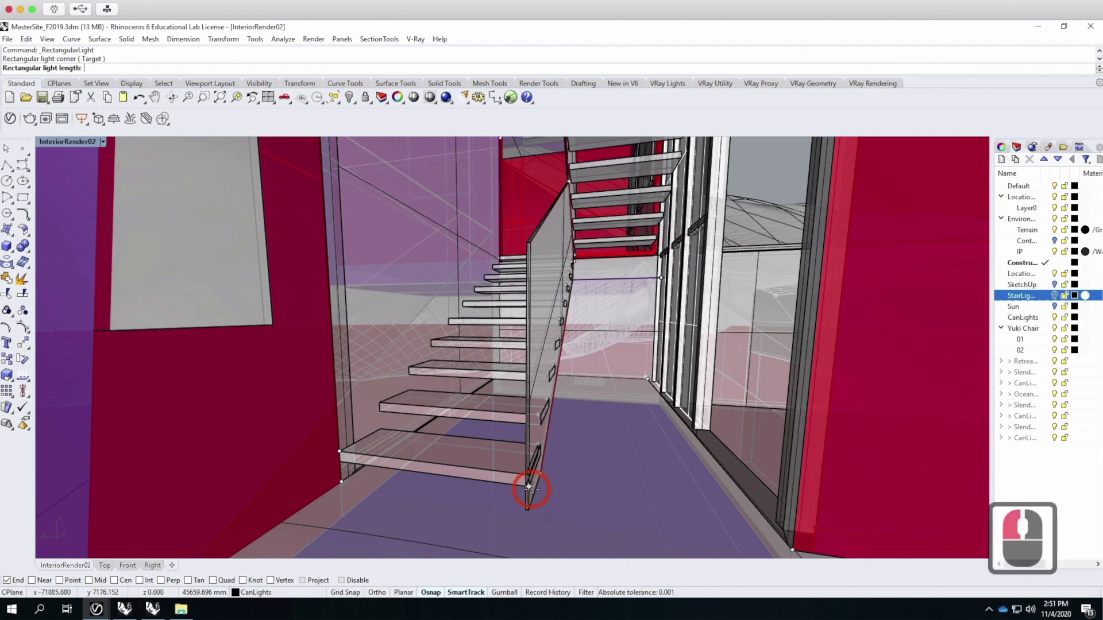
pyautogui.click(340, 461)
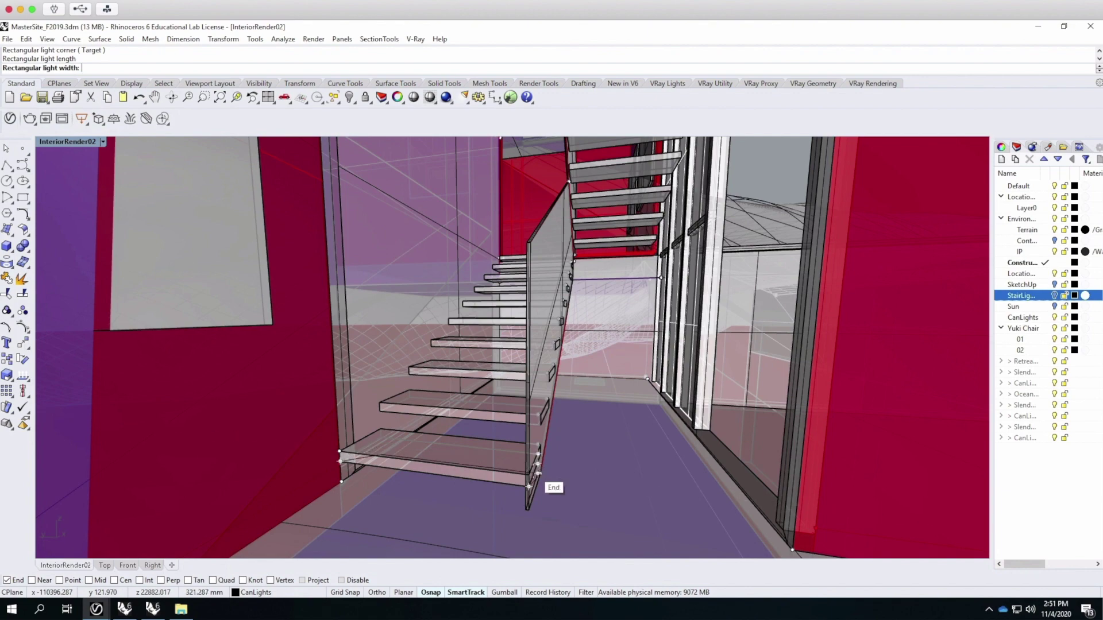
pyautogui.moveTo(566, 480); pyautogui.dragTo(515, 473, button='right')
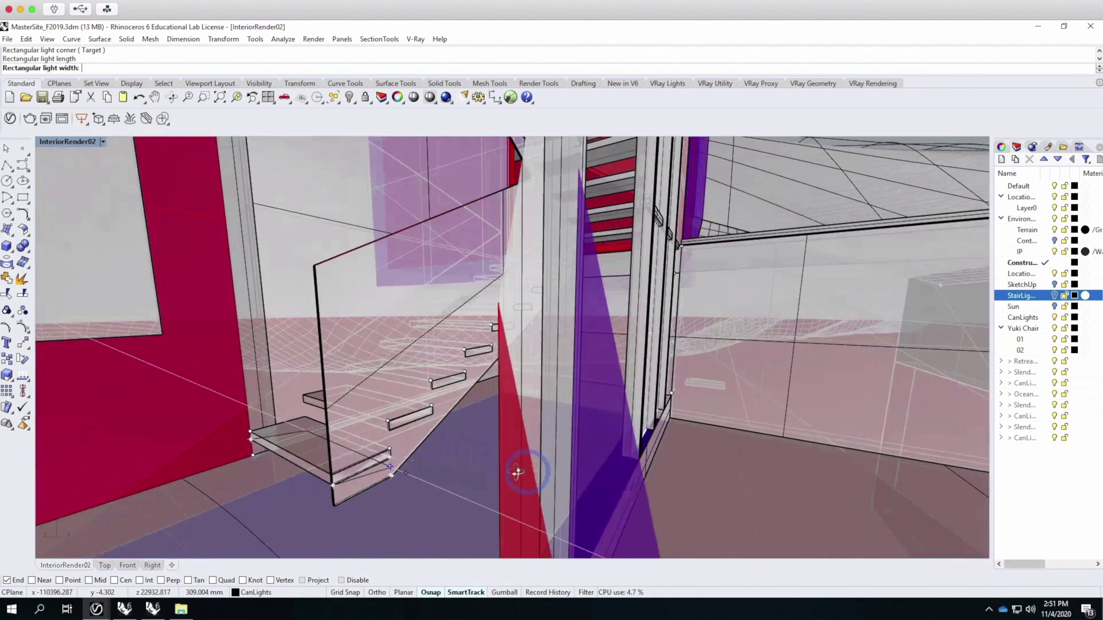
pyautogui.scroll(4, 391, 474)
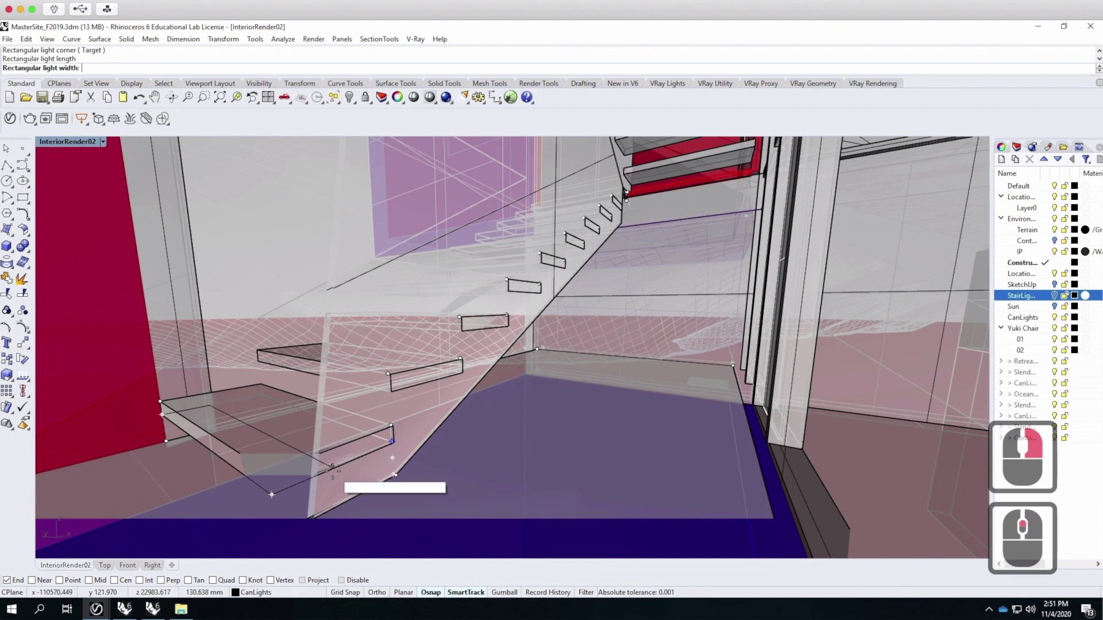
pyautogui.click(88, 580)
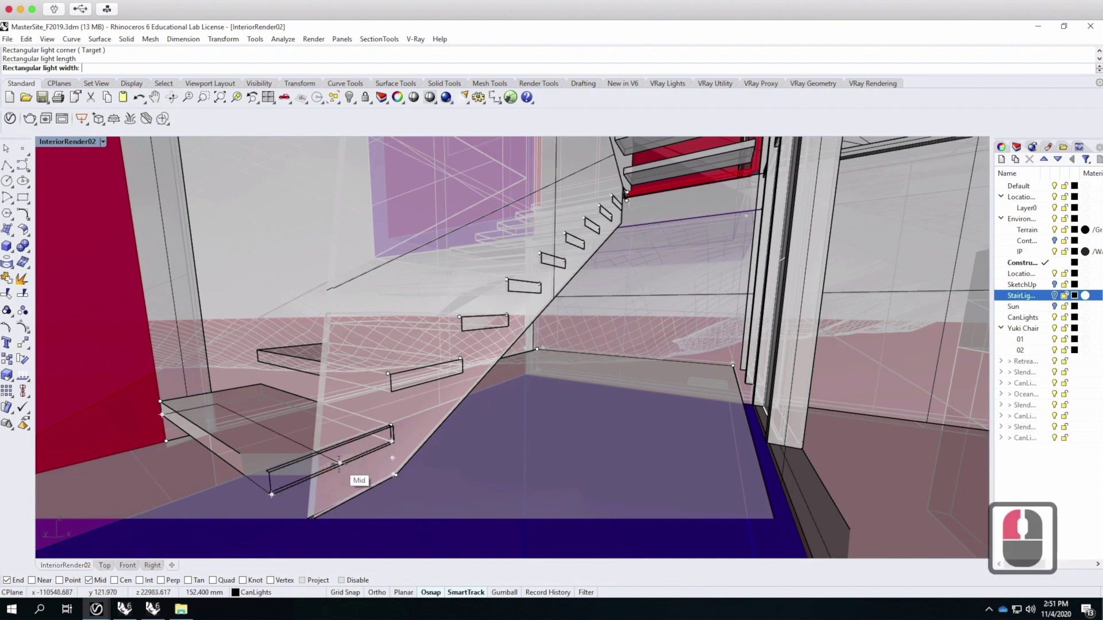
pyautogui.click(338, 462)
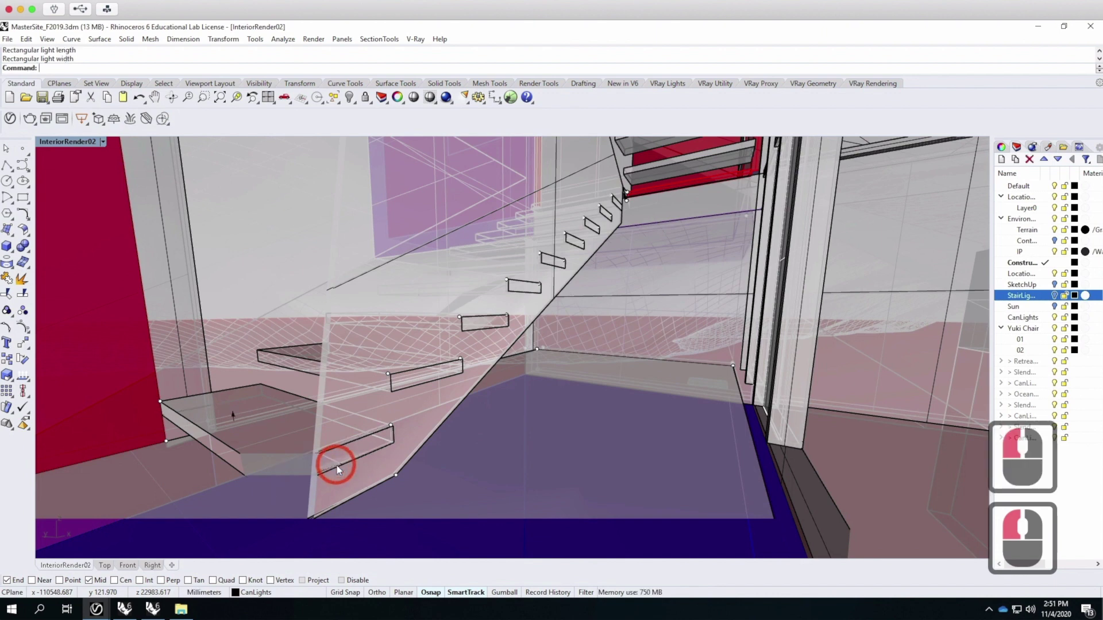
# Select the rectangle light under the lowest stair tread and zoom to the selection.
pyautogui.click(233, 416)
pyautogui.click(235, 418)
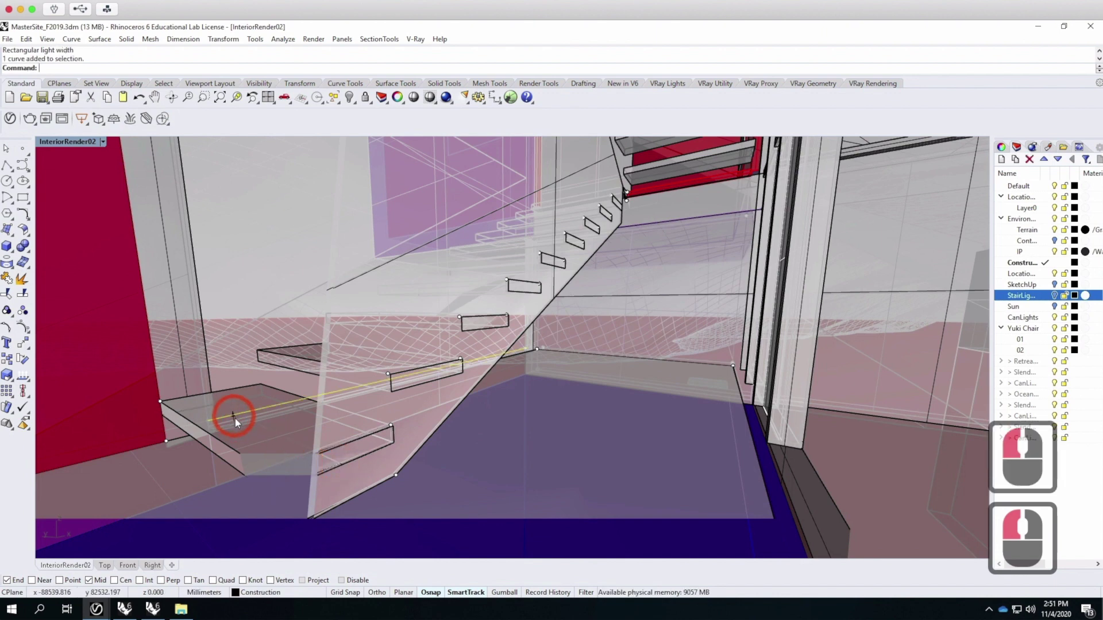
pyautogui.click(235, 418)
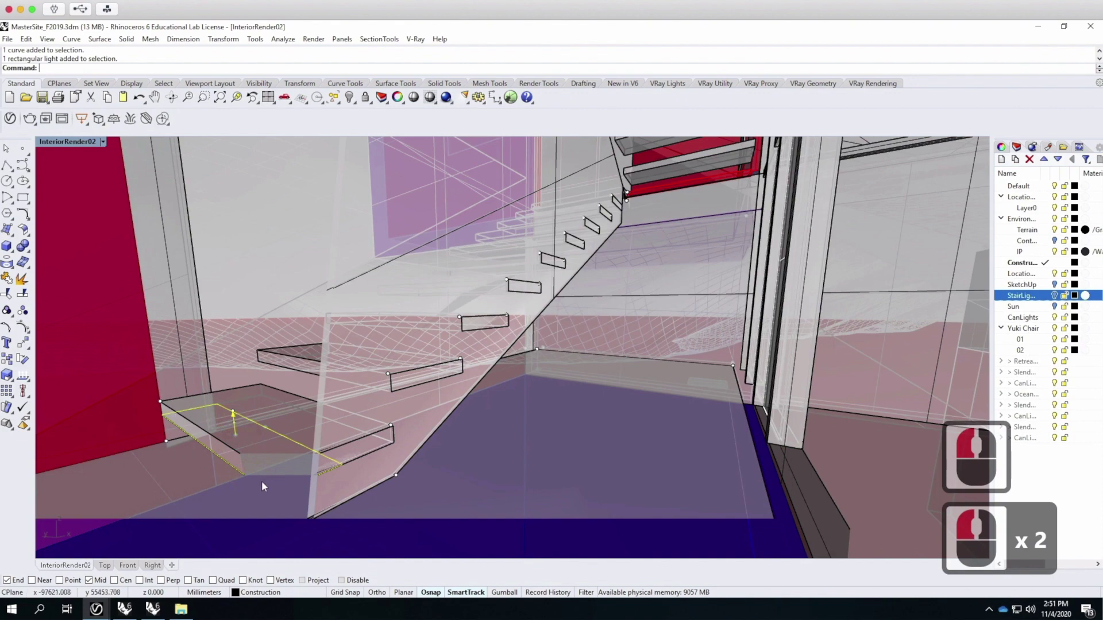
pyautogui.moveTo(220, 412); pyautogui.dragTo(256, 413, button='right')
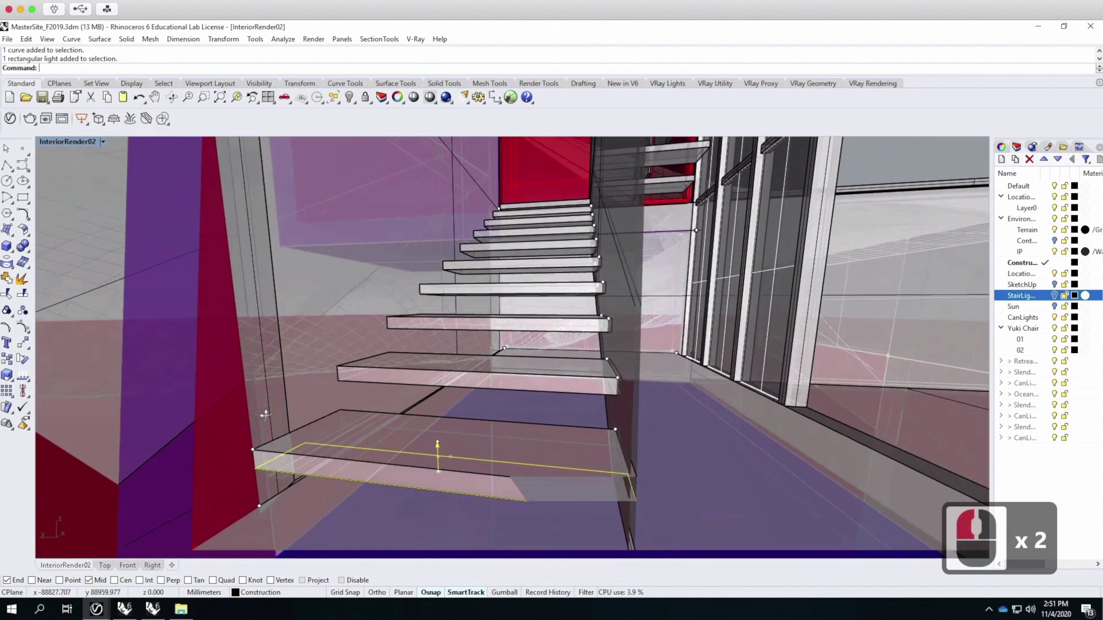
pyautogui.scroll(-2, 276, 419)
pyautogui.scroll(3, 303, 426)
pyautogui.scroll(-5, 378, 444)
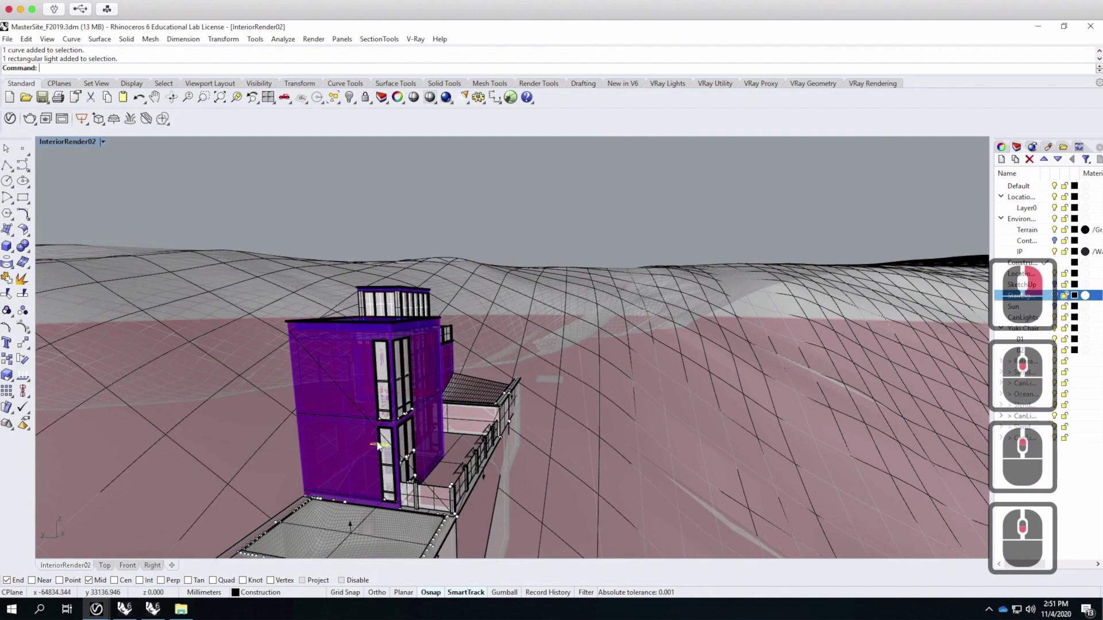
pyautogui.write('z')
pyautogui.press('Return')
pyautogui.write('s')
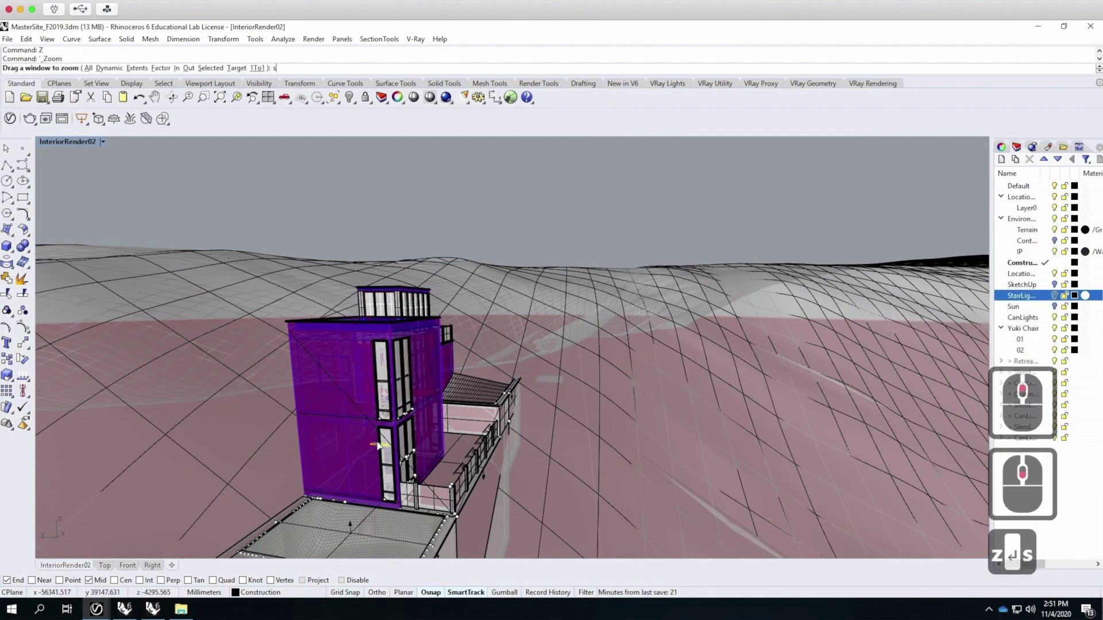
pyautogui.press('Return')
pyautogui.scroll(3, 396, 383)
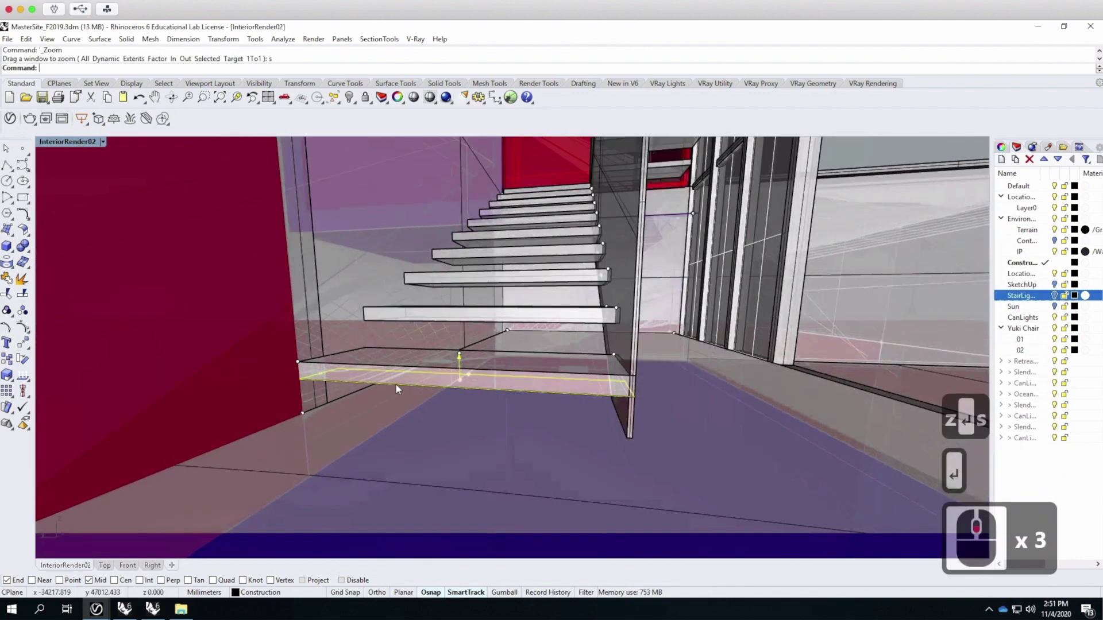
# Flip the direction of the selected rectangle light so it shines down from the lowest tread.
pyautogui.scroll(-3, 447, 370)
pyautogui.scroll(3, 447, 362)
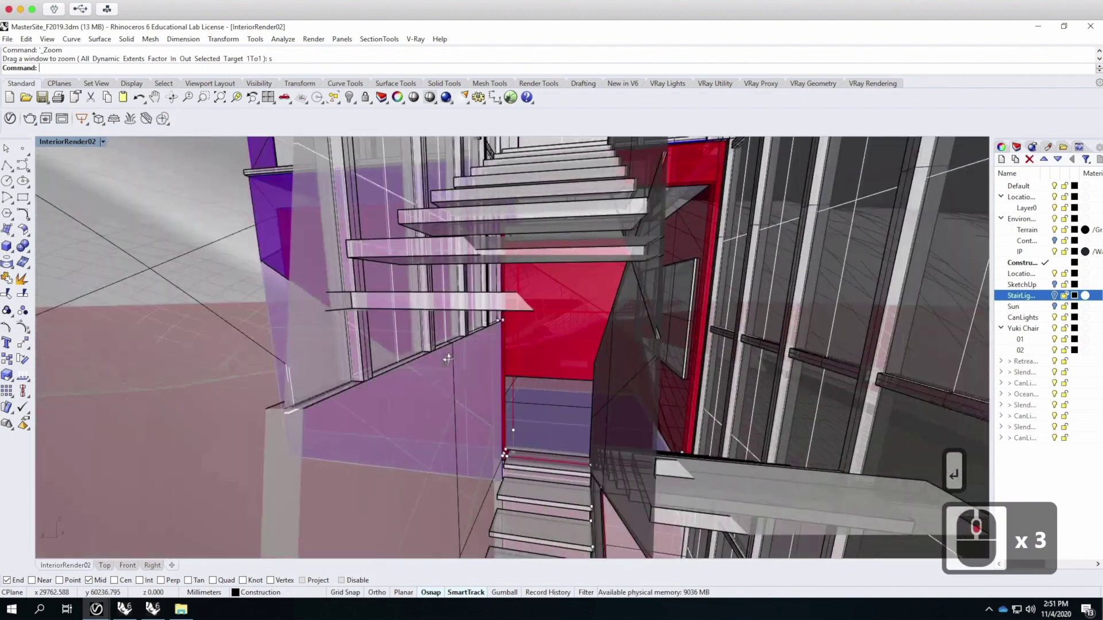
pyautogui.scroll(3, 447, 359)
pyautogui.moveTo(447, 359); pyautogui.dragTo(448, 362, button='right')
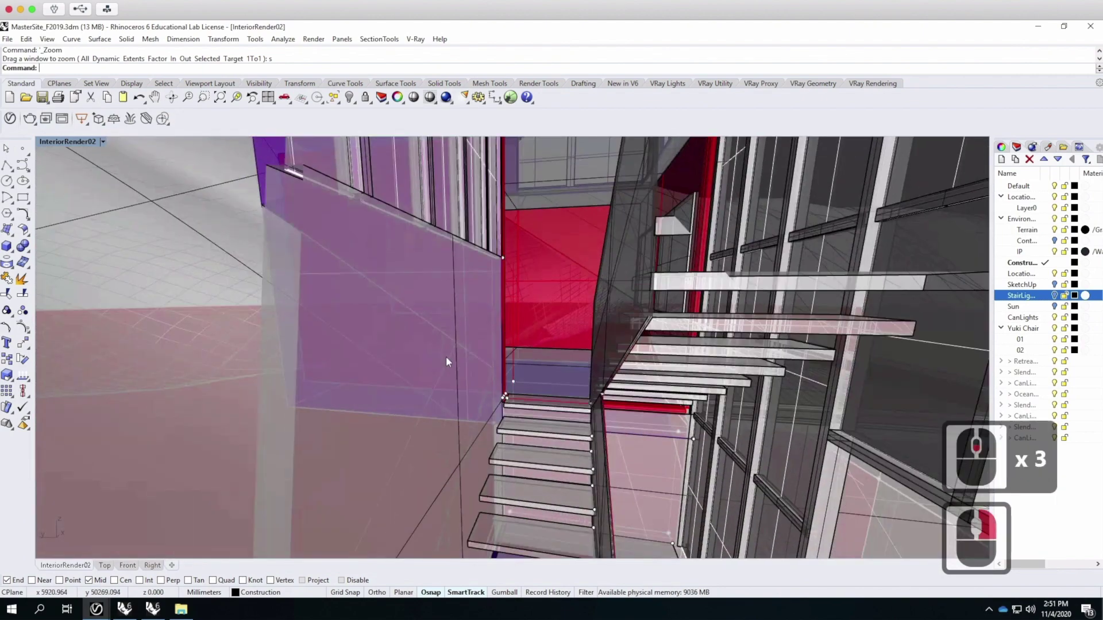
pyautogui.write('z')
pyautogui.press('Return')
pyautogui.write('s')
pyautogui.press('Return')
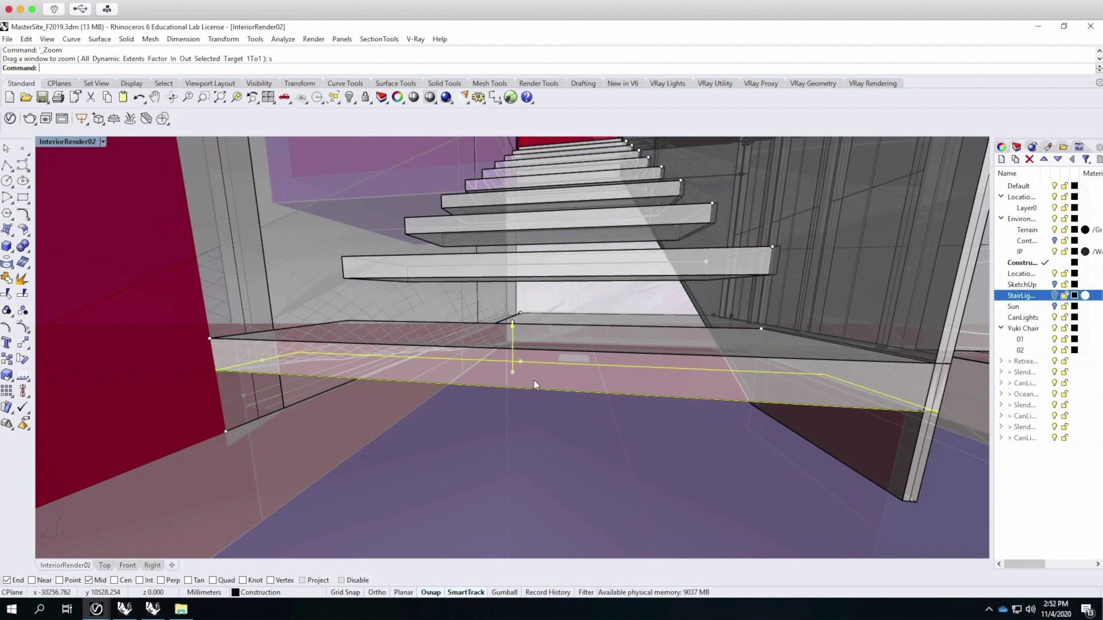
pyautogui.write('flip')
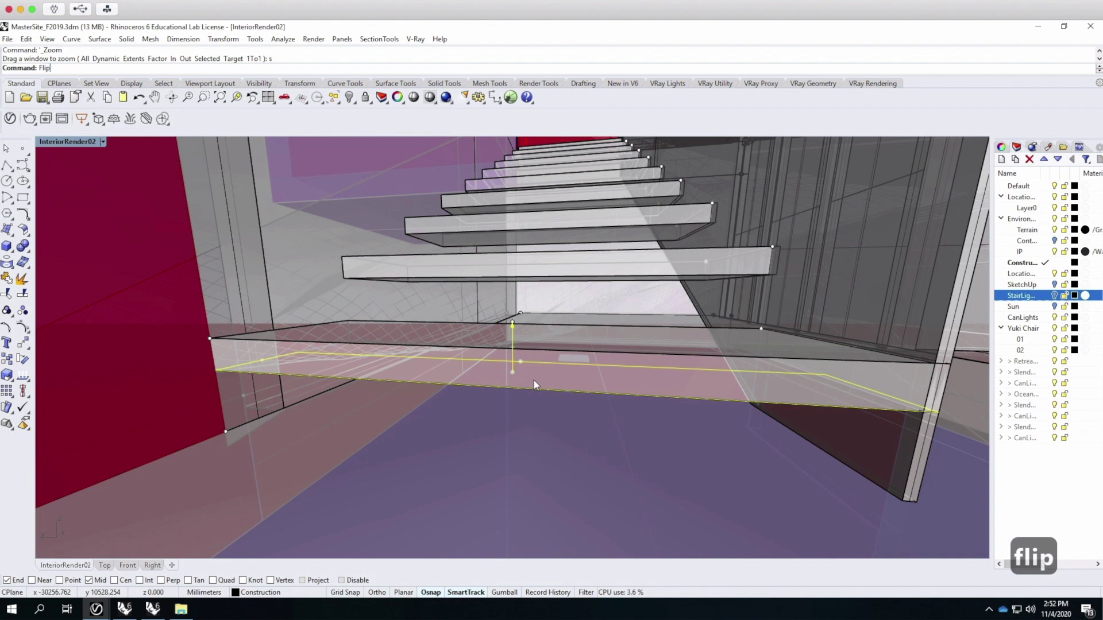
pyautogui.press('Return')
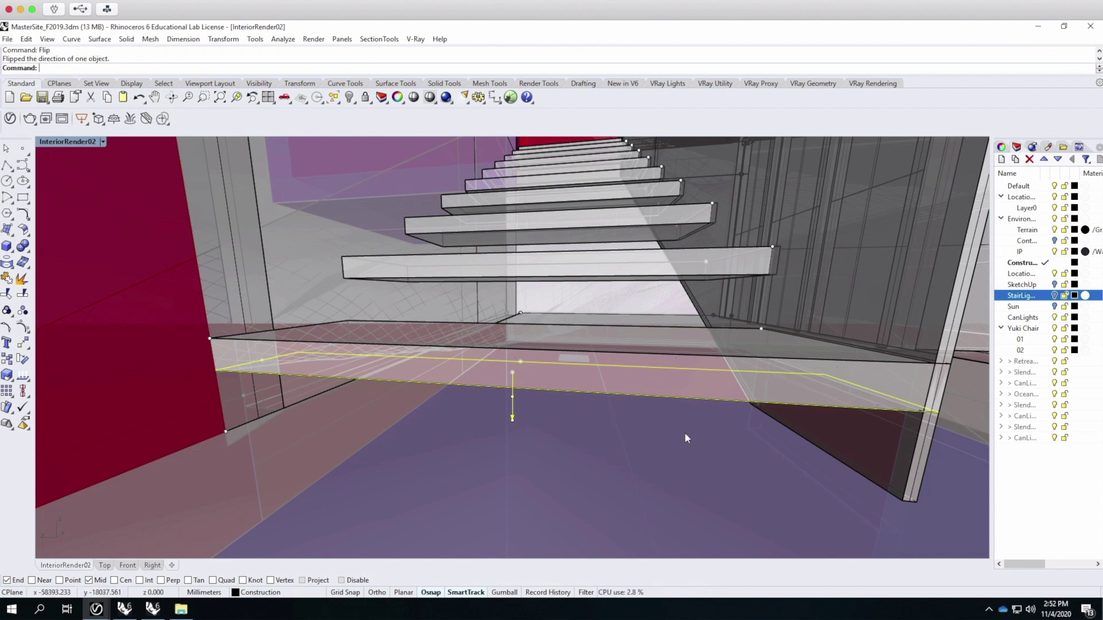
# Move the rectangle light vertically down by 0.0625" from the tread's corner, with the Vertical option set to Yes.
pyautogui.write('move')
pyautogui.press('Return')
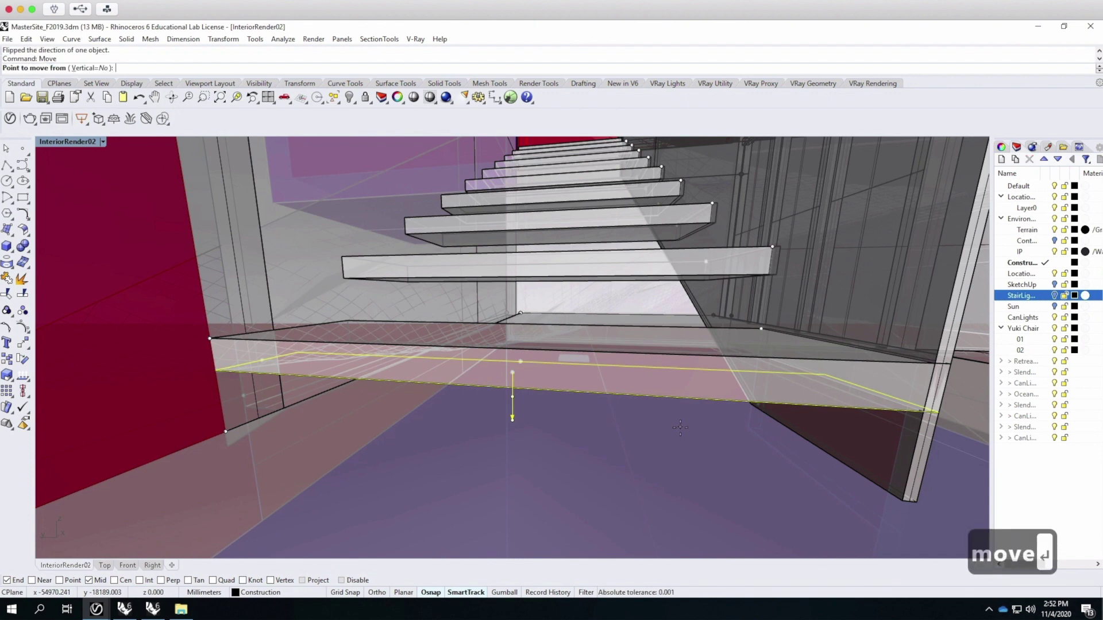
pyautogui.click(87, 68)
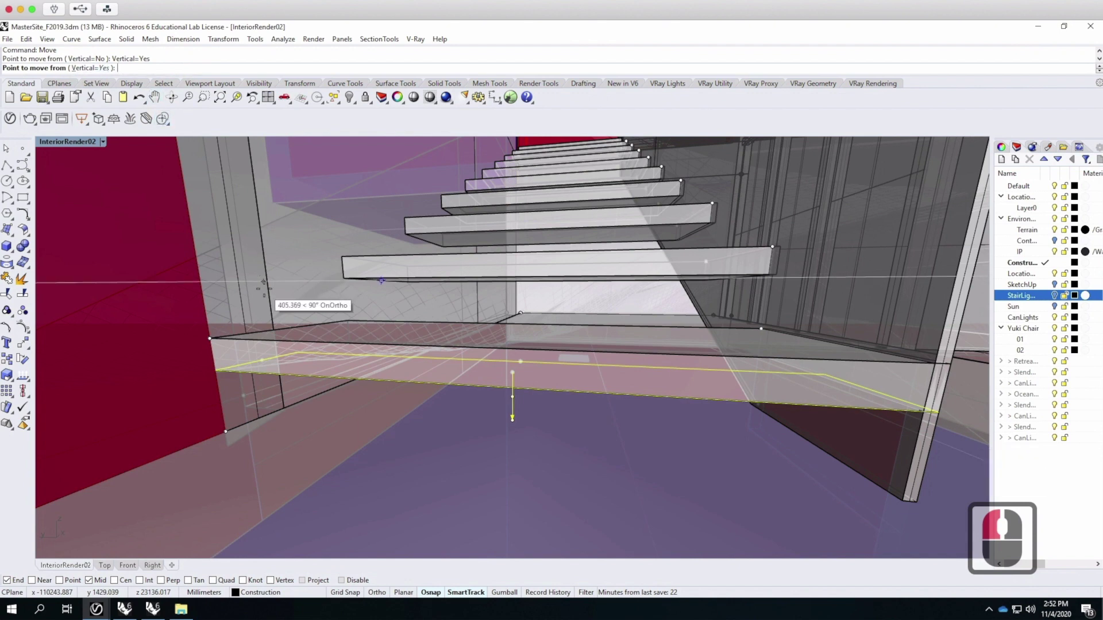
pyautogui.click(209, 338)
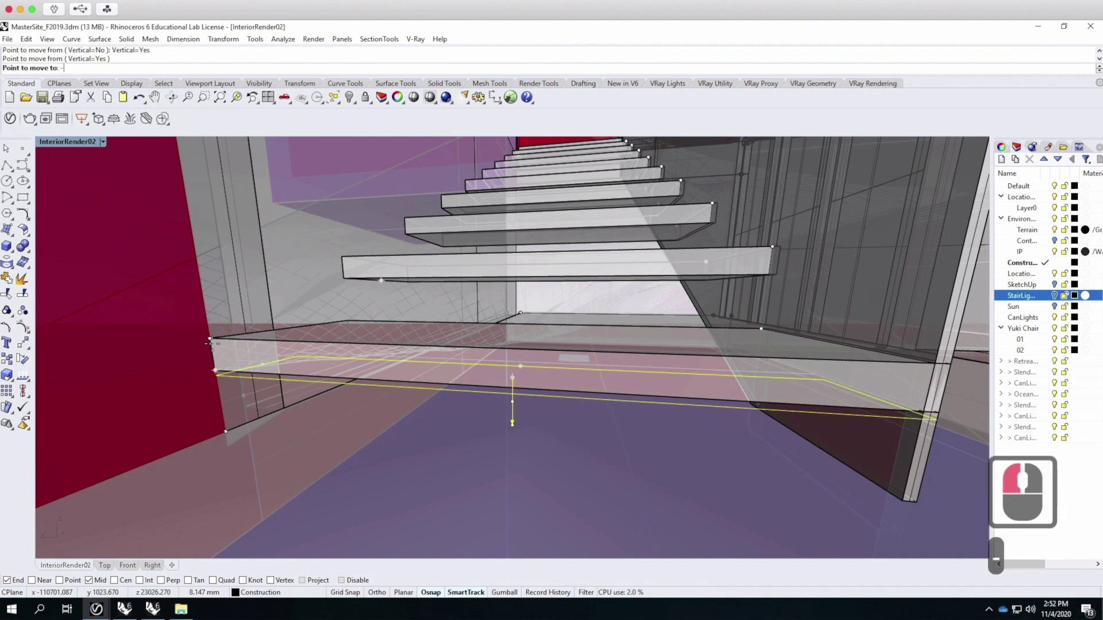
pyautogui.write('-.062')
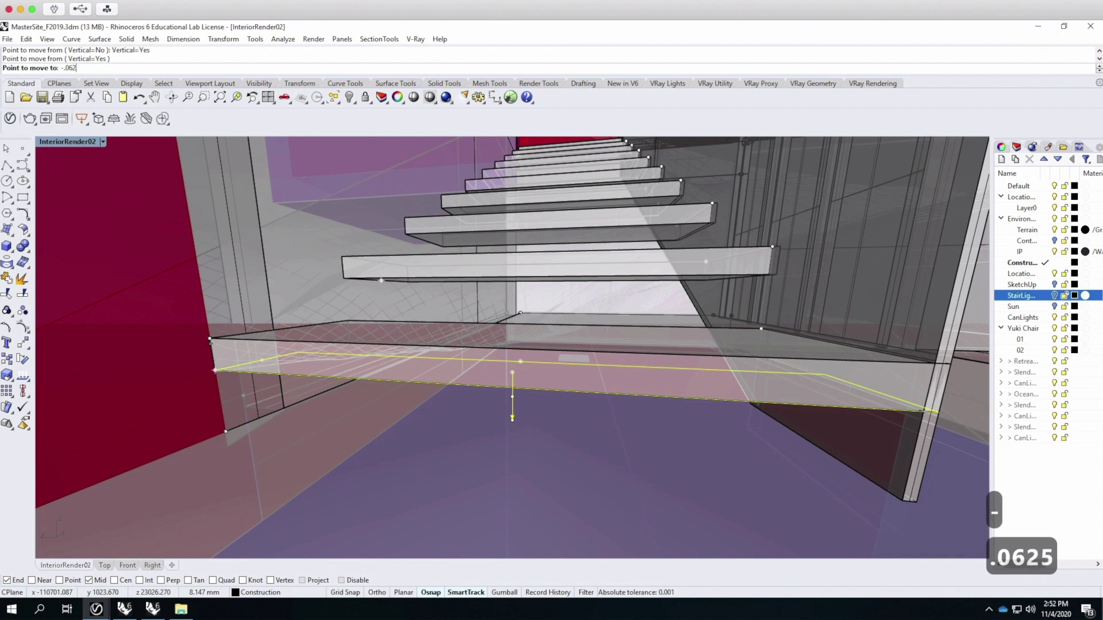
pyautogui.write('5"')
pyautogui.press('Return')
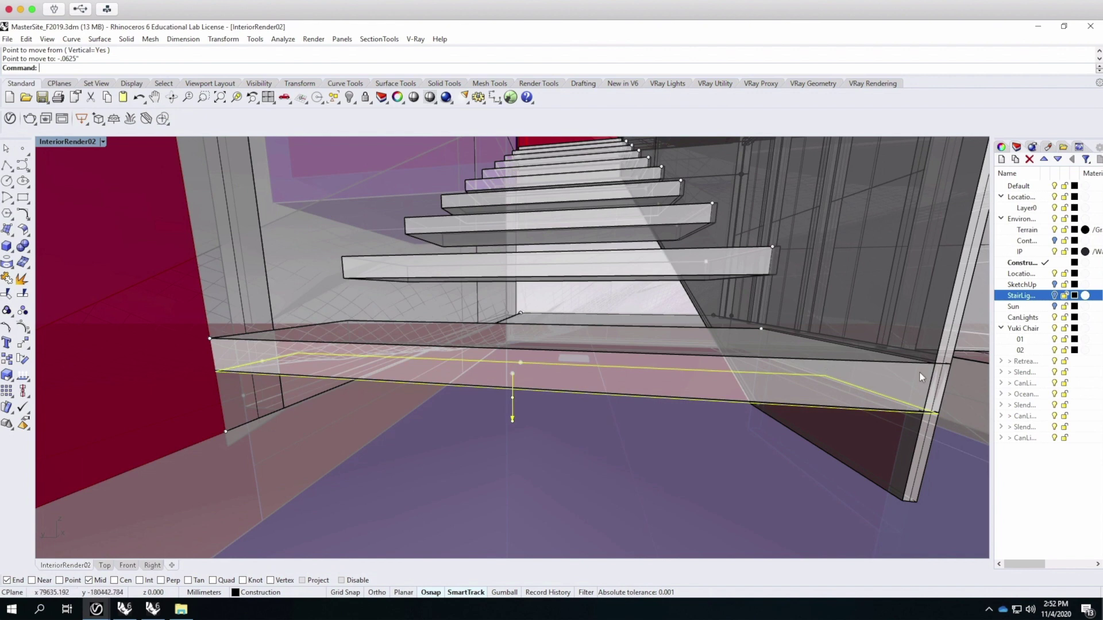
# Set the rectangle light's color to RGB 255, 214, 170 in its V-Ray light properties.
pyautogui.click(1002, 148)
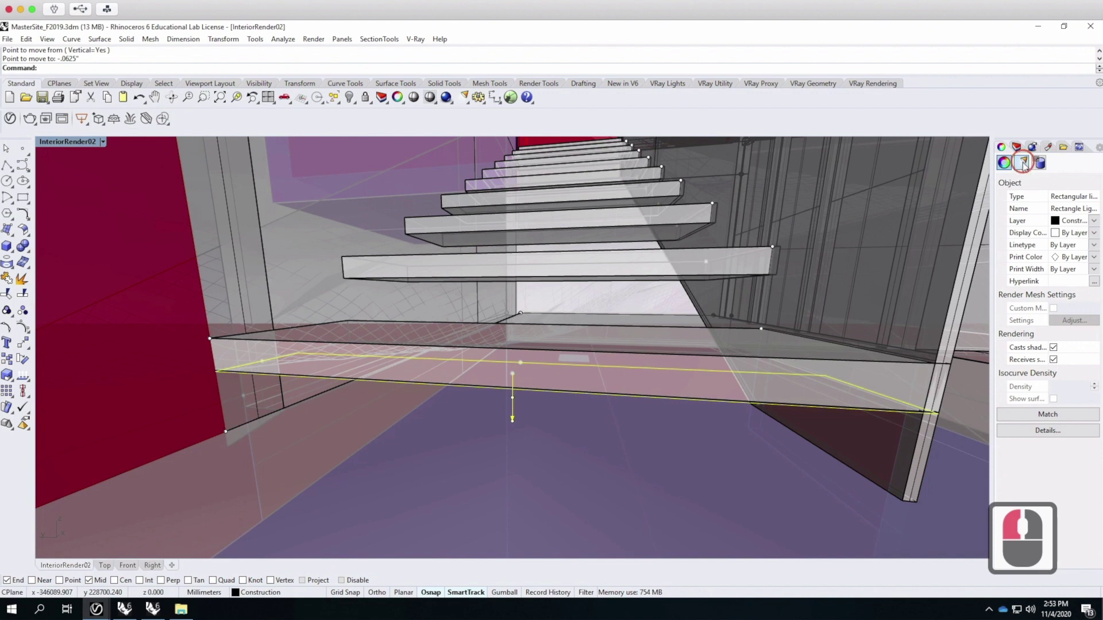
pyautogui.click(1023, 164)
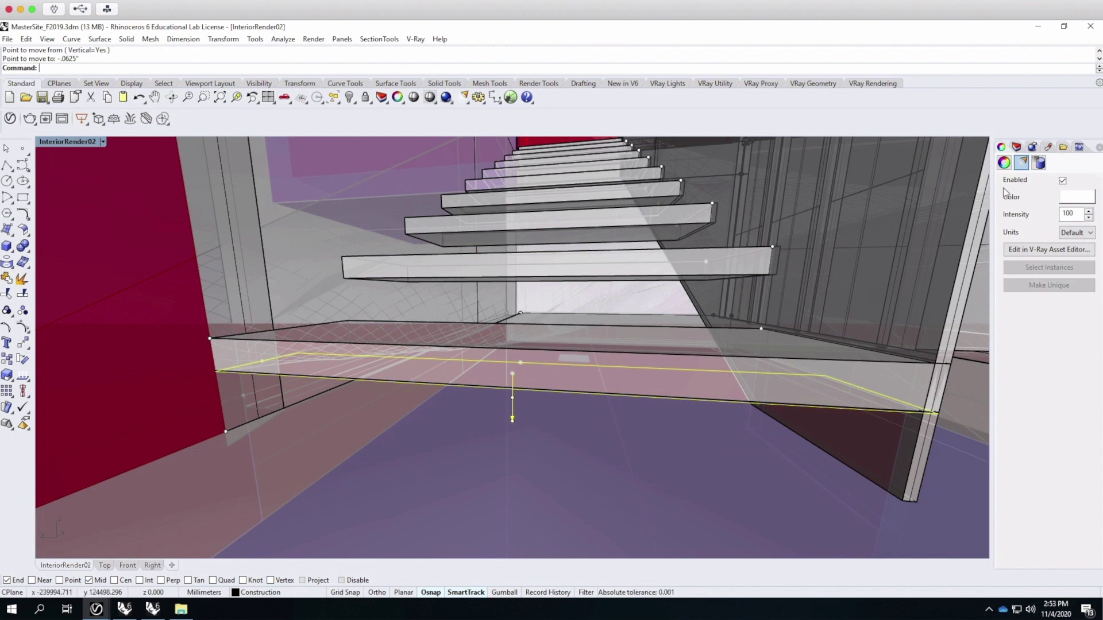
pyautogui.click(1075, 196)
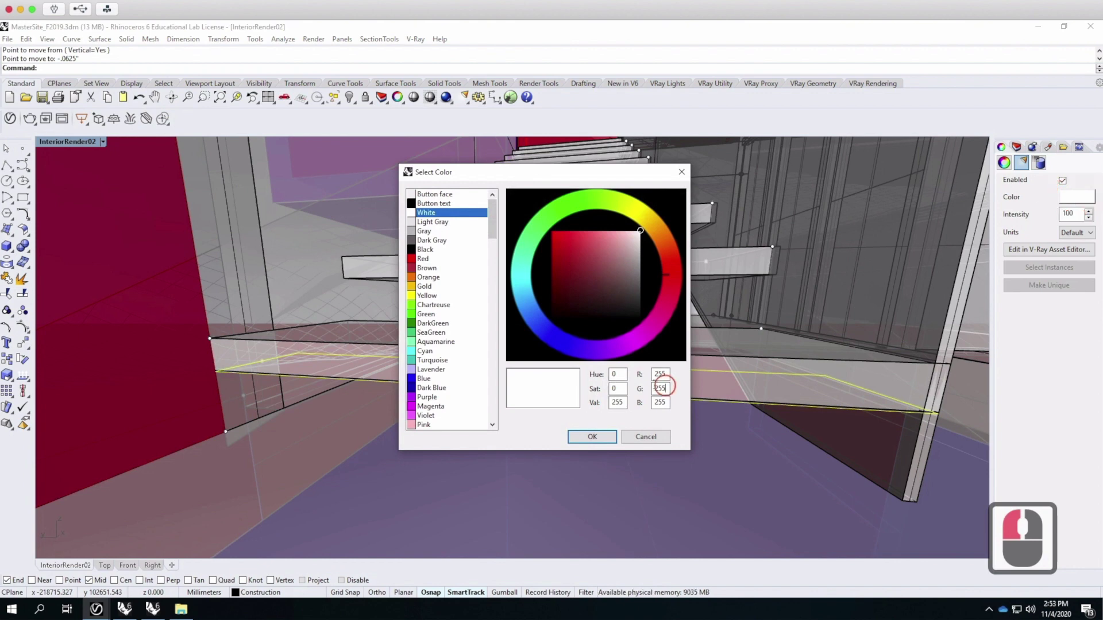
pyautogui.doubleClick(657, 389)
pyautogui.write('214')
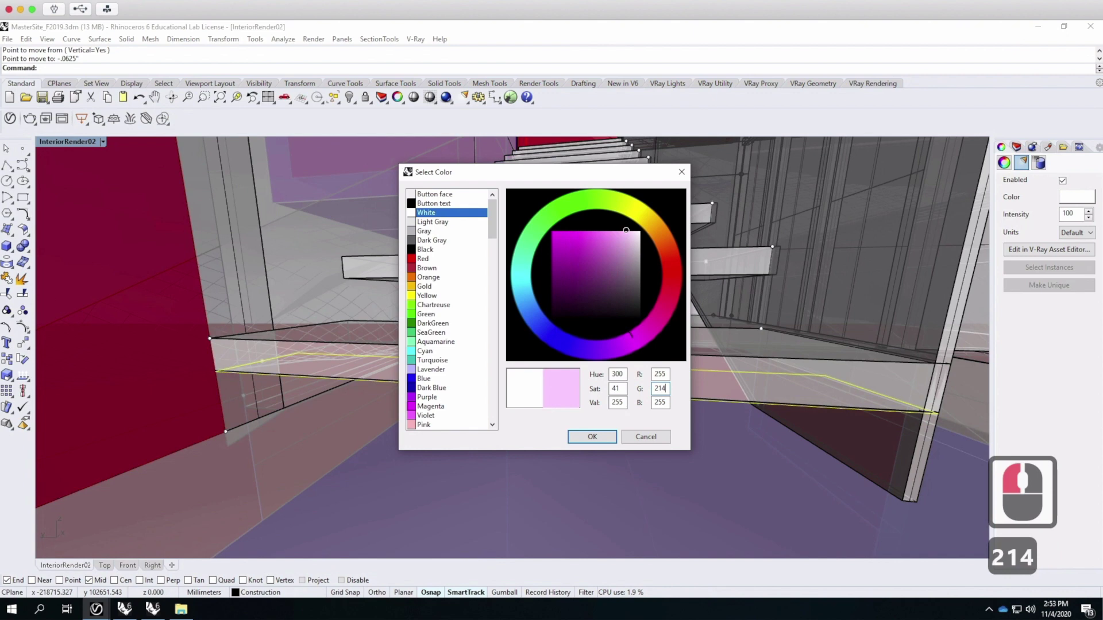
pyautogui.press('Tab')
pyautogui.write('1')
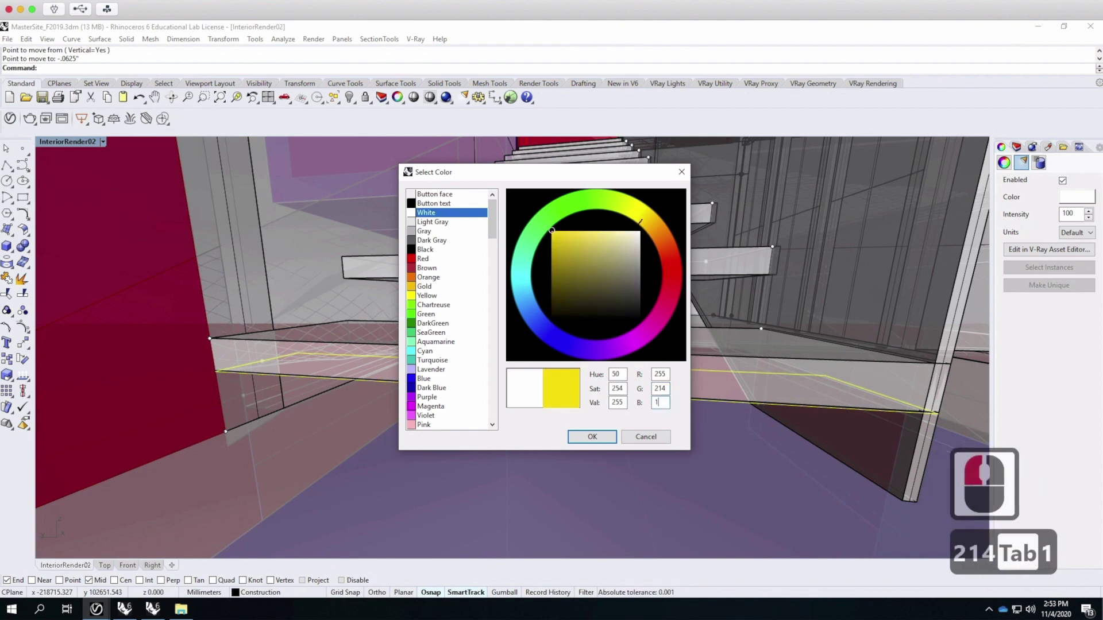
pyautogui.write('70')
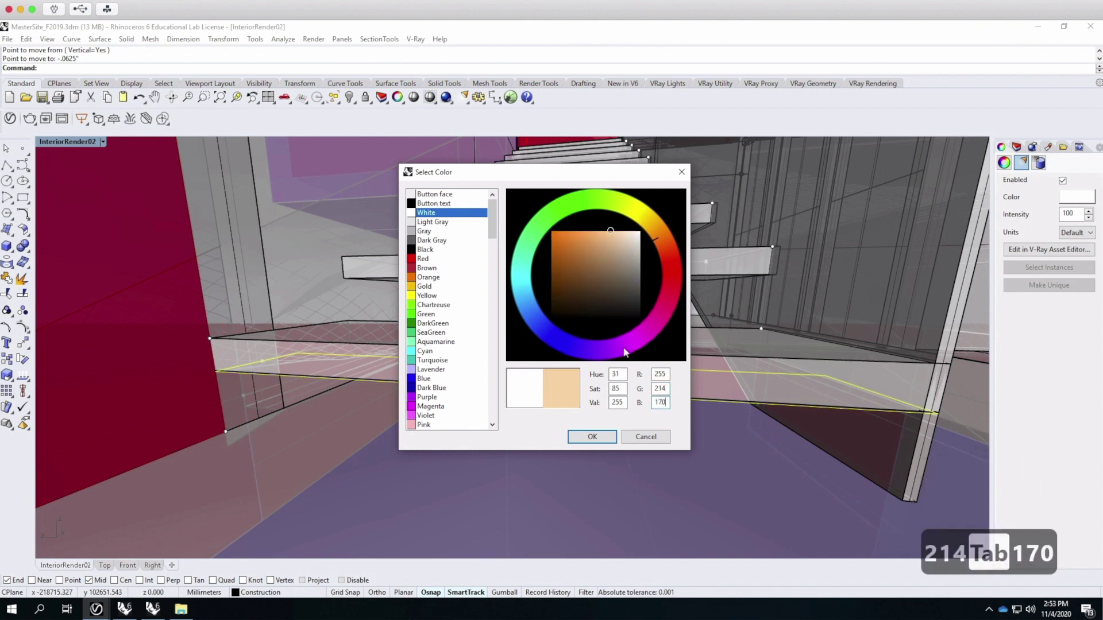
pyautogui.click(597, 437)
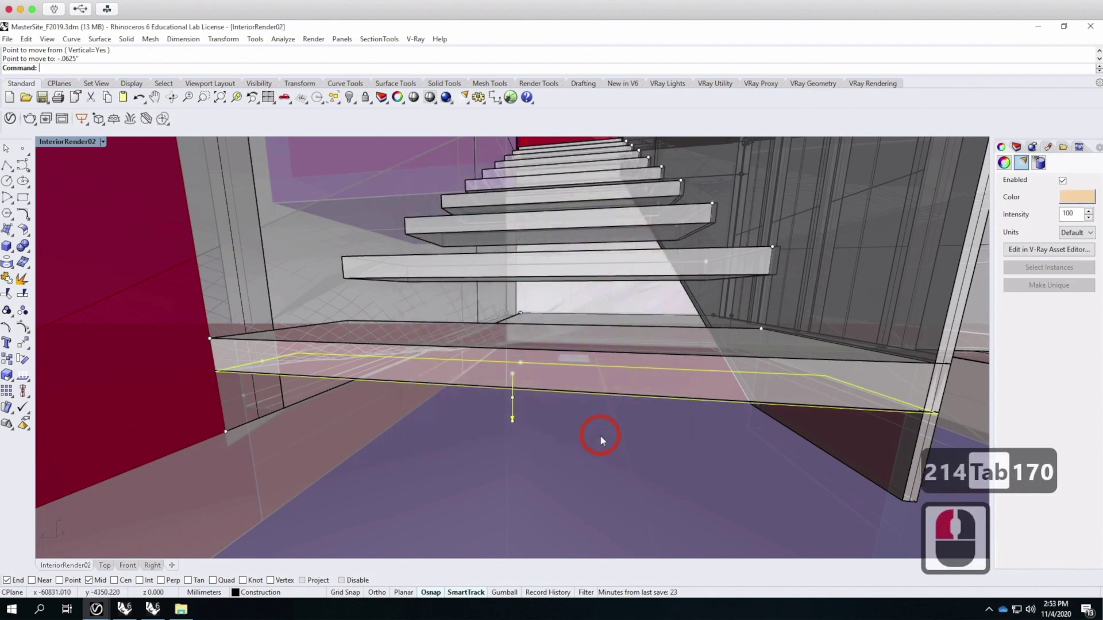
# Set the rectangle light's units to Radiant power (W) and select its intensity value.
pyautogui.click(1072, 233)
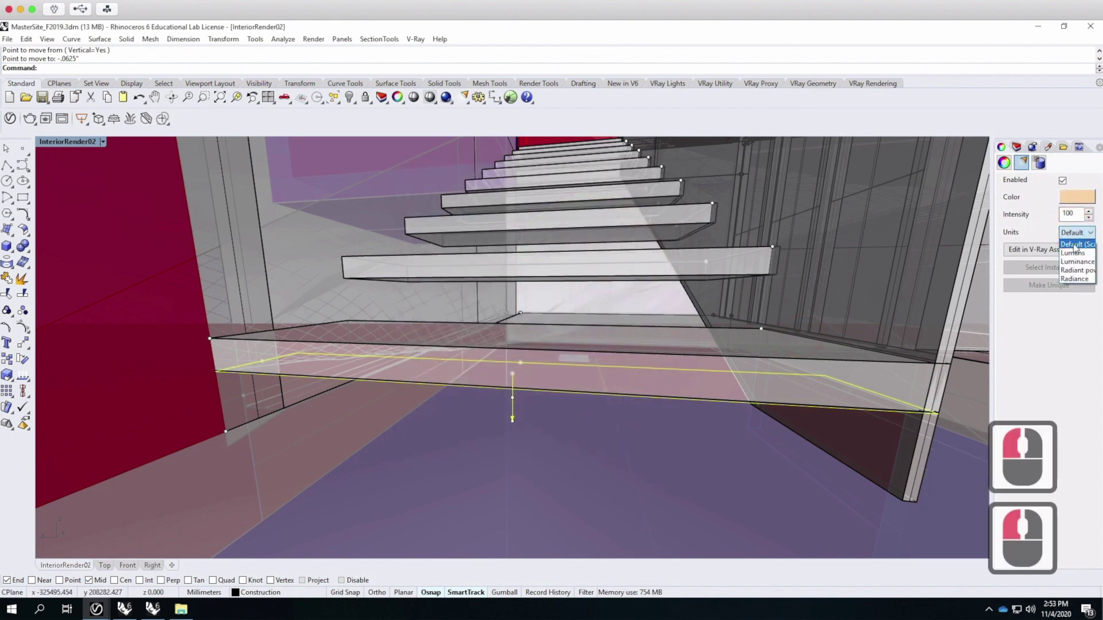
pyautogui.click(1079, 271)
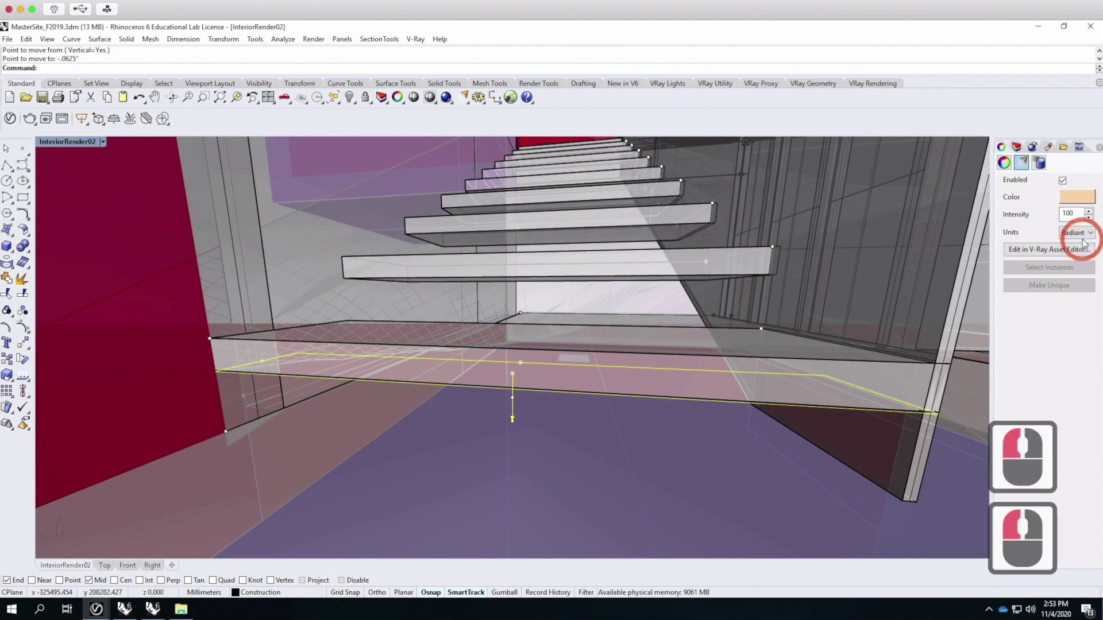
pyautogui.click(1076, 215)
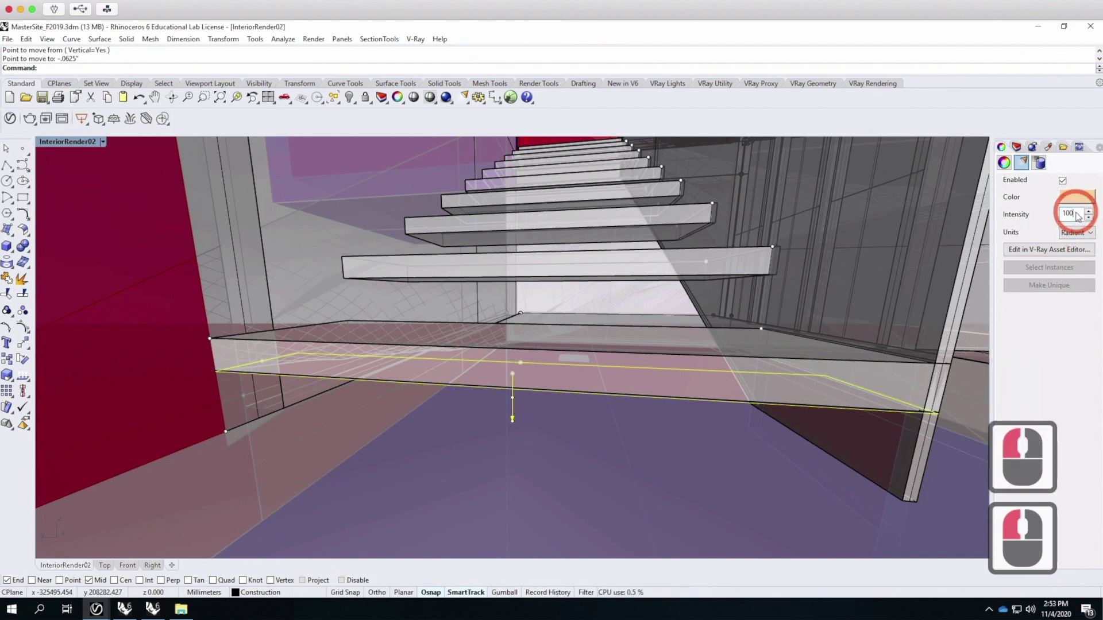
pyautogui.doubleClick(1077, 214)
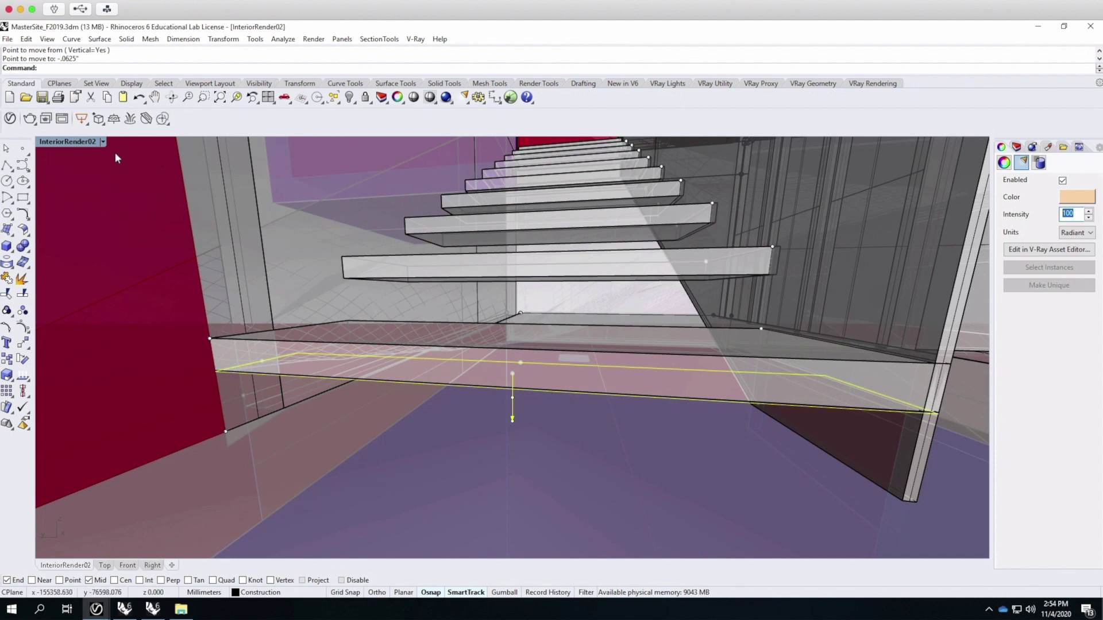
# Restore the InteriorRender01 named view and start a V-Ray render after reviewing the light list and render settings.
pyautogui.click(102, 141)
pyautogui.moveTo(98, 379)
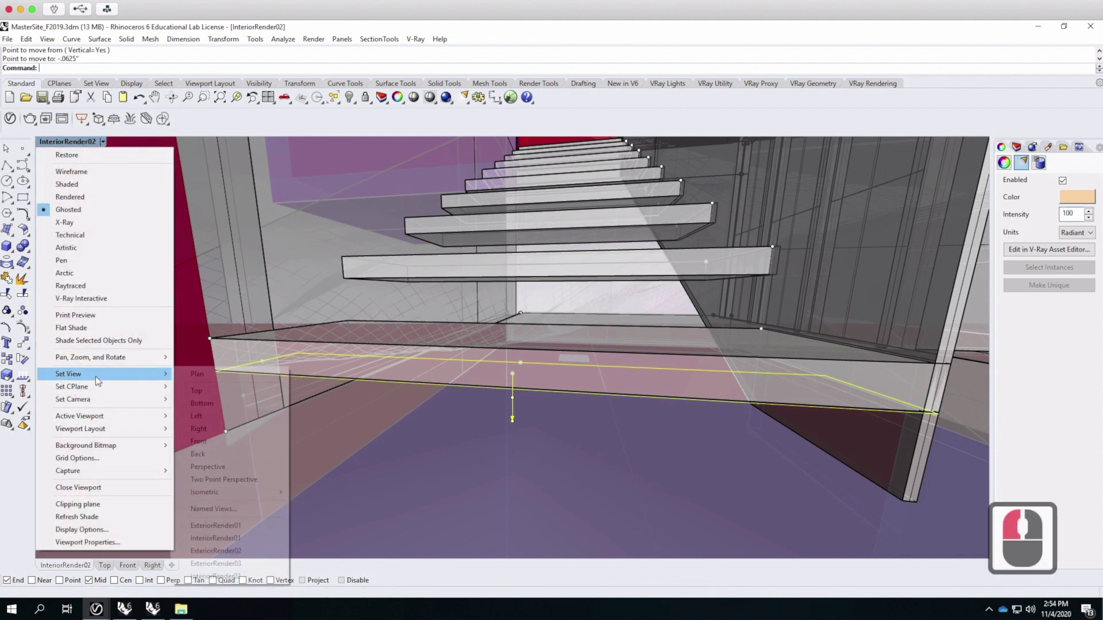
pyautogui.click(230, 538)
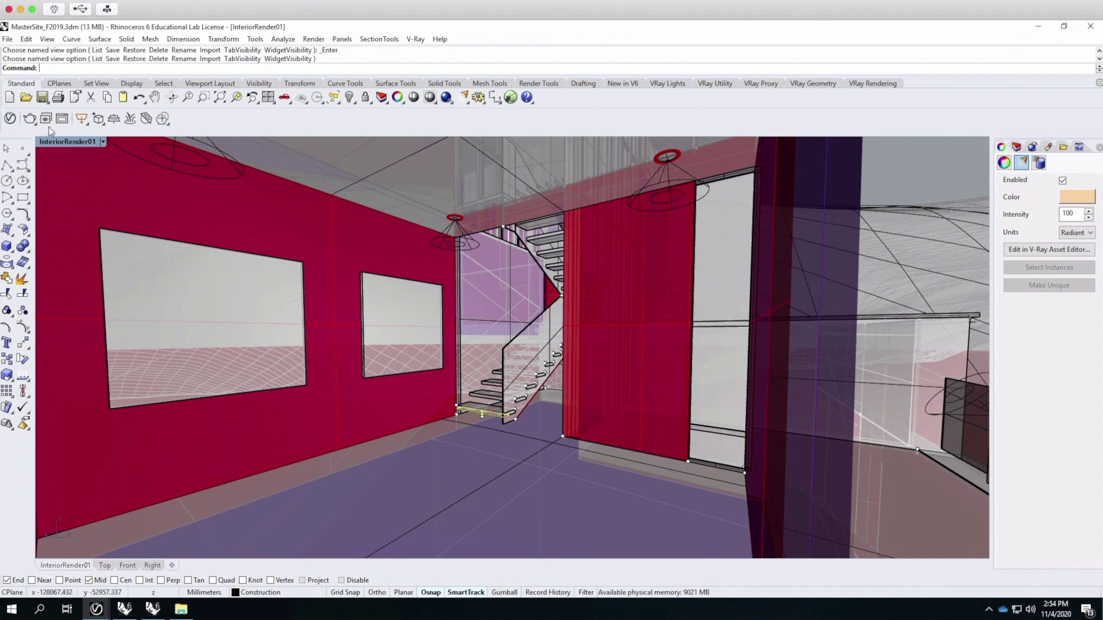
pyautogui.click(10, 118)
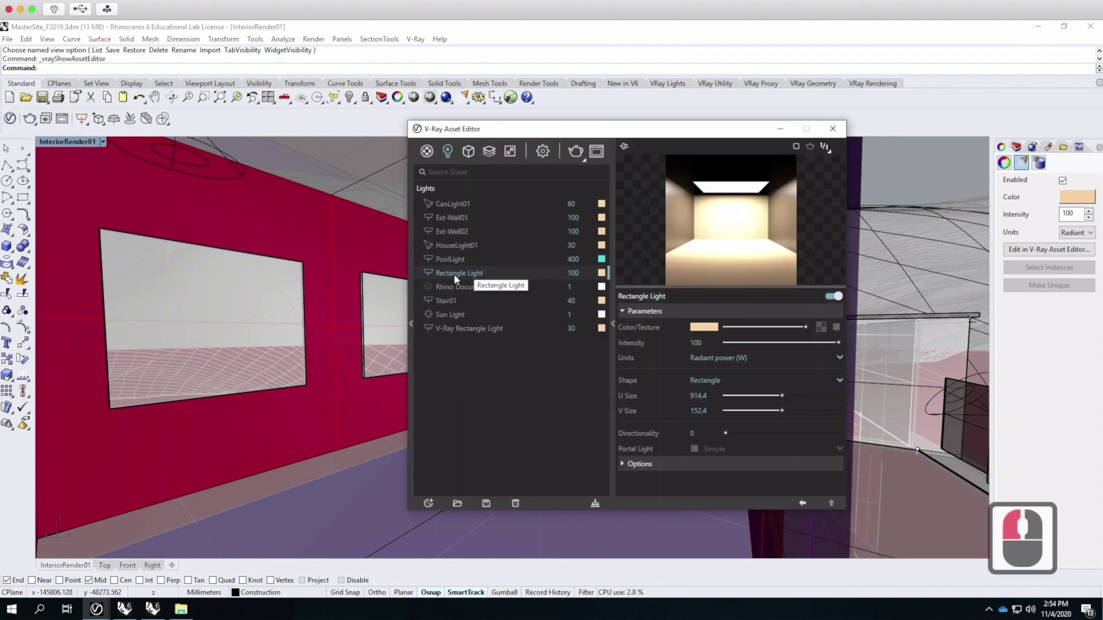
pyautogui.click(542, 151)
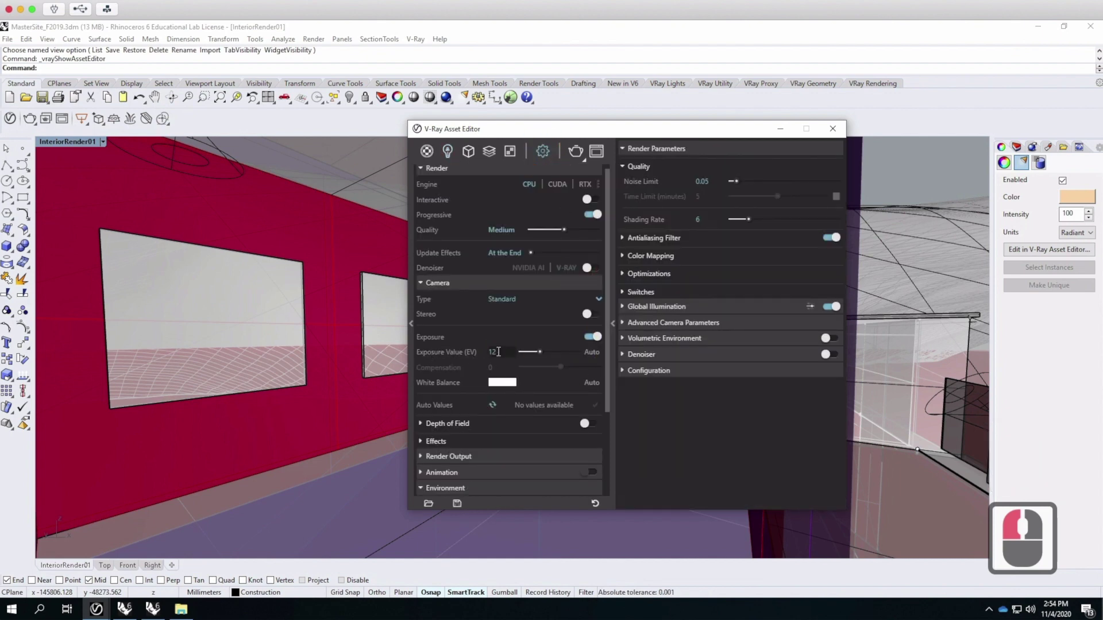
pyautogui.click(578, 156)
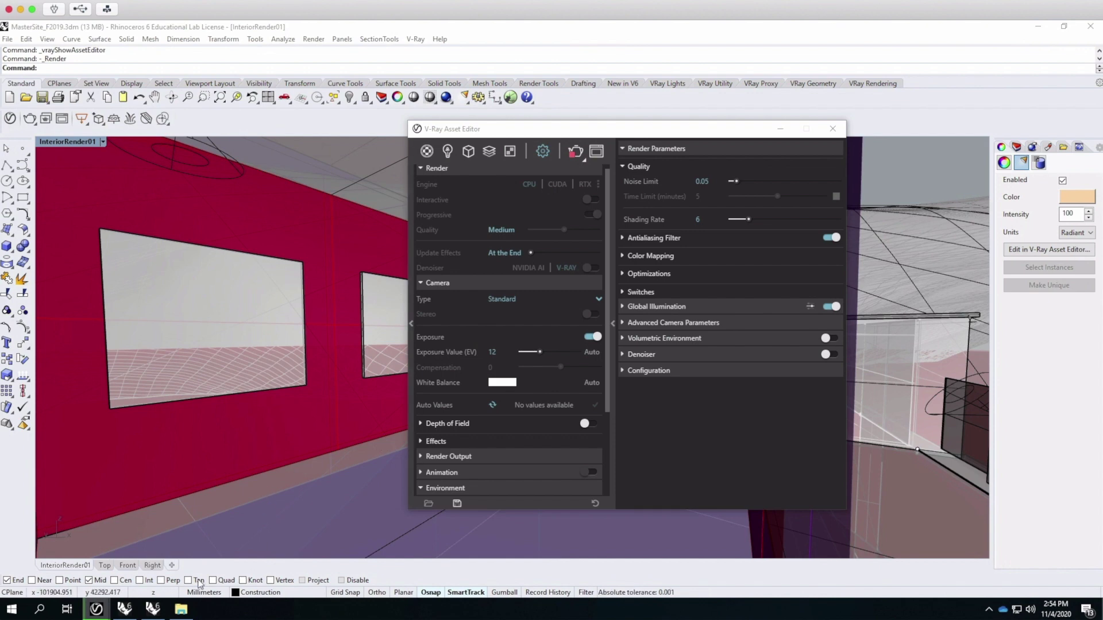
# Switch to the RetreatBase.3dm model and set the Render01 viewport to Shaded display mode.
pyautogui.click(152, 610)
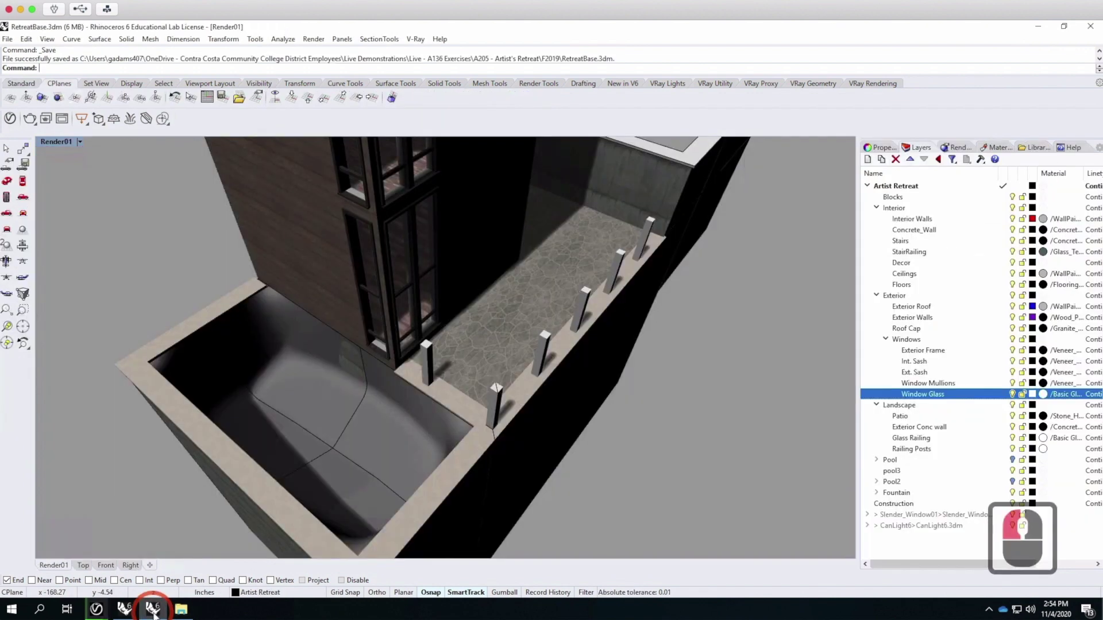
pyautogui.moveTo(467, 315); pyautogui.dragTo(516, 358, button='right')
pyautogui.scroll(2, 402, 241)
pyautogui.scroll(4, 402, 241)
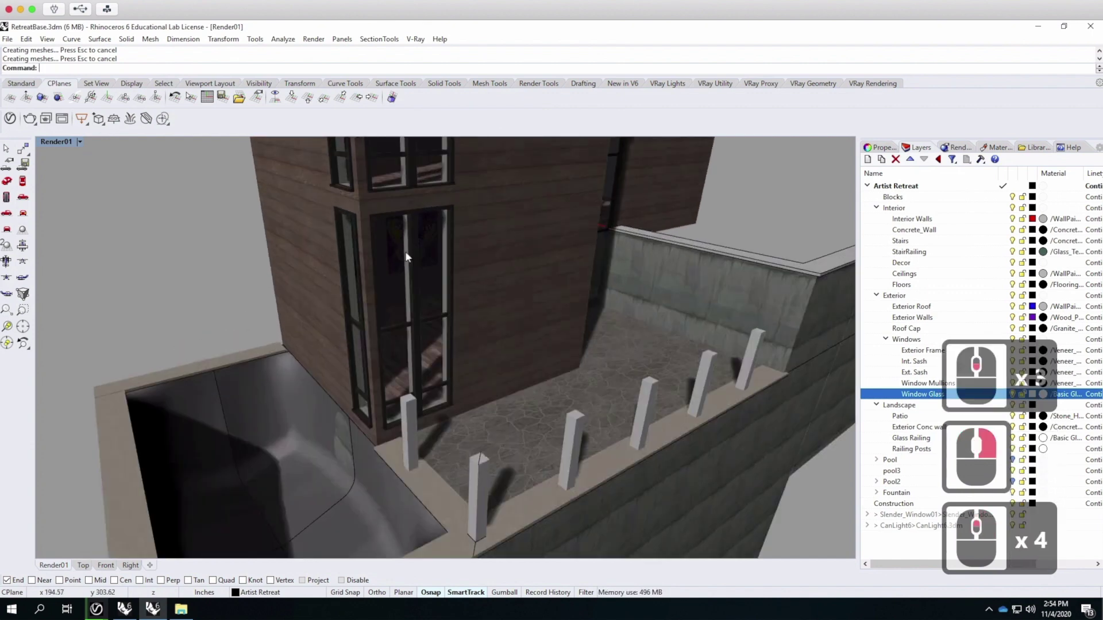
pyautogui.click(80, 142)
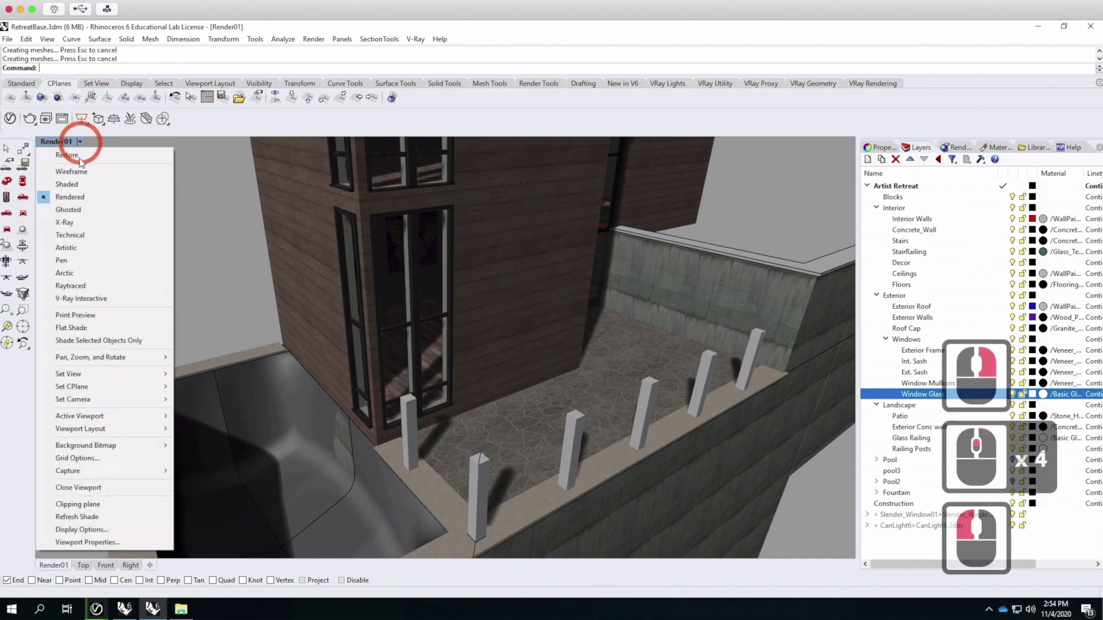
pyautogui.click(67, 184)
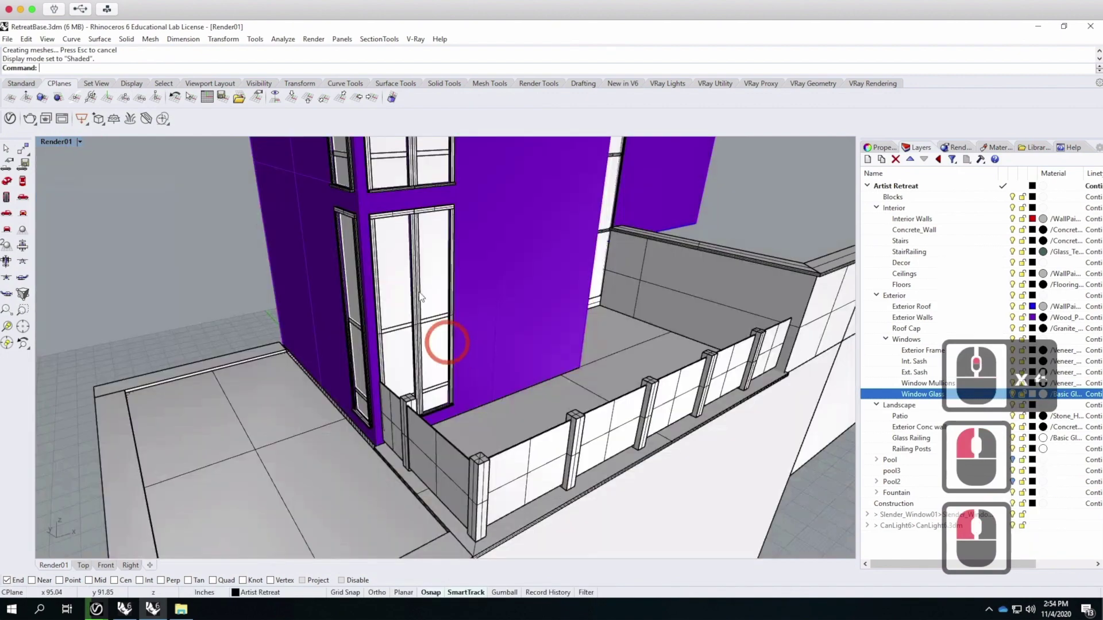
# Examine the two existing white panels on the red interior wall beside the staircase.
pyautogui.scroll(5, 406, 245)
pyautogui.click(434, 278)
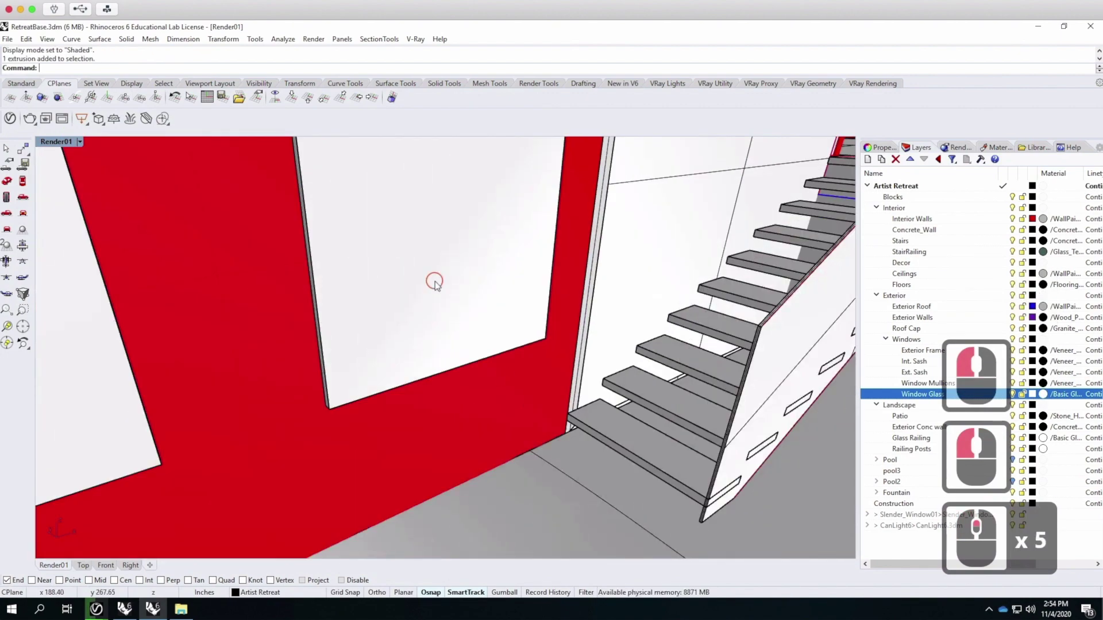
pyautogui.scroll(-3, 548, 402)
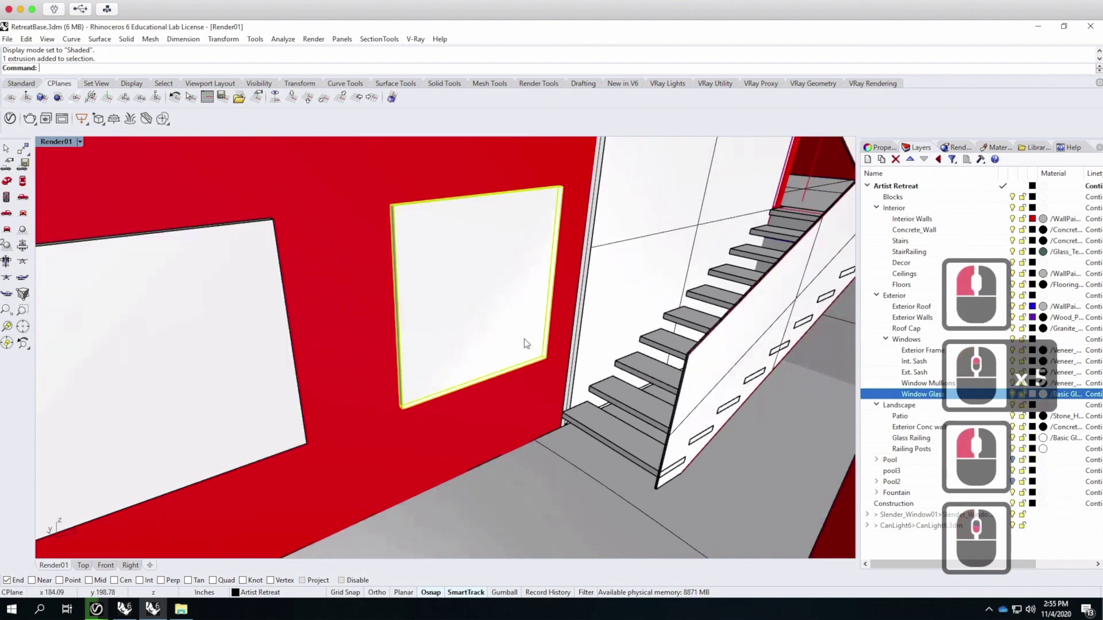
pyautogui.click(254, 325)
pyautogui.click(510, 289)
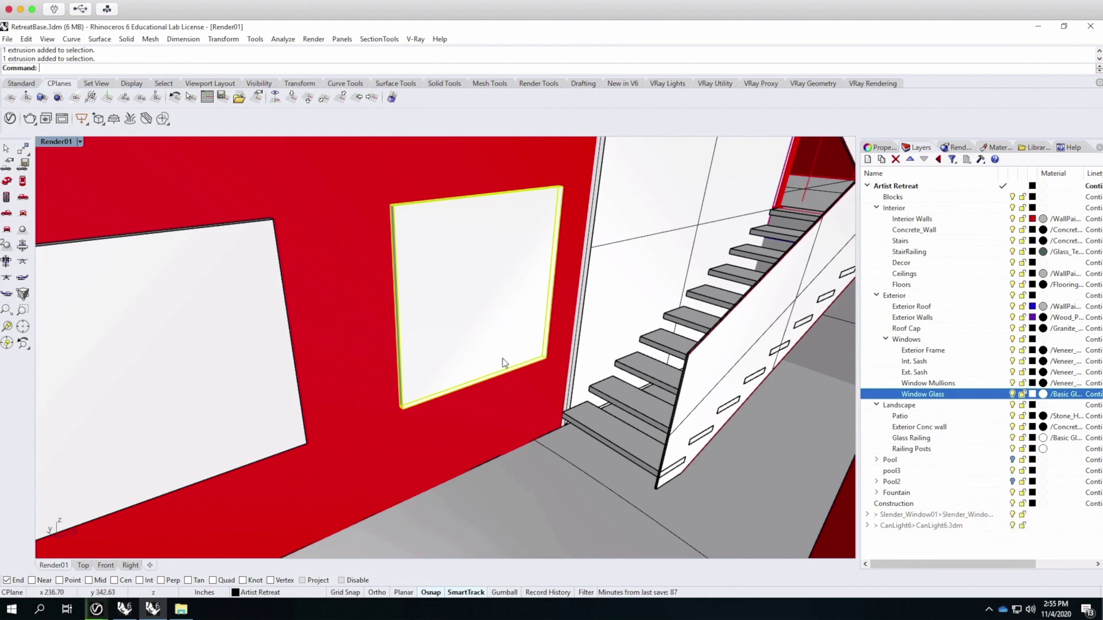
pyautogui.scroll(-1, 543, 366)
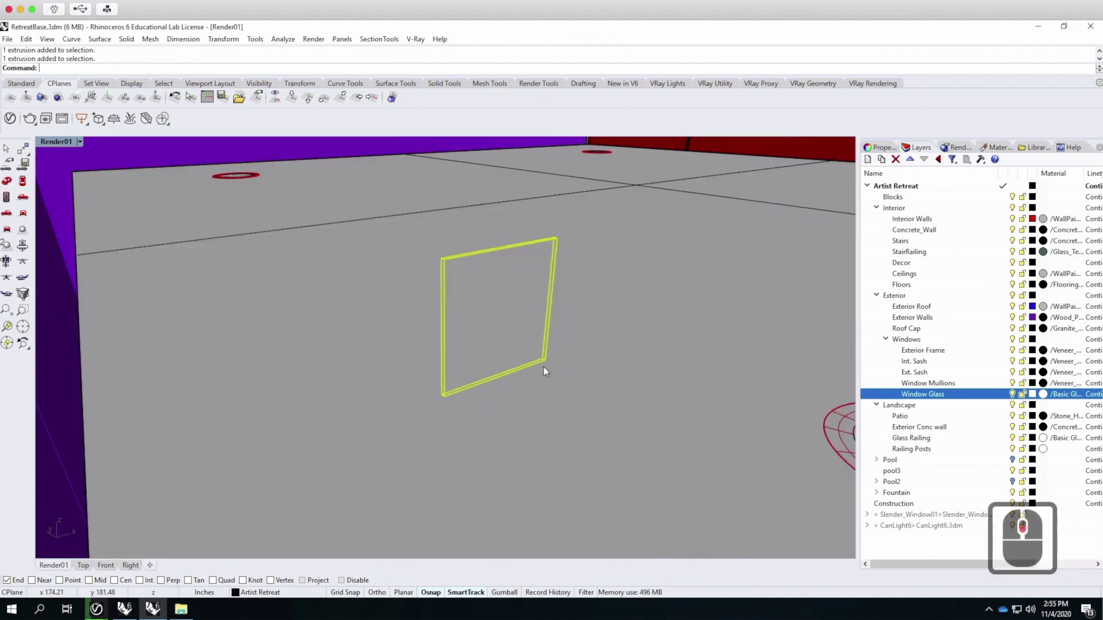
pyautogui.scroll(1, 540, 361)
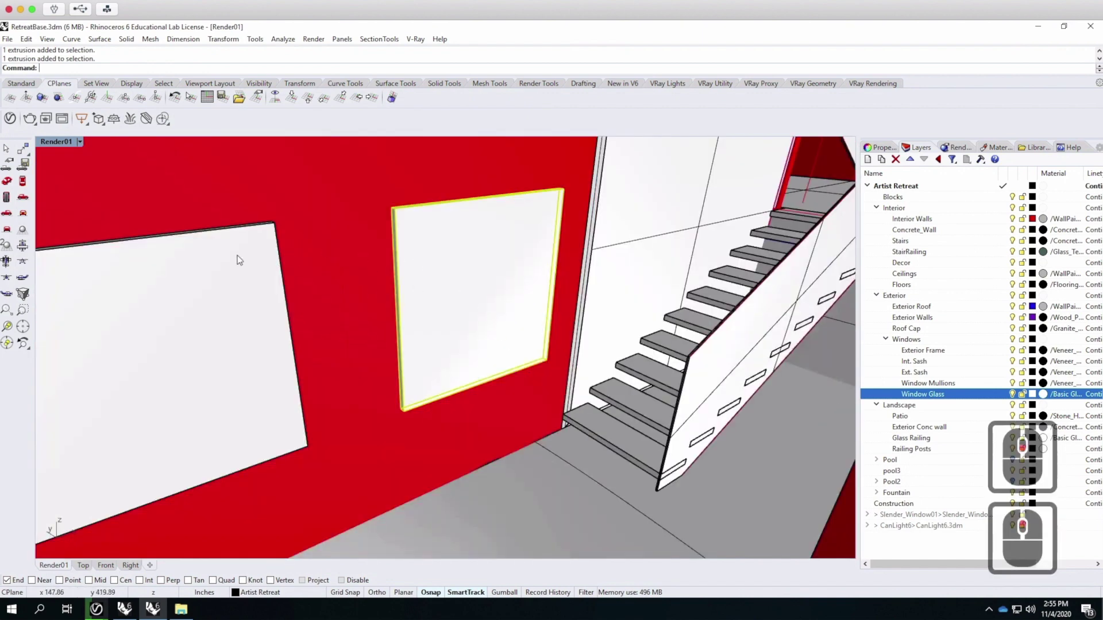
# Draw a box about 58 x 17 x 18 inches on the floor against the red wall, starting from the wall corner by the stairs.
pyautogui.click(23, 84)
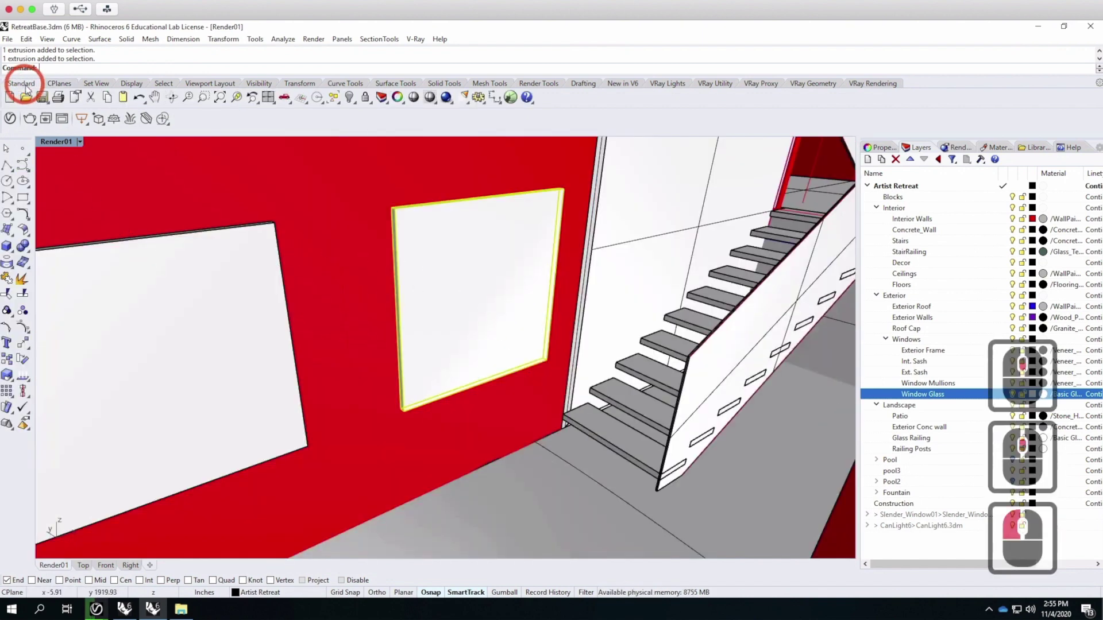
pyautogui.click(7, 247)
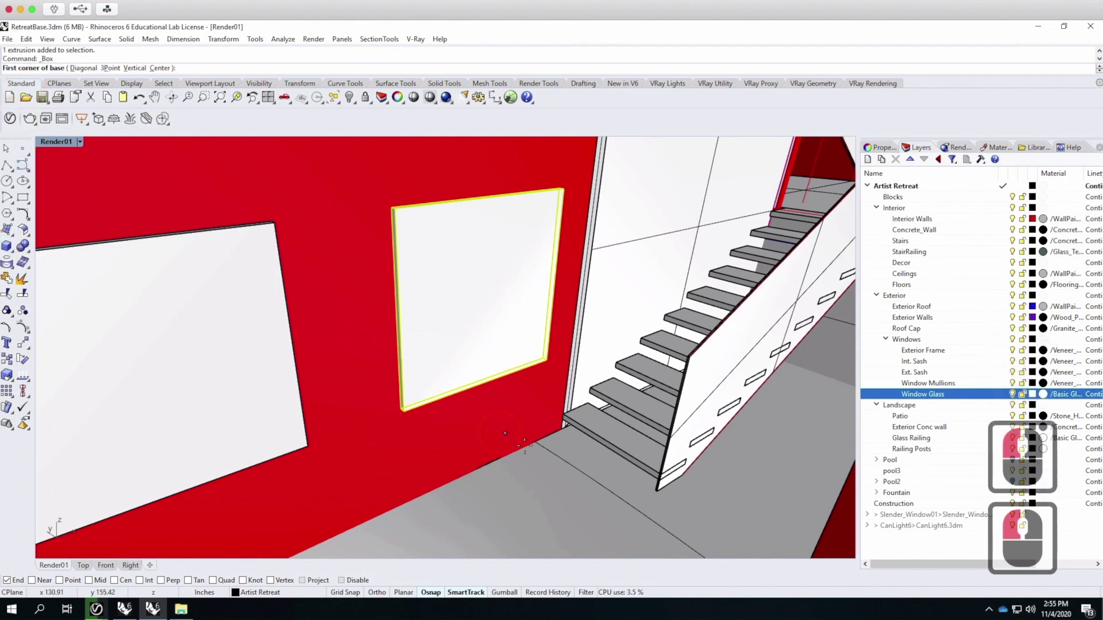
pyautogui.click(560, 428)
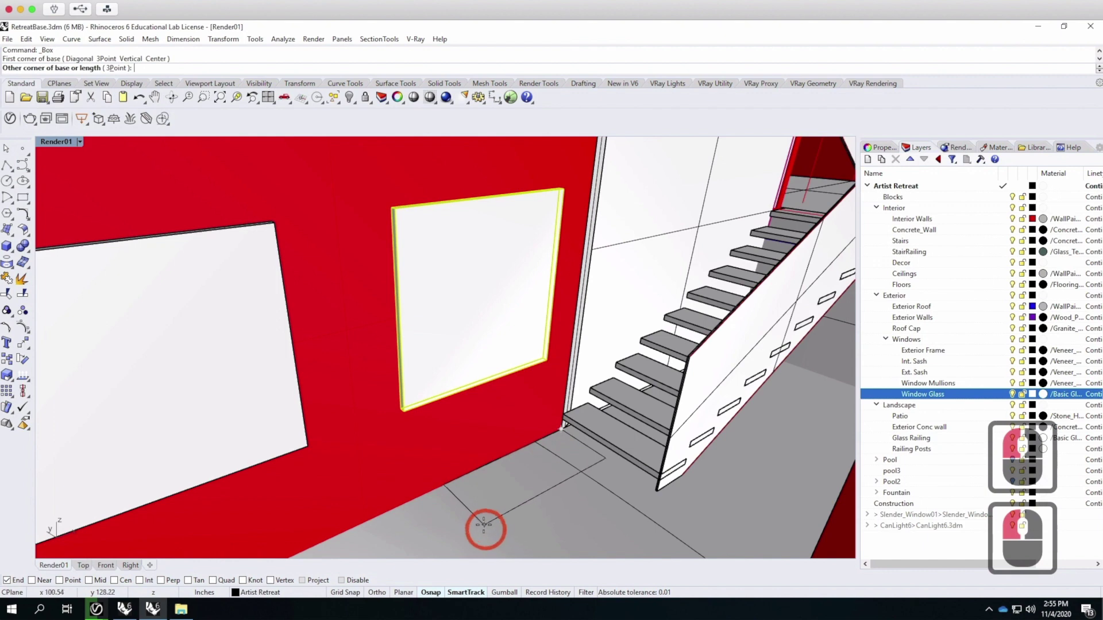
pyautogui.click(450, 539)
pyautogui.click(549, 445)
# Scale the new box in one direction with Scale1D so its depth from the wall is 1".
pyautogui.click(549, 444)
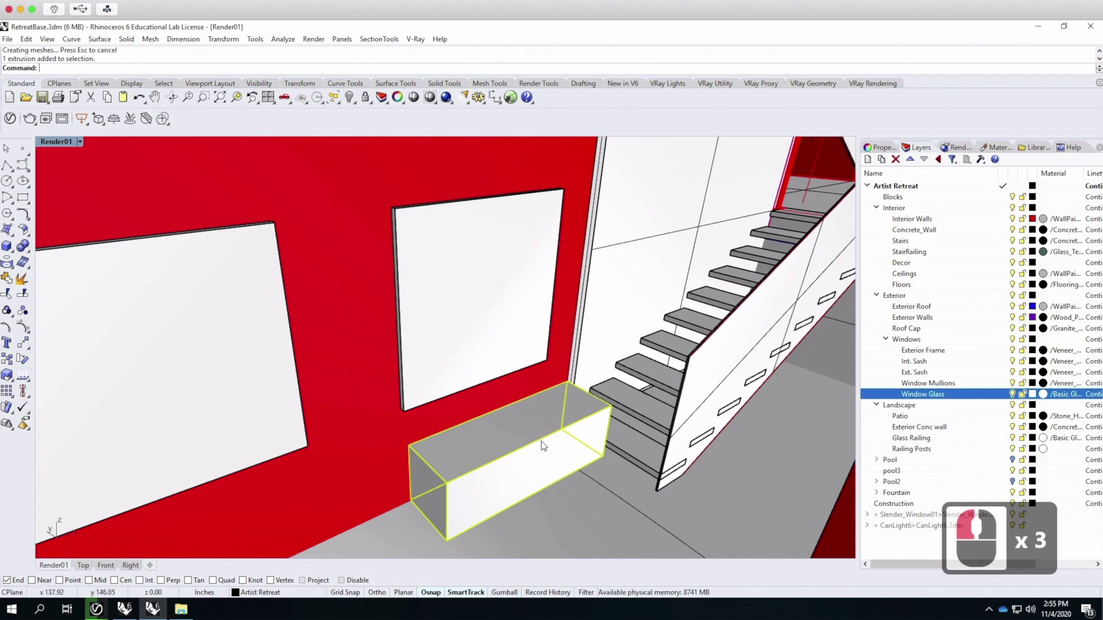
pyautogui.write('scal1')
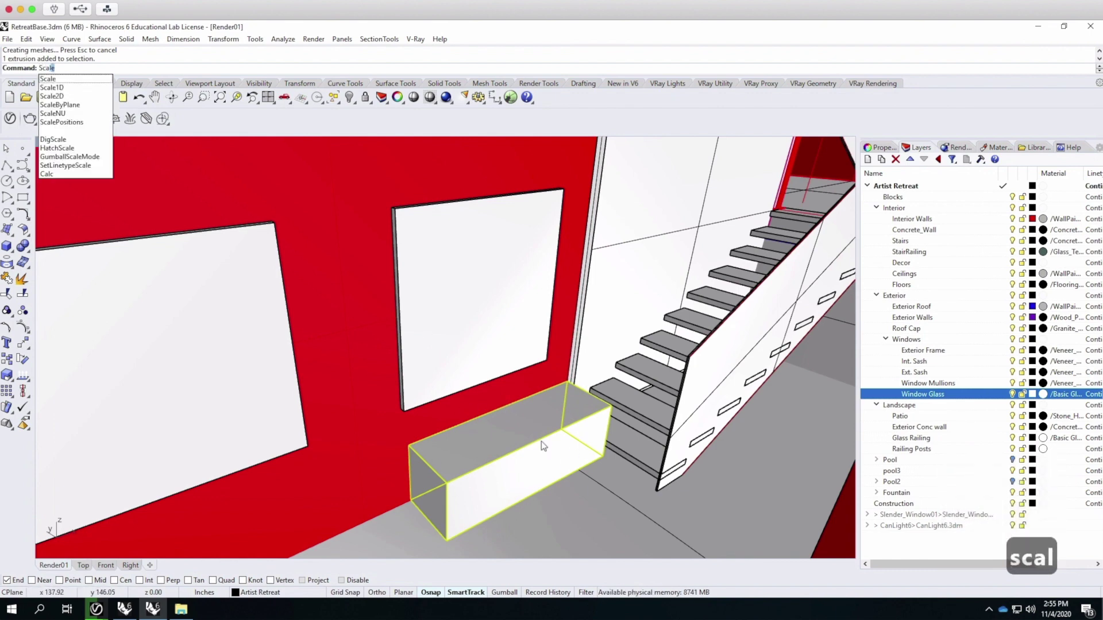
pyautogui.press('BackSpace')
pyautogui.write('e1d')
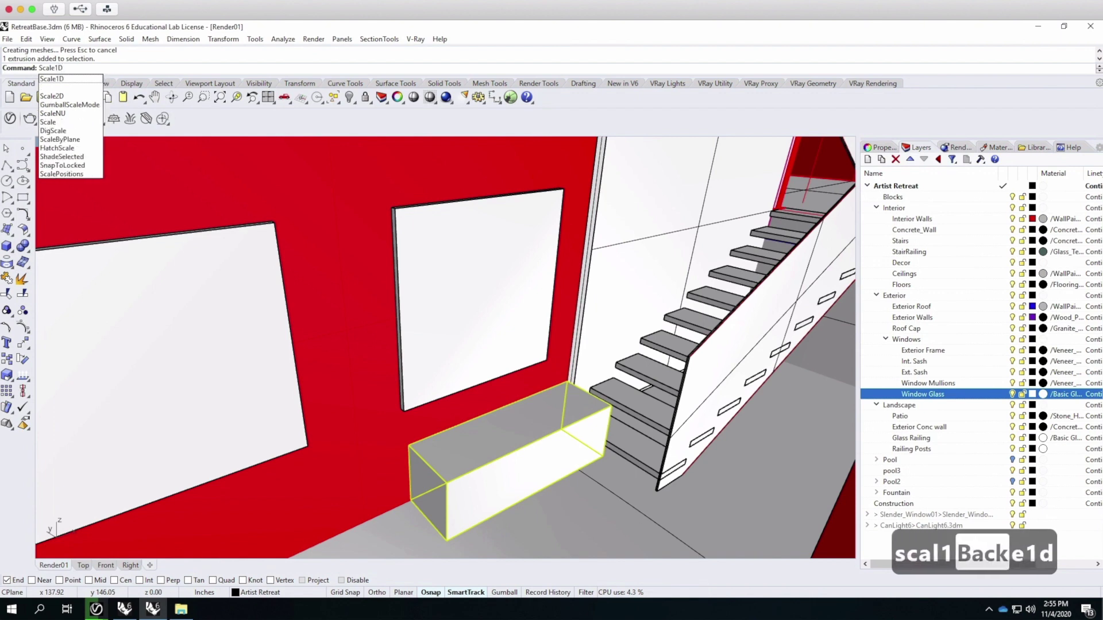
pyautogui.press('Return')
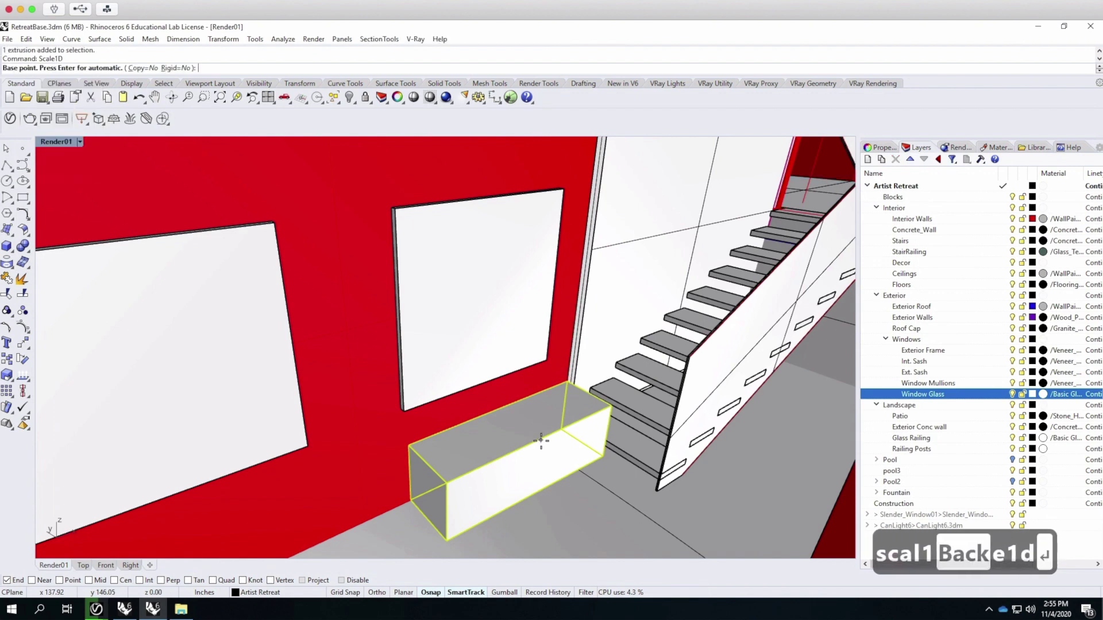
pyautogui.click(408, 446)
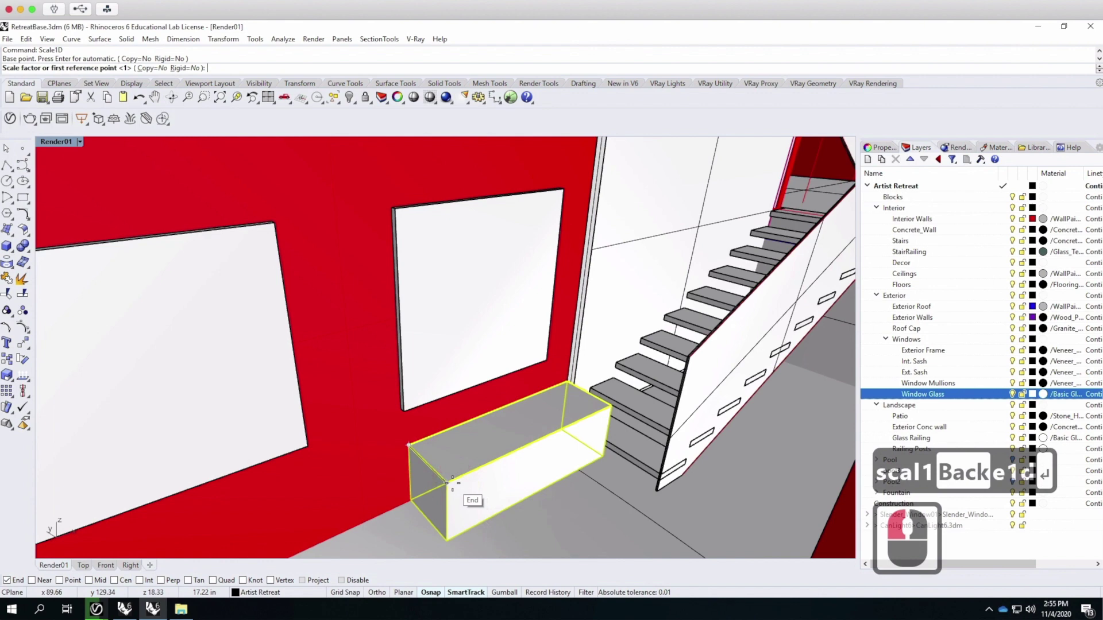
pyautogui.click(409, 445)
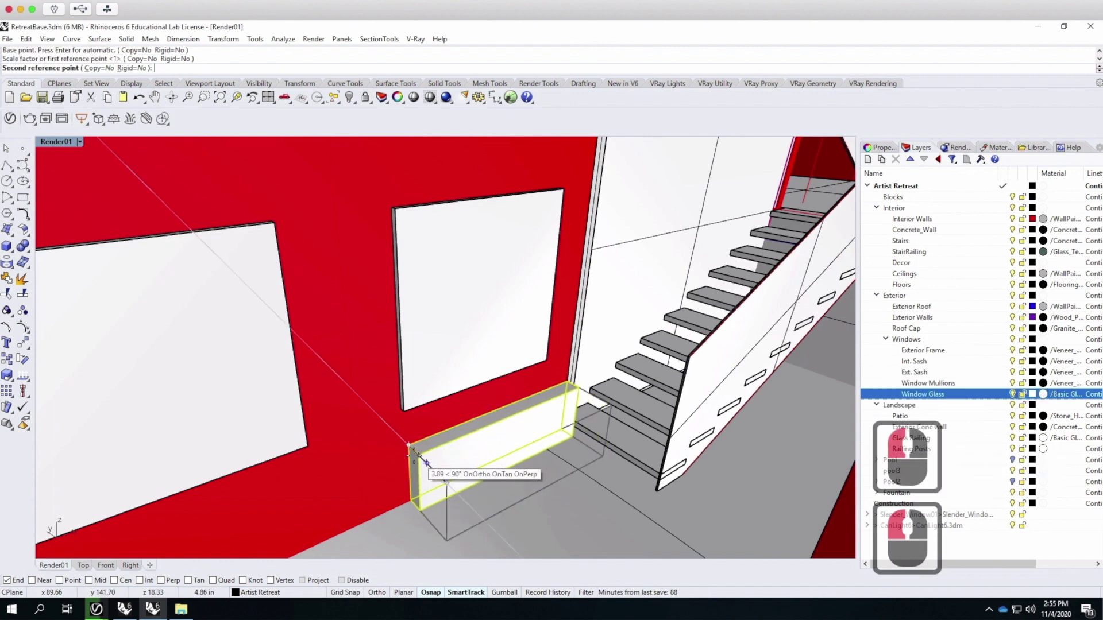
pyautogui.write('1')
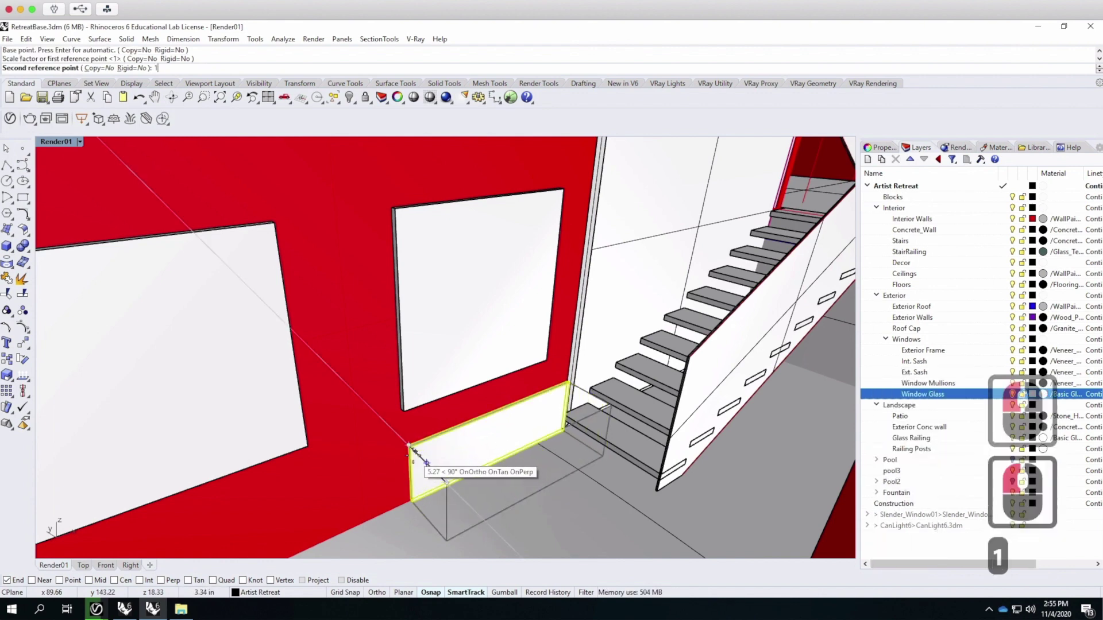
pyautogui.write('\'"')
pyautogui.press('Return')
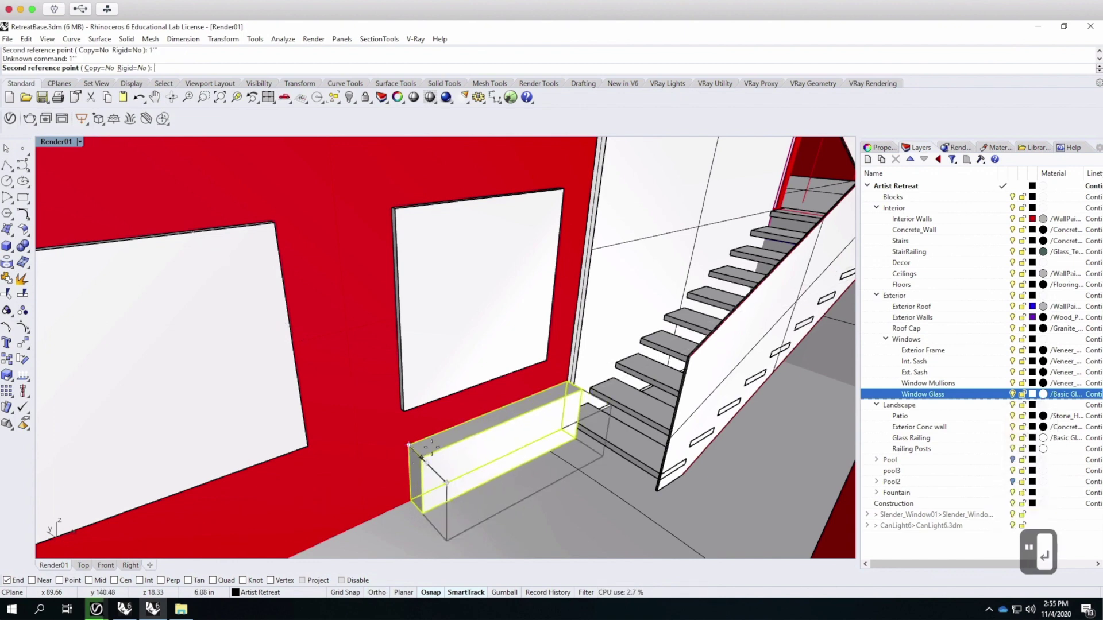
pyautogui.press('Escape')
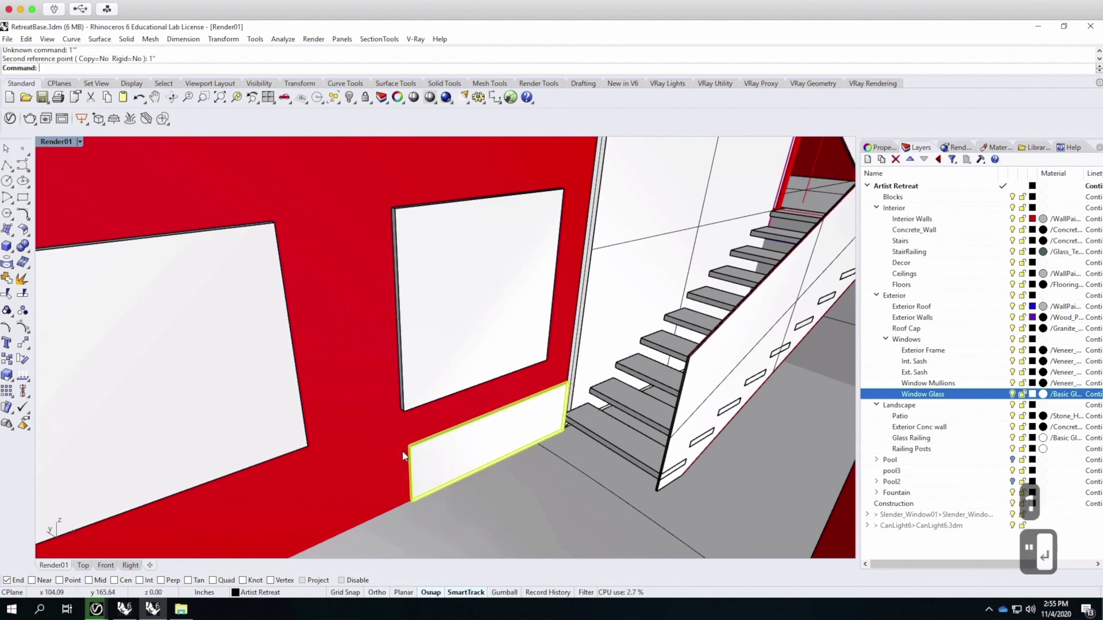
# Scale the thin panel along the wall with Scale1D to a length of 4', based at its upper corner farthest from the stairs.
pyautogui.scroll(3, 413, 449)
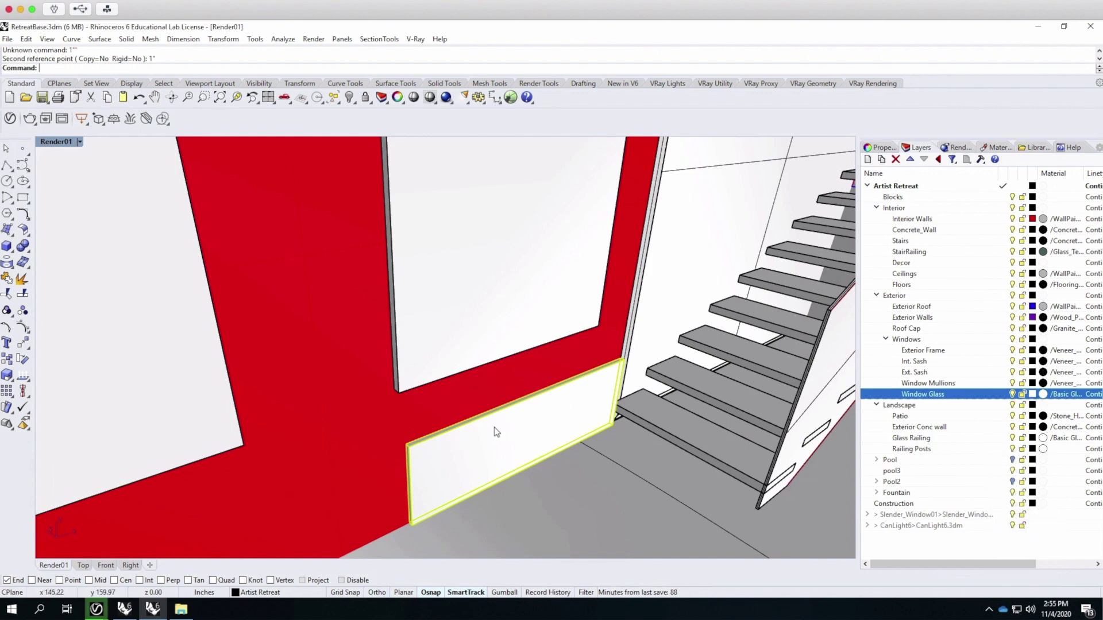
pyautogui.write('sl')
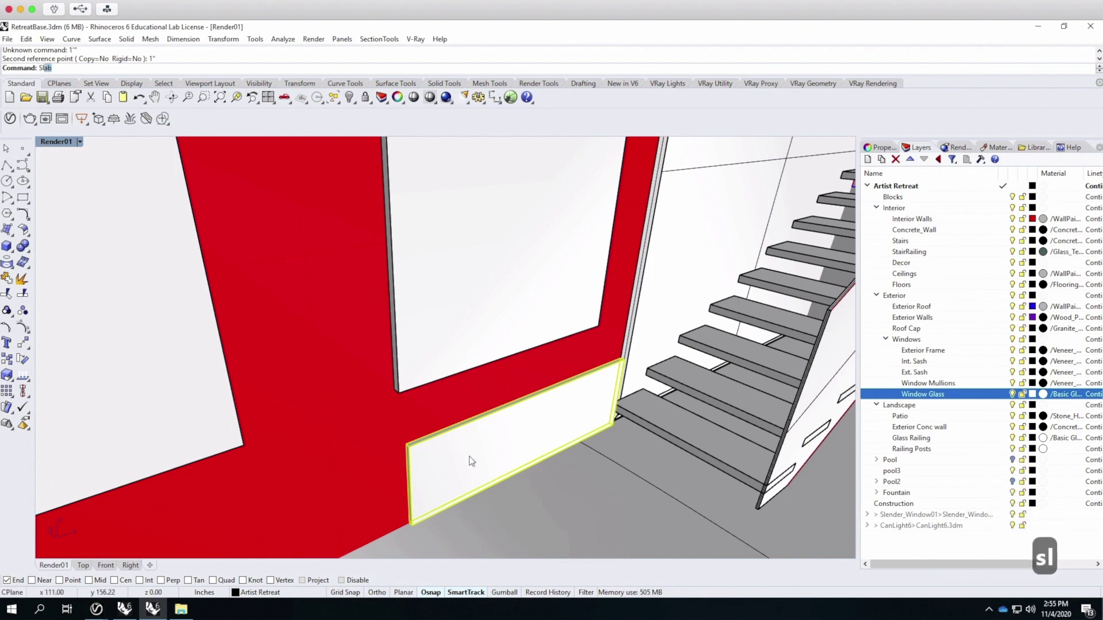
pyautogui.press('BackSpace')
pyautogui.write('c')
pyautogui.press('Return')
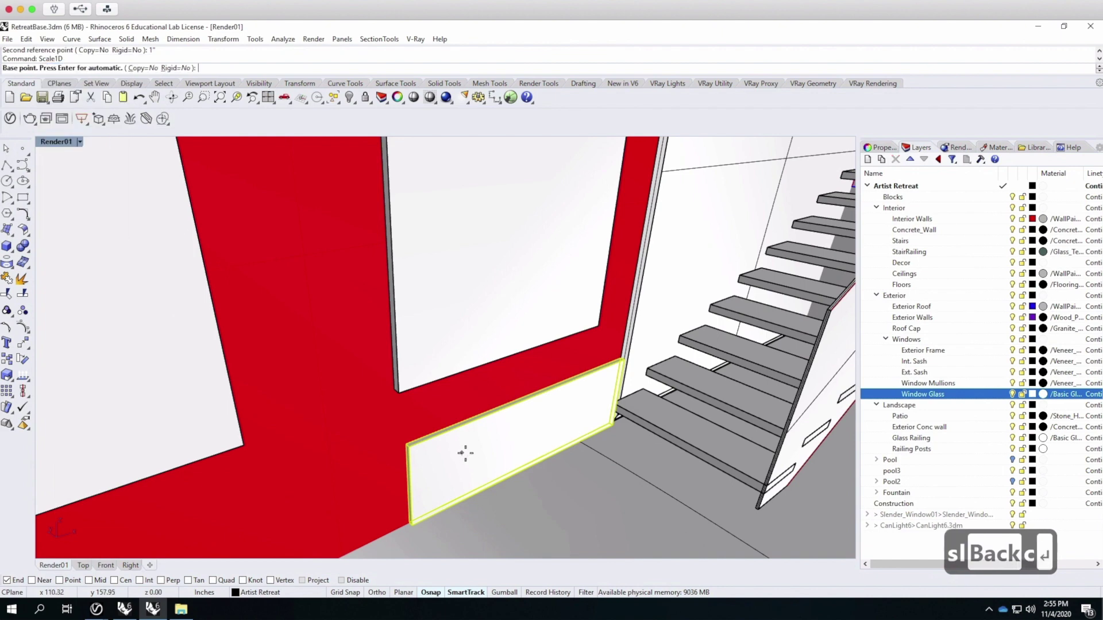
pyautogui.click(407, 444)
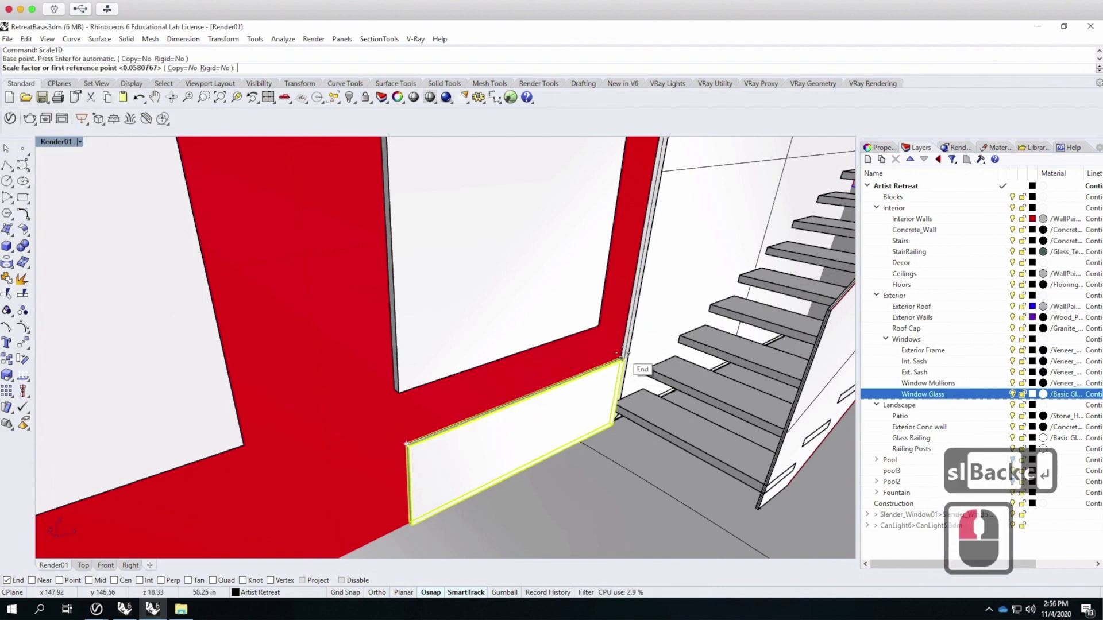
pyautogui.click(623, 357)
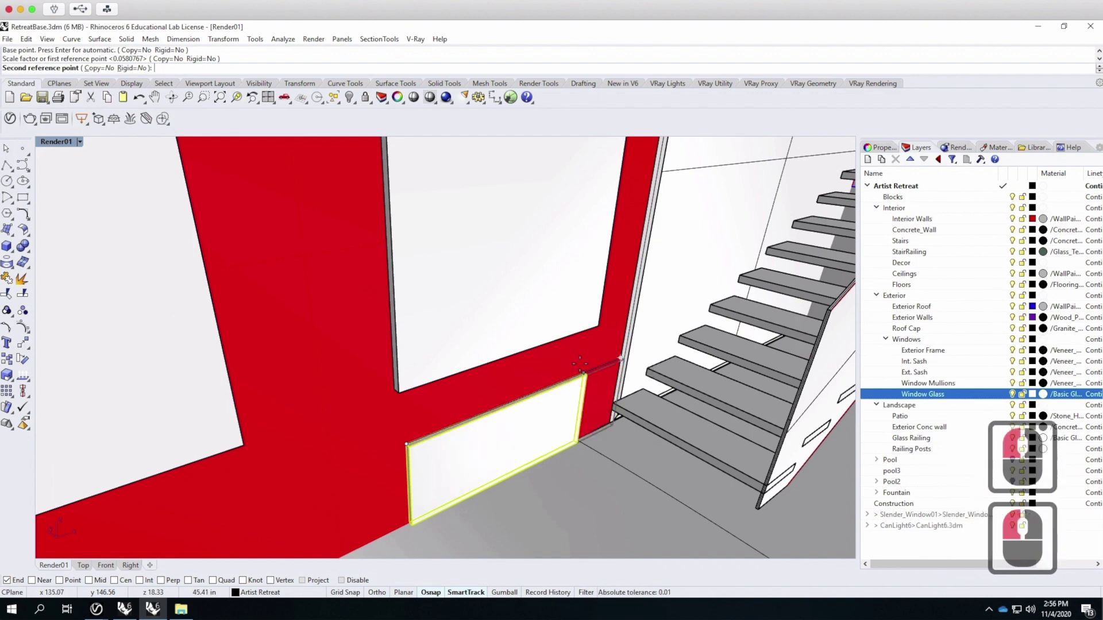
pyautogui.write("4'")
pyautogui.press('Return')
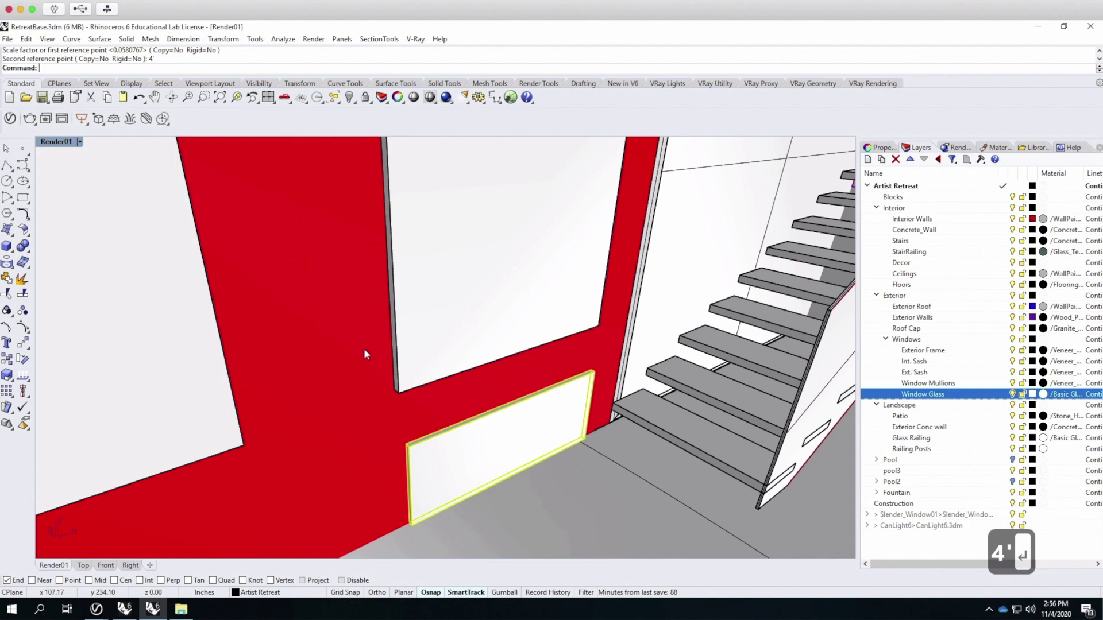
# Scale the panel vertically with Scale1D from its bottom corner to a height of 4'.
pyautogui.write('scal')
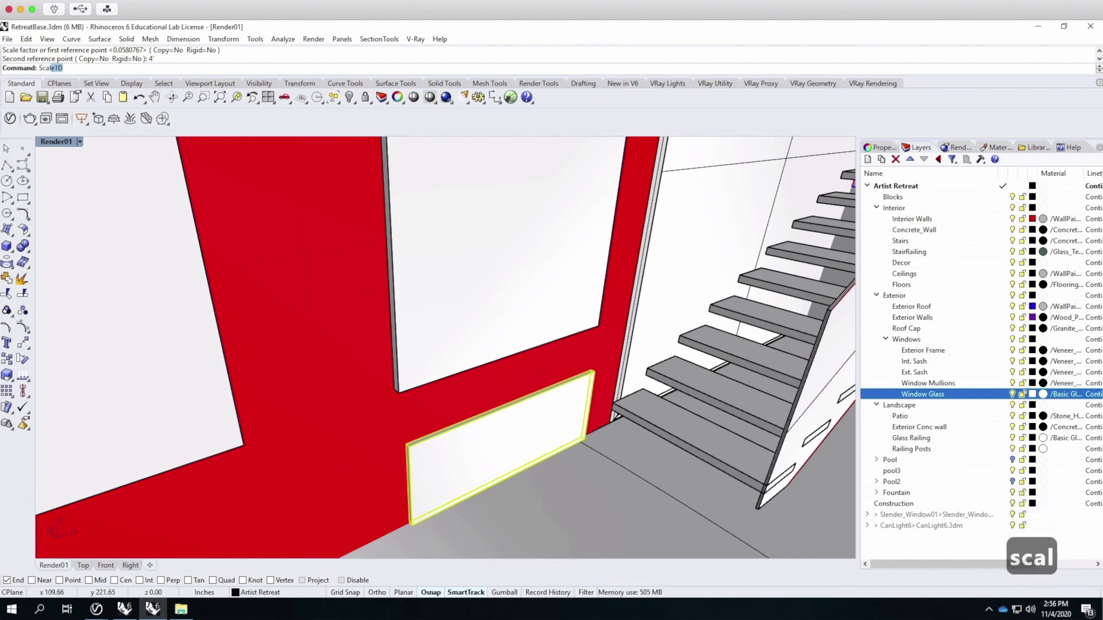
pyautogui.press('Return')
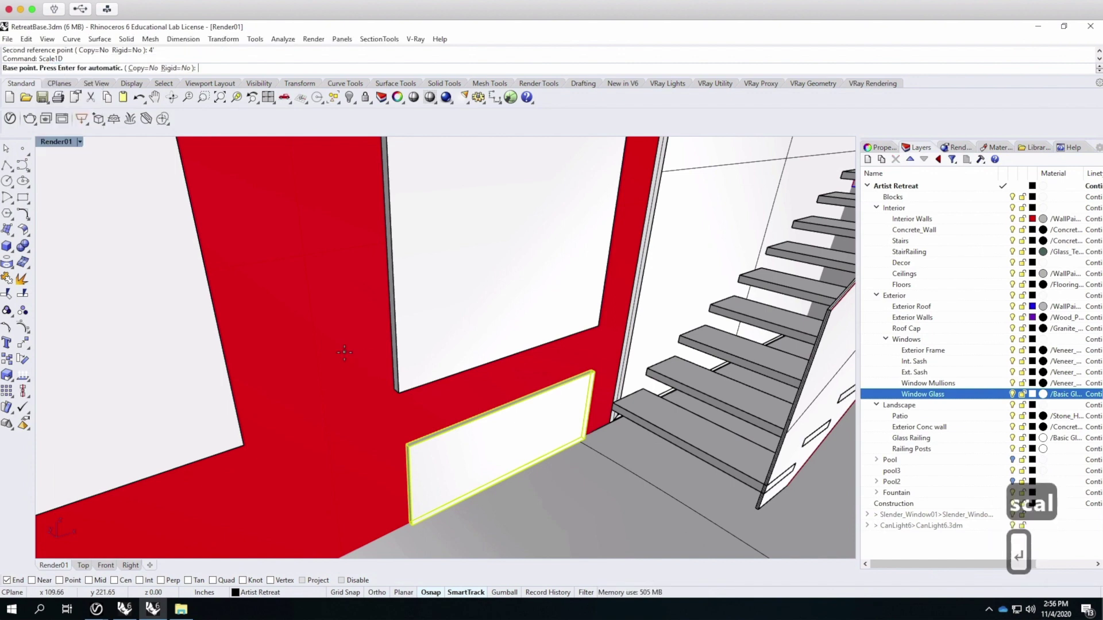
pyautogui.click(407, 523)
pyautogui.click(406, 443)
pyautogui.write("4'")
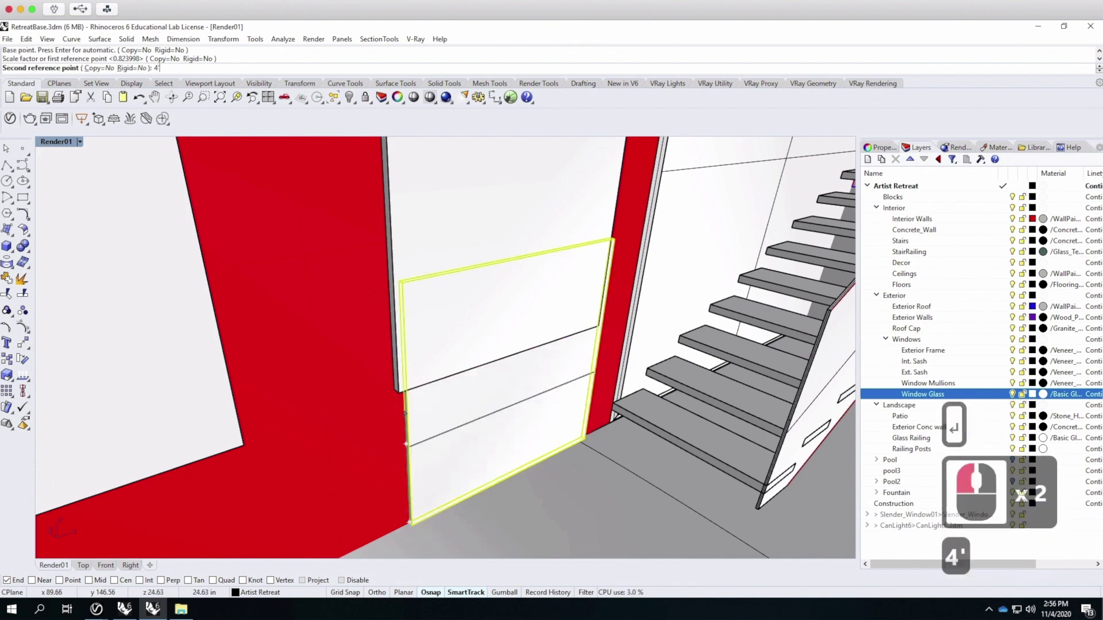
pyautogui.press('Return')
# Move the 4' panel up 30" from its bottom corner, with the Vertical option set to Yes.
pyautogui.click(547, 513)
pyautogui.click(524, 428)
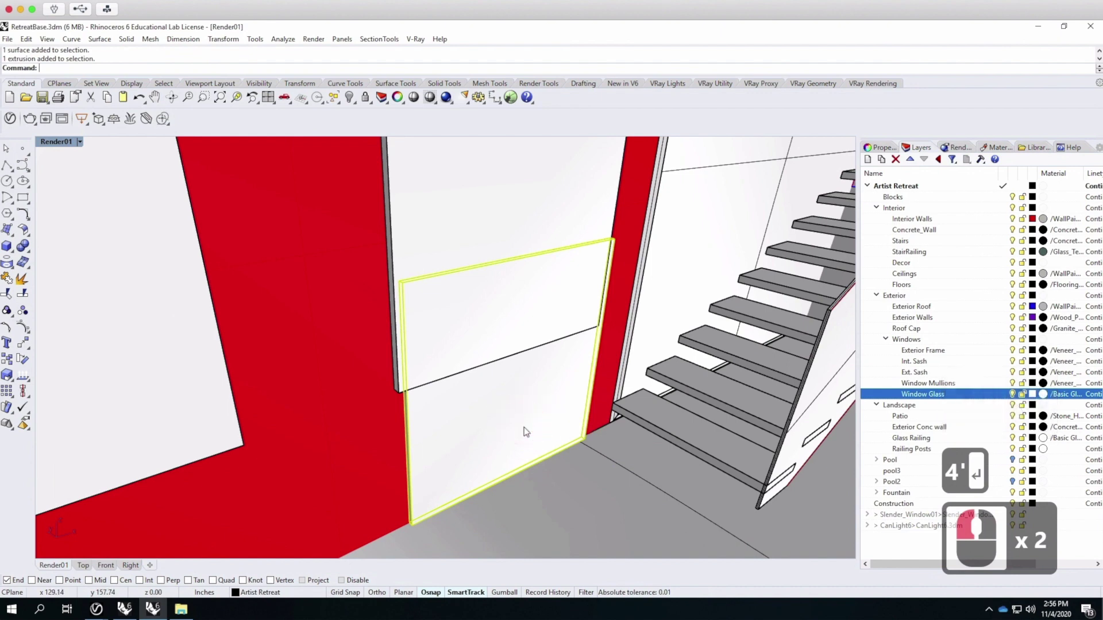
pyautogui.write('move')
pyautogui.press('Return')
pyautogui.write('v')
pyautogui.press('Return')
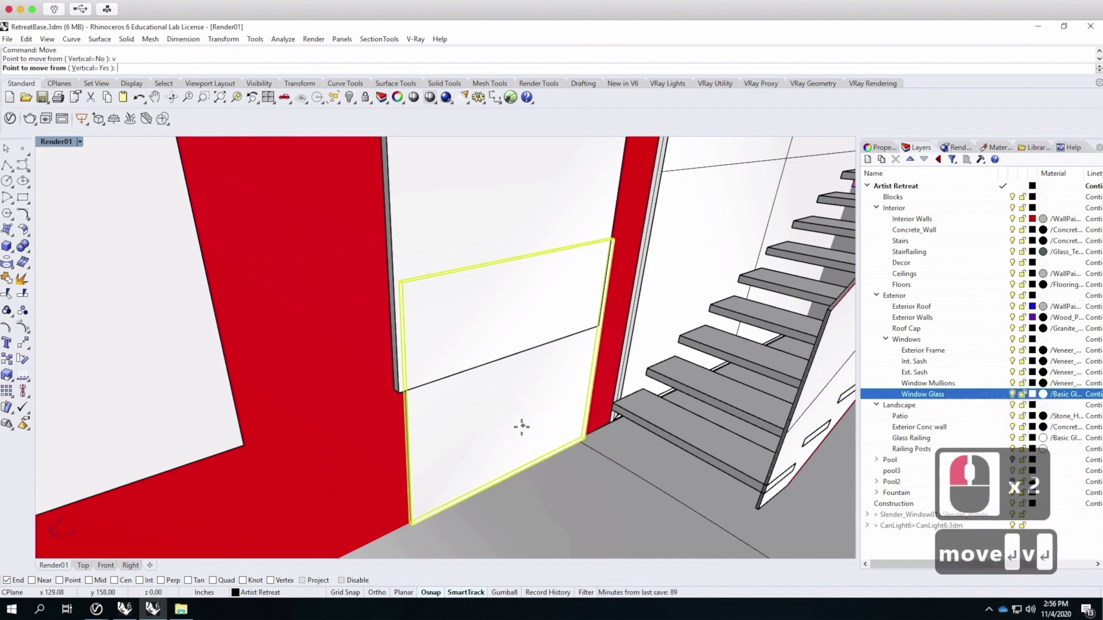
pyautogui.click(403, 523)
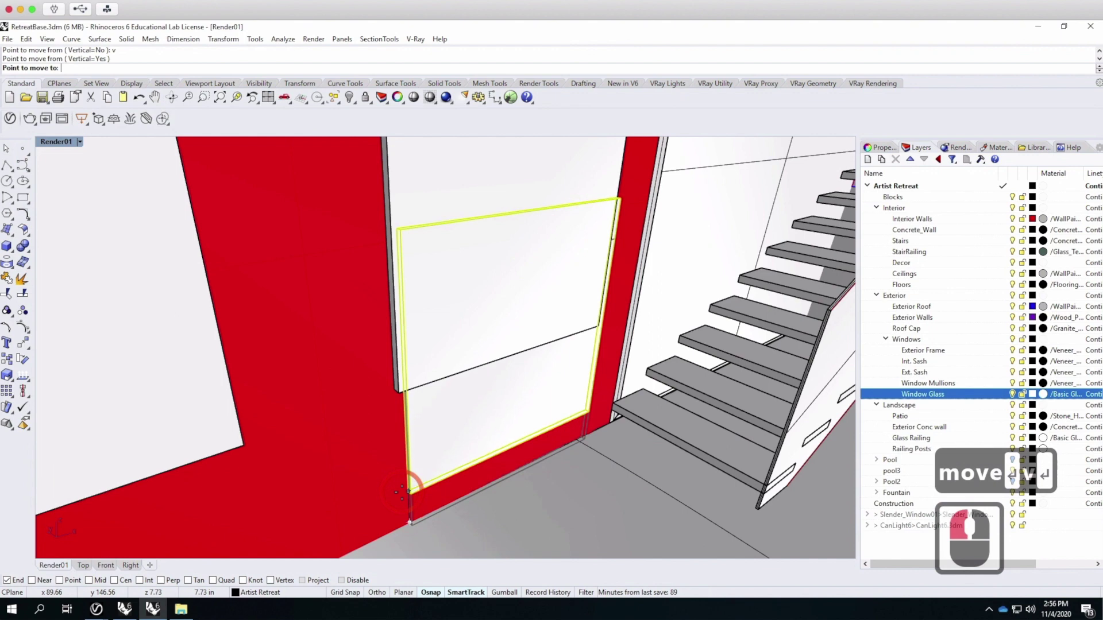
pyautogui.write('30"')
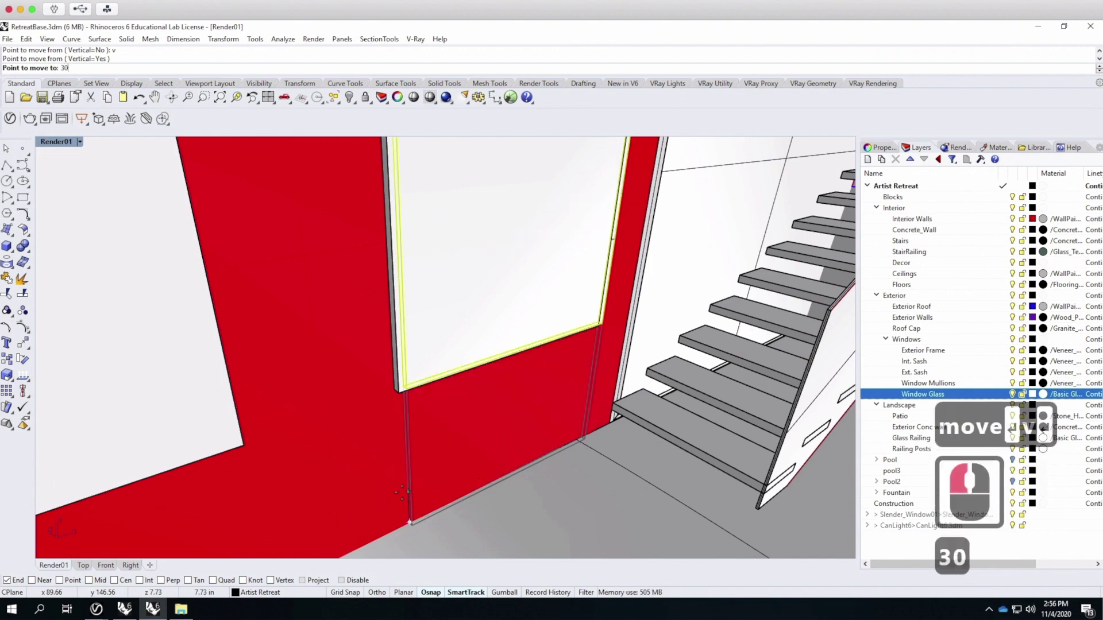
pyautogui.press('Return')
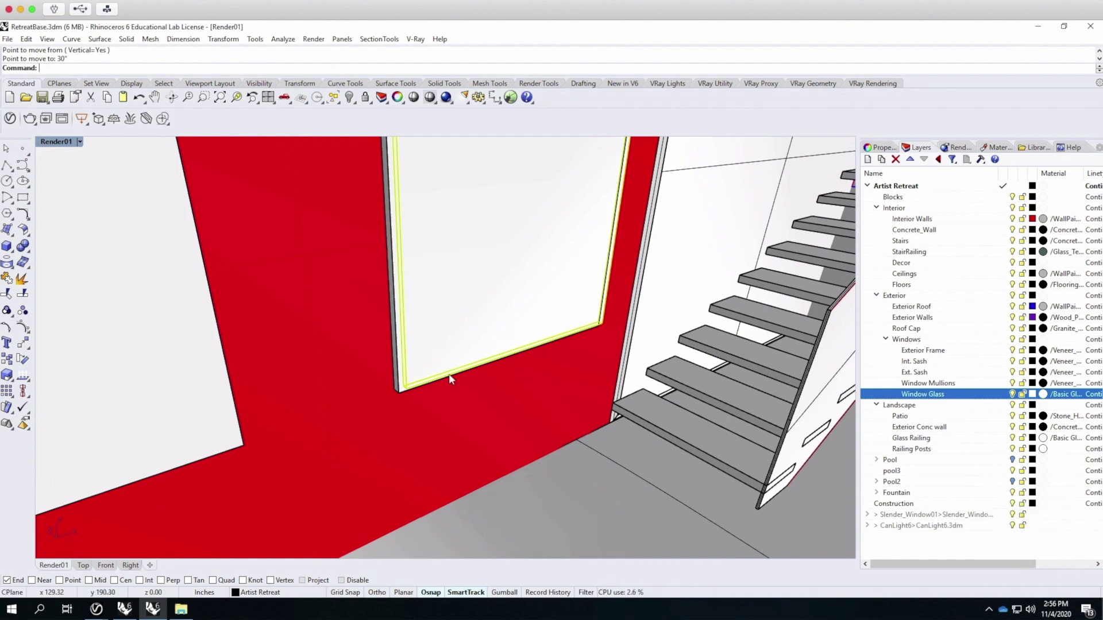
# Delete the selected extra box overlapping the wall panel beside the stairs, and select the remaining panel.
pyautogui.write('del')
pyautogui.press('Return')
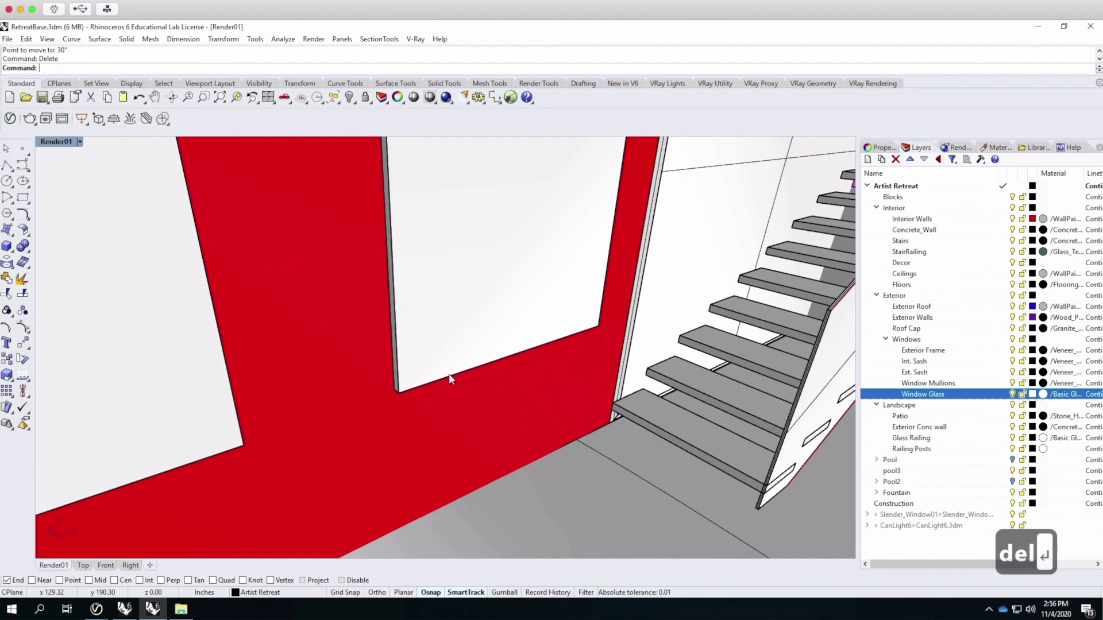
pyautogui.click(462, 334)
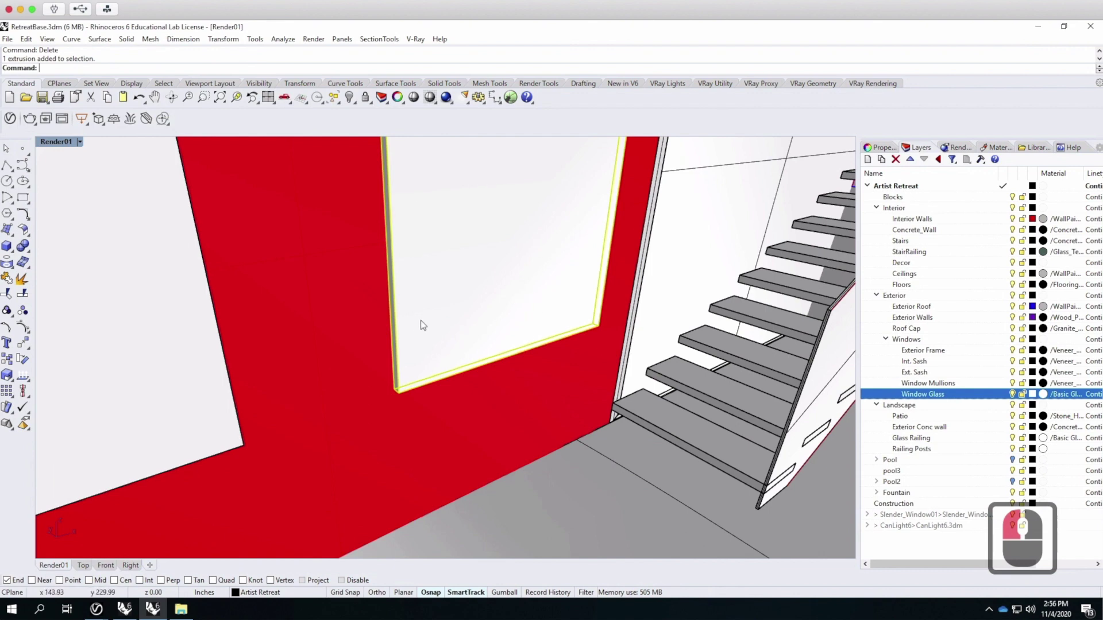
# Create a new Generic V-Ray material in the scene's material list.
pyautogui.click(10, 119)
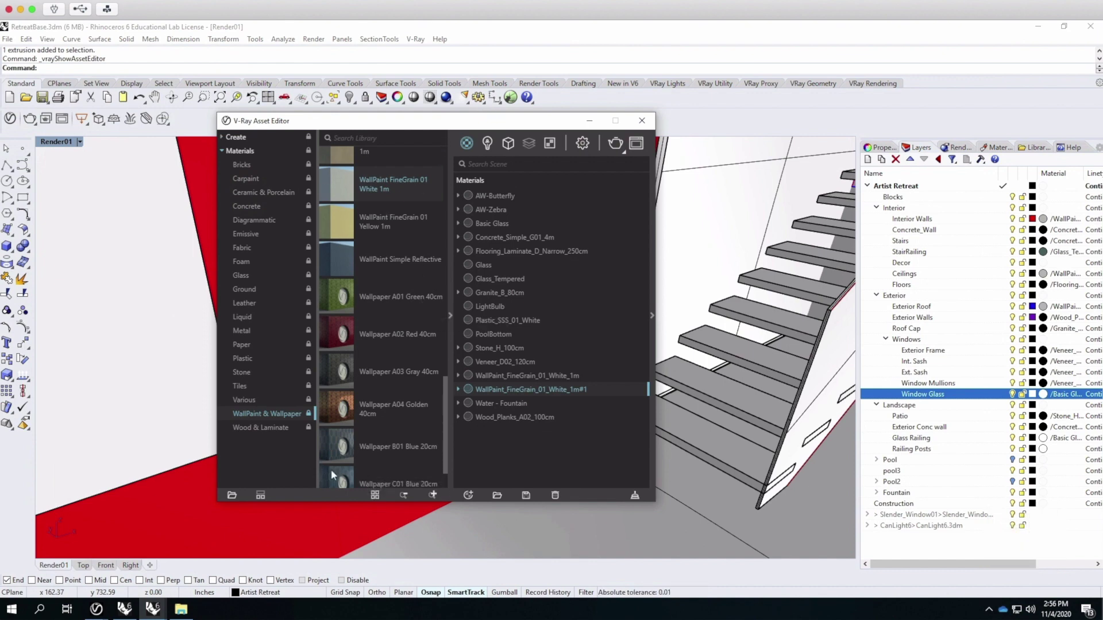
pyautogui.click(466, 143)
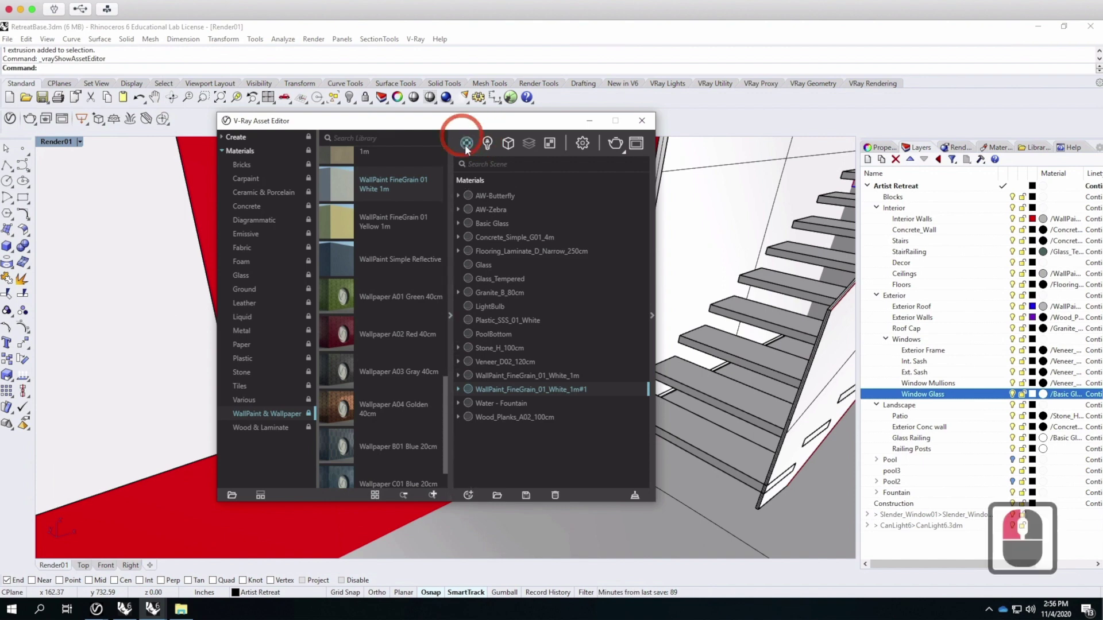
pyautogui.click(468, 495)
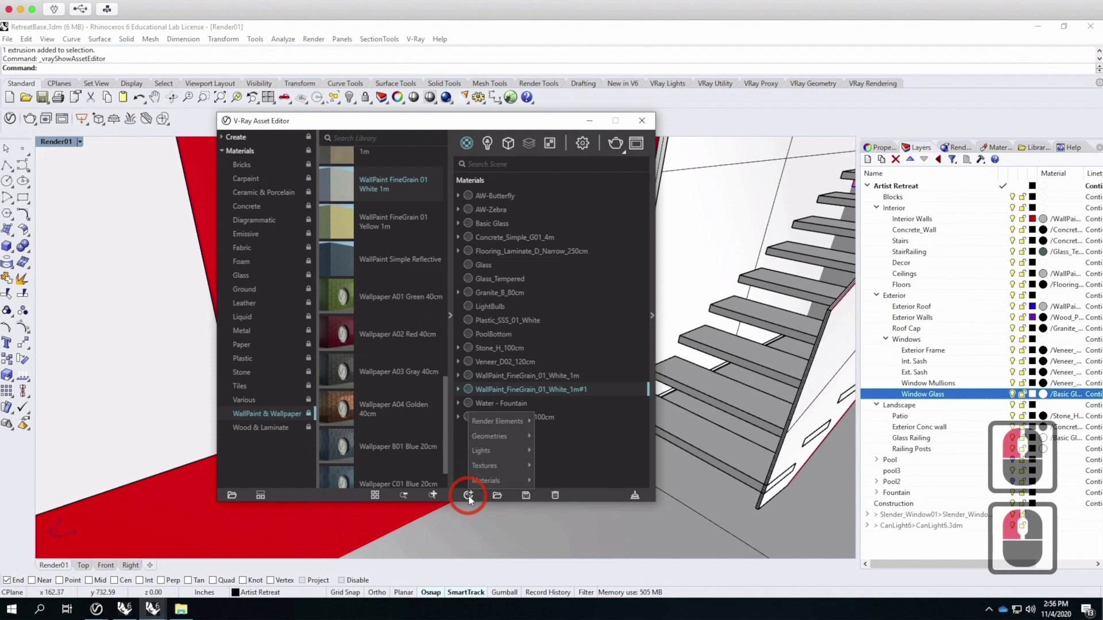
pyautogui.moveTo(489, 465)
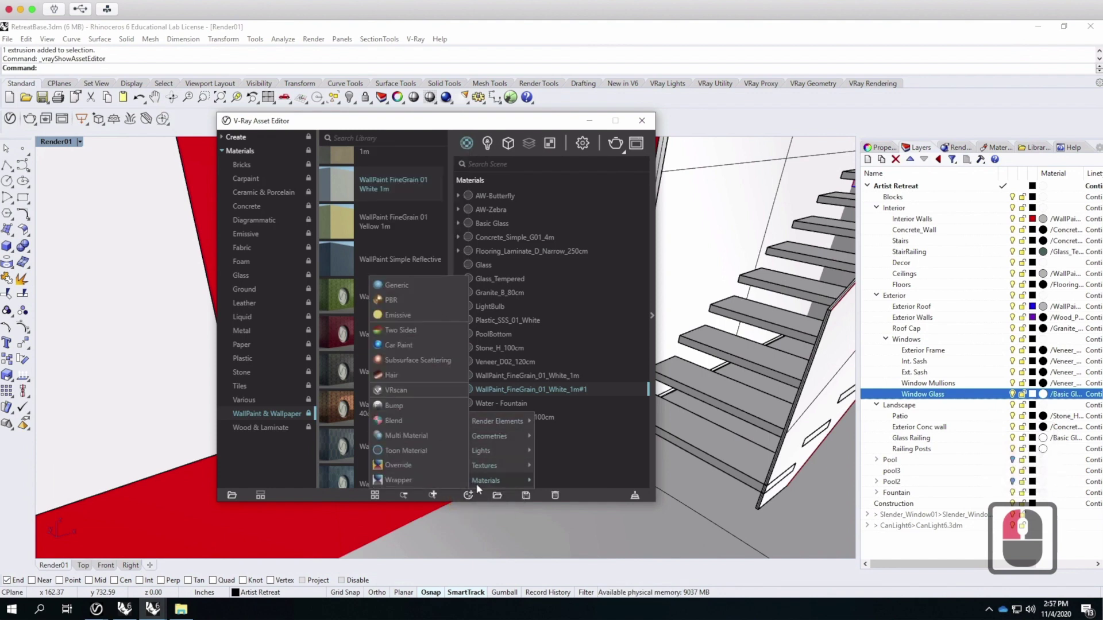
pyautogui.click(394, 285)
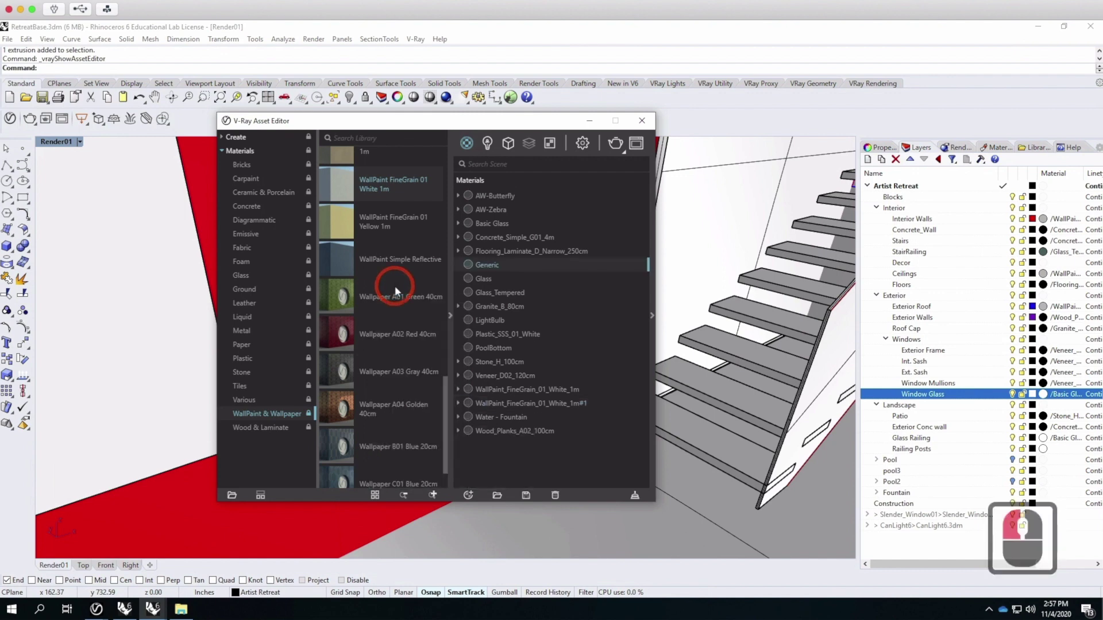
# Rename the new Generic material as "Art - " followed by the artist's name, and show its material settings.
pyautogui.click(491, 265)
pyautogui.doubleClick(491, 265)
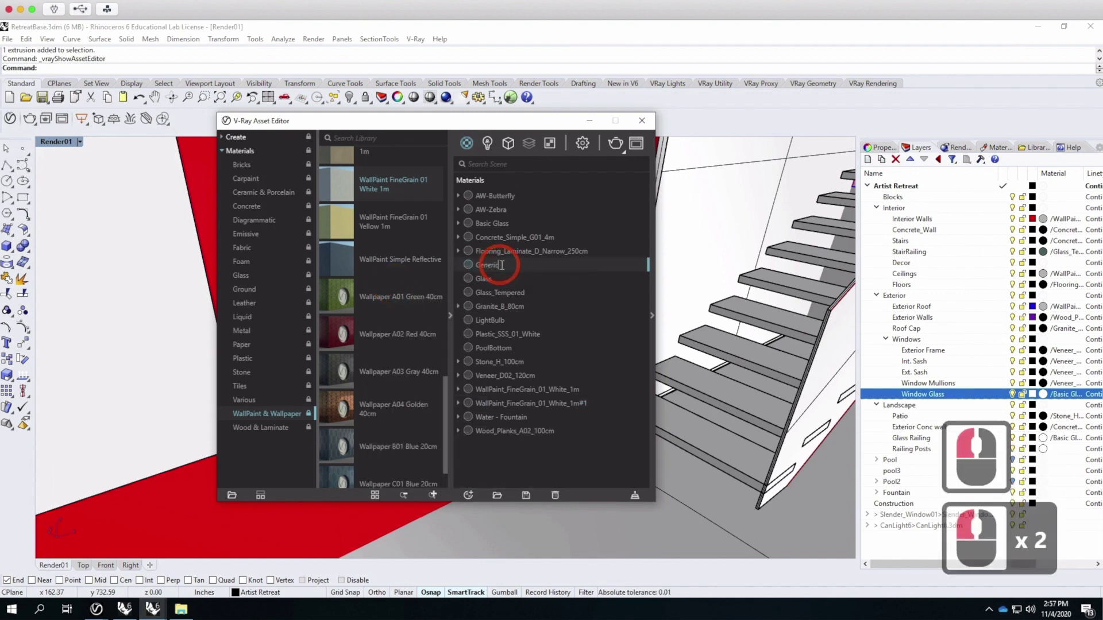
pyautogui.write('A')
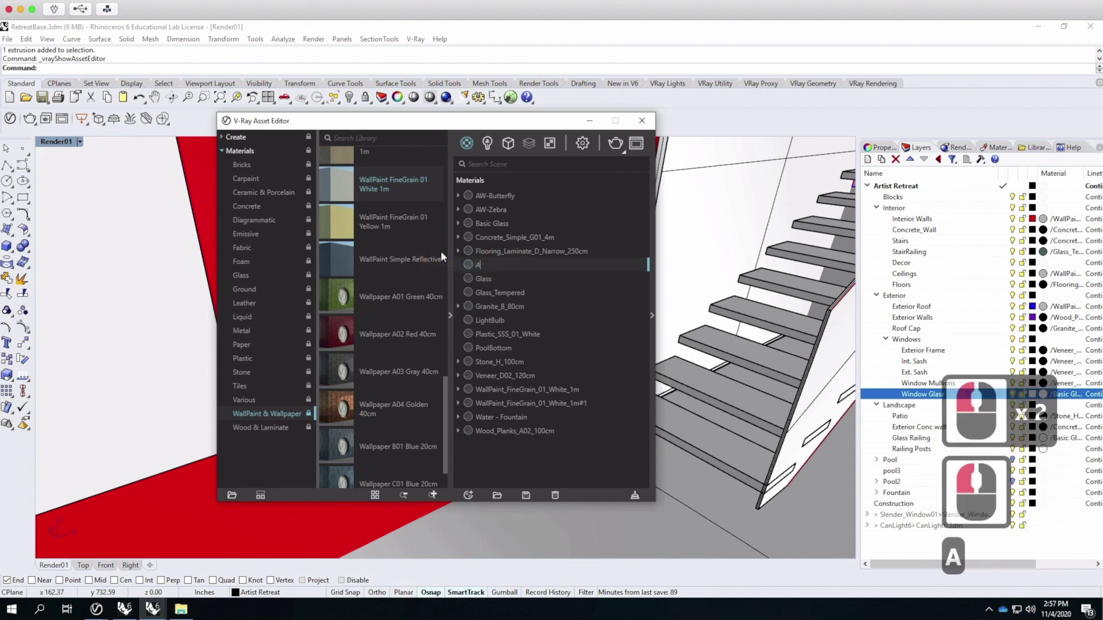
pyautogui.write('rt - Grant')
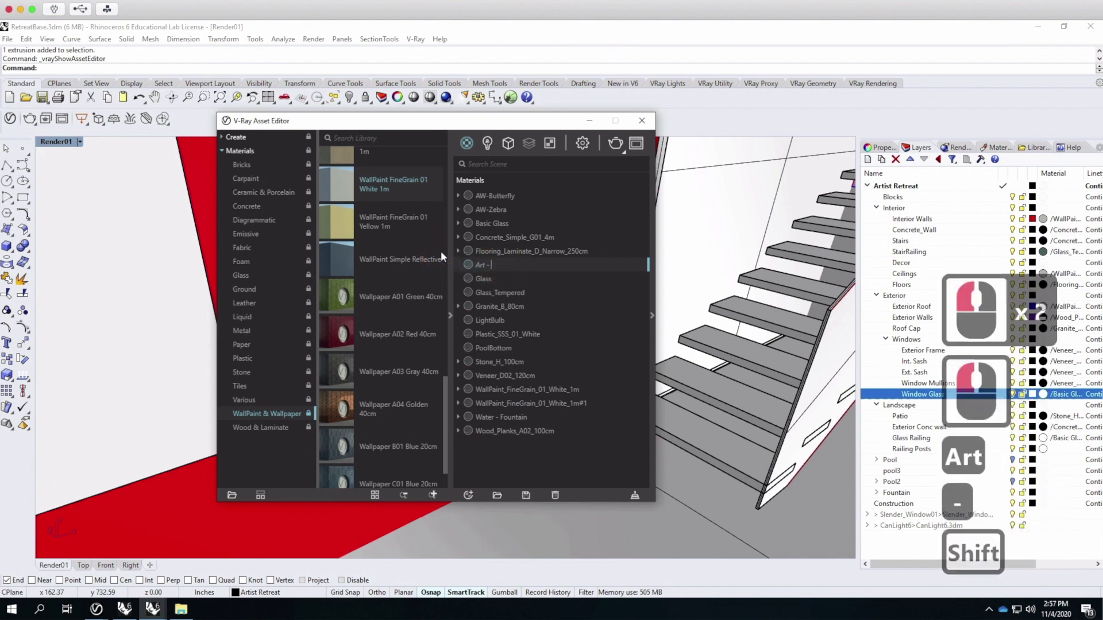
pyautogui.press('Return')
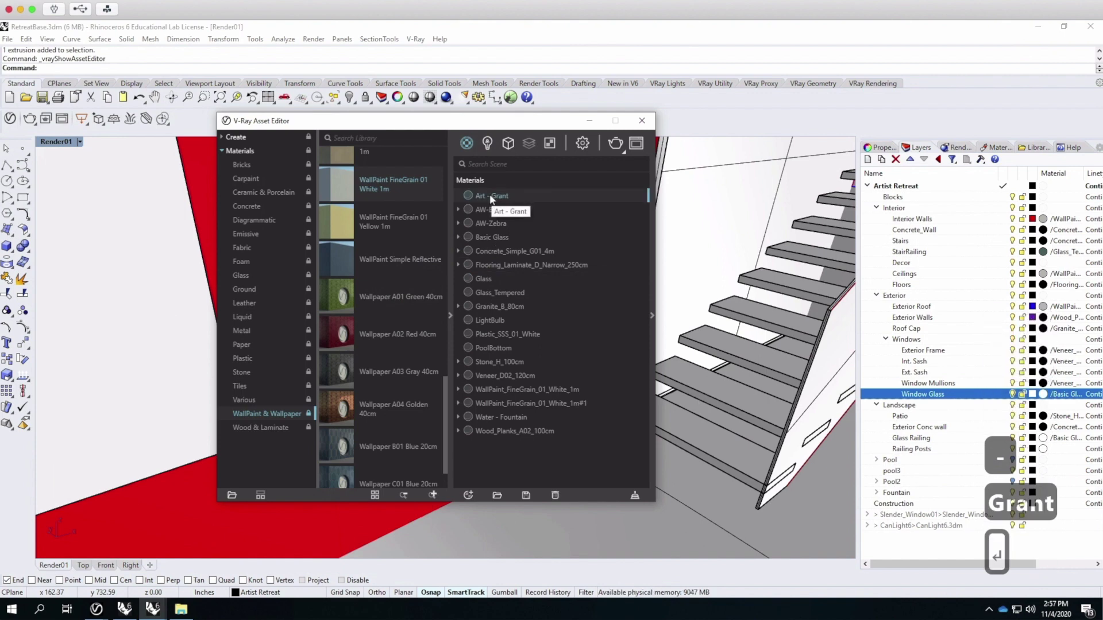
pyautogui.click(652, 316)
pyautogui.moveTo(724, 123); pyautogui.dragTo(666, 127)
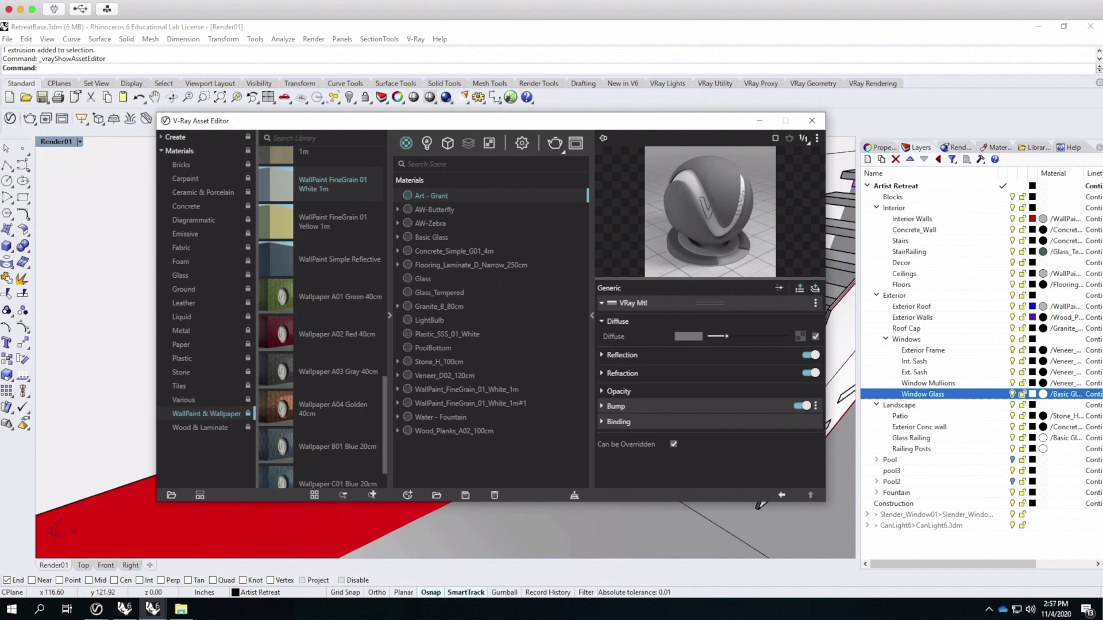
# Switch to the web browser, search for "unsplash" in a new tab and open the Unsplash site.
pyautogui.press('super+Tab')
pyautogui.press('super+t')
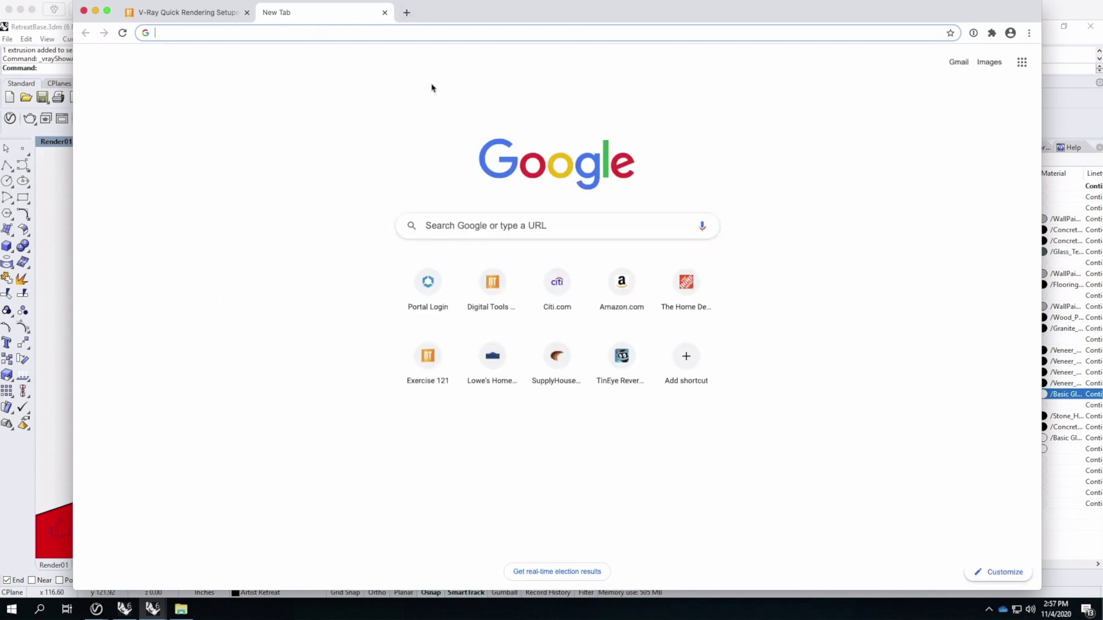
pyautogui.write('uns')
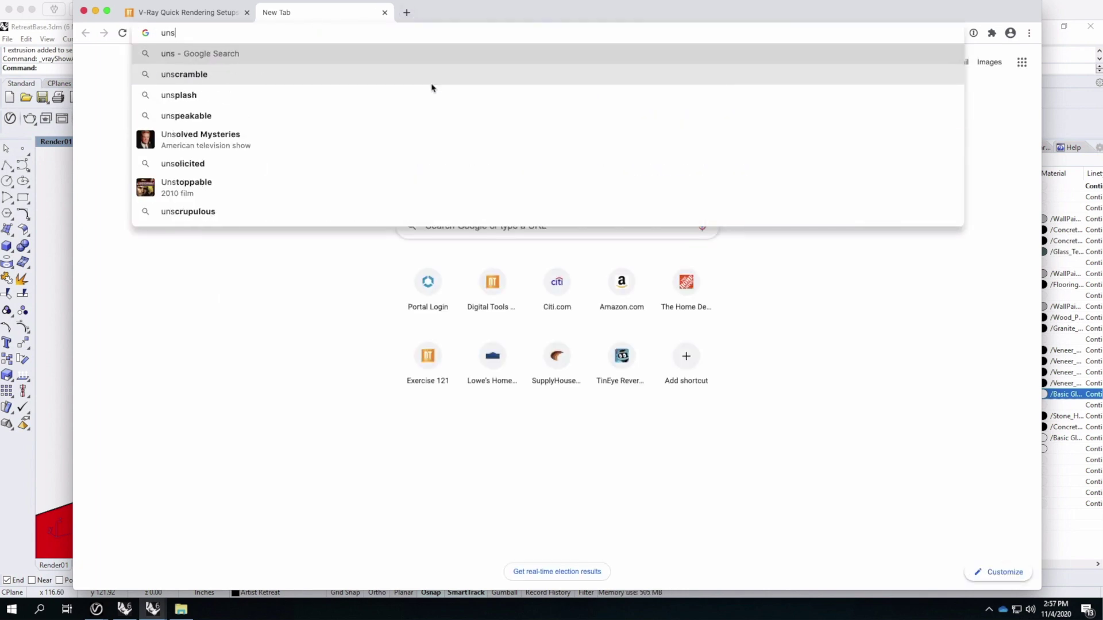
pyautogui.write('plash')
pyautogui.press('Return')
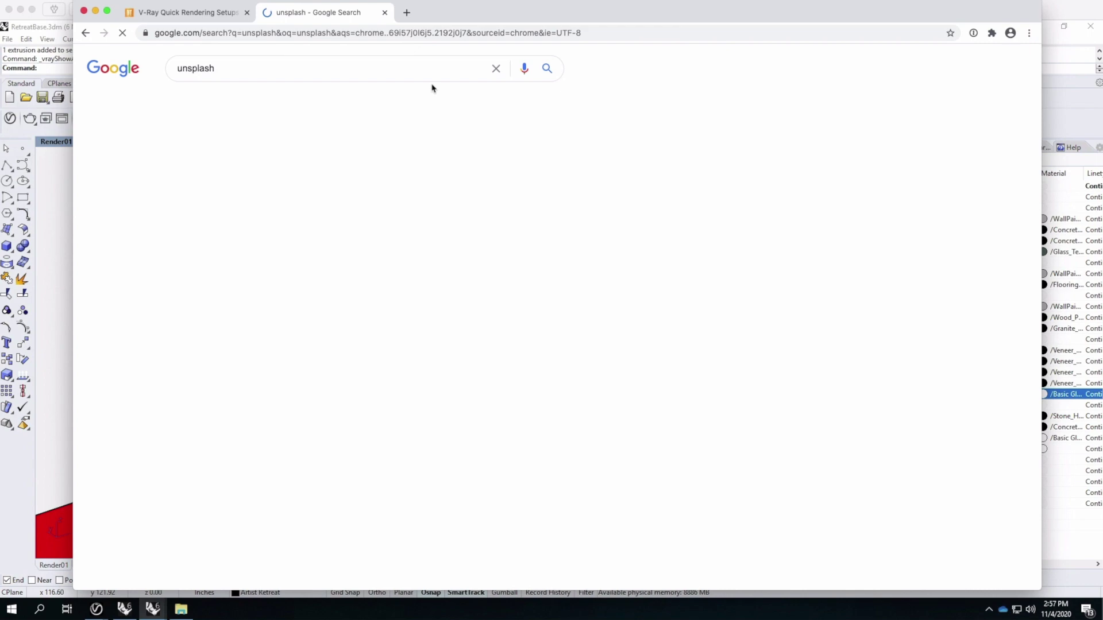
pyautogui.click(224, 167)
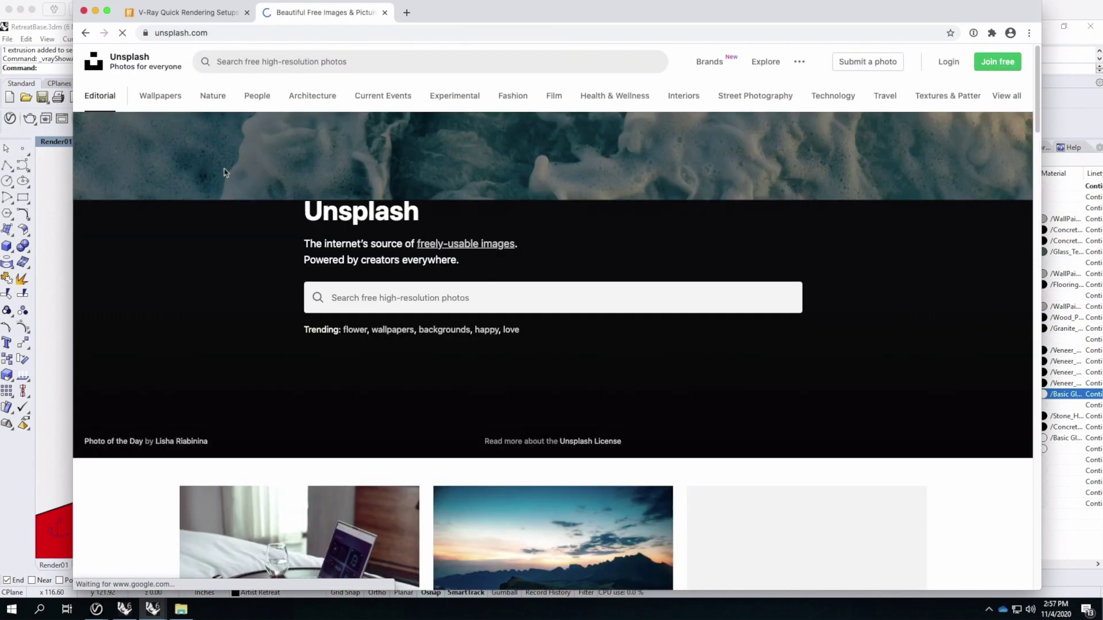
# Download the free Unsplash photo of mountains under a blue sunset sky and show the downloaded file in Finder.
pyautogui.scroll(-4, 574, 366)
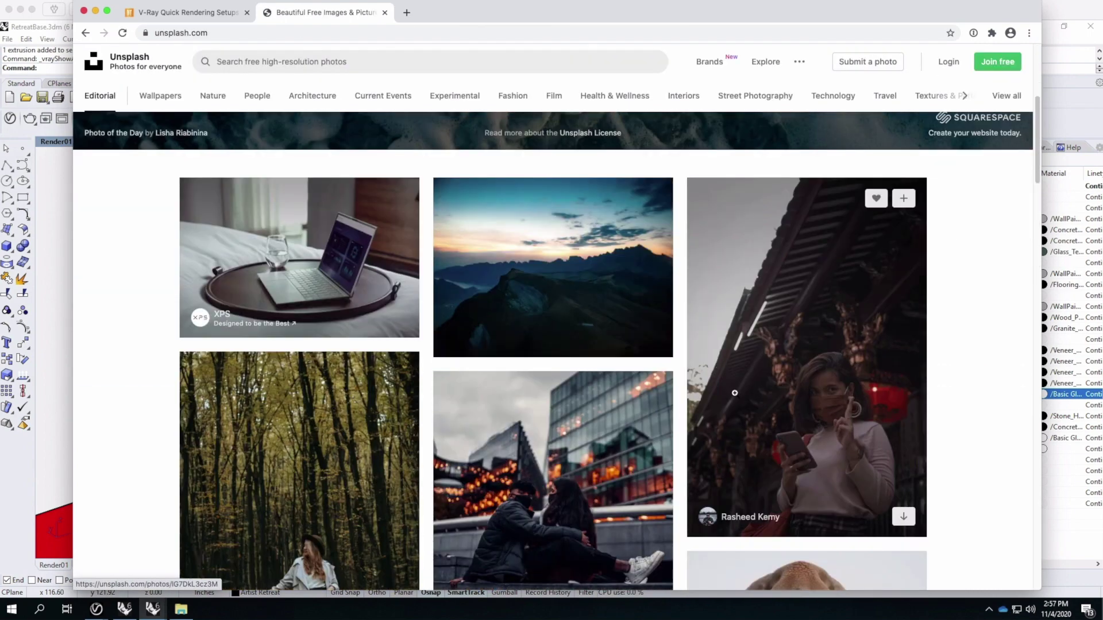
pyautogui.click(587, 255)
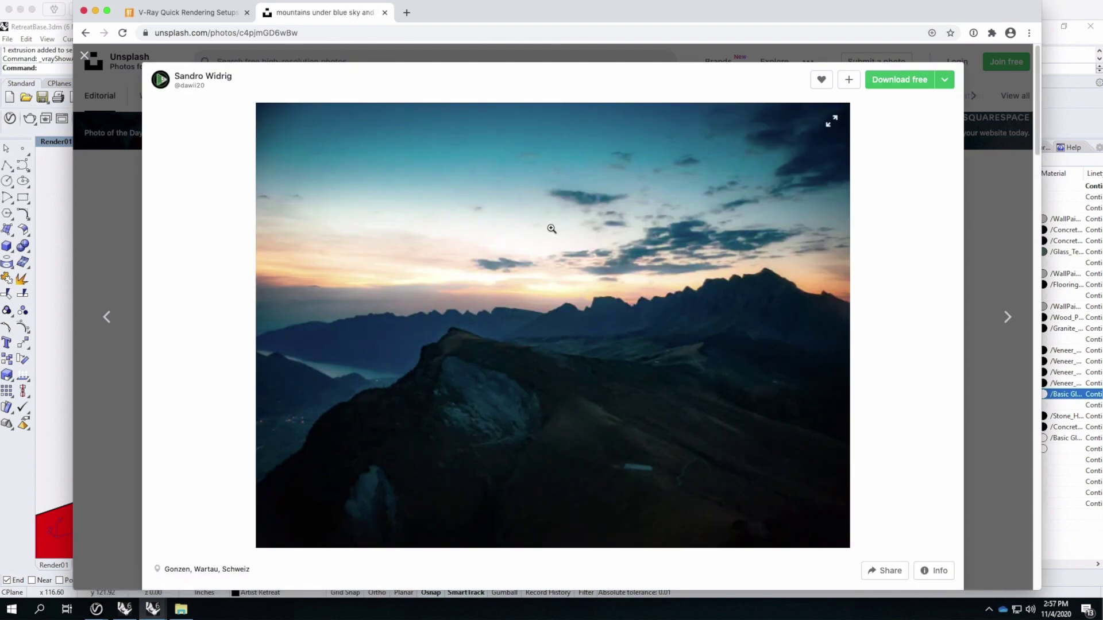
pyautogui.click(899, 79)
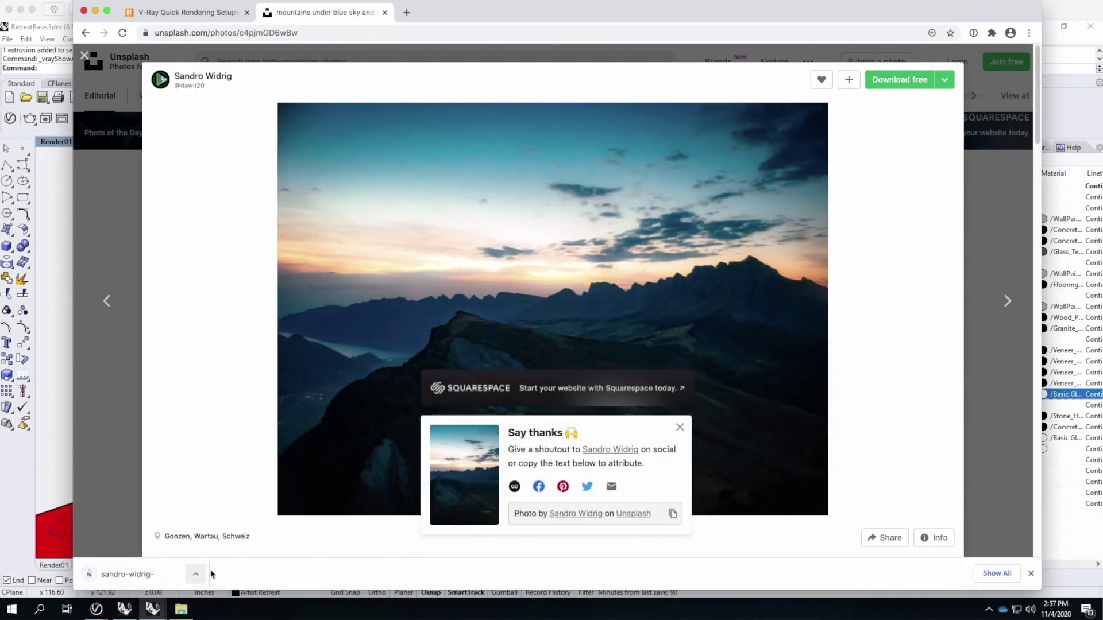
pyautogui.click(195, 574)
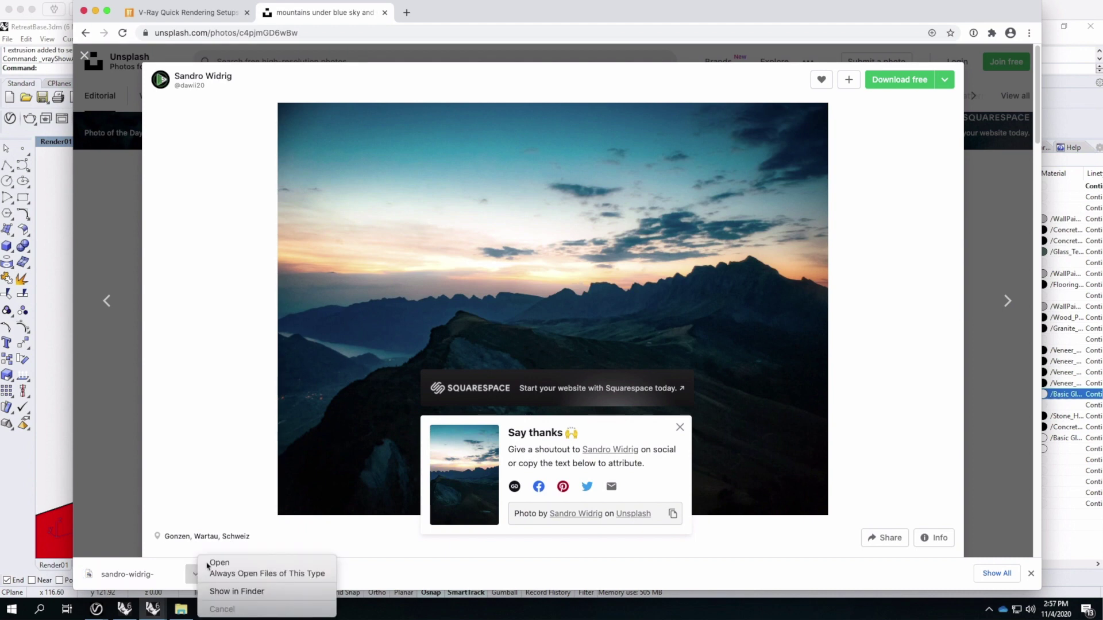
pyautogui.click(239, 592)
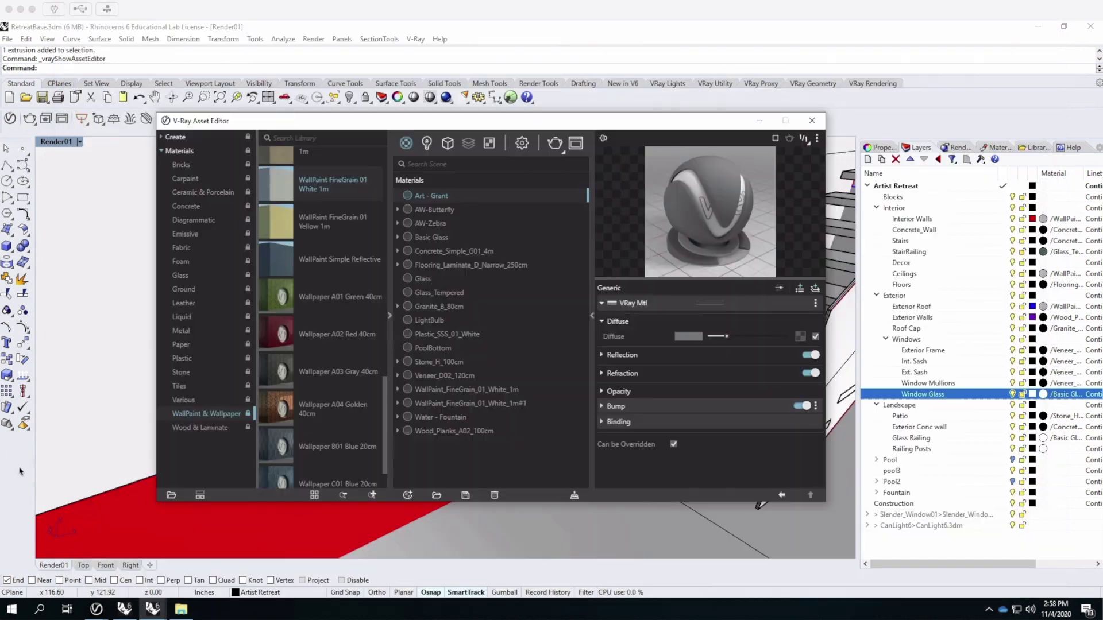
# Switch to Rhino and load the downloaded Unsplash JPG from the Mac's Downloads folder as the art material's diffuse bitmap.
pyautogui.click(18, 465)
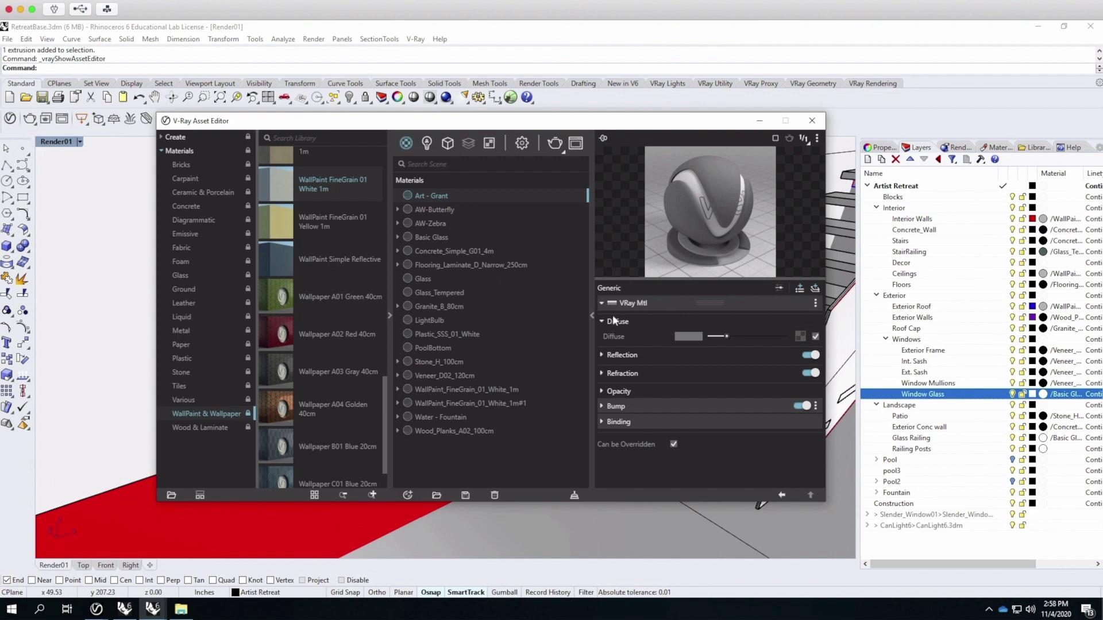
pyautogui.click(800, 336)
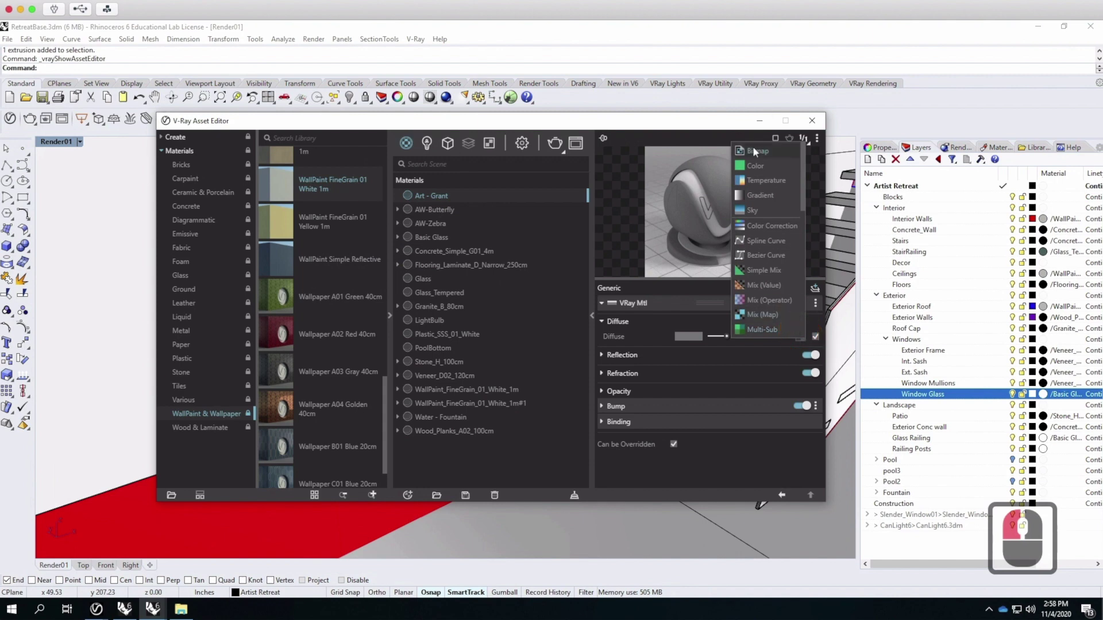
pyautogui.click(754, 151)
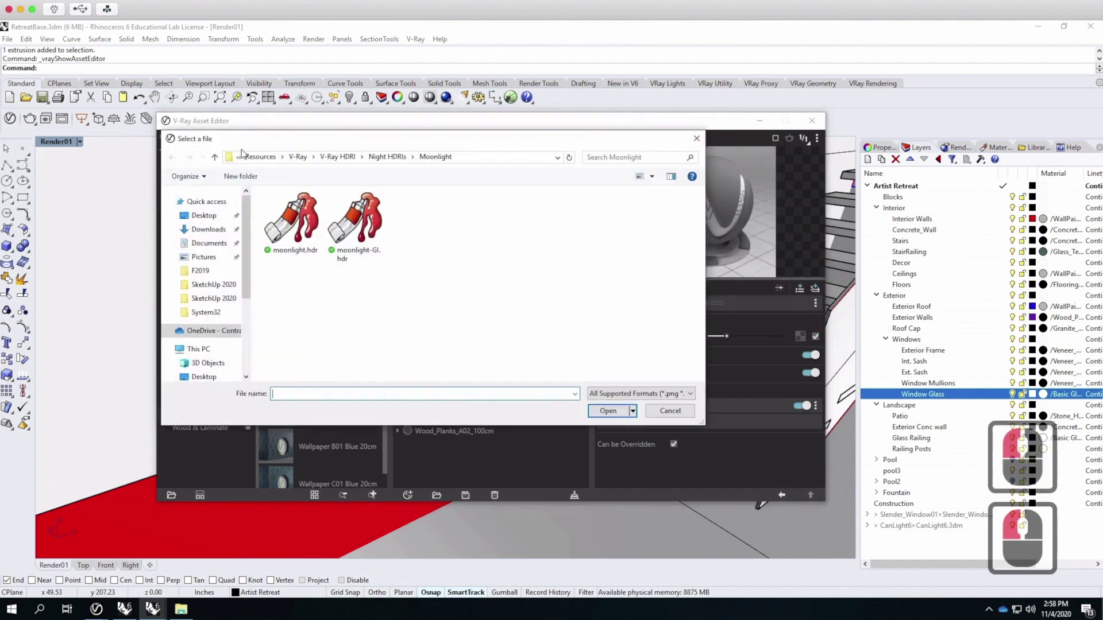
pyautogui.moveTo(246, 237); pyautogui.dragTo(249, 324)
pyautogui.doubleClick(218, 338)
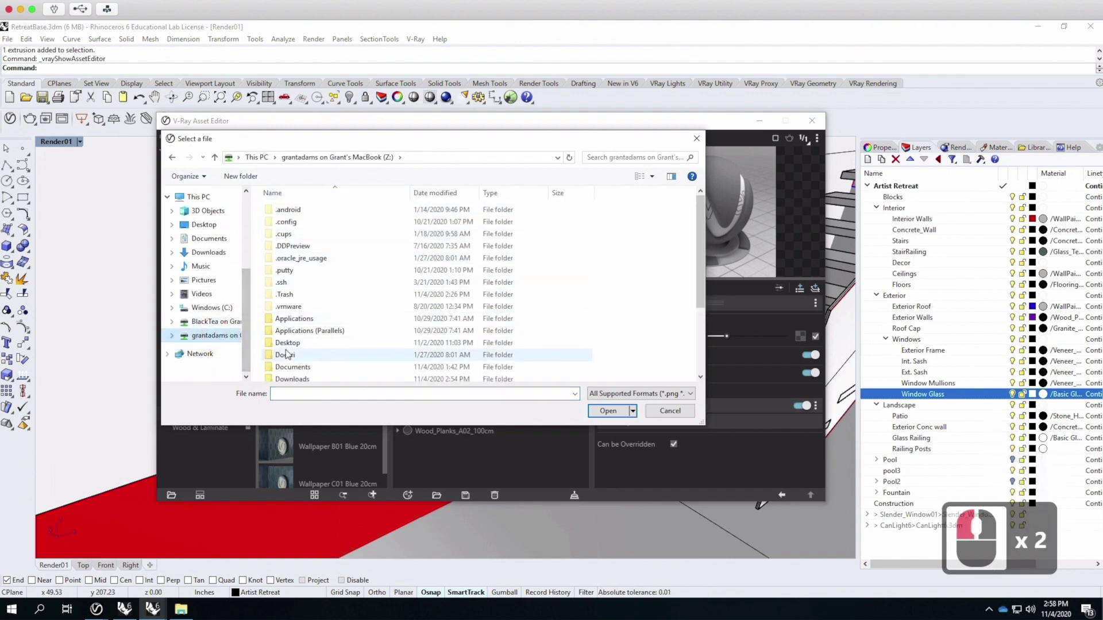
pyautogui.doubleClick(295, 378)
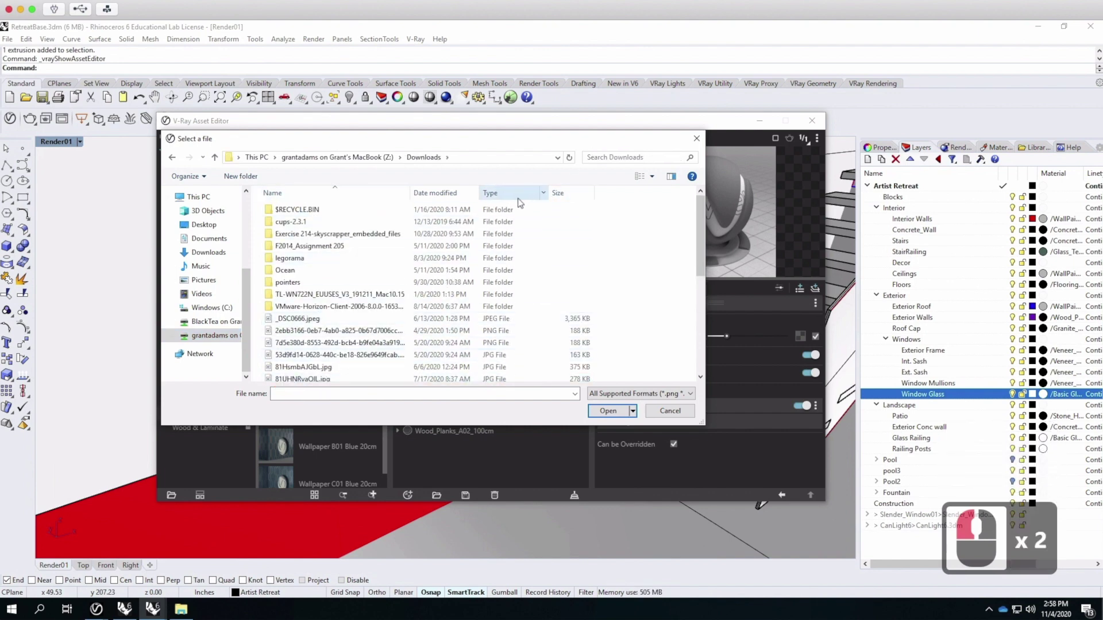
pyautogui.click(426, 196)
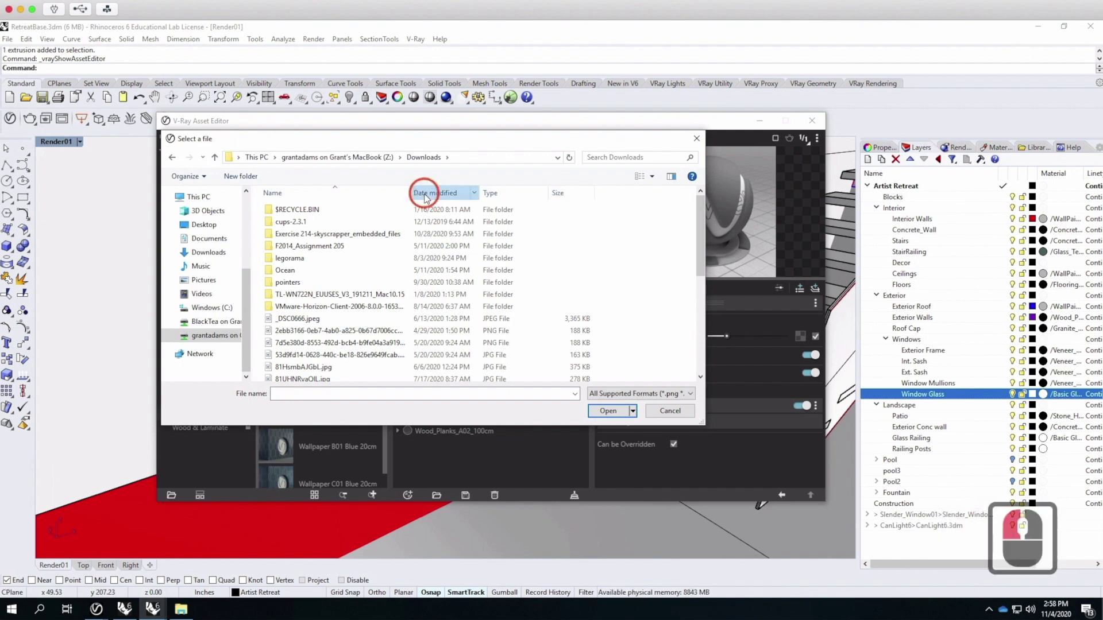
pyautogui.click(328, 209)
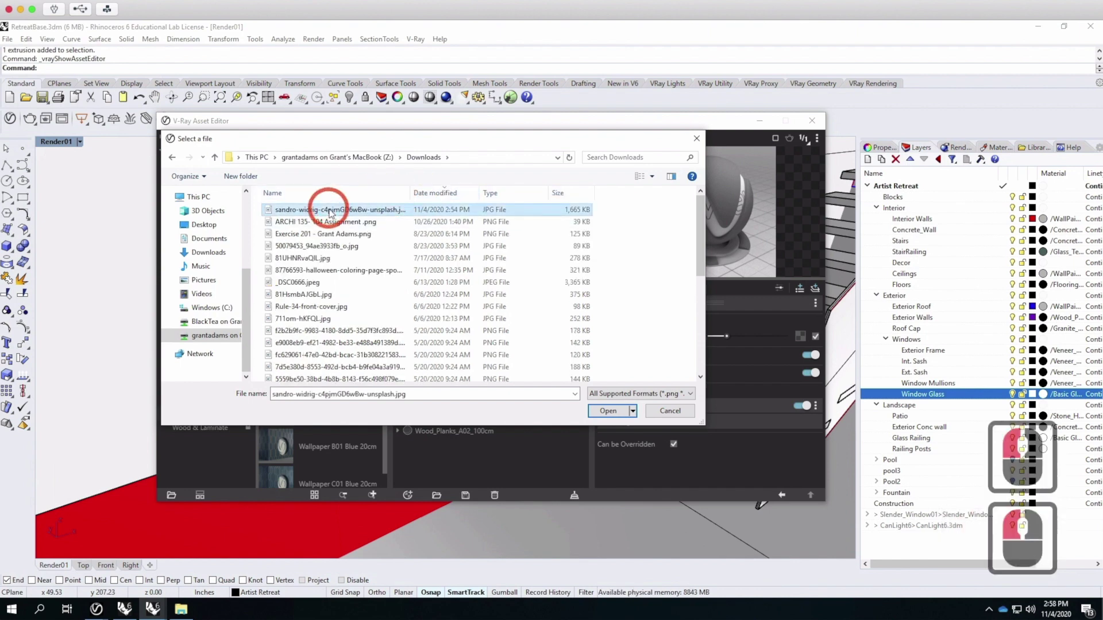
pyautogui.click(624, 417)
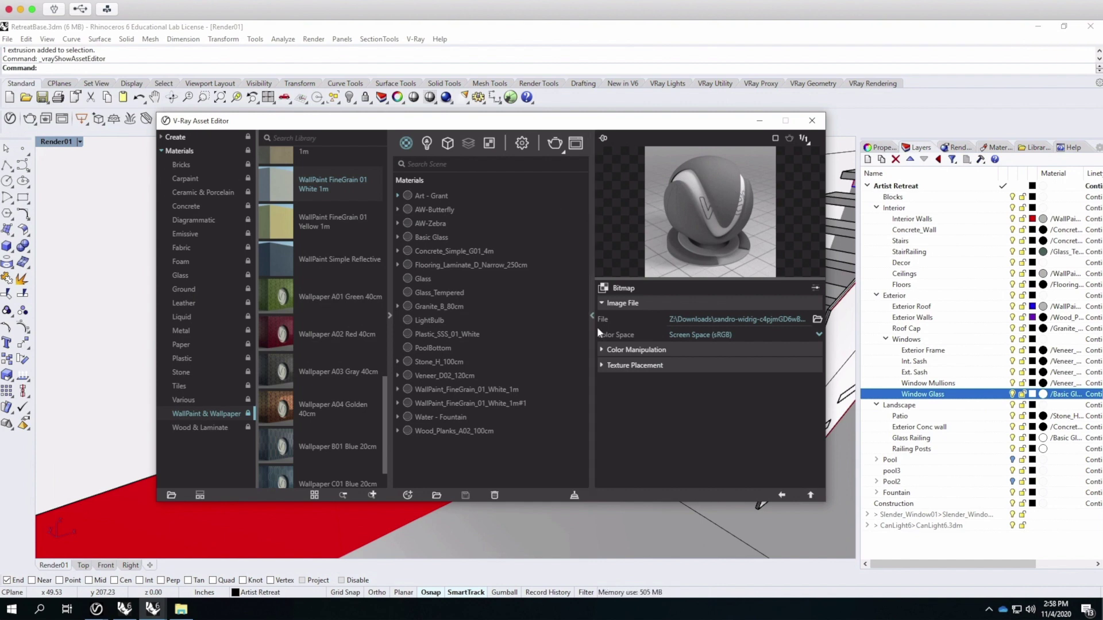
# Check the bitmap's texture placement settings, and apply the art material to the selected wall panel.
pyautogui.click(601, 366)
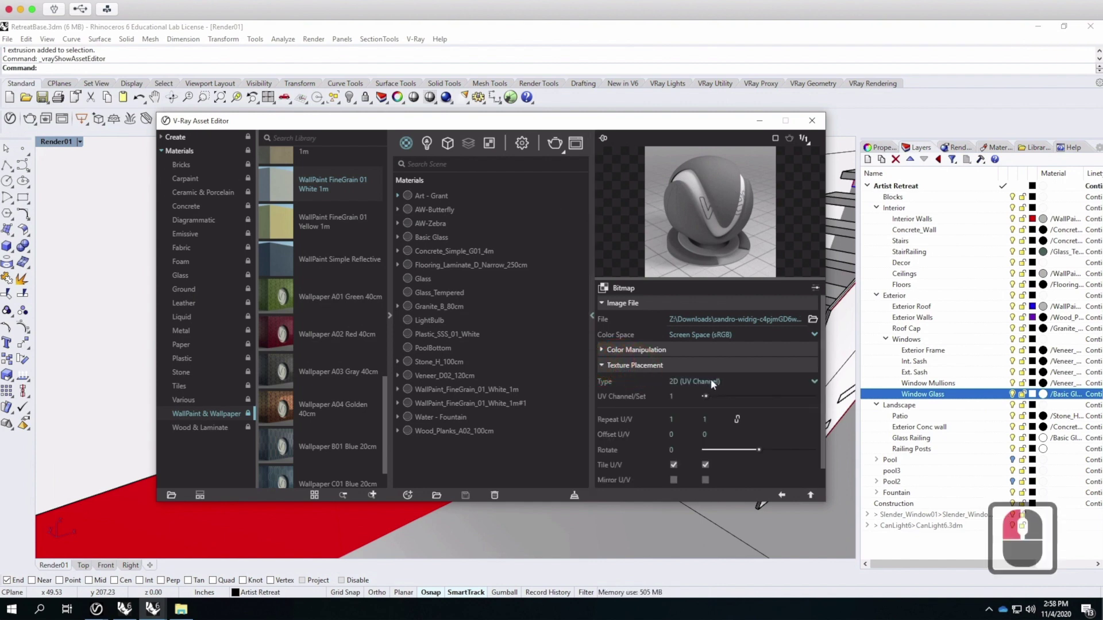
pyautogui.click(442, 197)
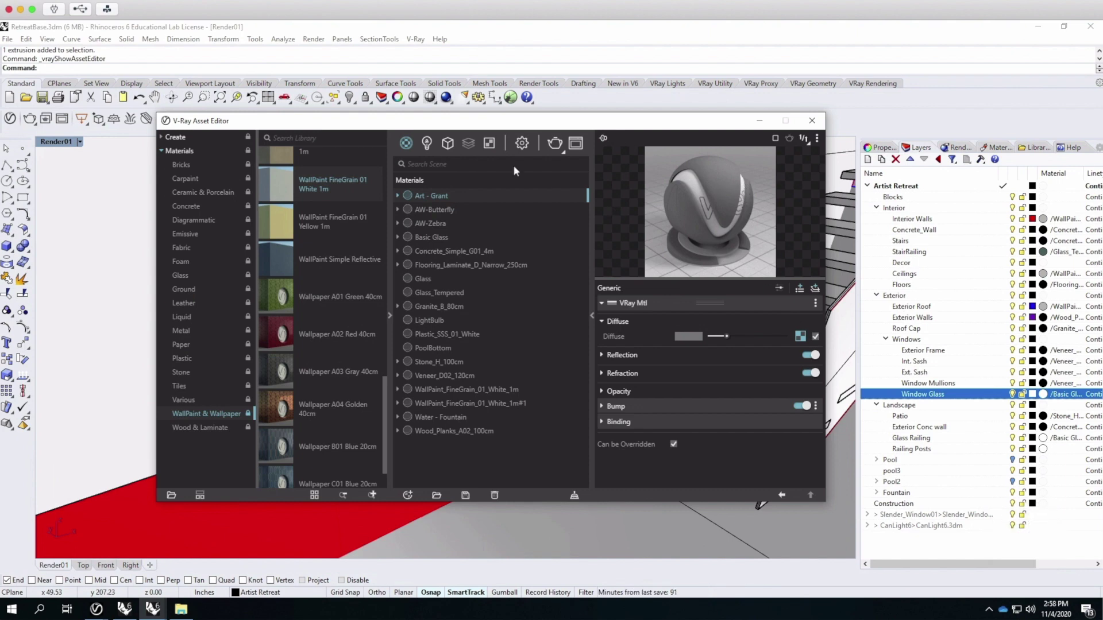
pyautogui.moveTo(421, 128); pyautogui.dragTo(452, 343)
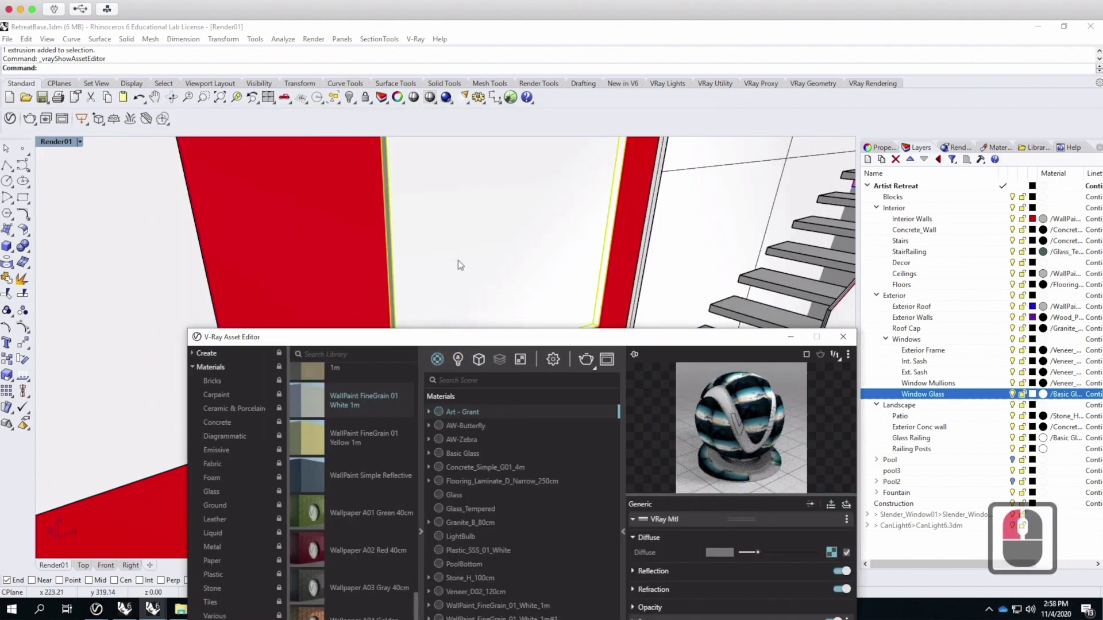
pyautogui.rightClick(469, 412)
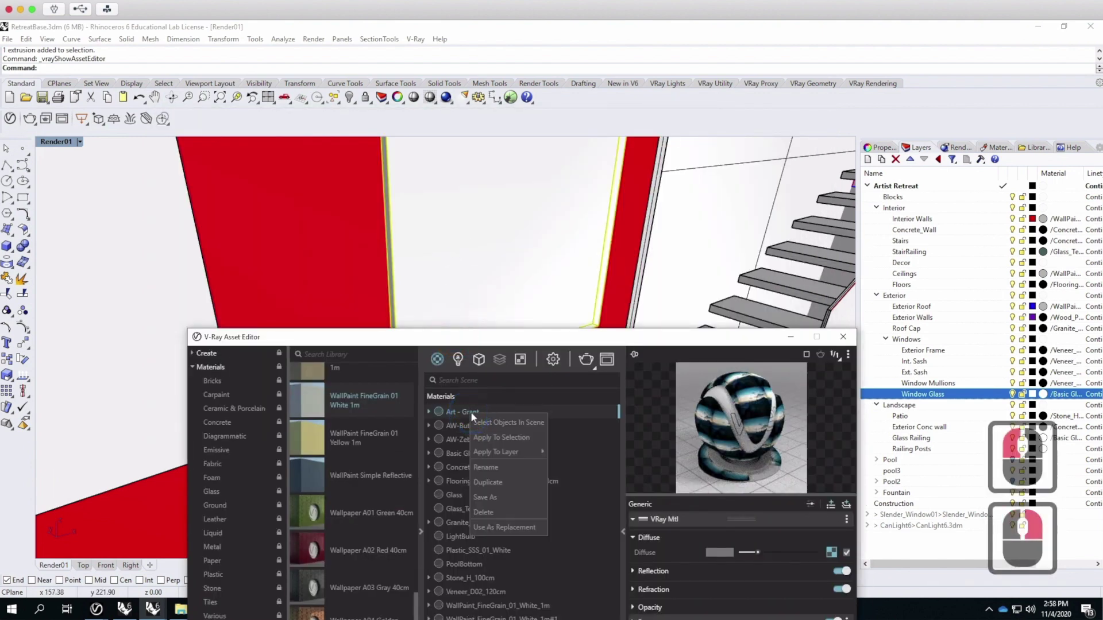
pyautogui.click(512, 436)
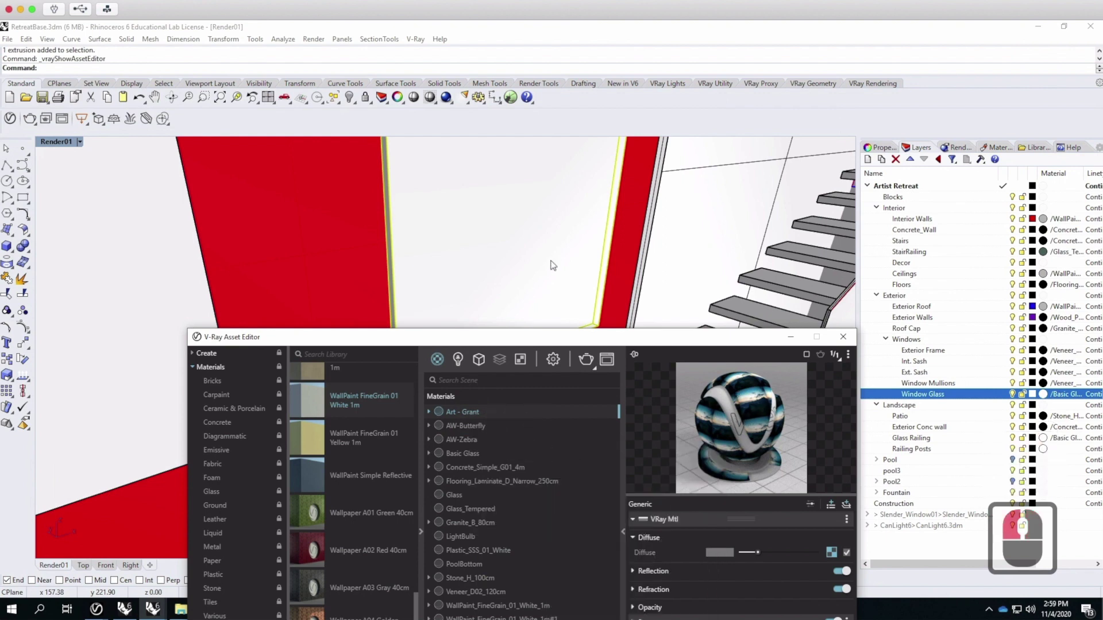
# Close the V-Ray Asset Editor and set the Render01 viewport's display mode to Rendered.
pyautogui.click(842, 337)
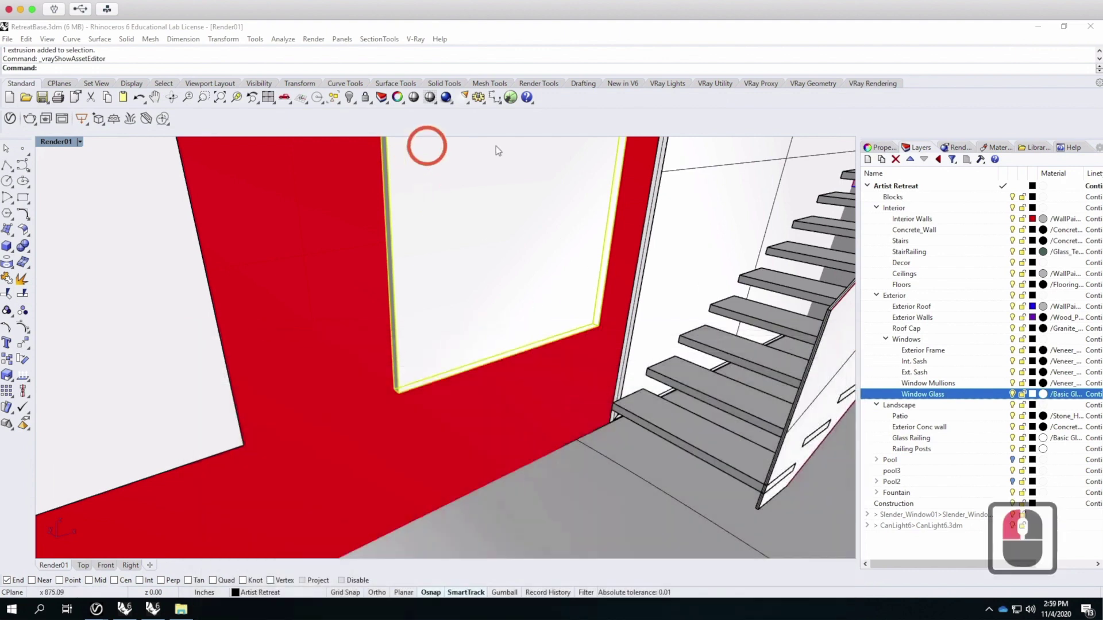
pyautogui.click(80, 141)
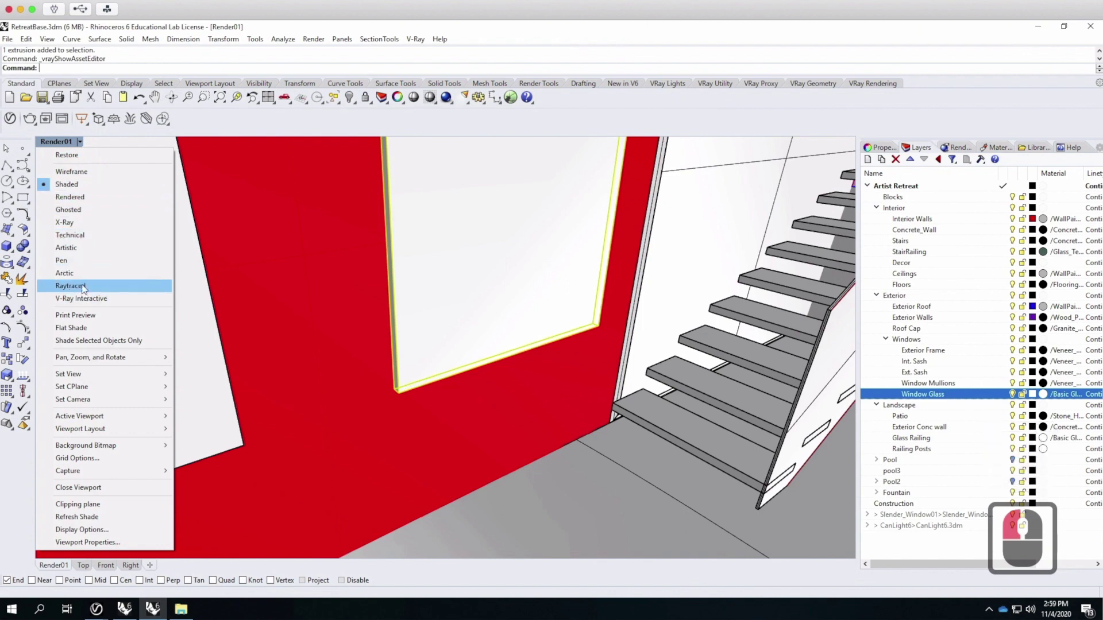
pyautogui.click(69, 197)
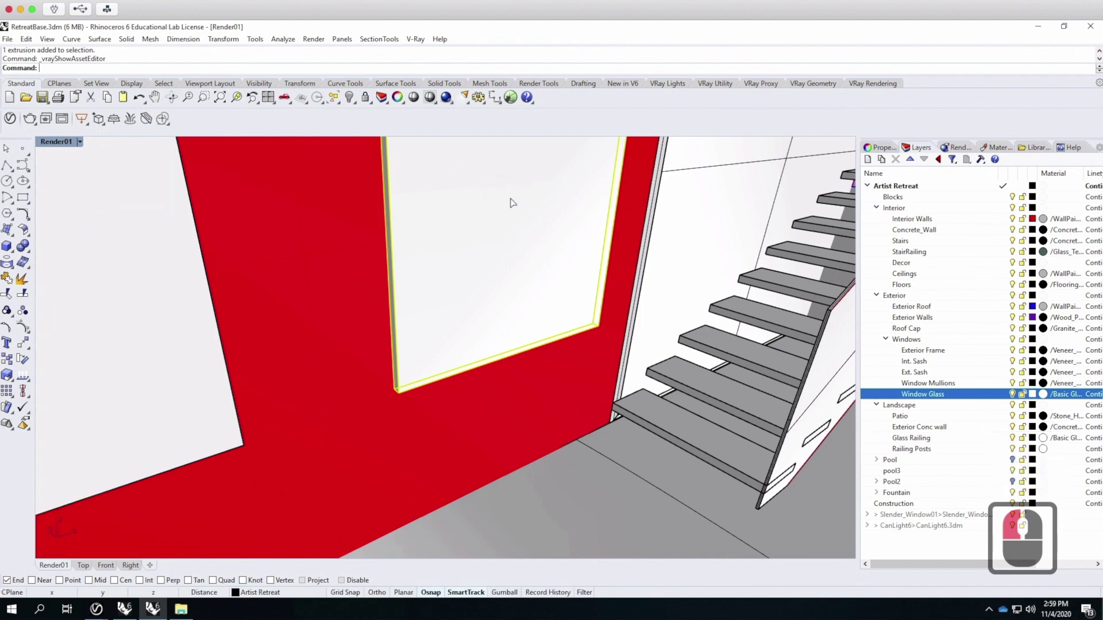
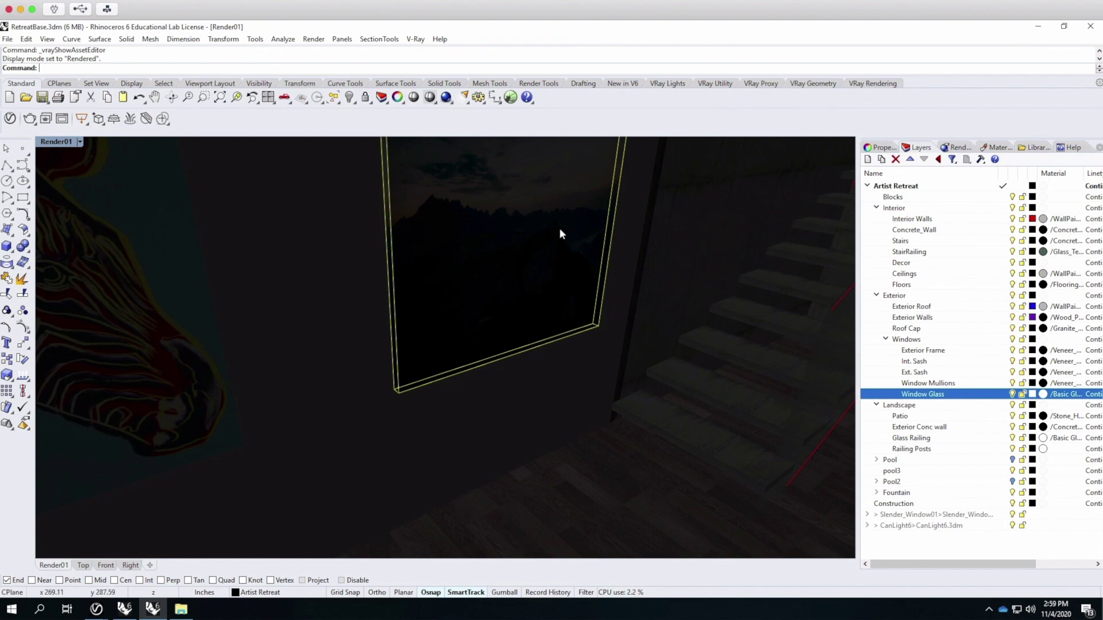
# Replace the art panel's texture mapping with planar UV mapping from its lower corner to its opposite upper corner, using the length for the width.
pyautogui.click(881, 149)
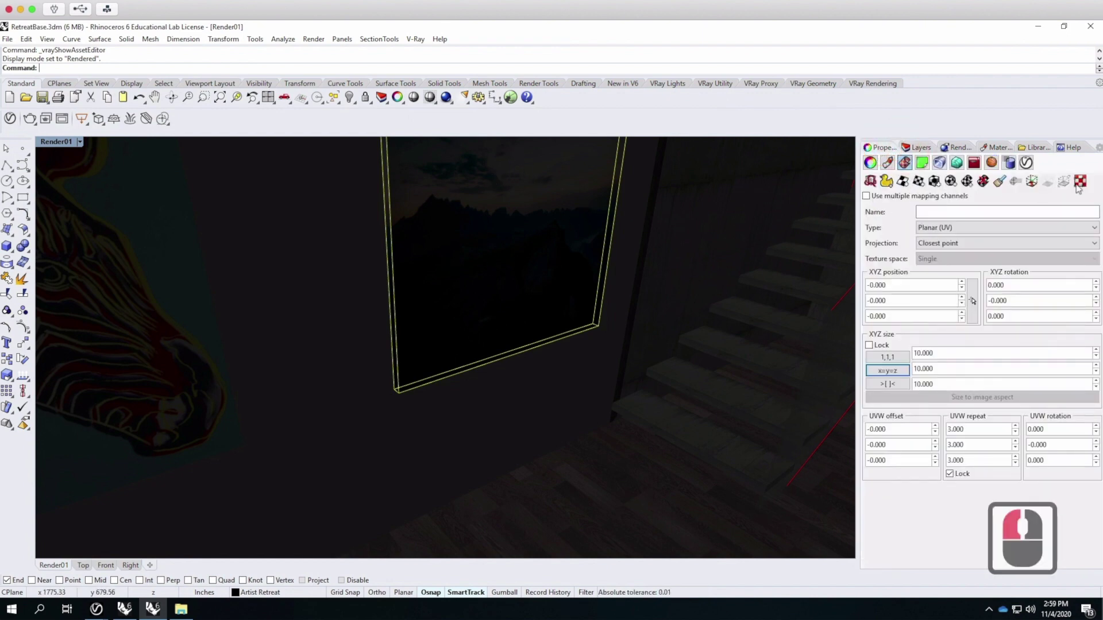
pyautogui.click(982, 181)
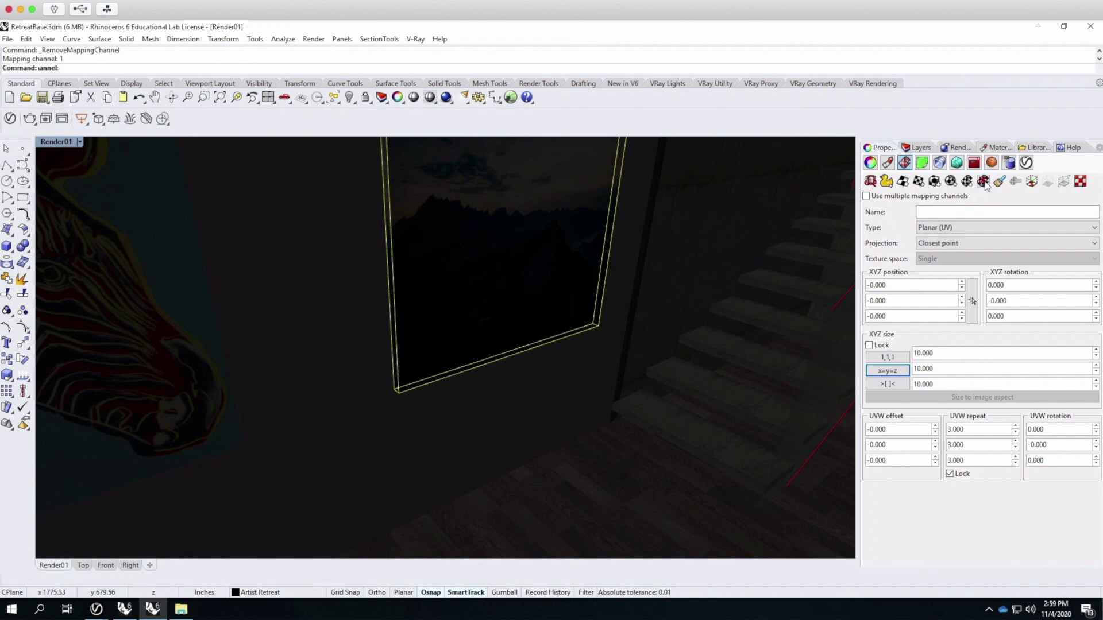
pyautogui.click(918, 182)
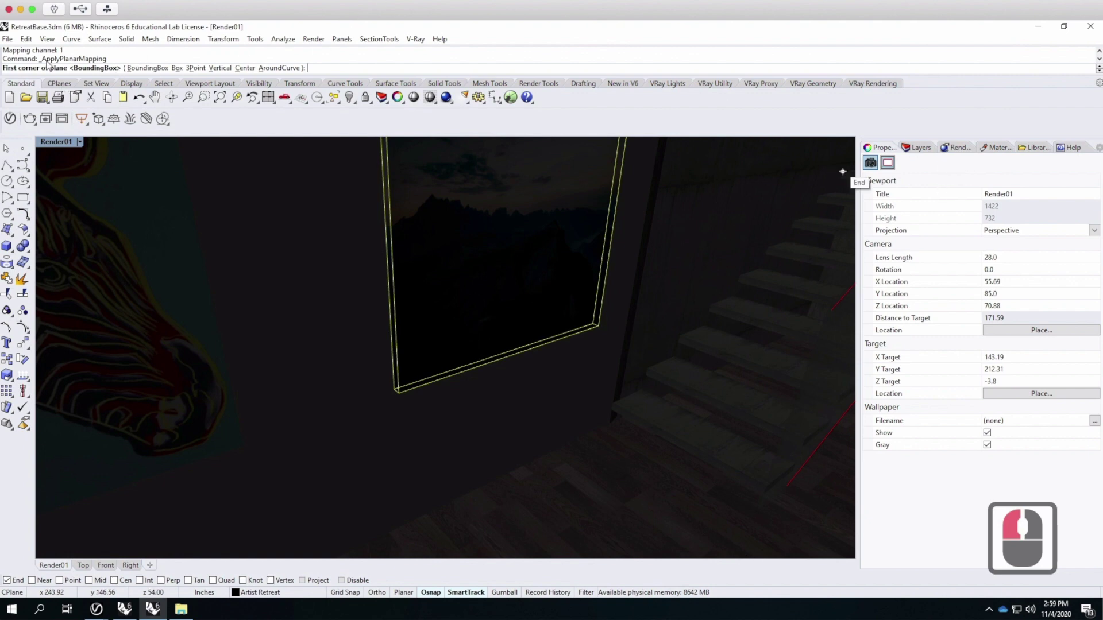
pyautogui.click(398, 392)
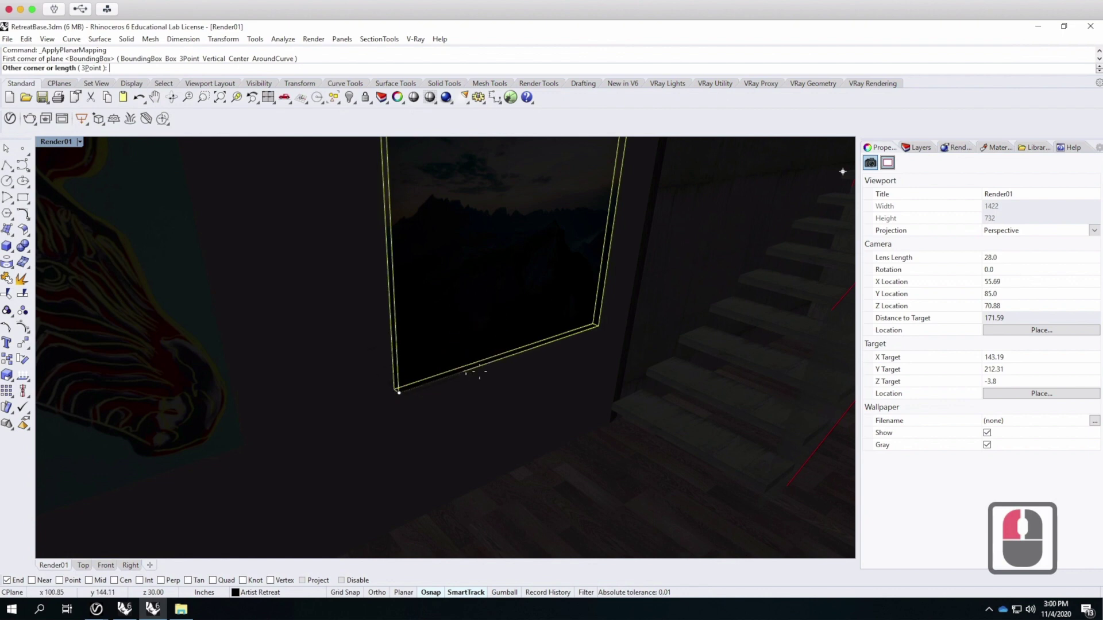
pyautogui.scroll(-2, 475, 371)
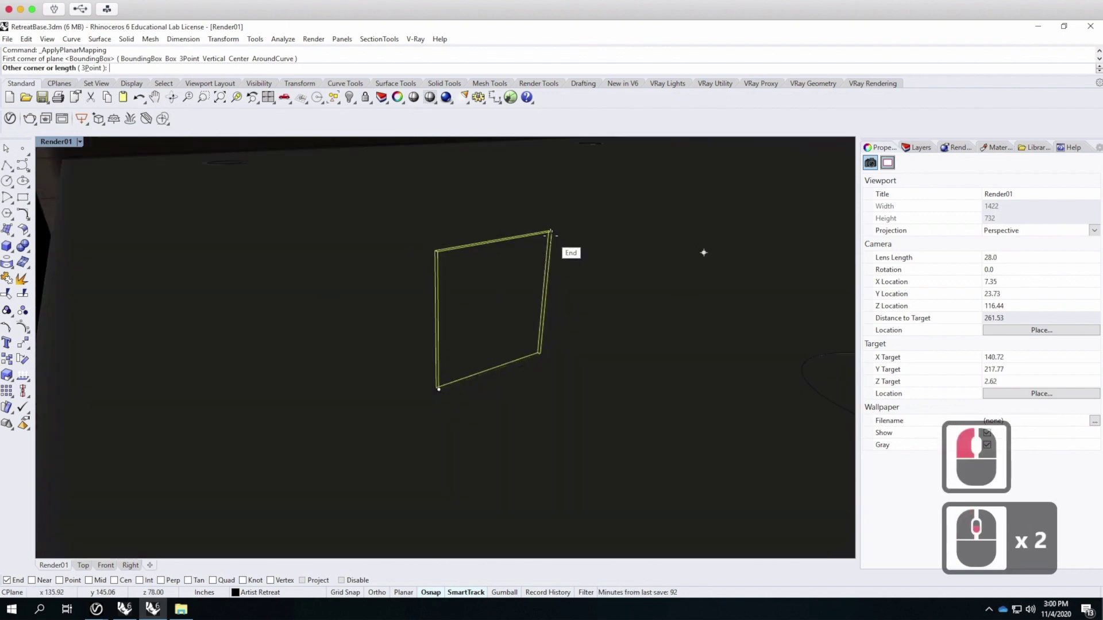
pyautogui.scroll(2, 552, 232)
pyautogui.click(555, 228)
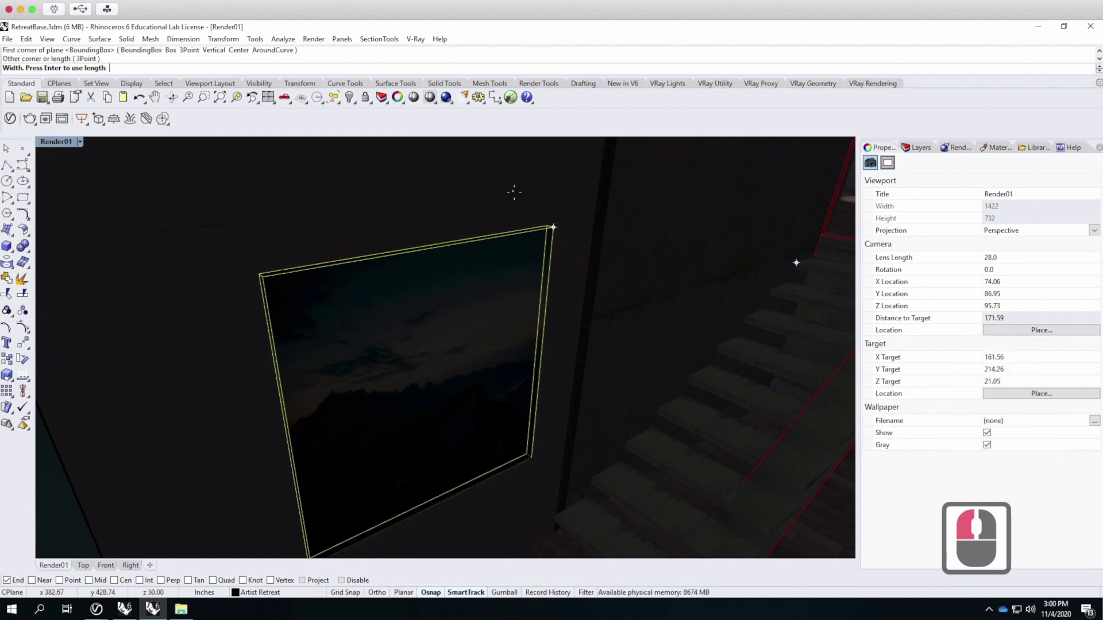
pyautogui.press('Return')
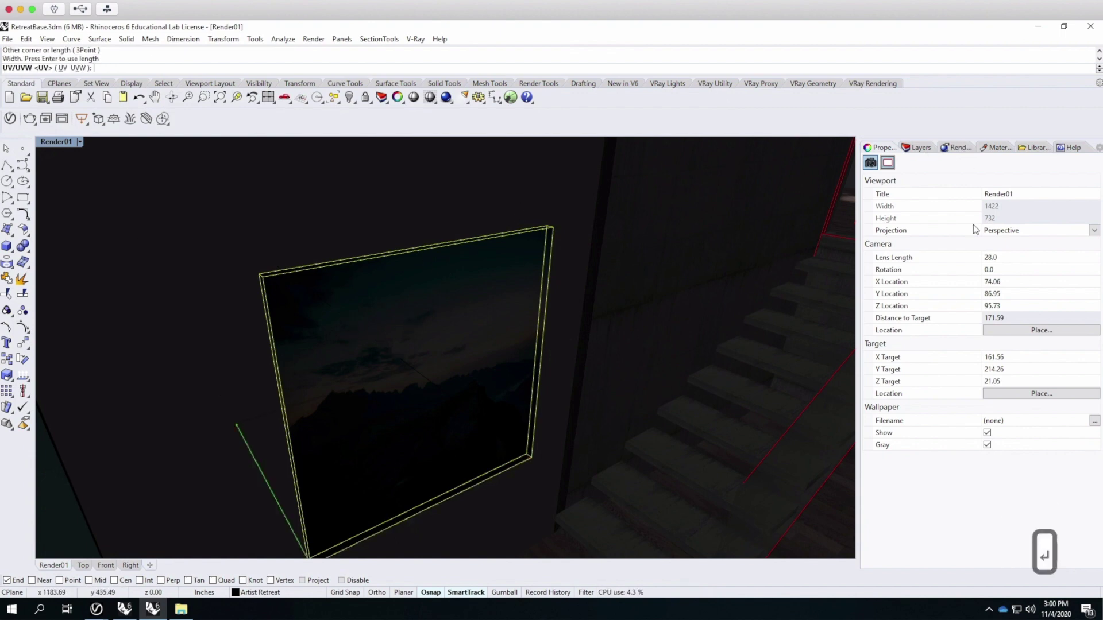
pyautogui.click(919, 149)
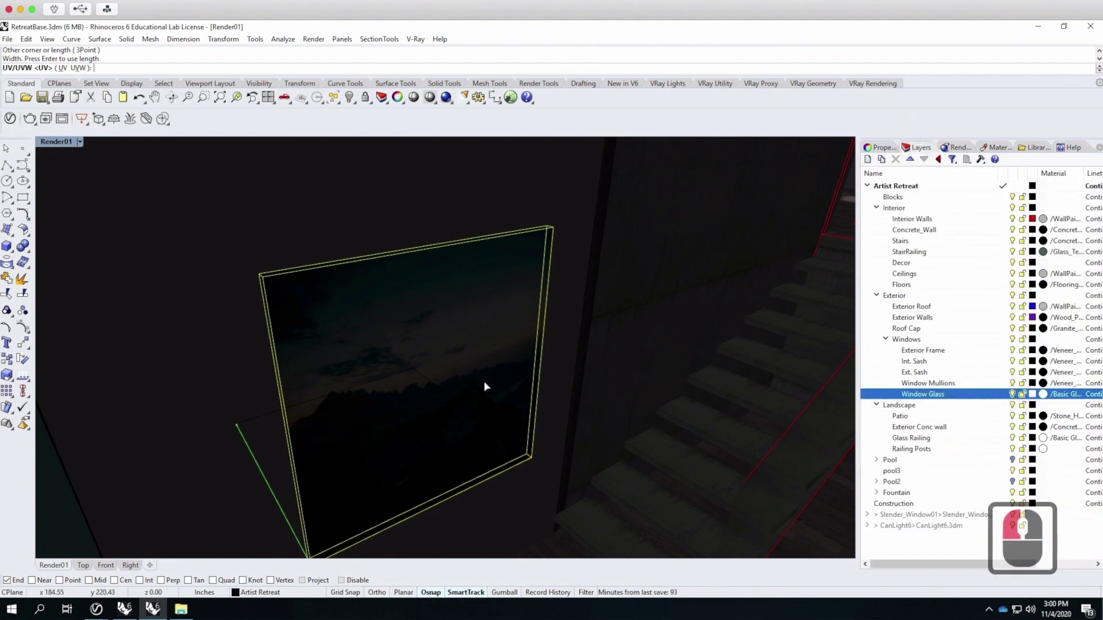
pyautogui.click(885, 147)
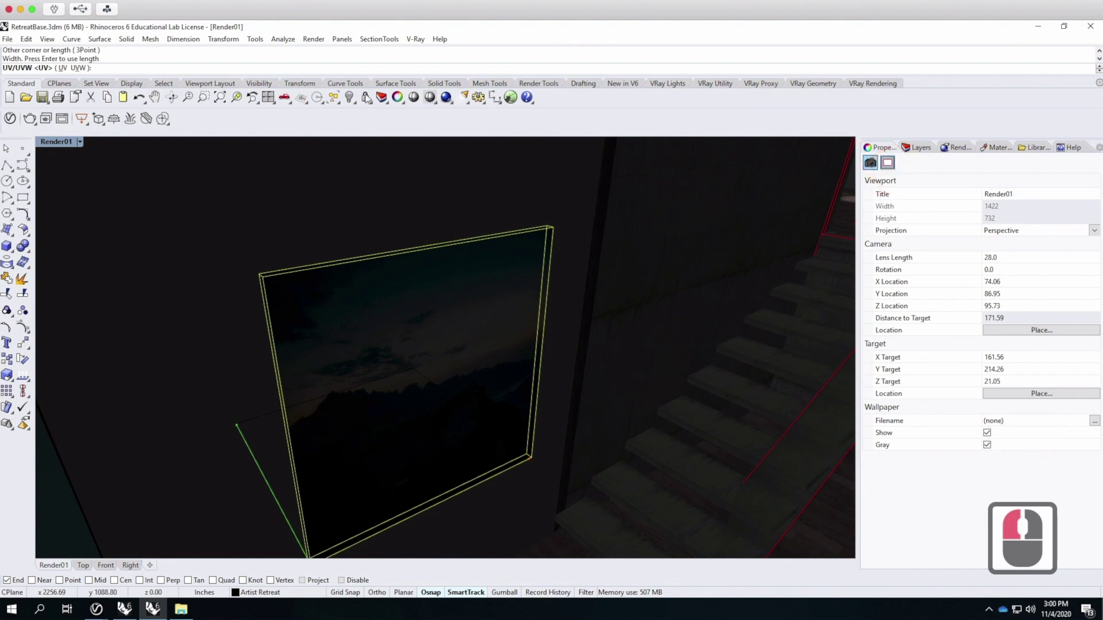
pyautogui.click(61, 68)
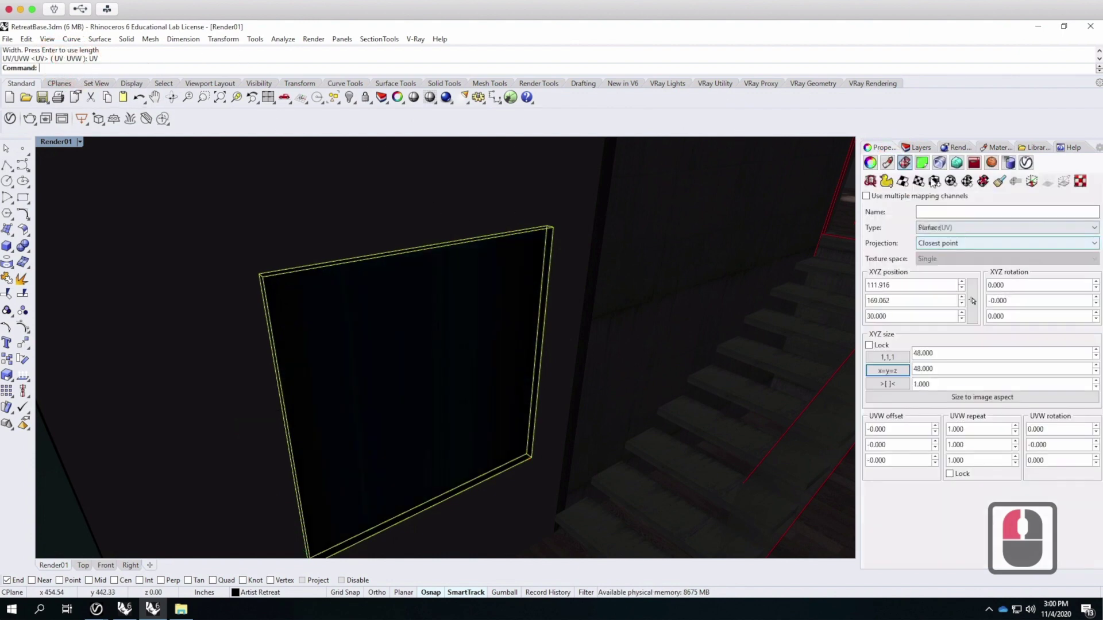
# Show the mapping widget for the art panel's planar mapping on channel 1.
pyautogui.click(1032, 182)
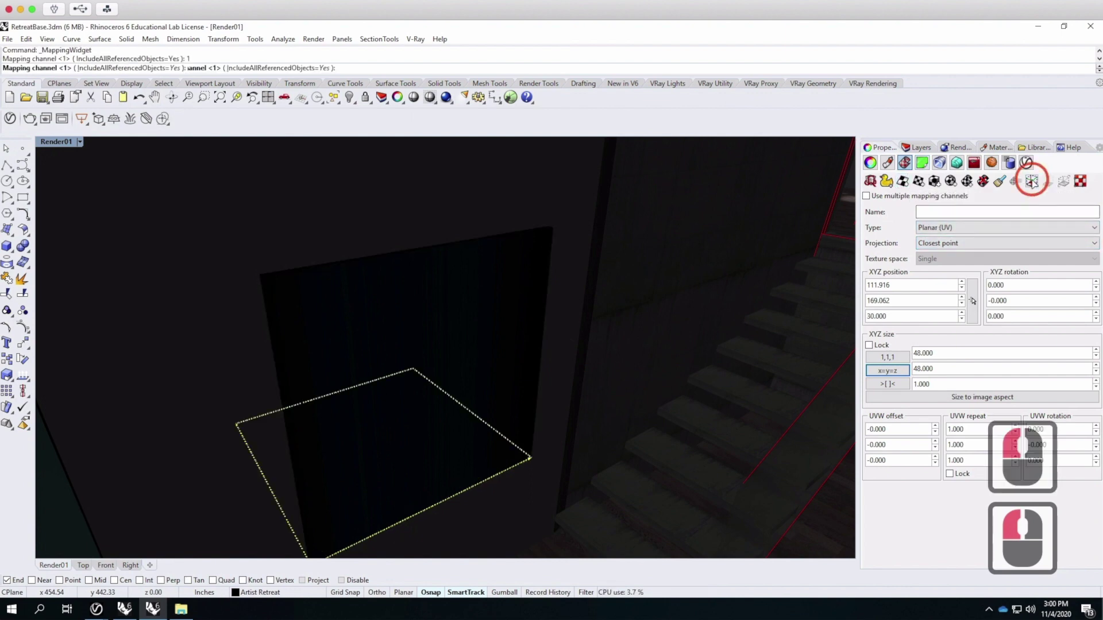
pyautogui.scroll(-2, 514, 315)
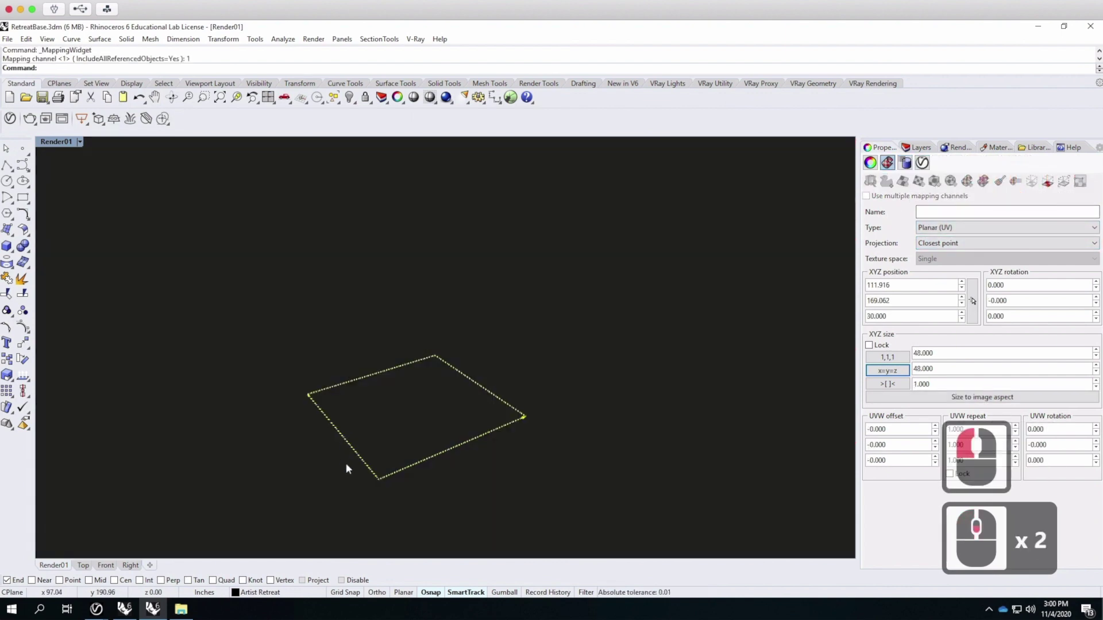
pyautogui.scroll(1, 352, 436)
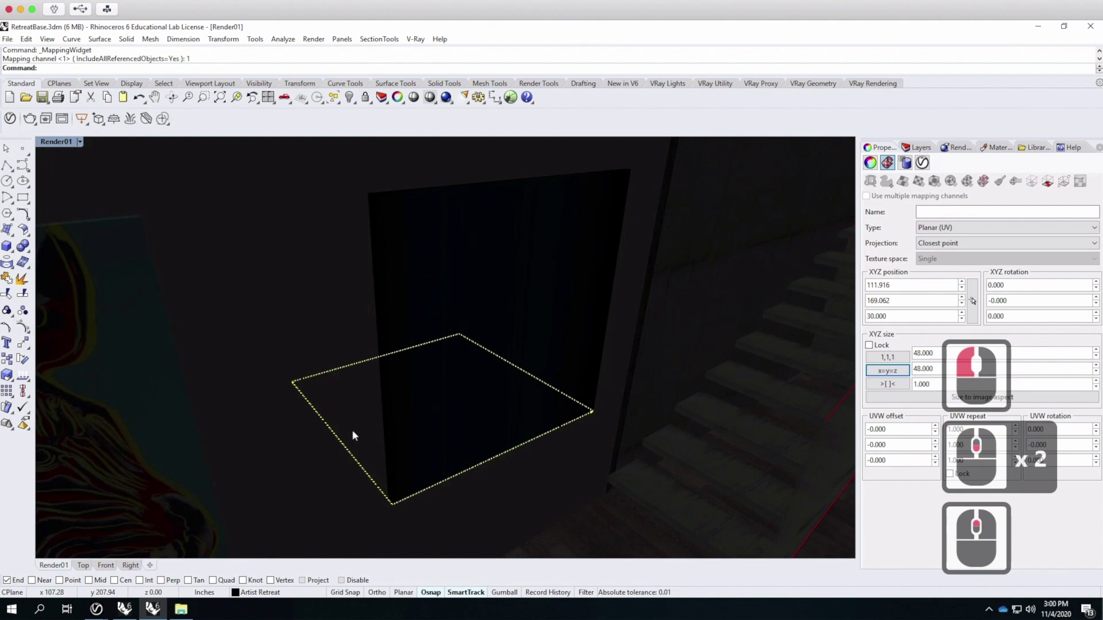
# Rotate the mapping widget 90 degrees in 3D about its edge along the art panel's base, using Ortho, to stand it upright on the face.
pyautogui.write('ro')
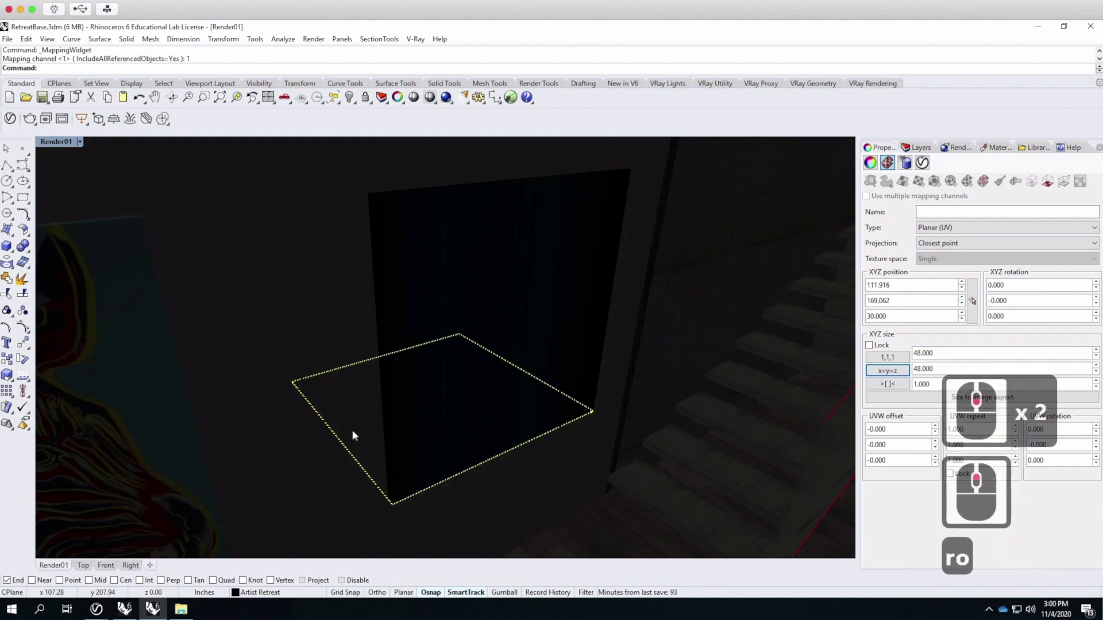
pyautogui.click(43, 66)
pyautogui.write('rotat3')
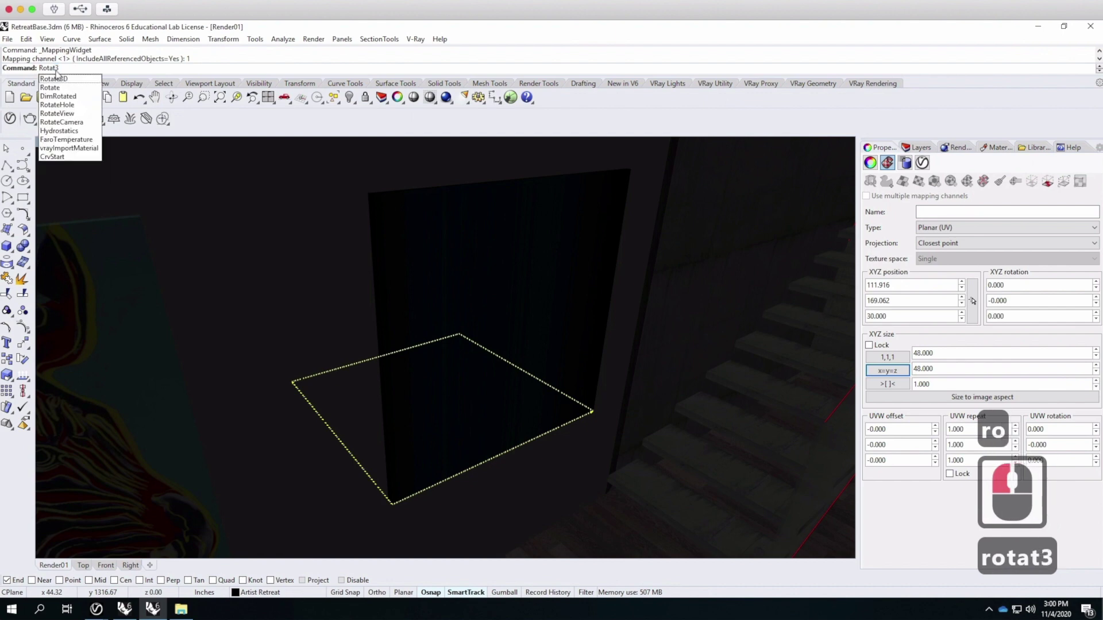
pyautogui.press('BackSpace')
pyautogui.write('3')
pyautogui.press('BackSpace')
pyautogui.write('e3d')
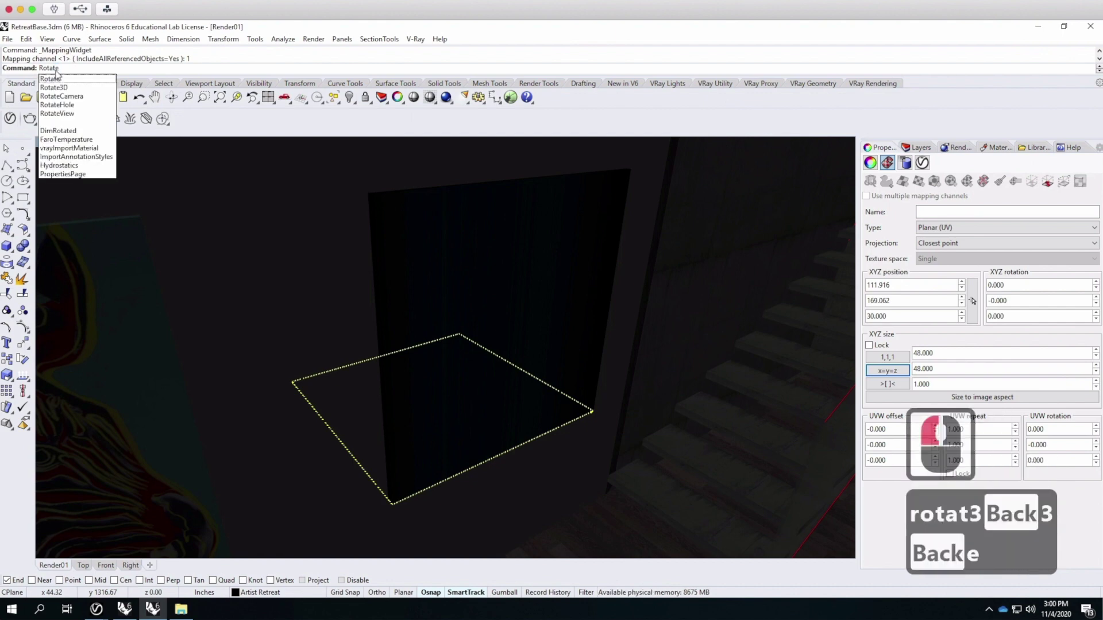
pyautogui.press('Return')
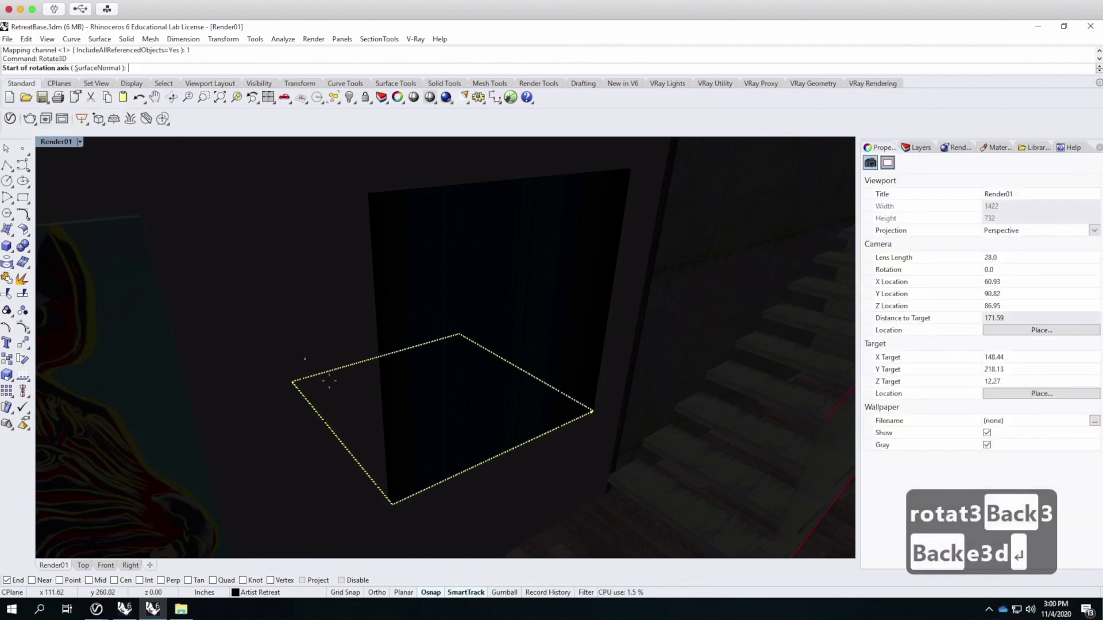
pyautogui.click(392, 504)
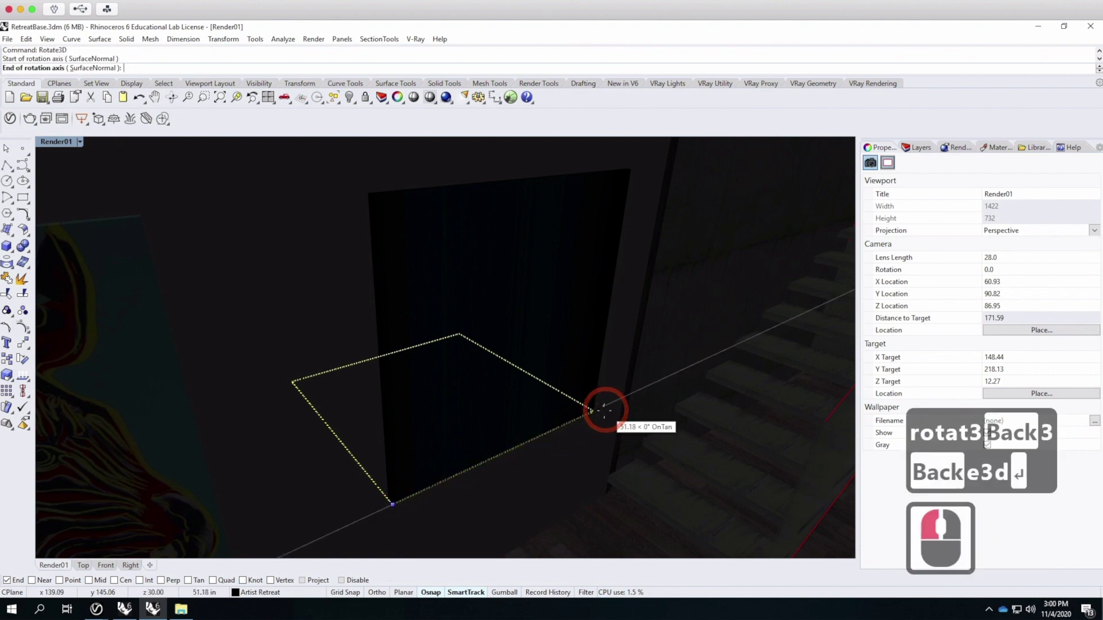
pyautogui.click(593, 411)
pyautogui.click(292, 382)
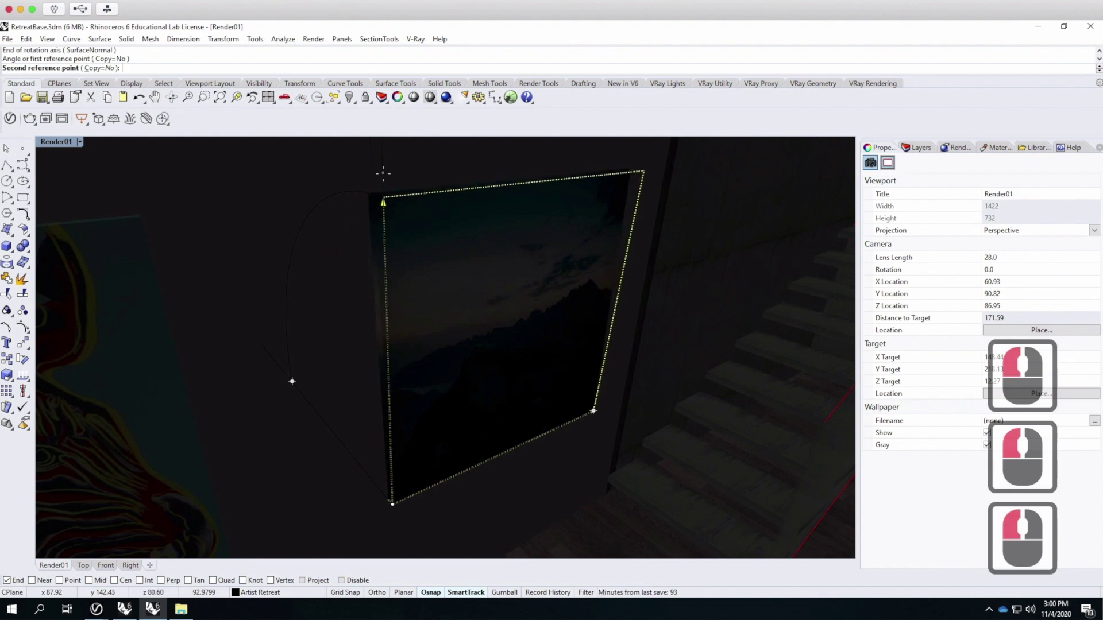
pyautogui.press('F8')
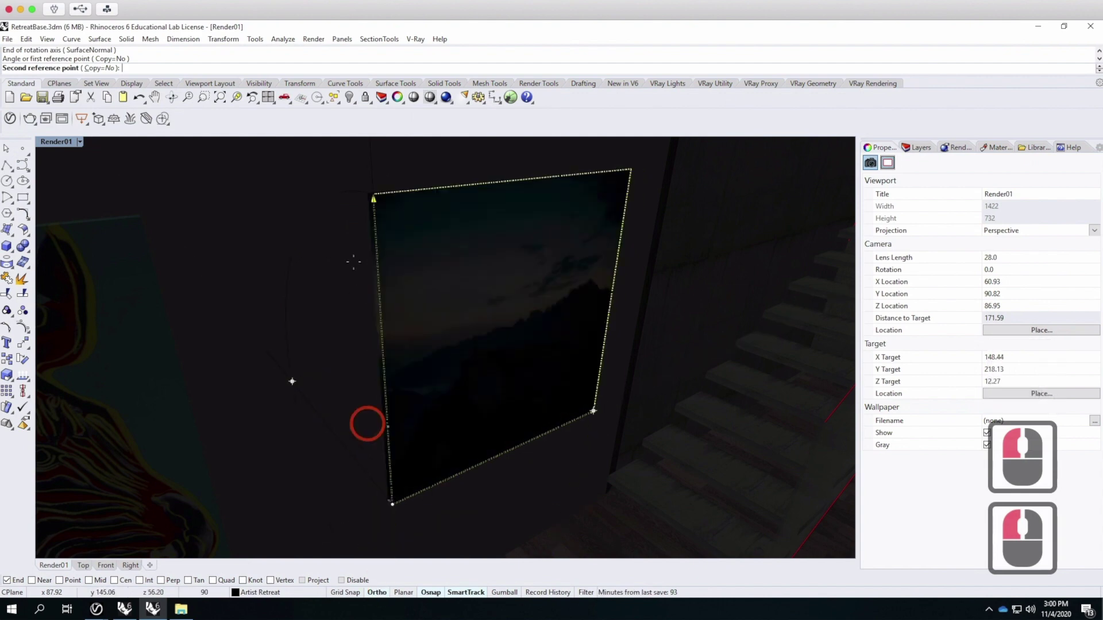
pyautogui.click(394, 152)
pyautogui.click(512, 187)
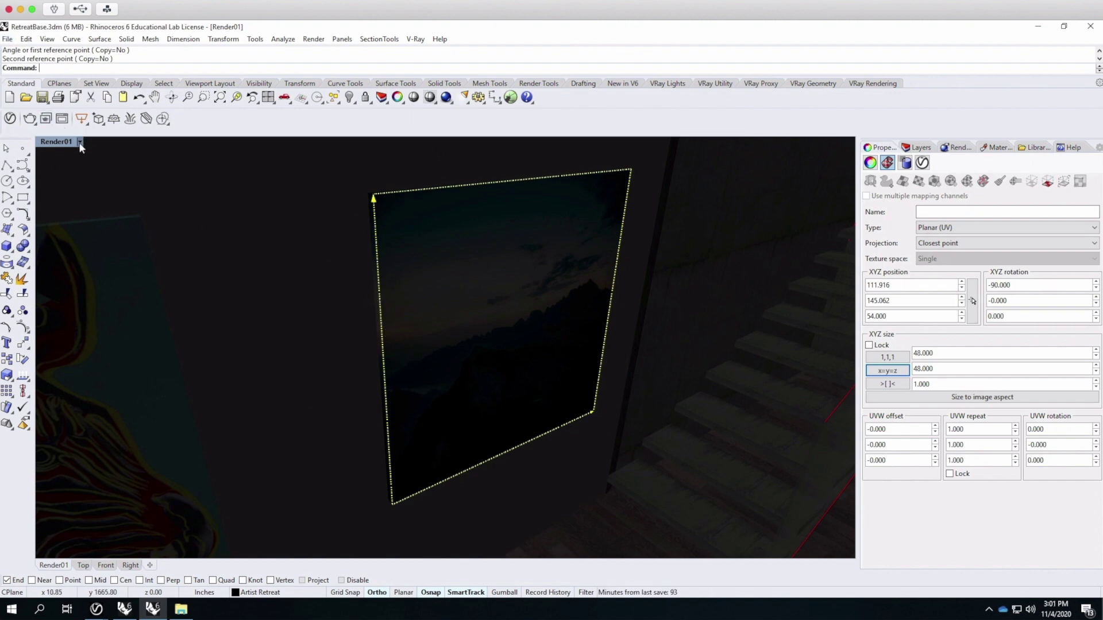
# Save the RetreatBase model and switch to the V-Ray frame buffer of the MasterSite_F2019 model.
pyautogui.click(7, 38)
pyautogui.click(35, 98)
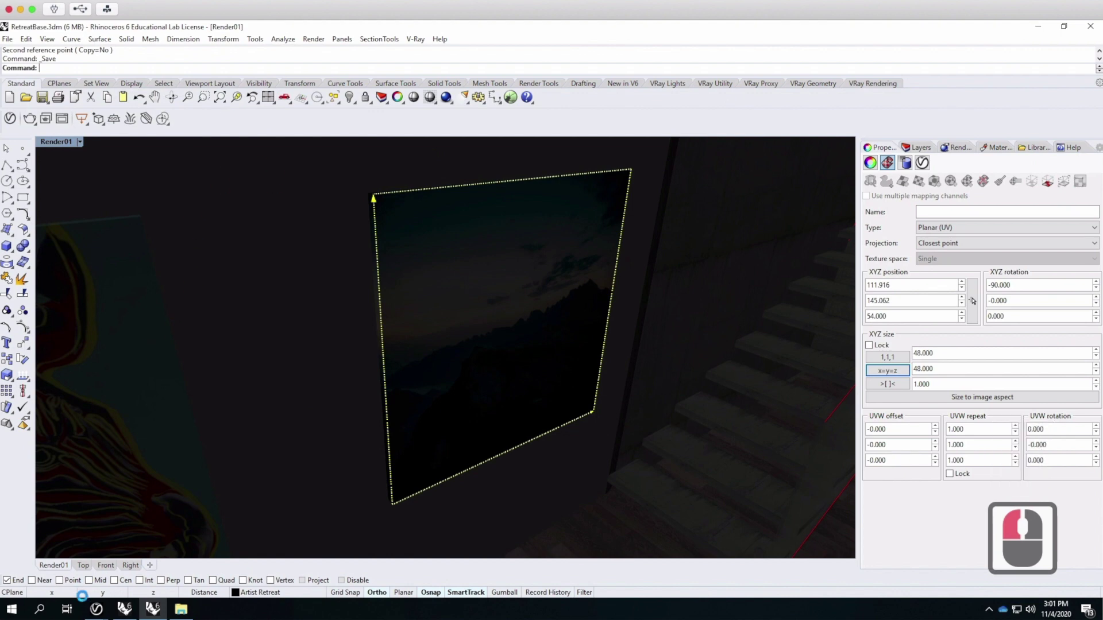
pyautogui.moveTo(96, 609)
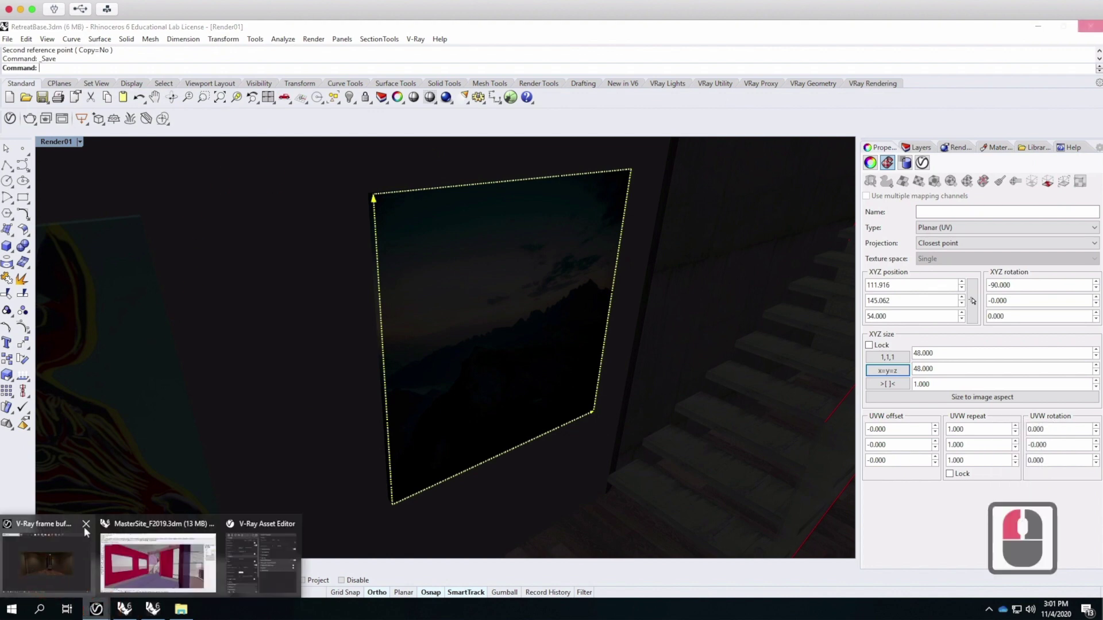
pyautogui.click(50, 550)
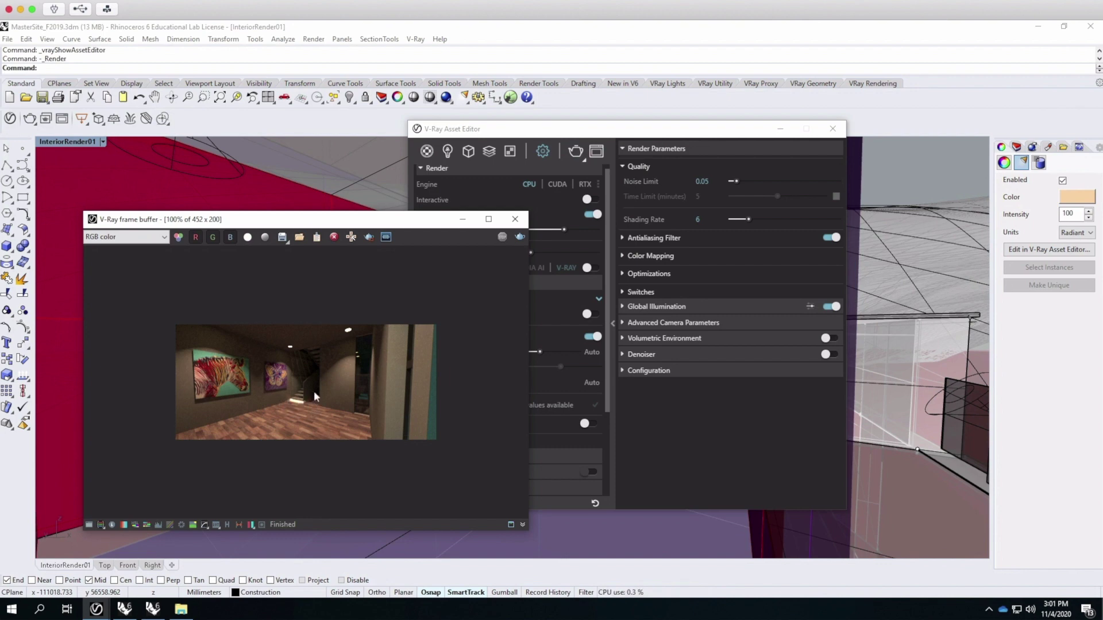
# Minimise the V-Ray Asset Editor and frame buffer, and set the intensity of the selected light at the foot of the stairs to 30.
pyautogui.click(780, 129)
pyautogui.click(461, 218)
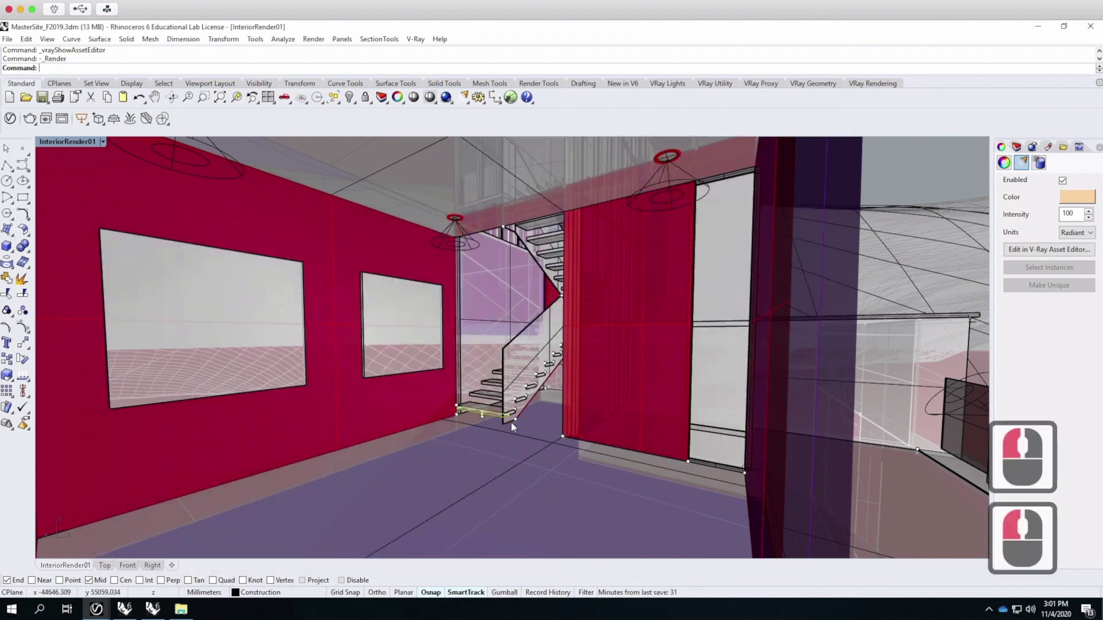
pyautogui.click(1072, 214)
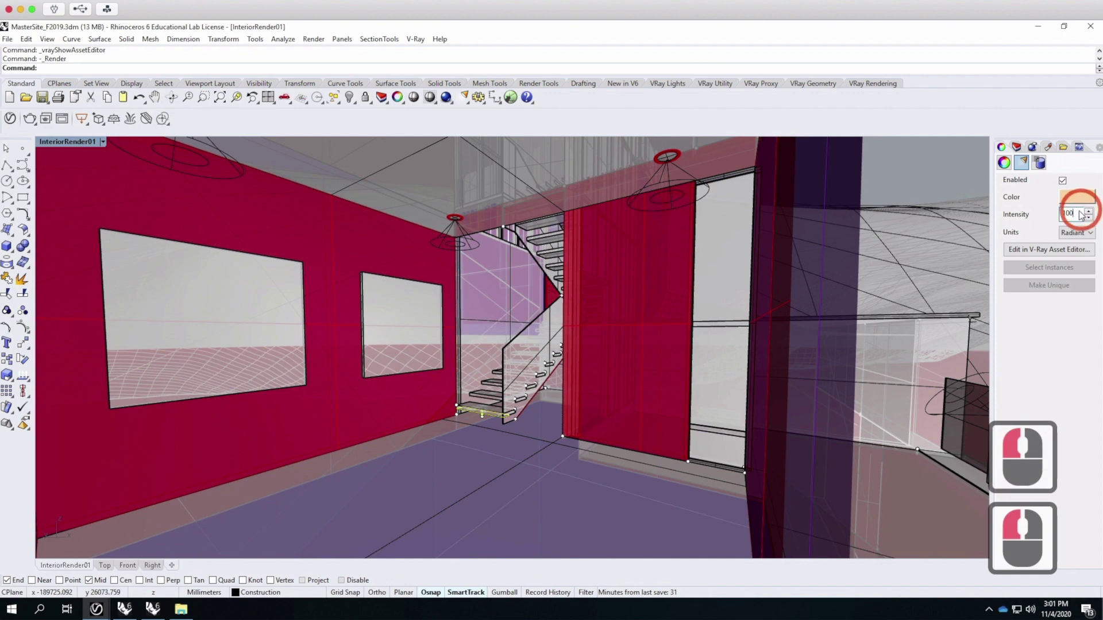
pyautogui.click(1027, 210)
pyautogui.write('30')
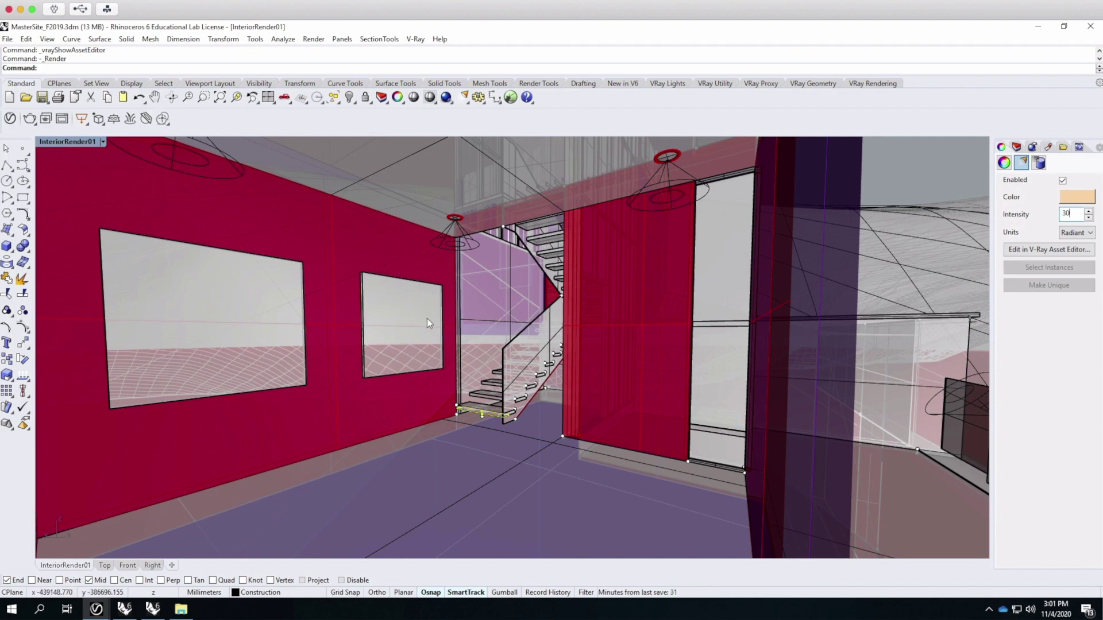
# Check the save status of the RetreatBase model, and return to the MasterSite_F2019 model.
pyautogui.click(154, 610)
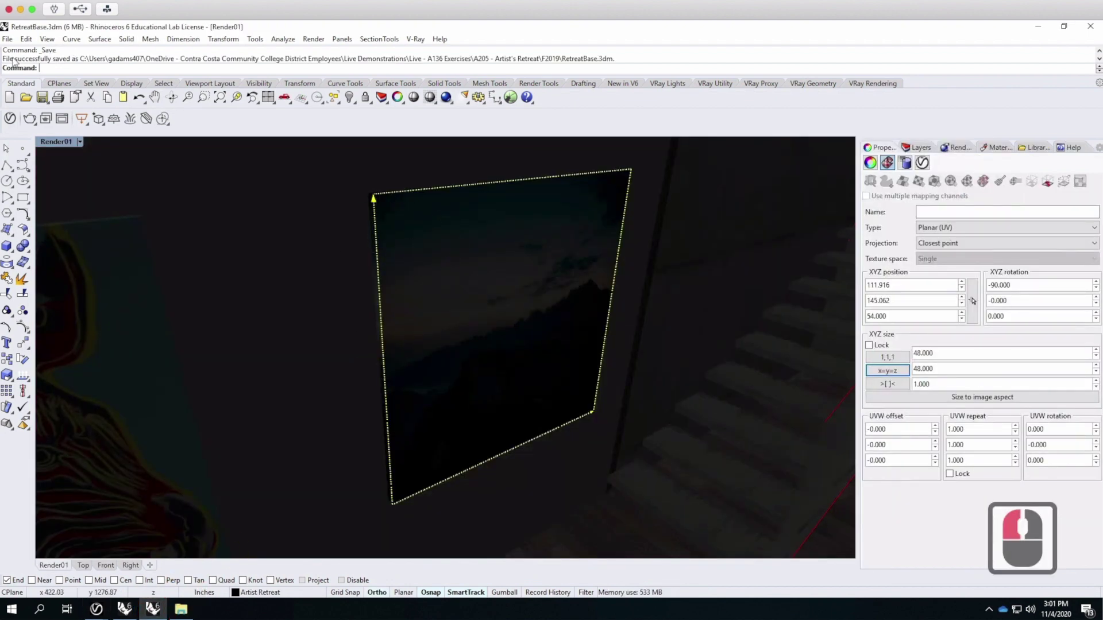
pyautogui.moveTo(120, 612)
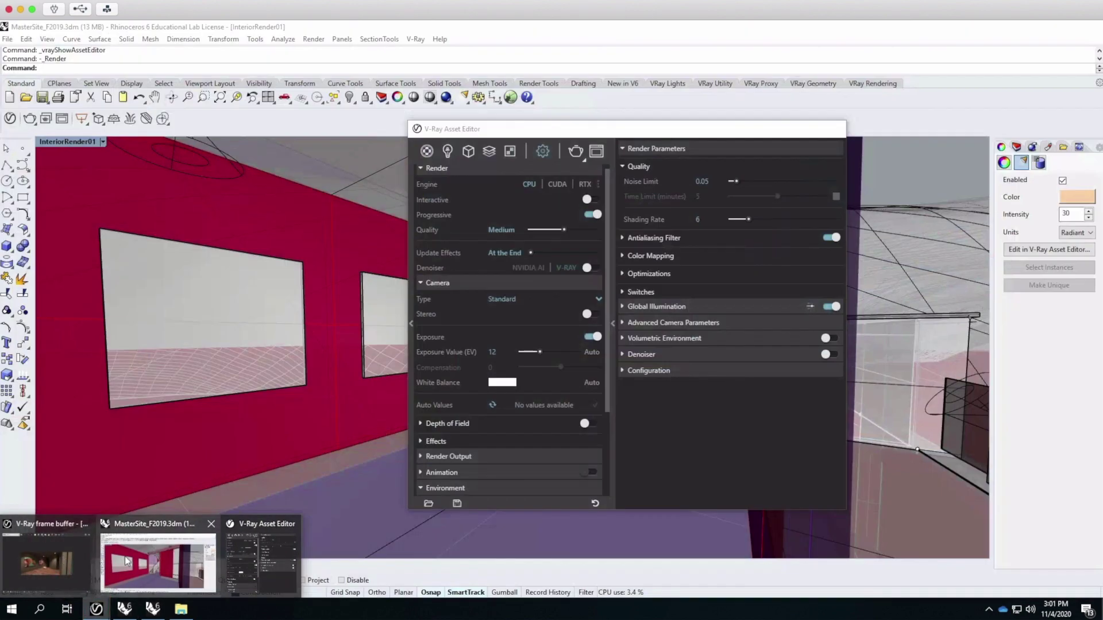
pyautogui.click(128, 562)
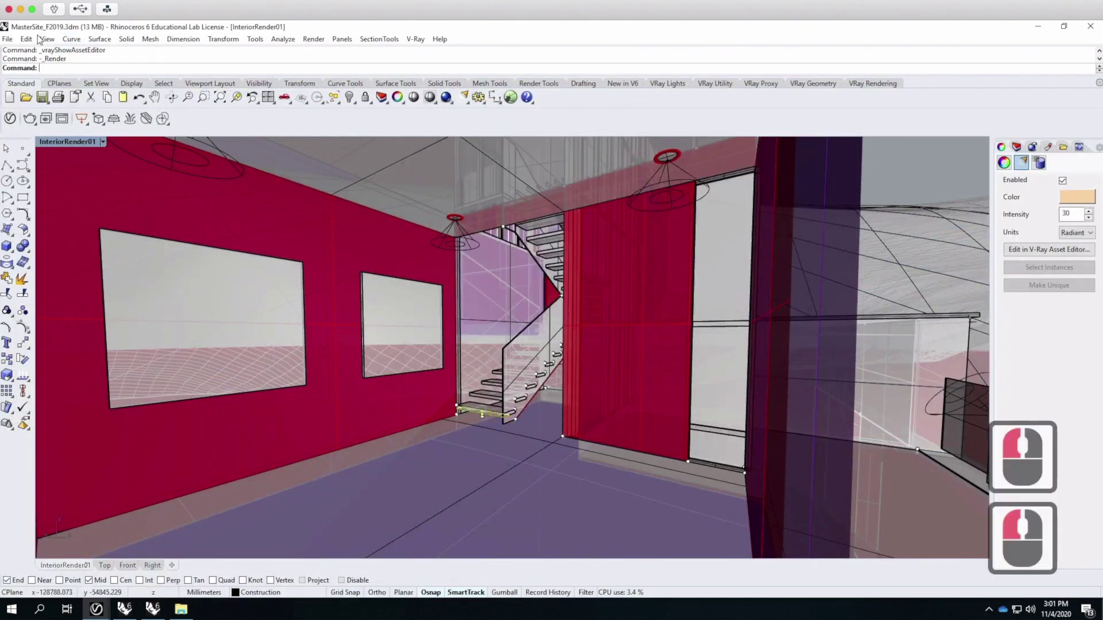
# Update the linked RetreatBase block definition in the Block Manager and close the manager.
pyautogui.click(26, 39)
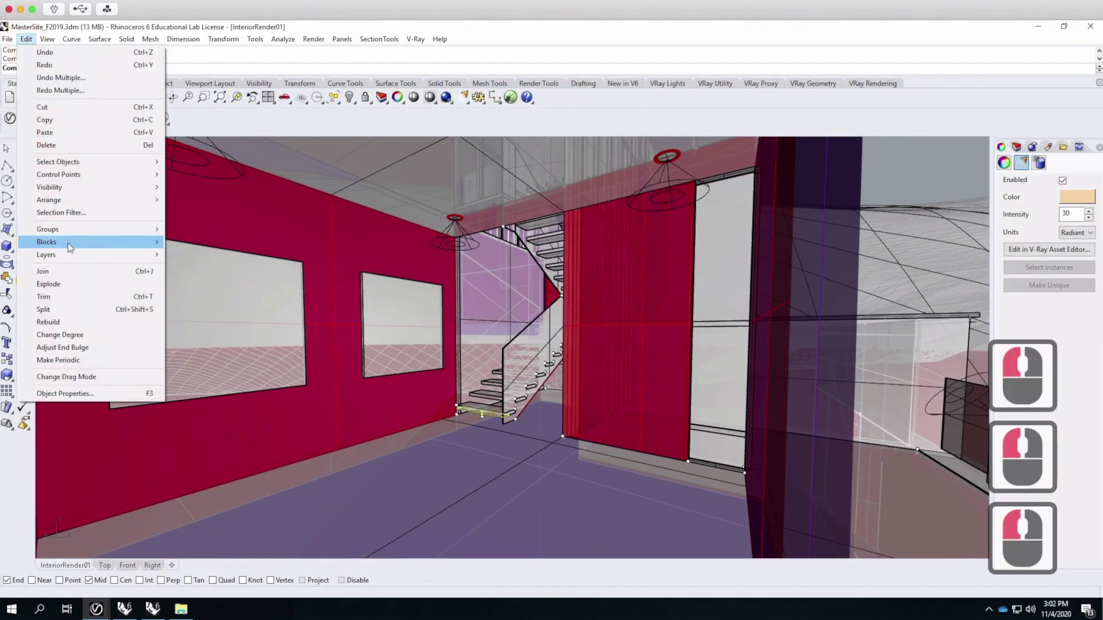
pyautogui.moveTo(109, 247)
pyautogui.click(214, 297)
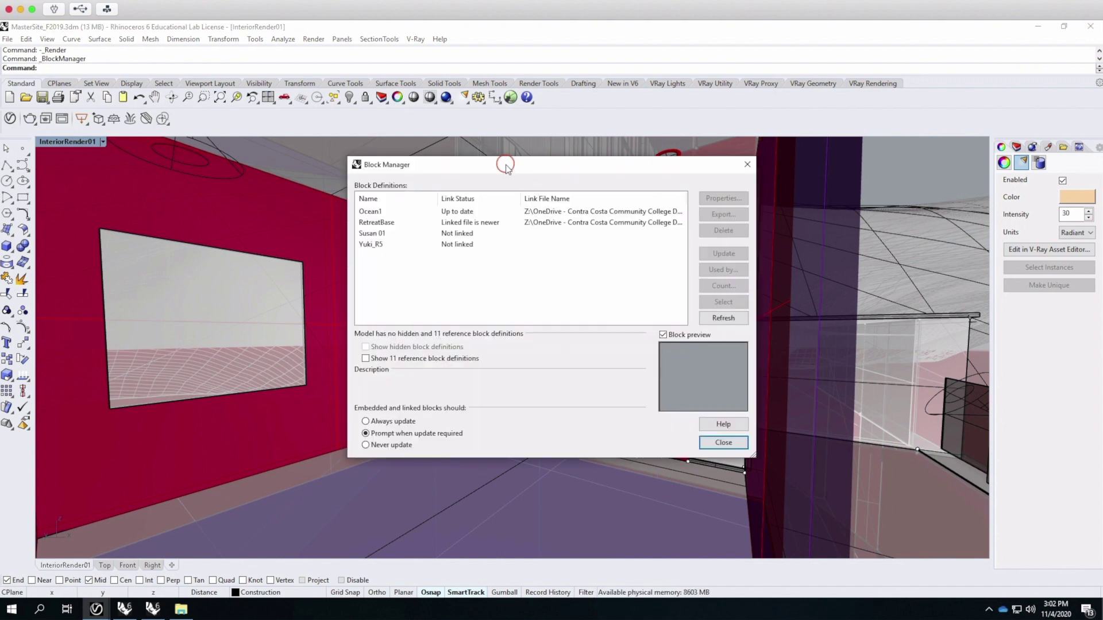
pyautogui.click(506, 165)
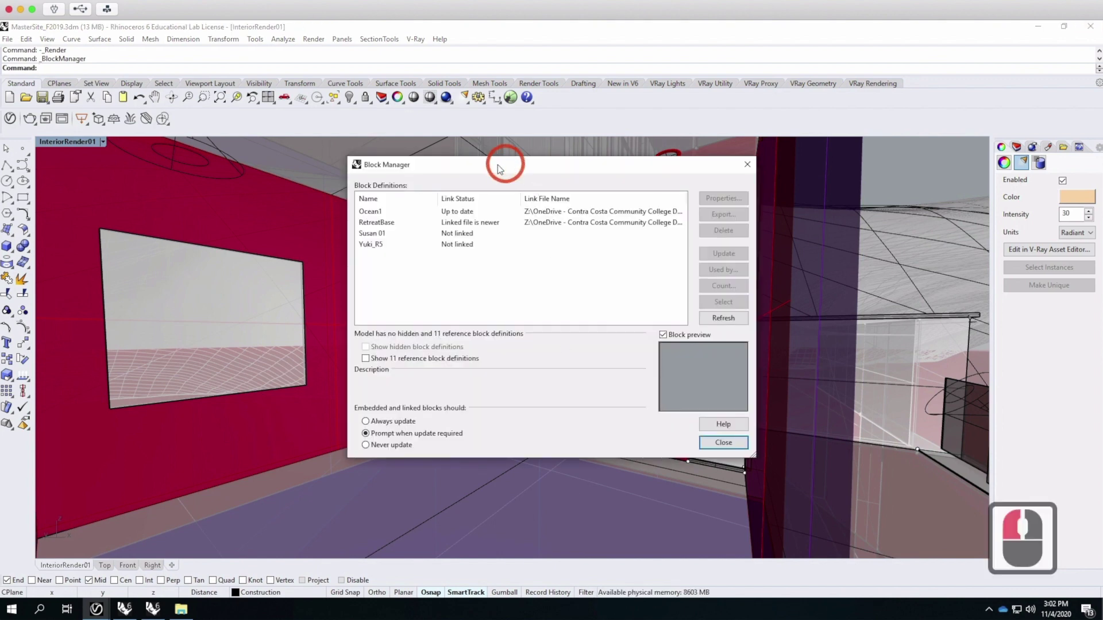
pyautogui.click(378, 224)
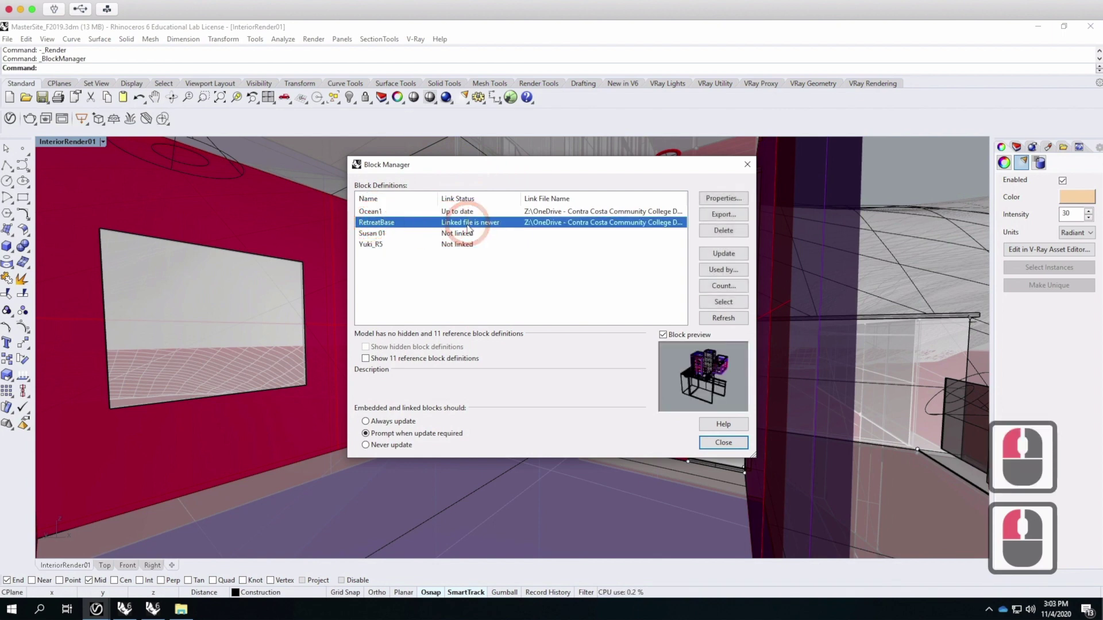
pyautogui.click(723, 254)
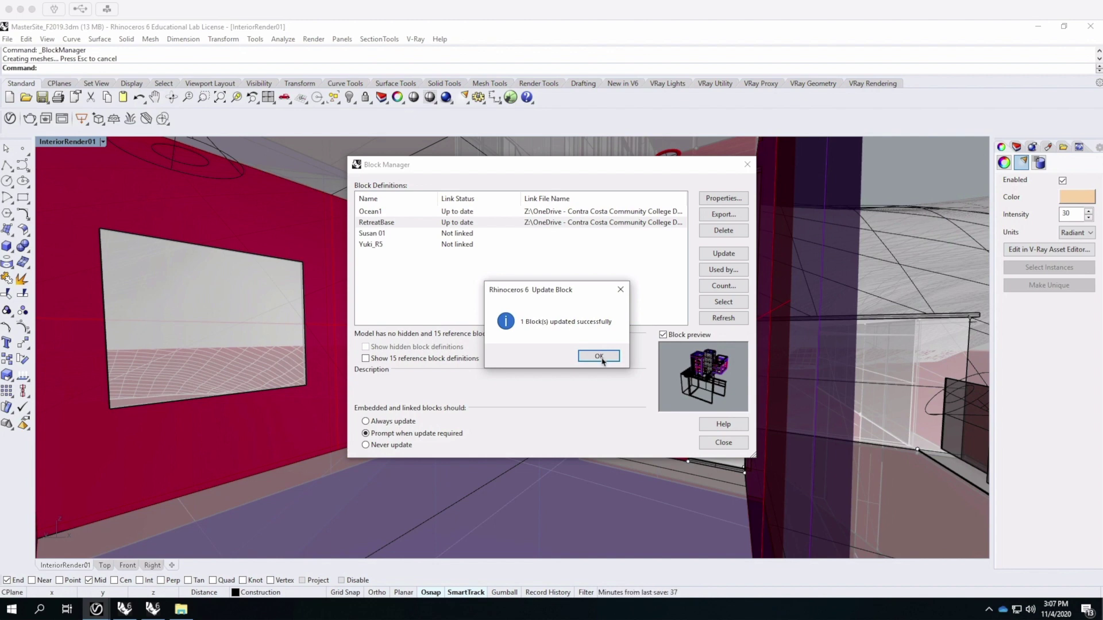
pyautogui.click(600, 357)
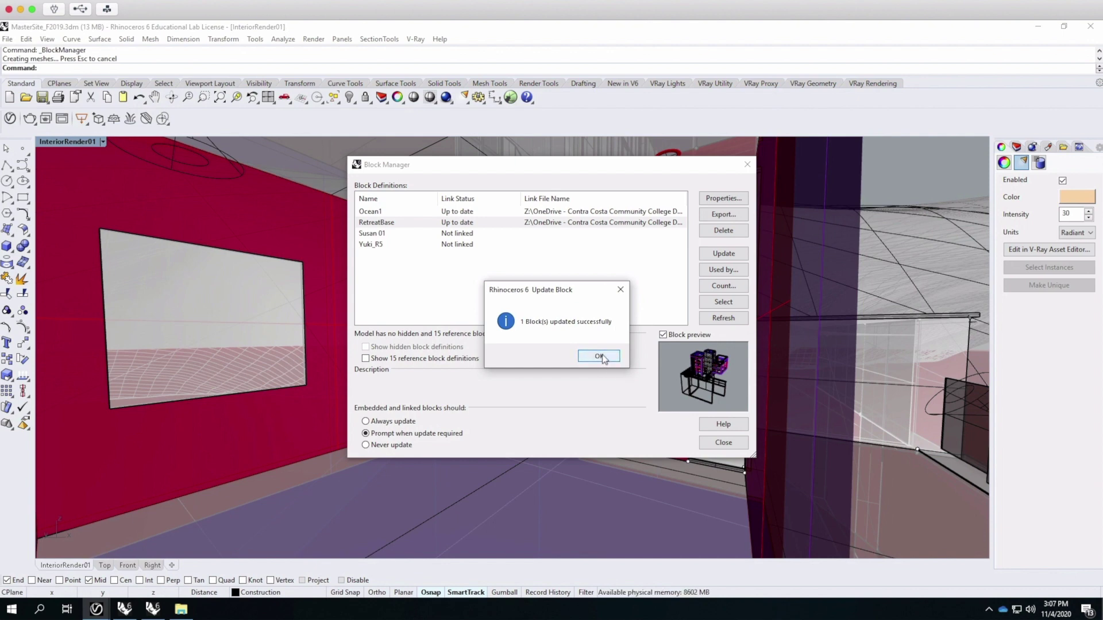
pyautogui.click(599, 356)
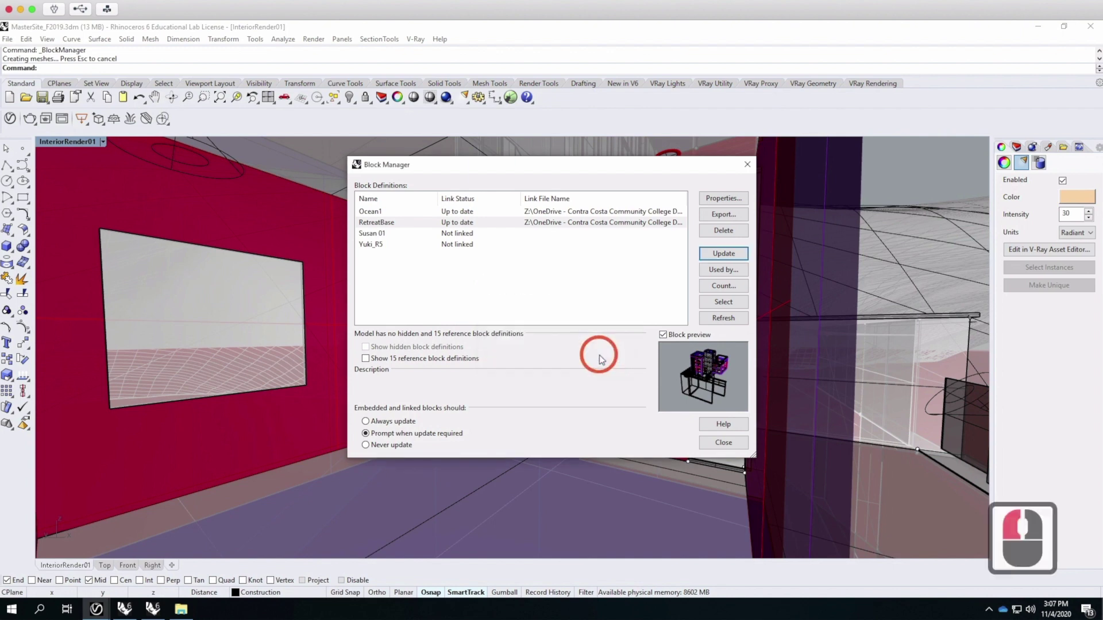
pyautogui.click(747, 164)
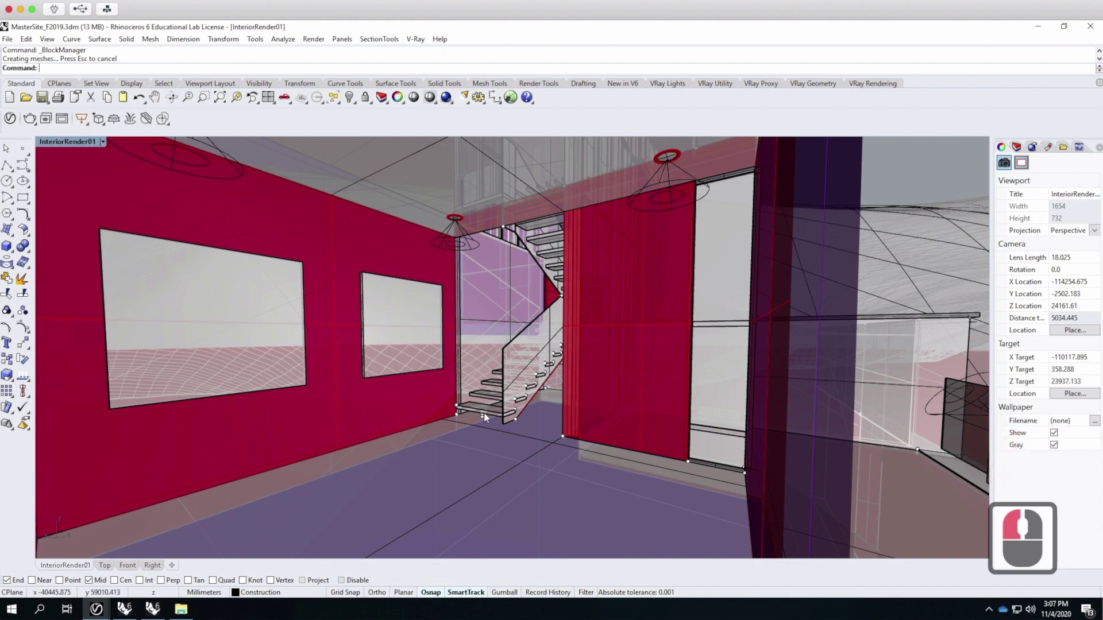
# Save the MasterSite_F2019 model and start a V-Ray render of the interior view, moving the Asset Editor aside.
pyautogui.click(7, 39)
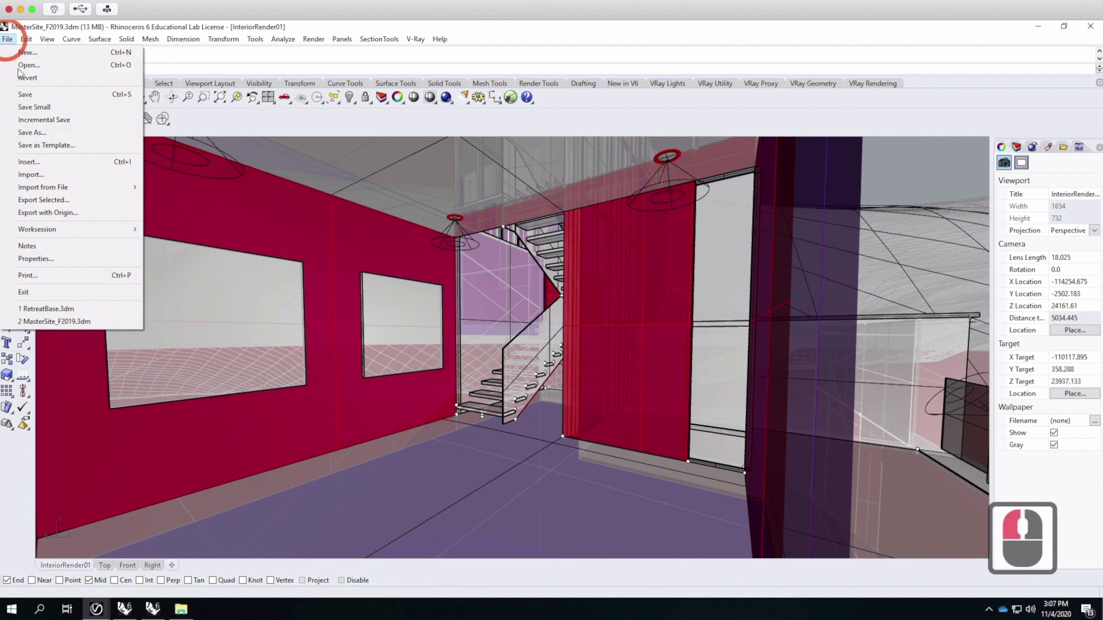
pyautogui.click(25, 94)
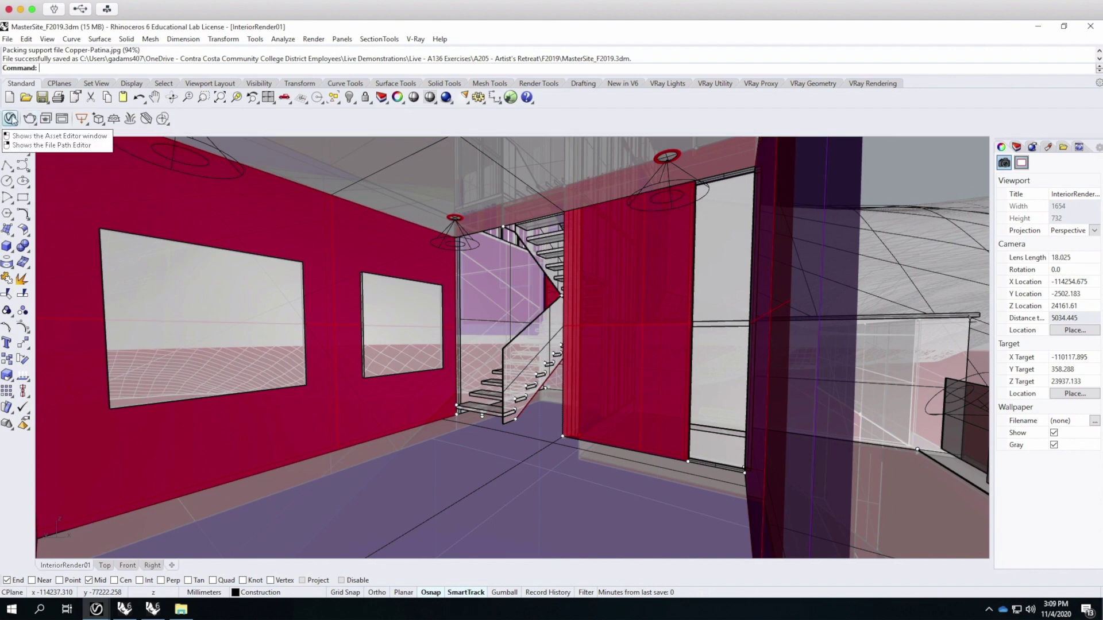
pyautogui.click(29, 119)
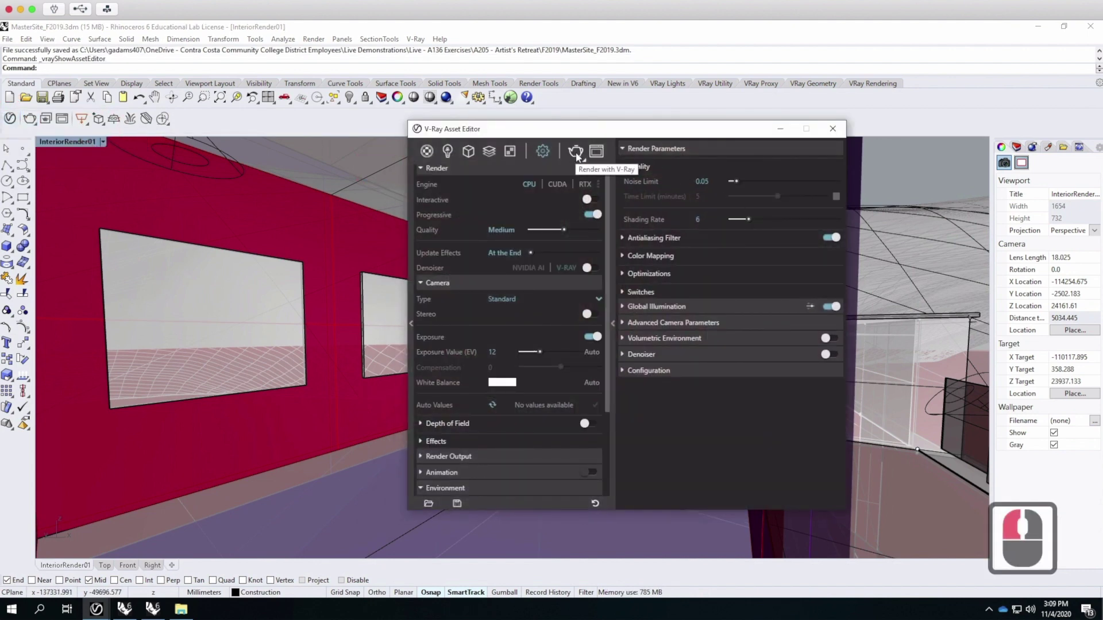
pyautogui.click(575, 151)
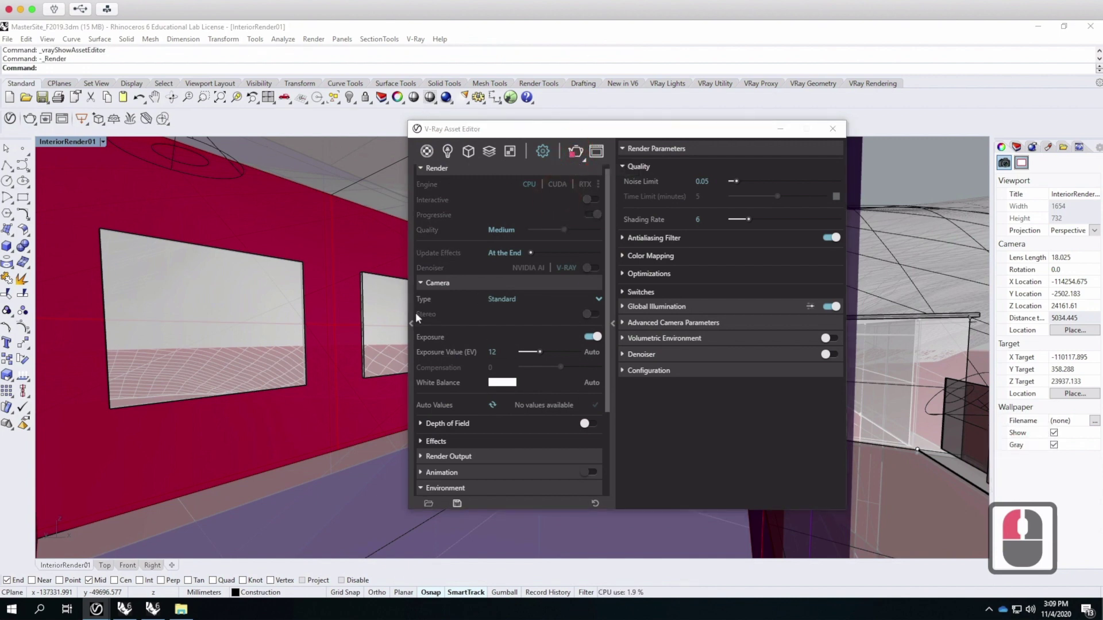
pyautogui.moveTo(505, 129); pyautogui.dragTo(694, 132)
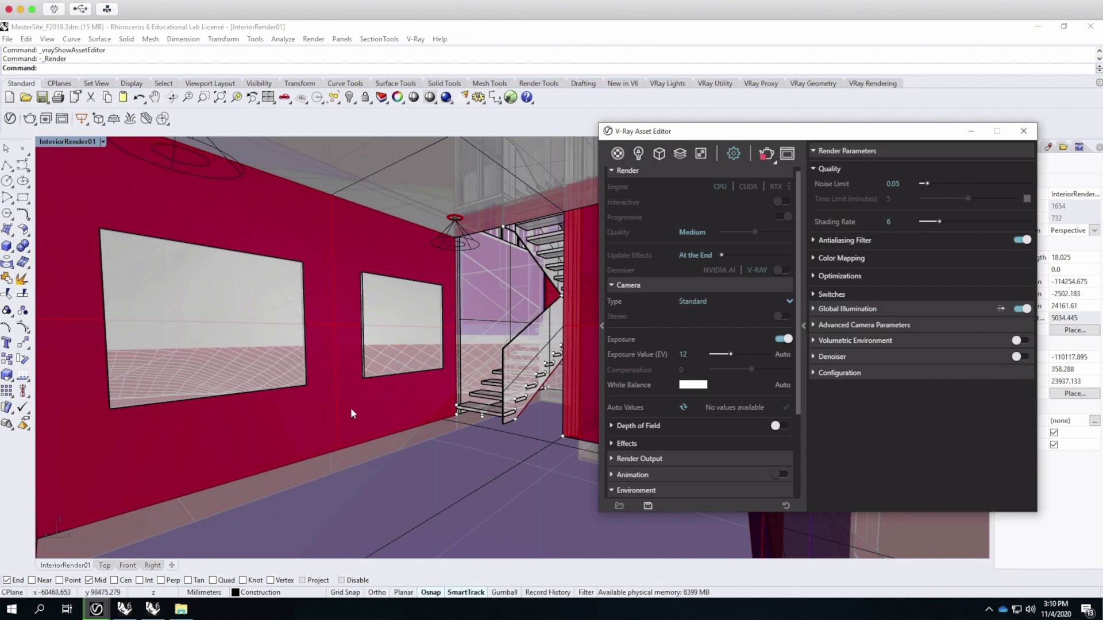
# Switch to the RetreatBase model, set the Render01 viewport to Shaded display, and select the art panel nearest the stairs.
pyautogui.click(154, 609)
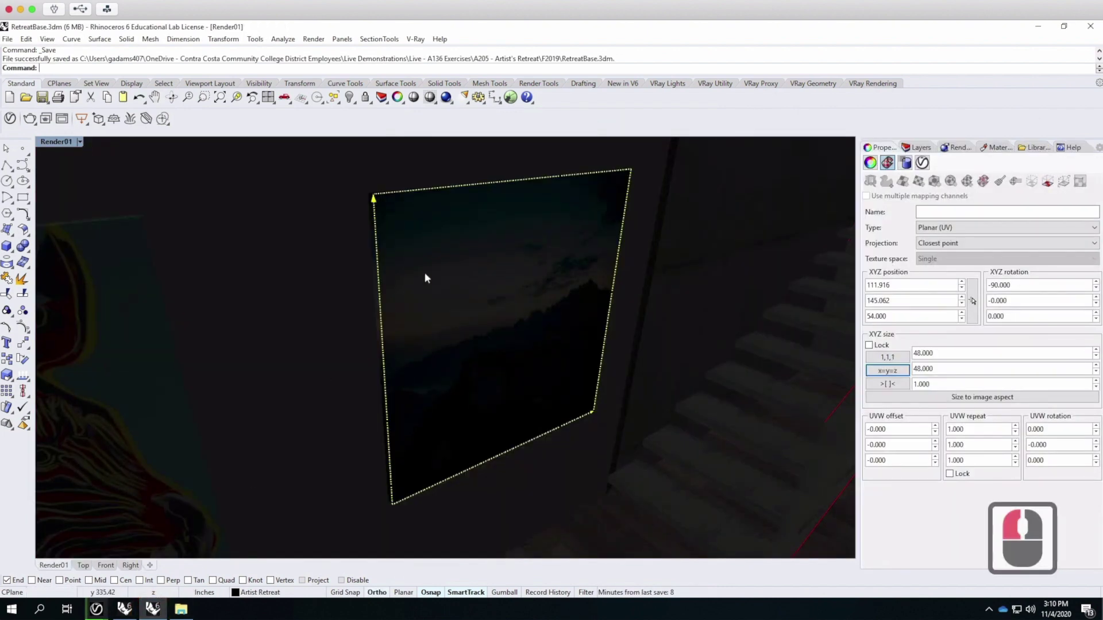
pyautogui.click(79, 142)
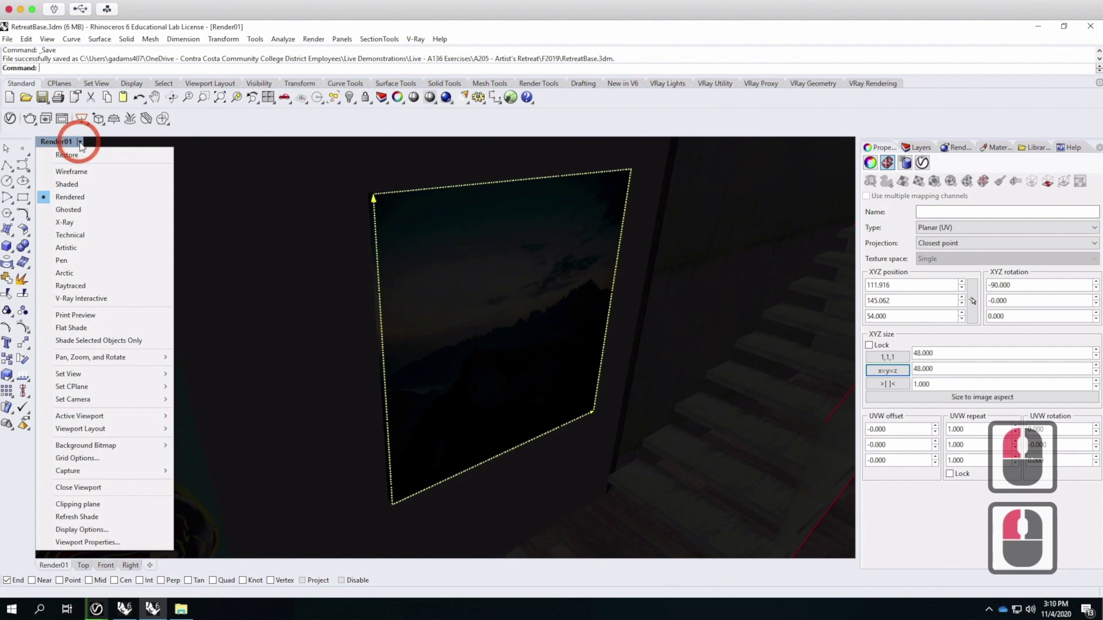
pyautogui.click(67, 184)
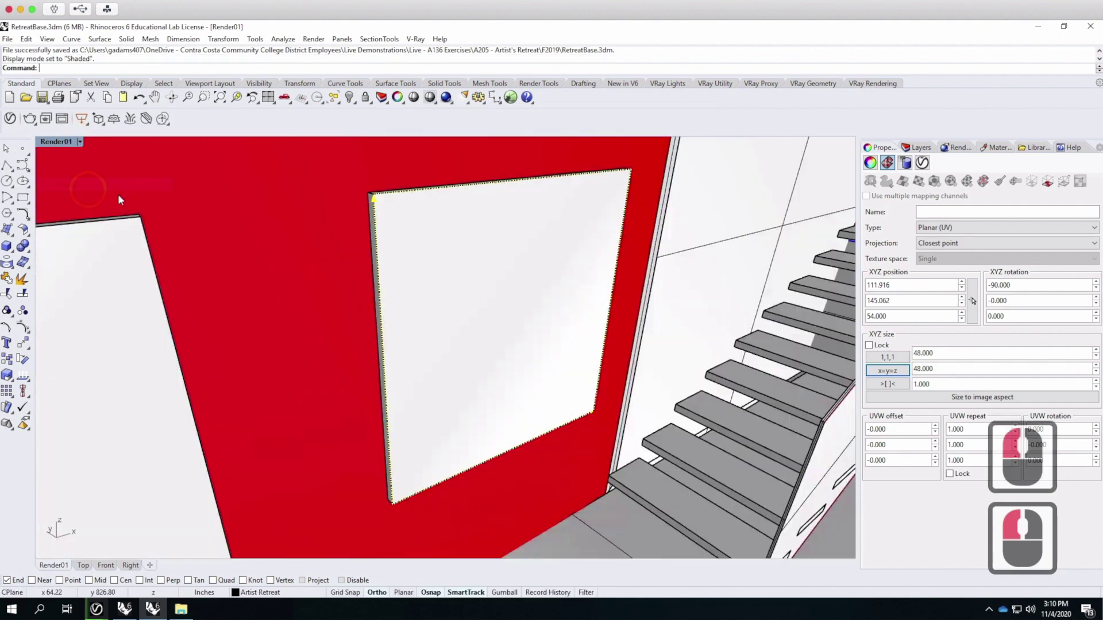
pyautogui.scroll(-3, 451, 293)
pyautogui.scroll(1, 470, 319)
pyautogui.moveTo(526, 361)
pyautogui.mouseDown(button='right')
pyautogui.moveTo(516, 357)
pyautogui.moveTo(523, 351)
pyautogui.mouseUp(button='right')
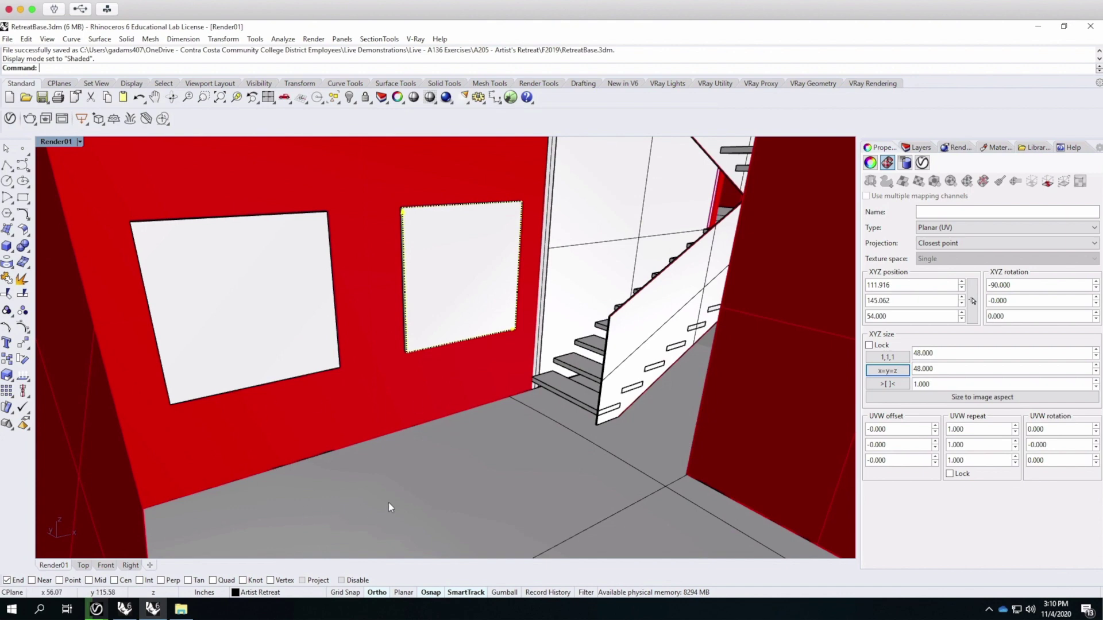
pyautogui.click(461, 298)
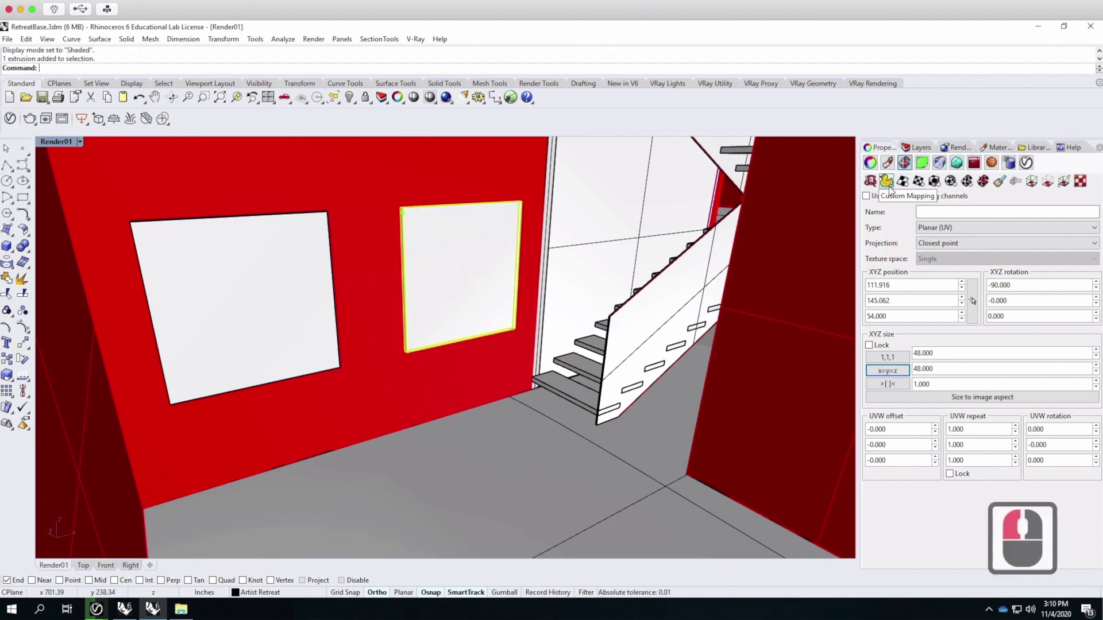
# Turn off the mapping widget for the art panel and select the interior floor surface.
pyautogui.click(1055, 183)
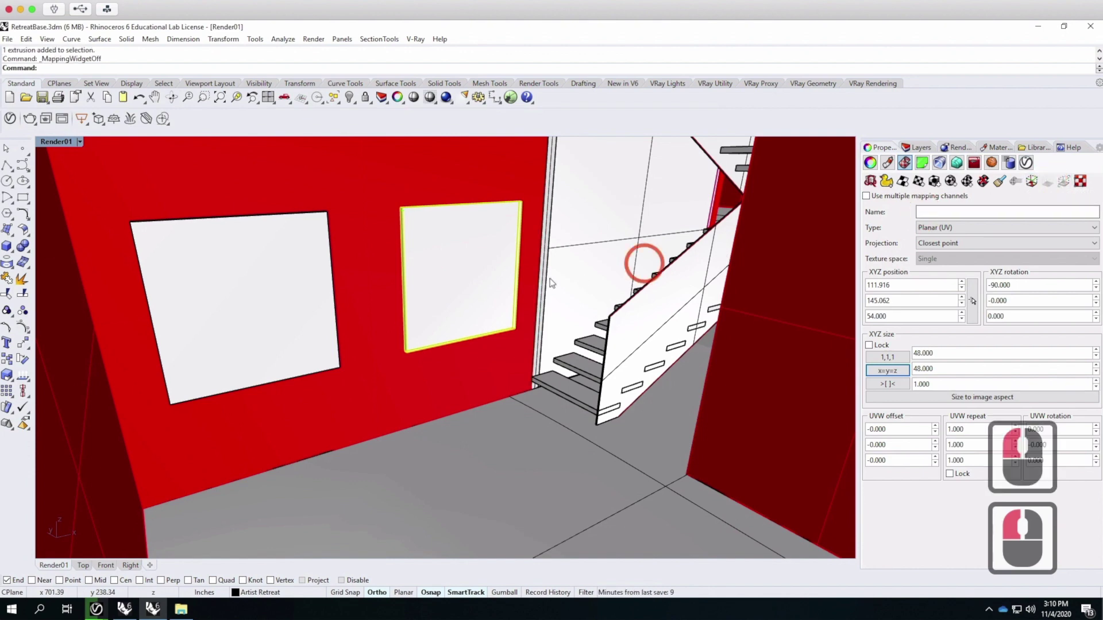
pyautogui.click(515, 433)
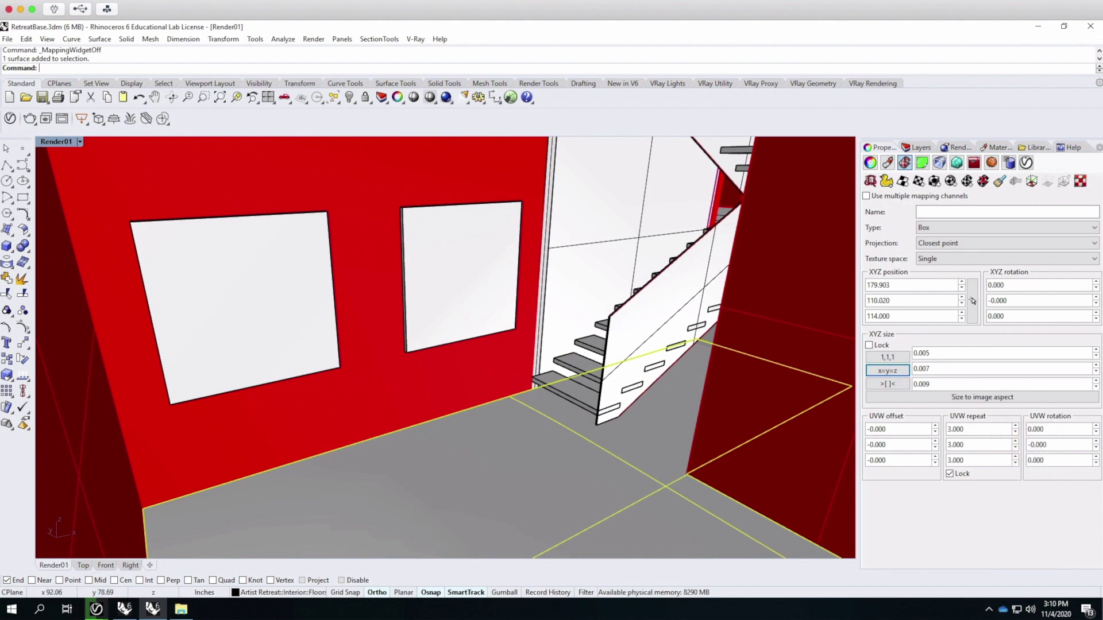
# Switch to the Chrome browser and open a new tab beside the Unsplash photo page.
pyautogui.press('super+Tab')
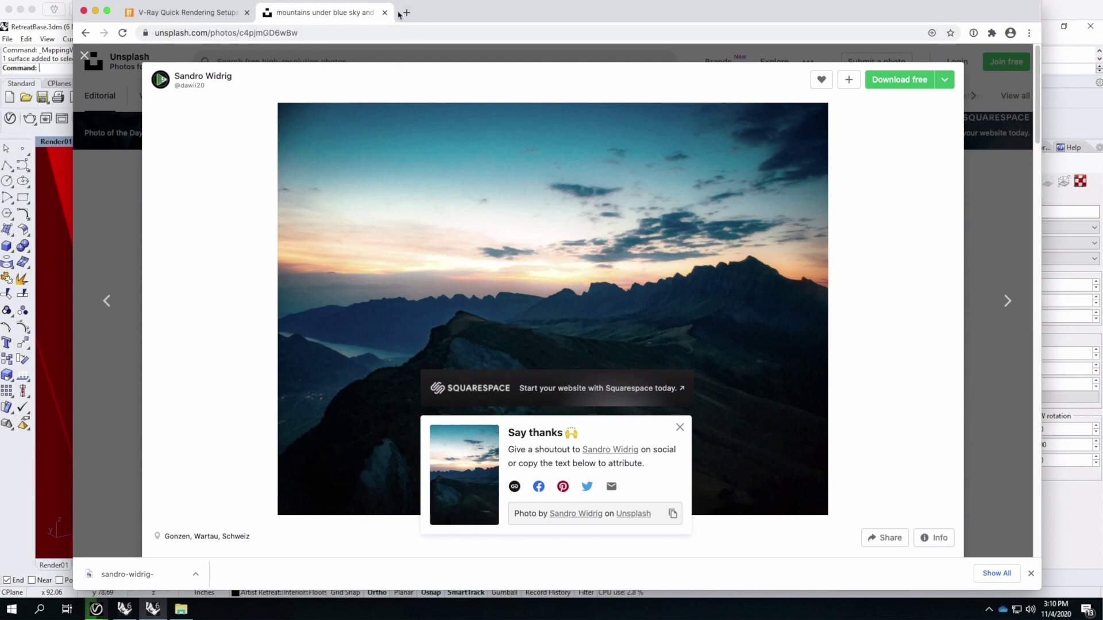
pyautogui.click(404, 12)
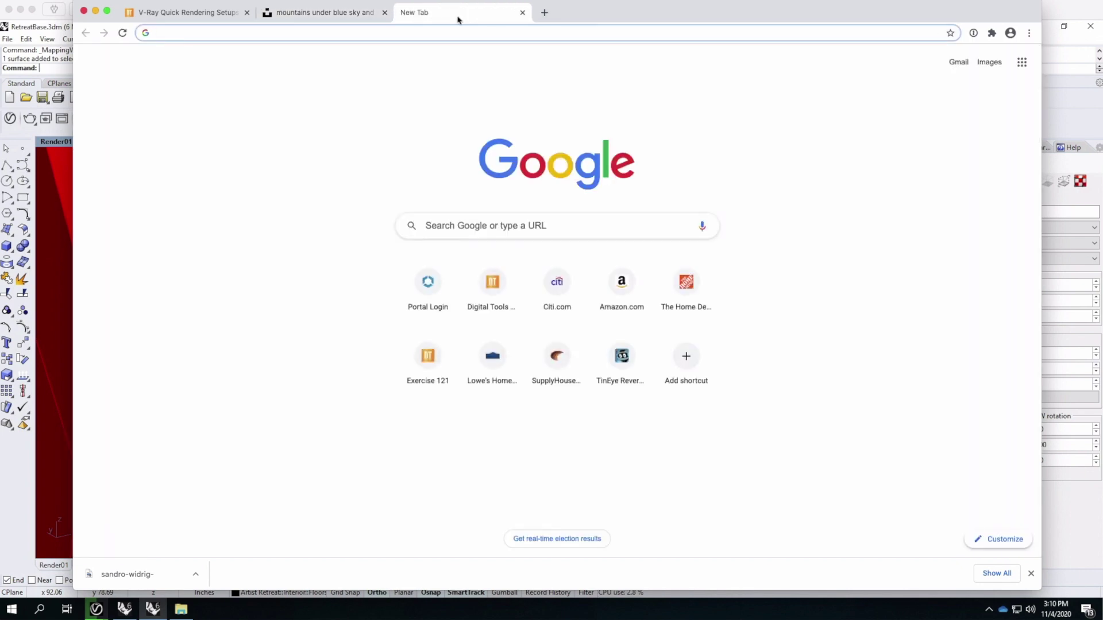
pyautogui.write('firstinarchitec')
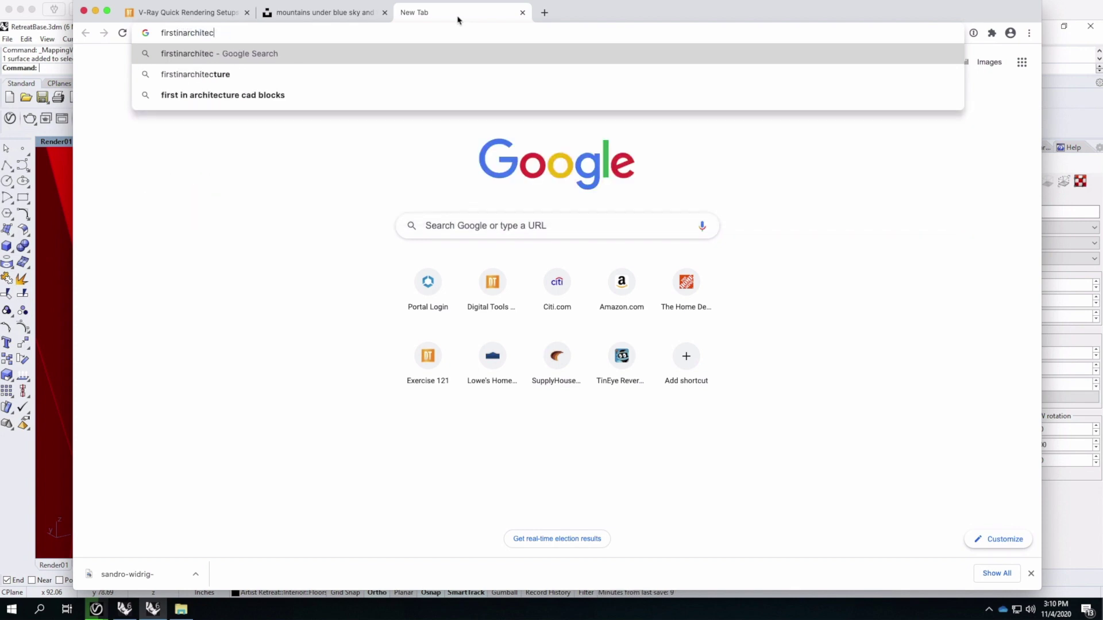
pyautogui.hotkey('ctrl', 'a')
pyautogui.write('flyr')
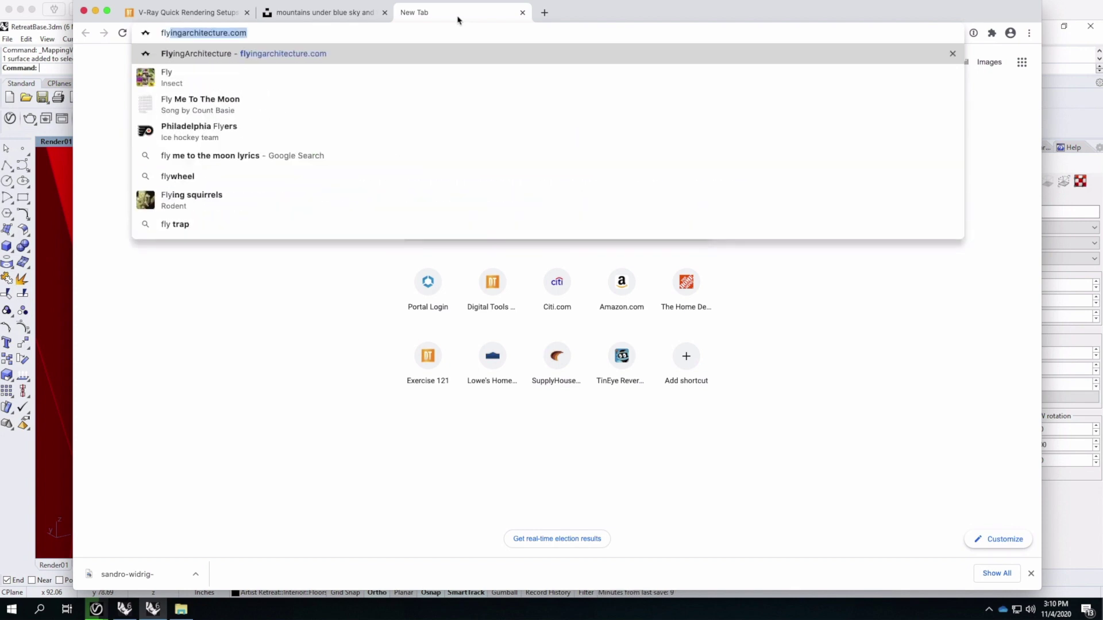
pyautogui.press('Return')
# Load the flyingarchitecture.com website in the new tab.
pyautogui.click(274, 34)
pyautogui.write('flyingarchitecture.c')
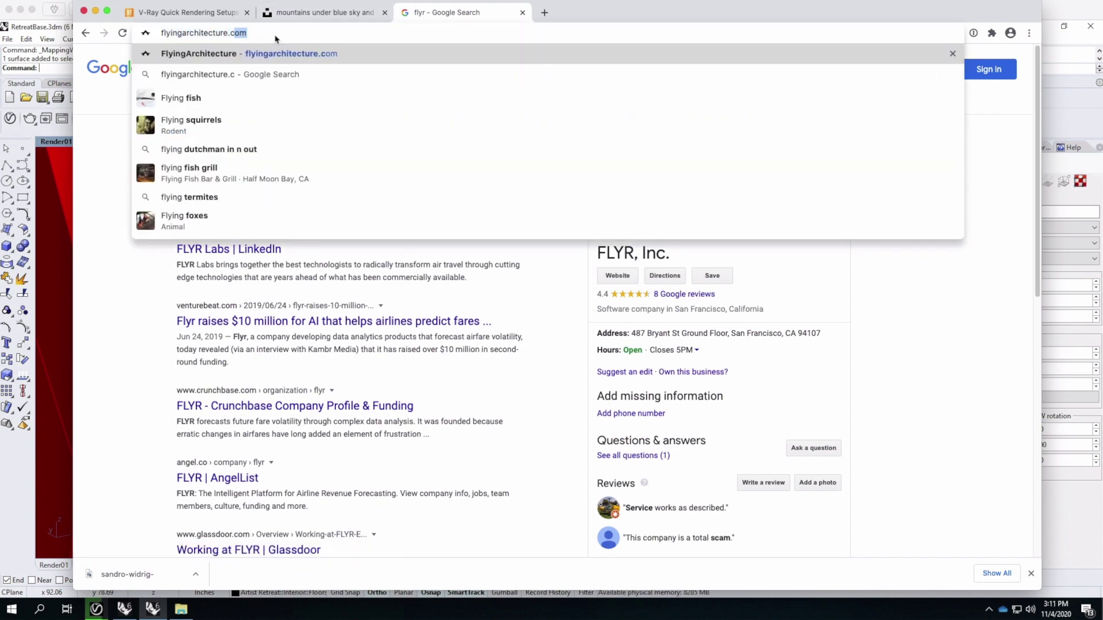
pyautogui.press('Return')
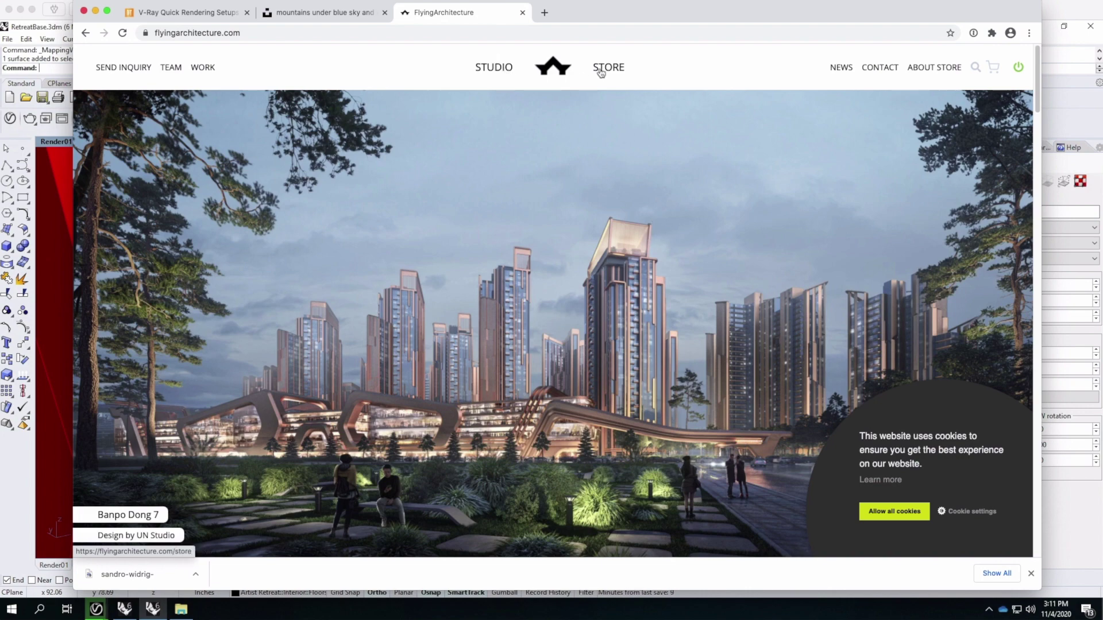
# Open the Furniture category of the 3D models in the FlyingArchitecture store and filter it to free items only.
pyautogui.click(598, 69)
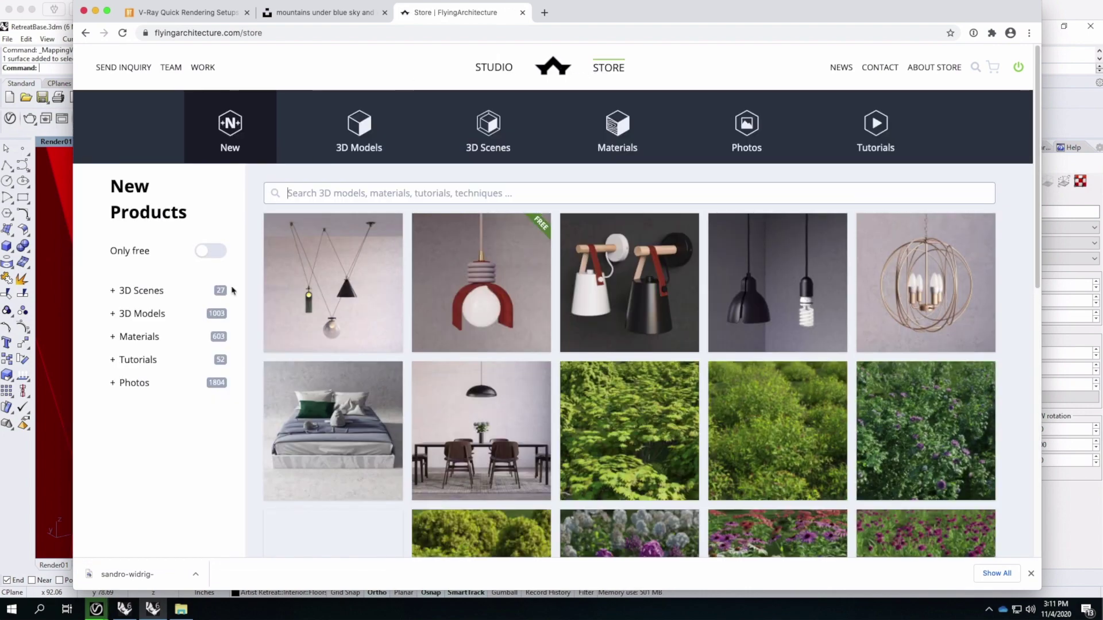
pyautogui.click(208, 252)
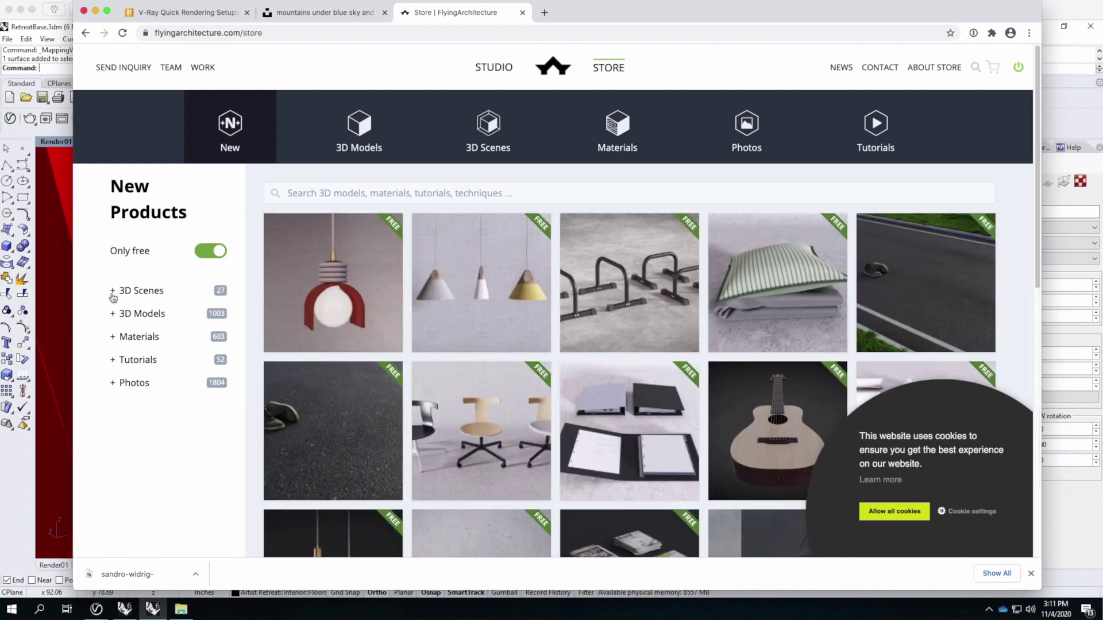
pyautogui.click(113, 320)
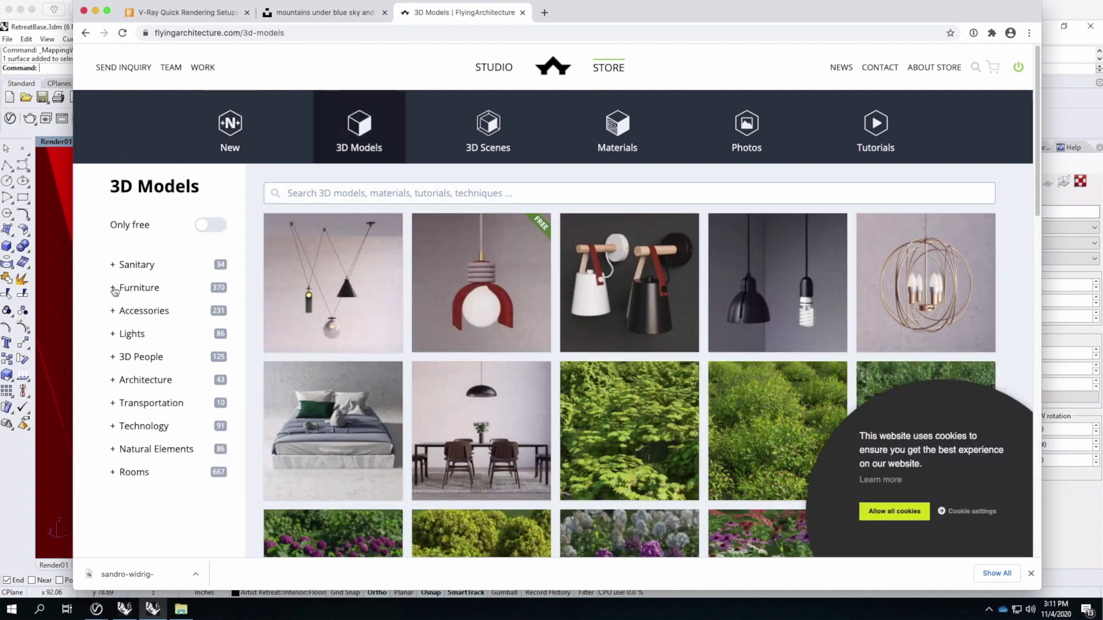
pyautogui.click(114, 288)
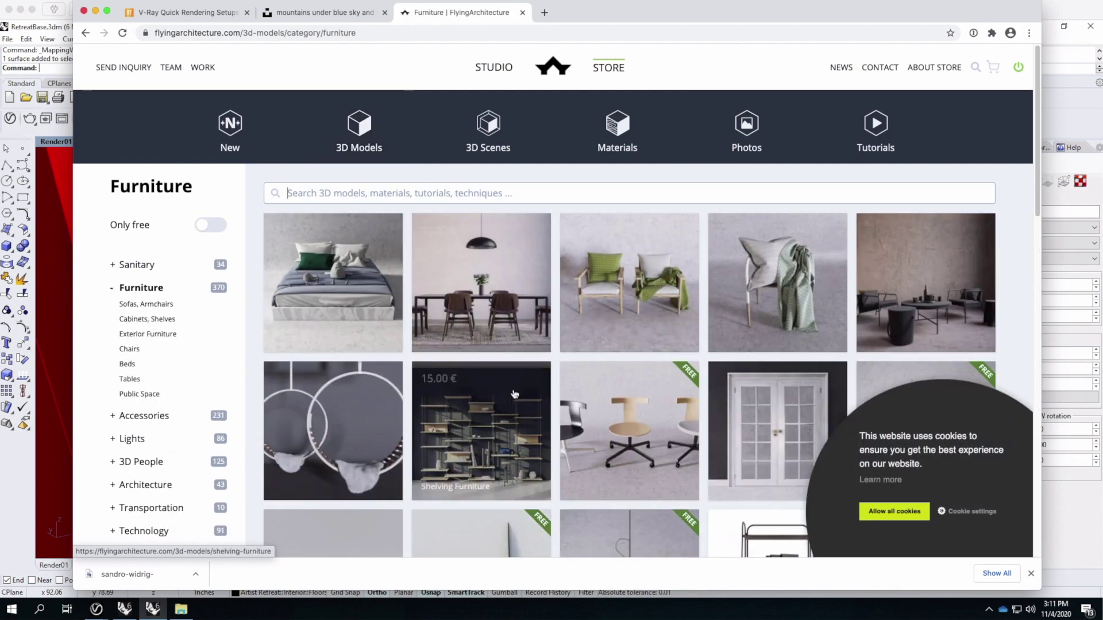
pyautogui.click(210, 224)
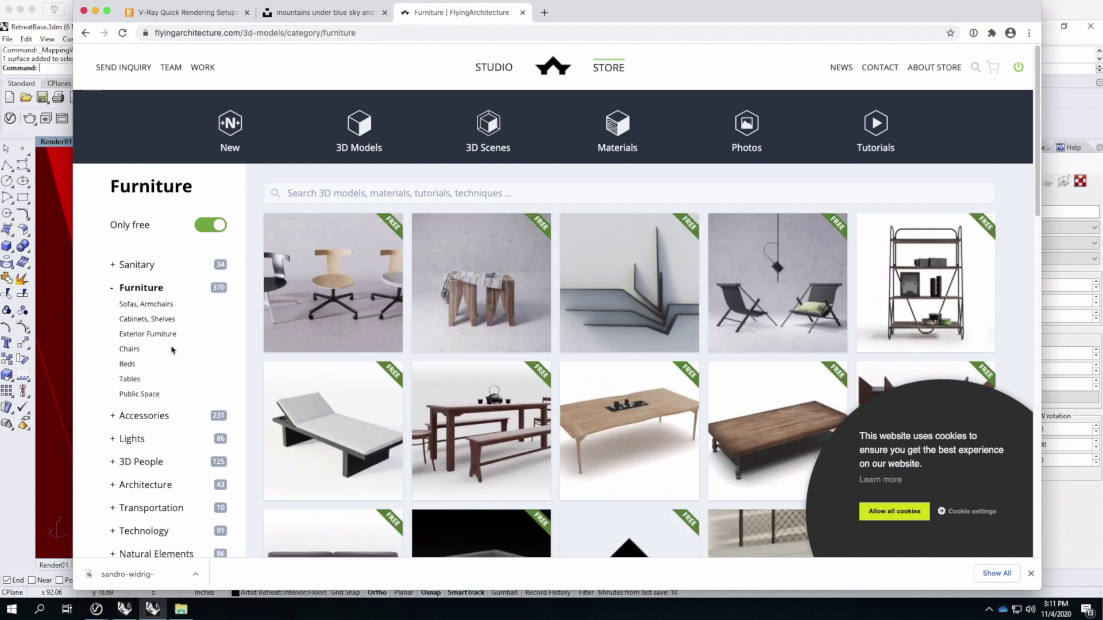
# Look through the free furniture models for a sofa suitable for the retreat interior.
pyautogui.scroll(-2, 171, 350)
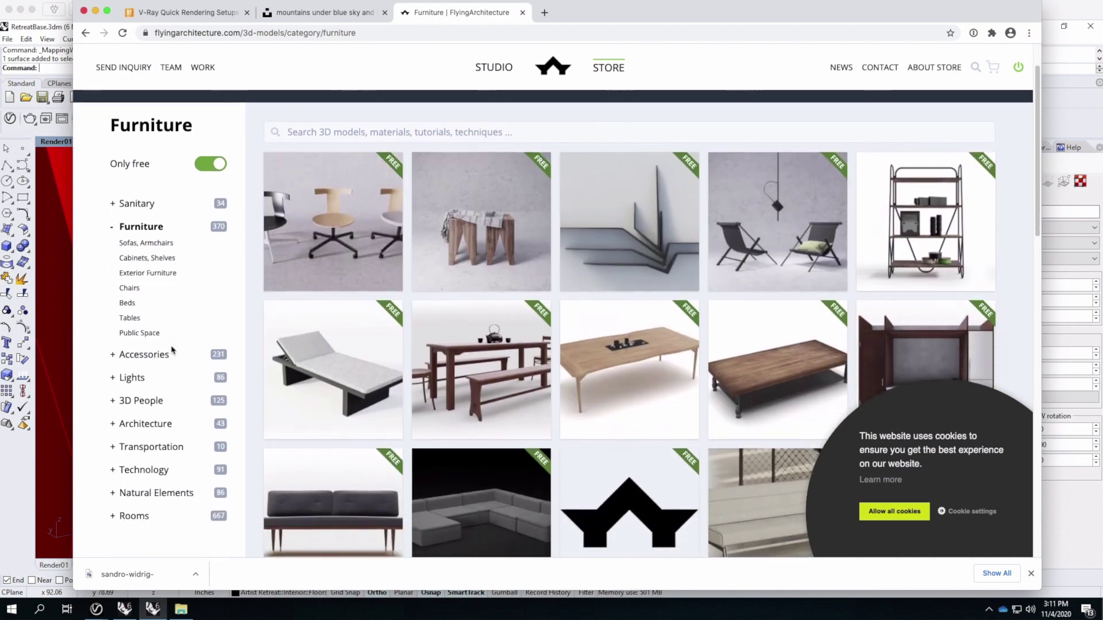
pyautogui.scroll(-3, 171, 350)
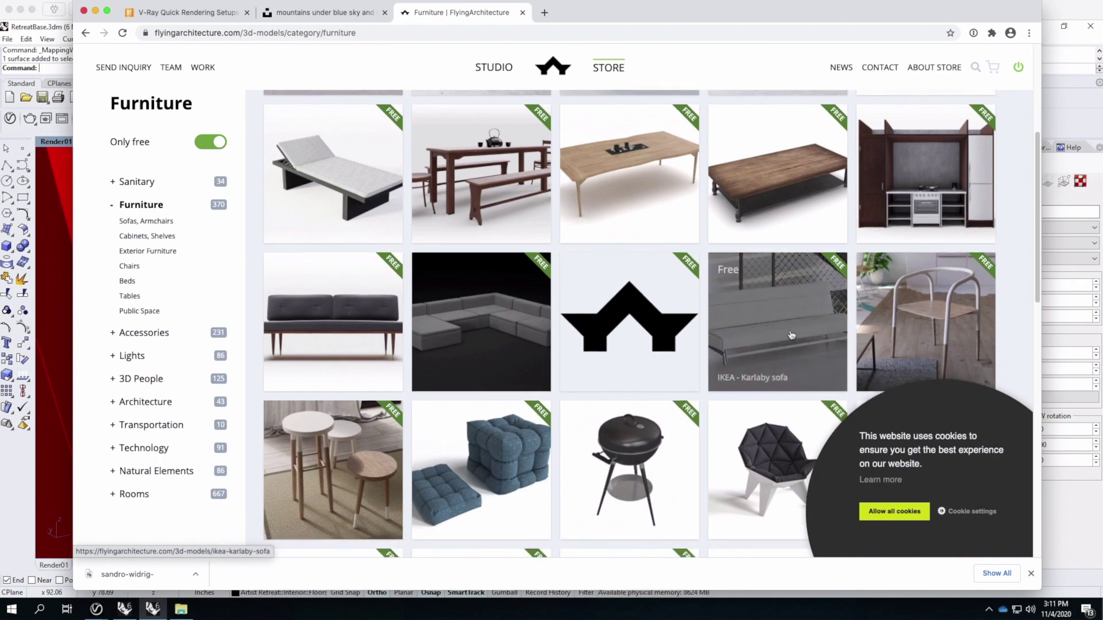
pyautogui.scroll(-4, 791, 335)
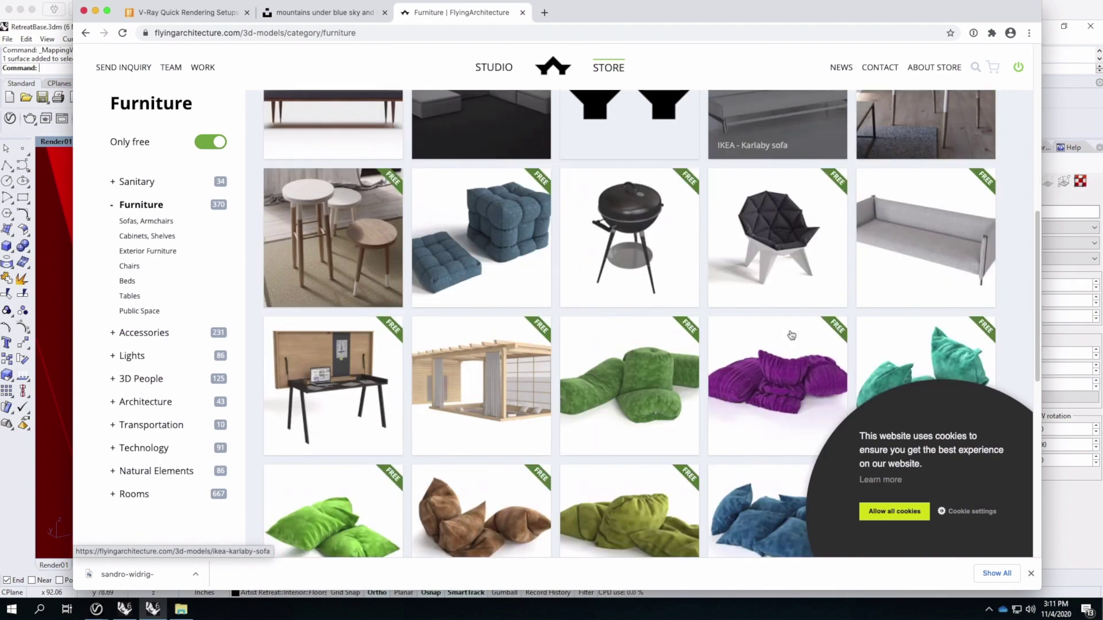
pyautogui.scroll(-6, 792, 336)
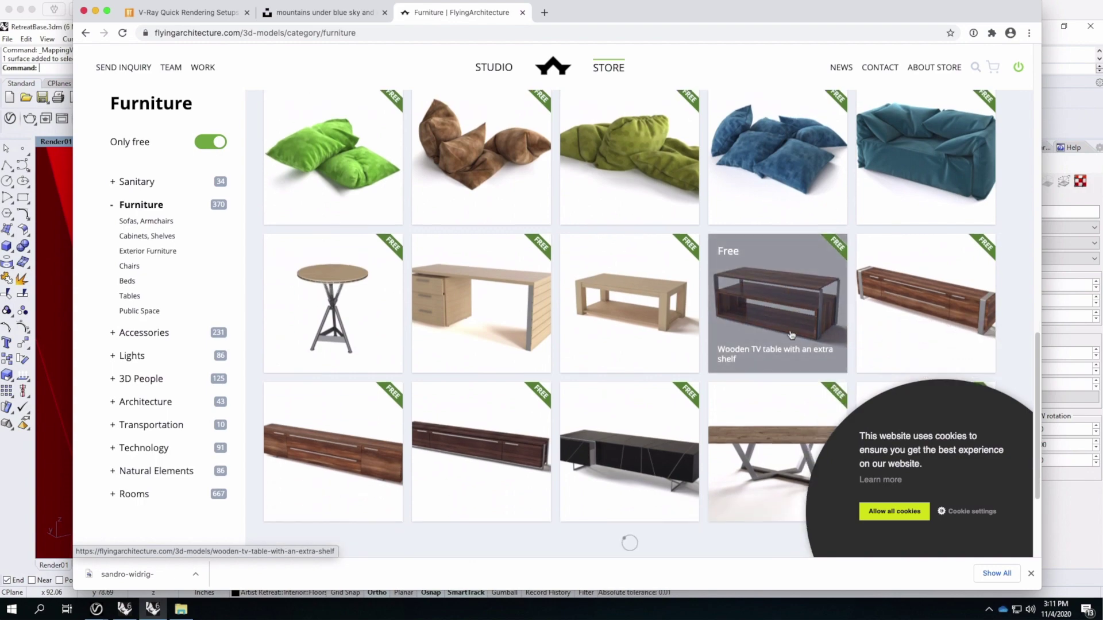
pyautogui.scroll(-2, 791, 335)
pyautogui.scroll(-4, 791, 336)
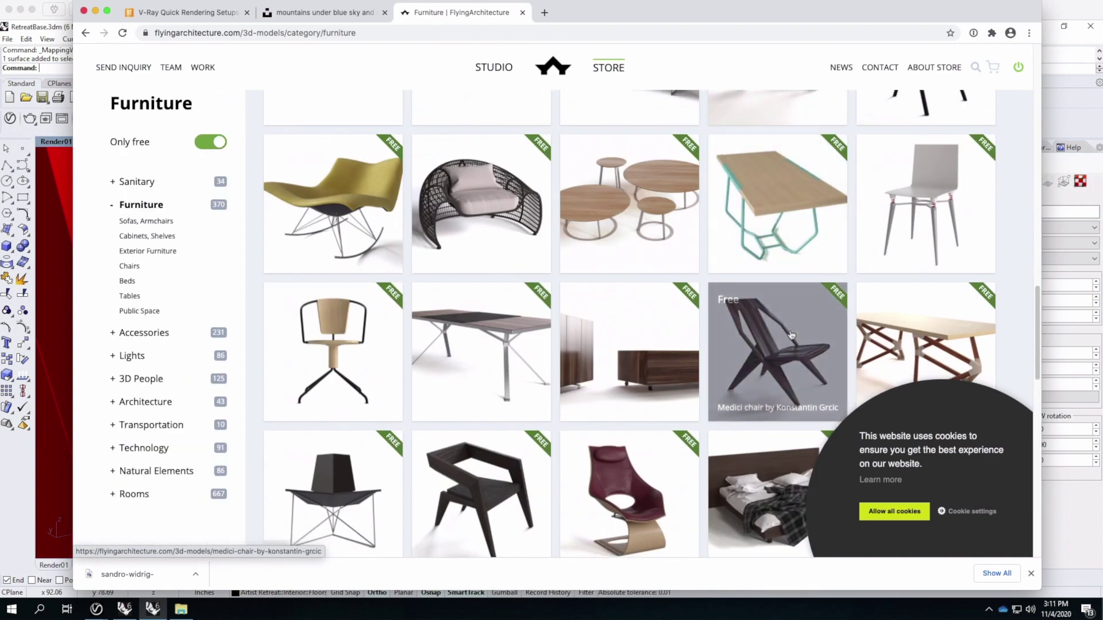
pyautogui.scroll(-7, 791, 336)
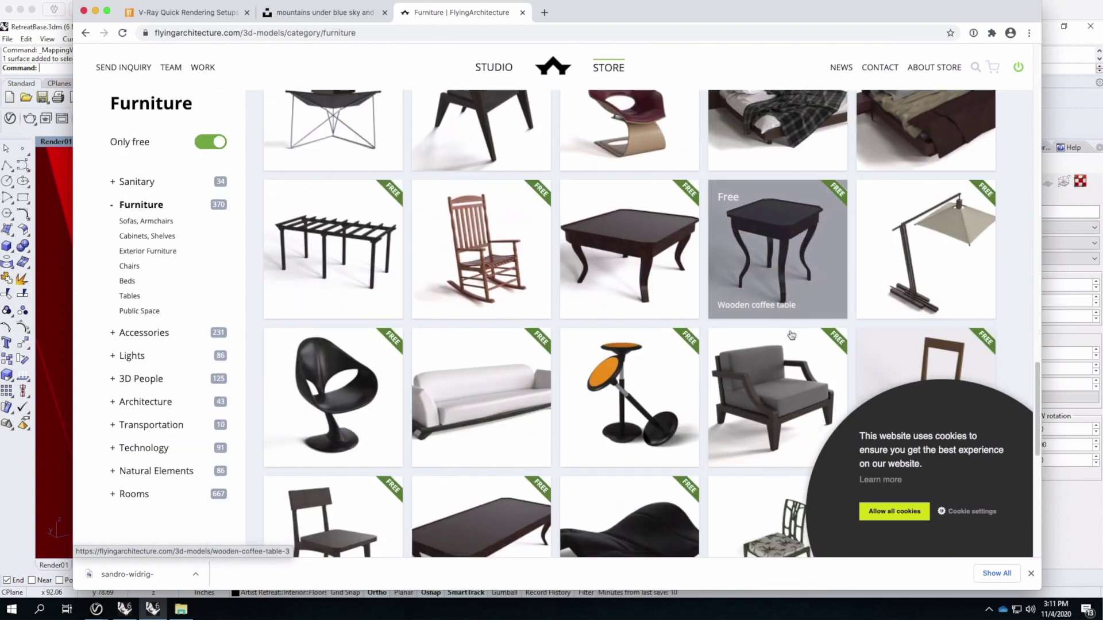
pyautogui.scroll(-6, 791, 336)
pyautogui.scroll(-2, 792, 335)
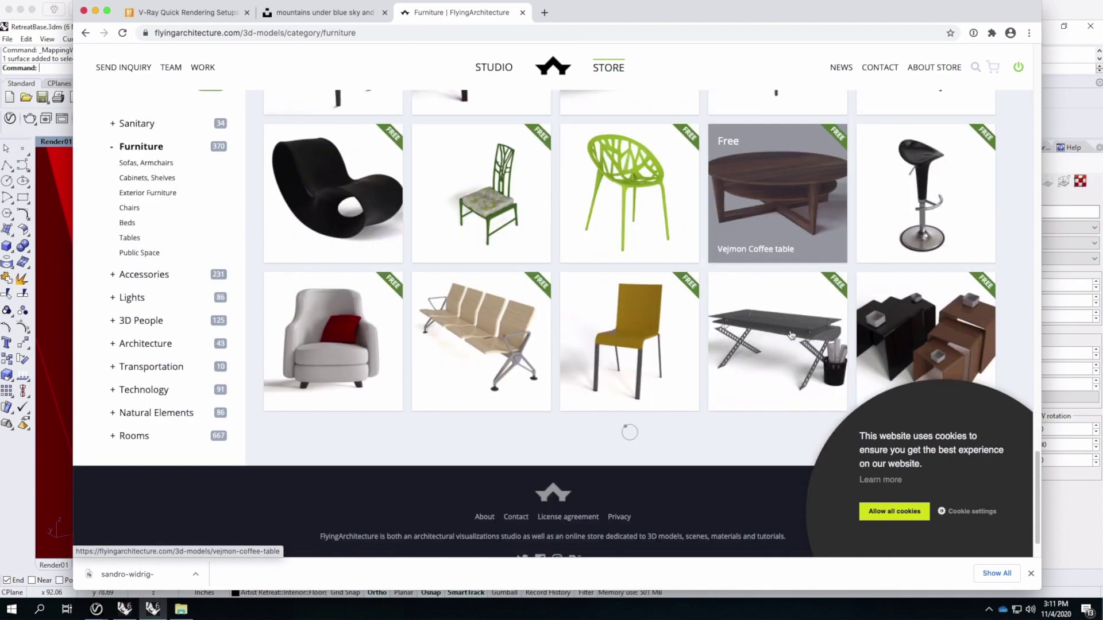
pyautogui.scroll(-6, 791, 335)
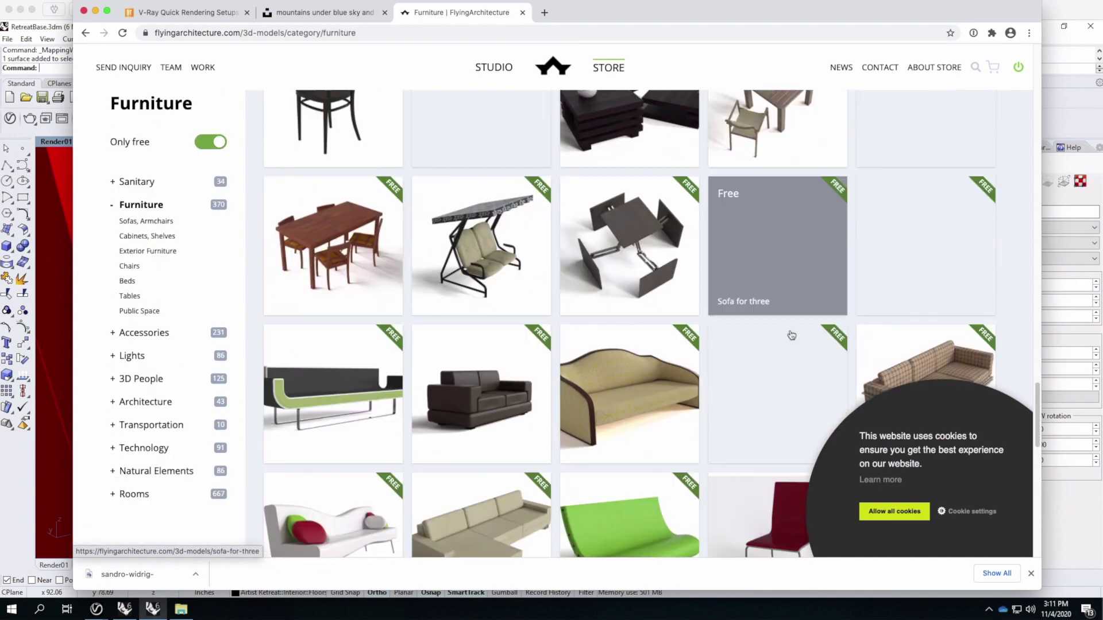
pyautogui.scroll(-1, 792, 336)
pyautogui.scroll(-3, 791, 335)
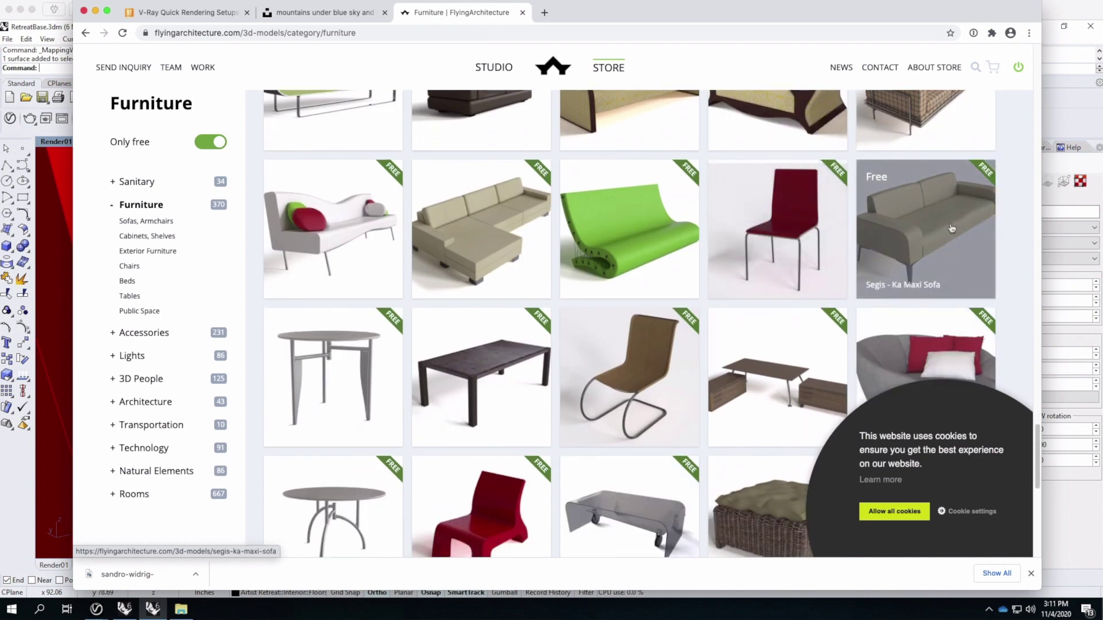
# Open the Segis - Ka Maxi Sofa page, download the free model, and show the options for the downloaded file.
pyautogui.click(951, 228)
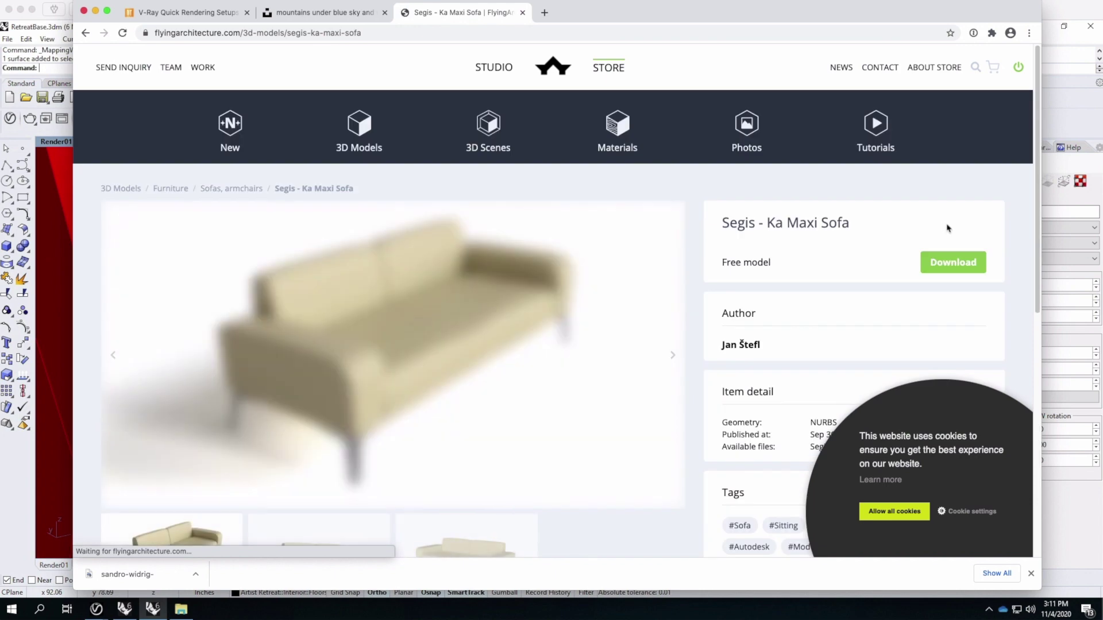
pyautogui.click(949, 265)
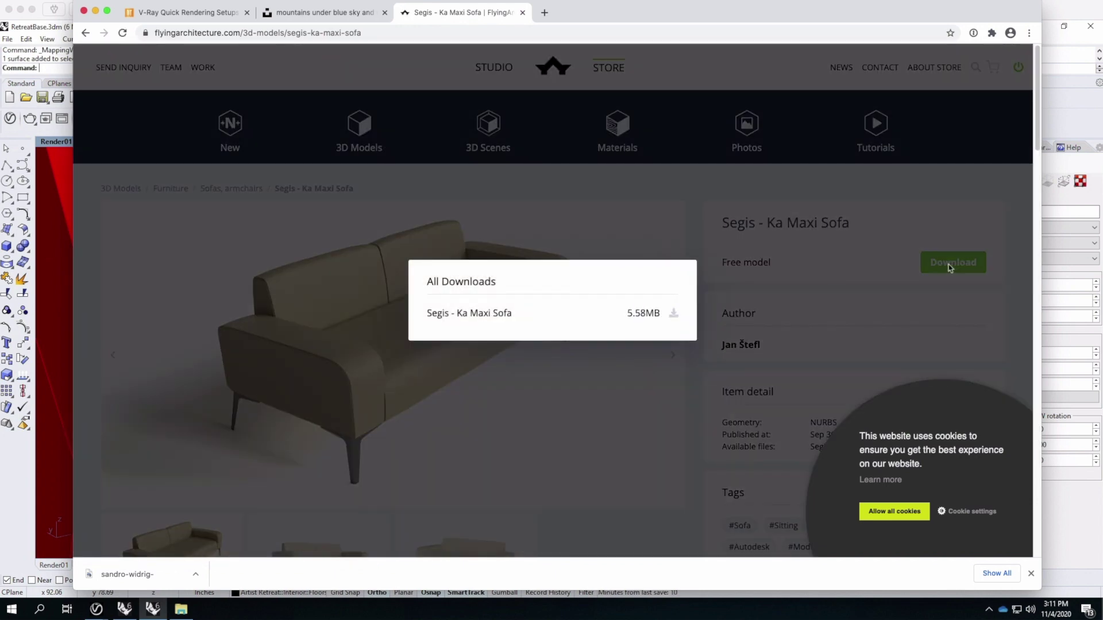
pyautogui.click(650, 316)
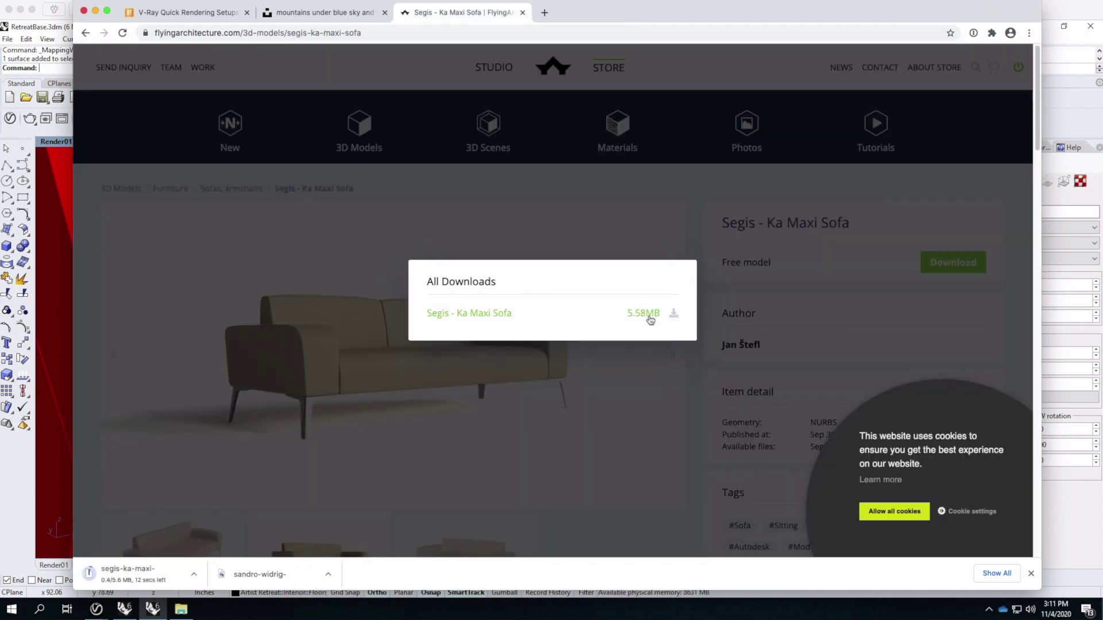
pyautogui.click(196, 579)
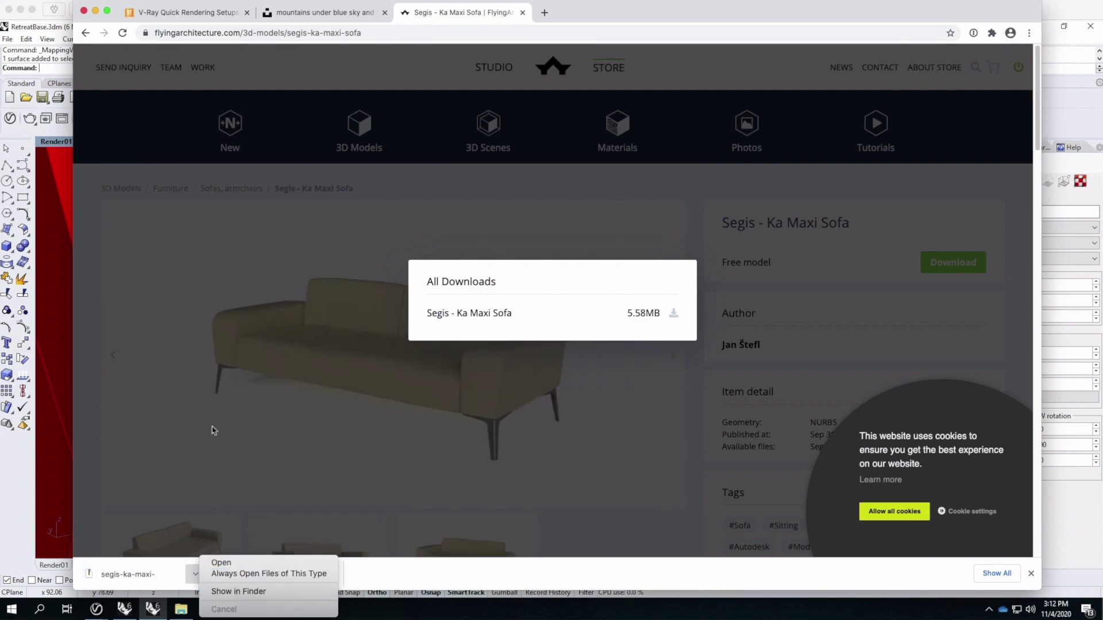
# Switch to the Rhino window with the untitled model and start opening another file, discarding the unsaved changes.
pyautogui.click(3, 473)
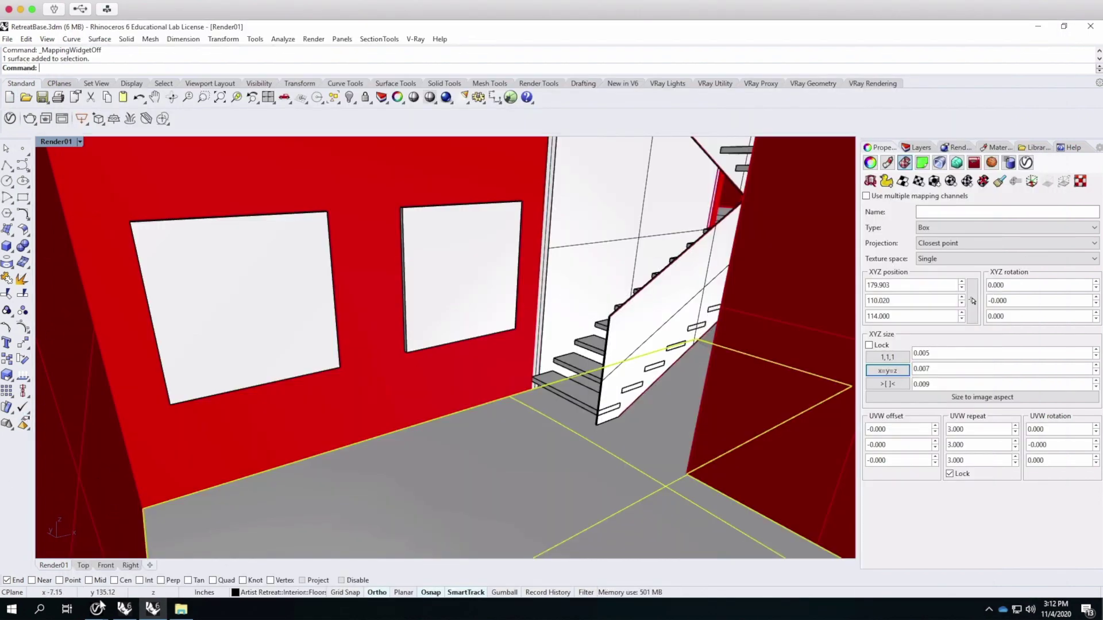
pyautogui.click(124, 609)
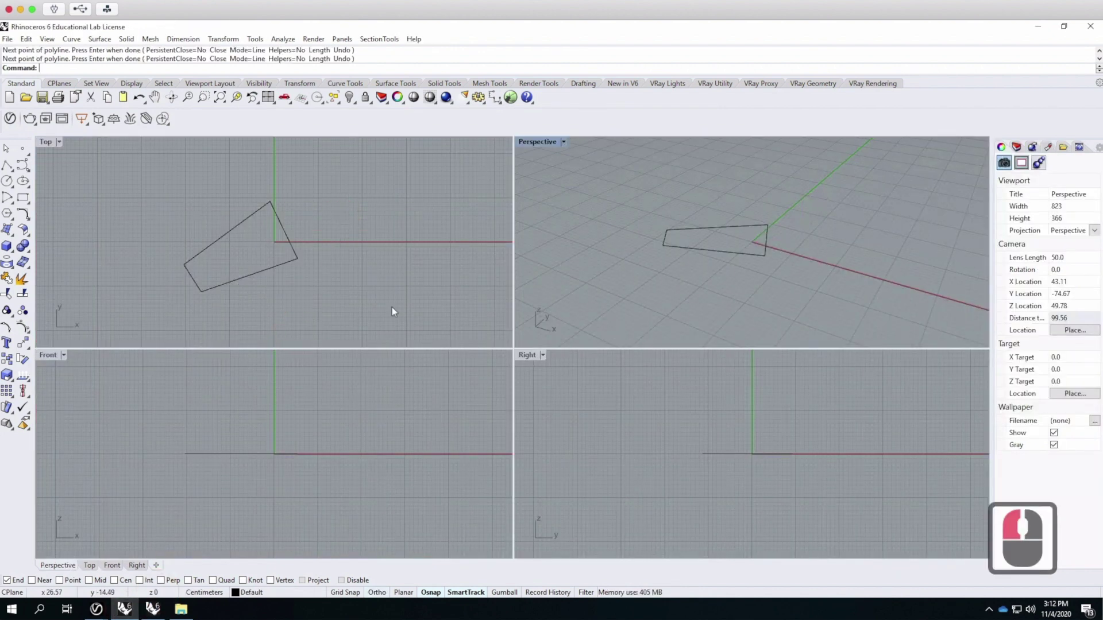
pyautogui.click(6, 40)
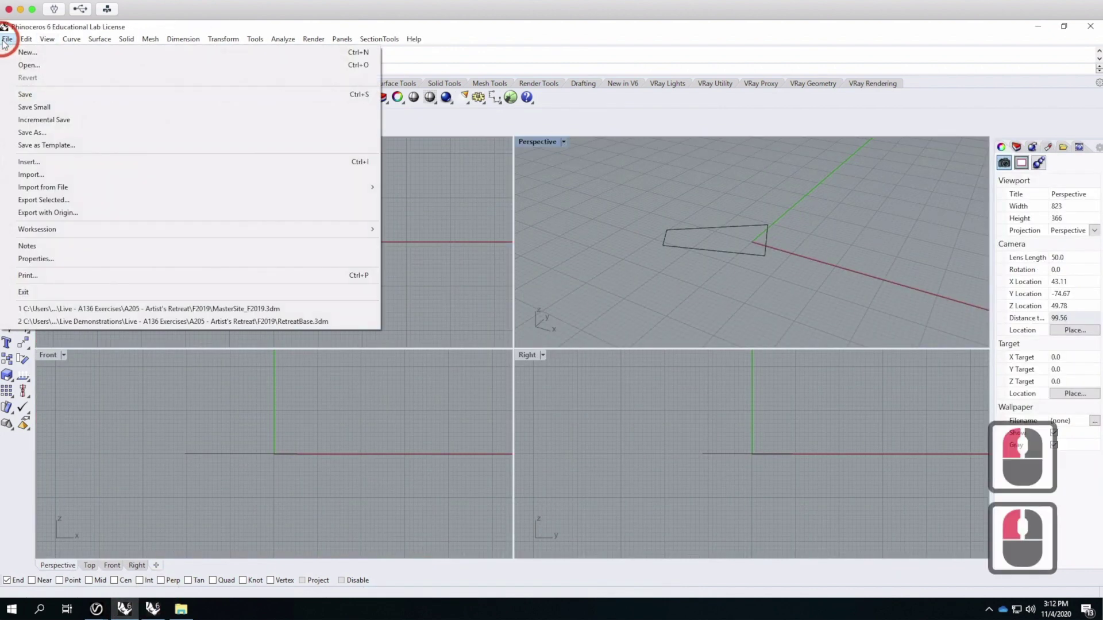
pyautogui.click(26, 67)
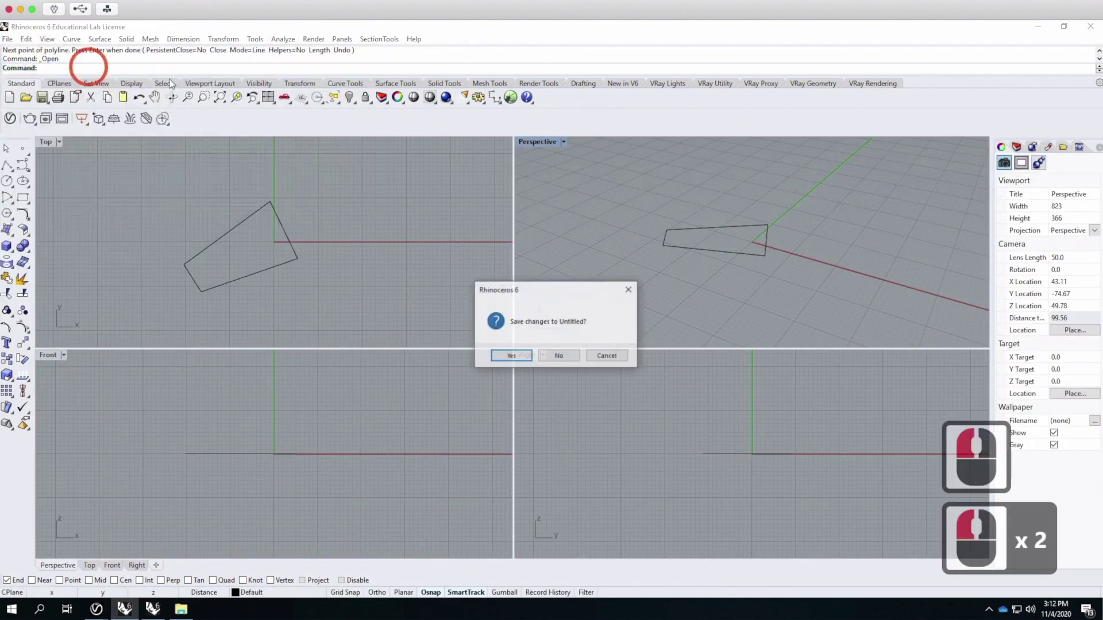
pyautogui.click(566, 355)
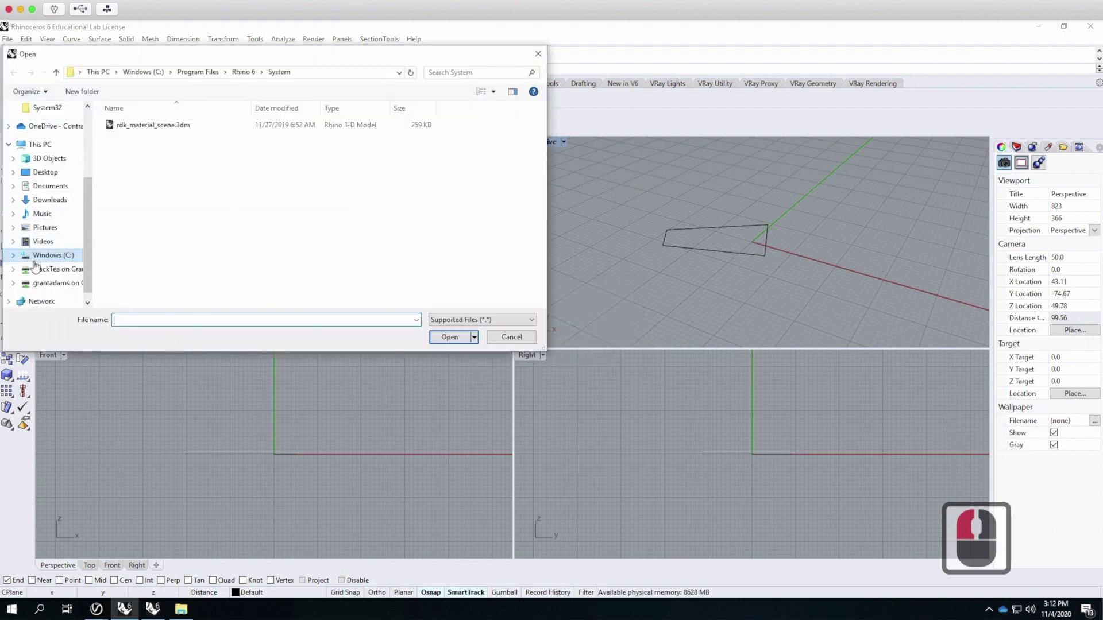
# Browse to the Downloads folder on the shared MacBook drive (Z:) and sort its files by date modified, newest first.
pyautogui.click(52, 285)
pyautogui.click(51, 279)
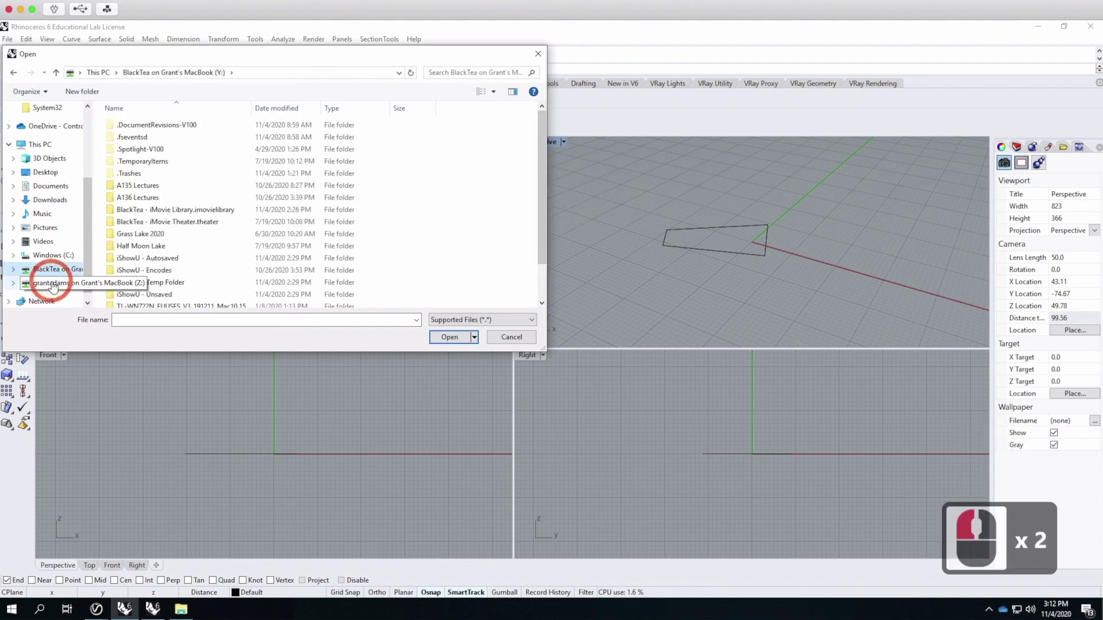
pyautogui.click(45, 283)
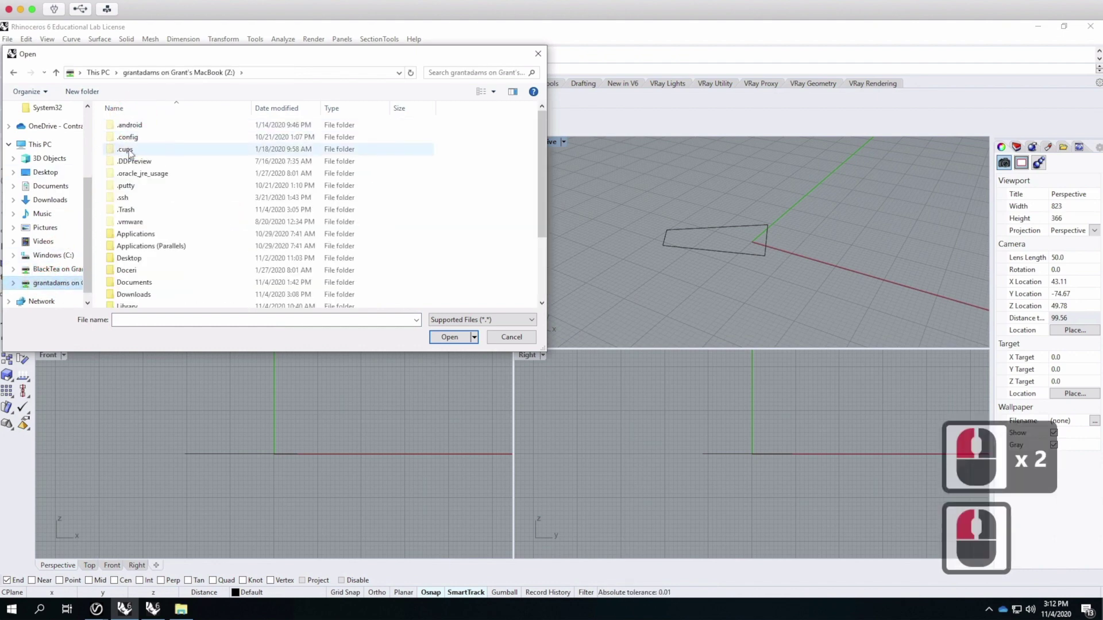
pyautogui.click(130, 294)
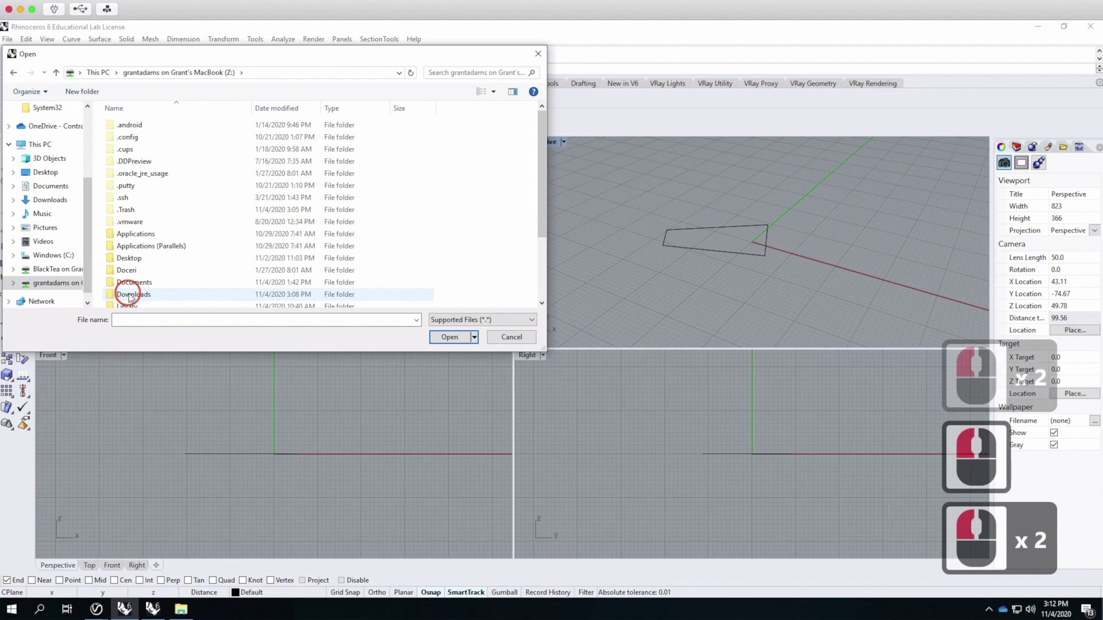
pyautogui.click(286, 108)
pyautogui.click(274, 109)
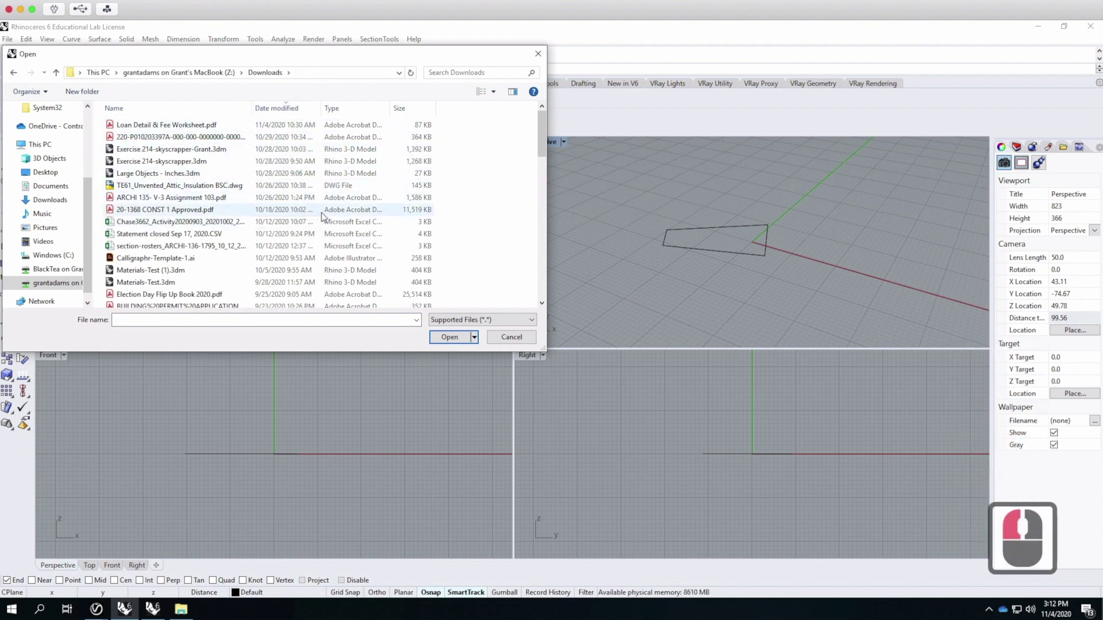
# Open the sofa model Segis_Ka_Maxi.3dm from the segis-ka-maxi-sofa folder in Downloads.
pyautogui.click(267, 110)
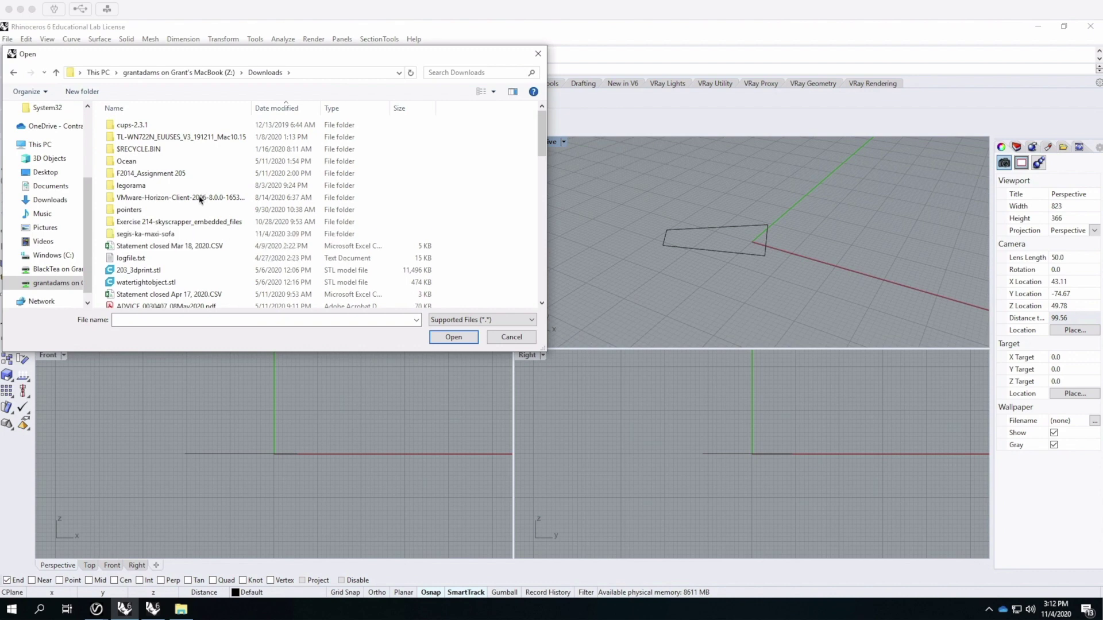
pyautogui.doubleClick(159, 237)
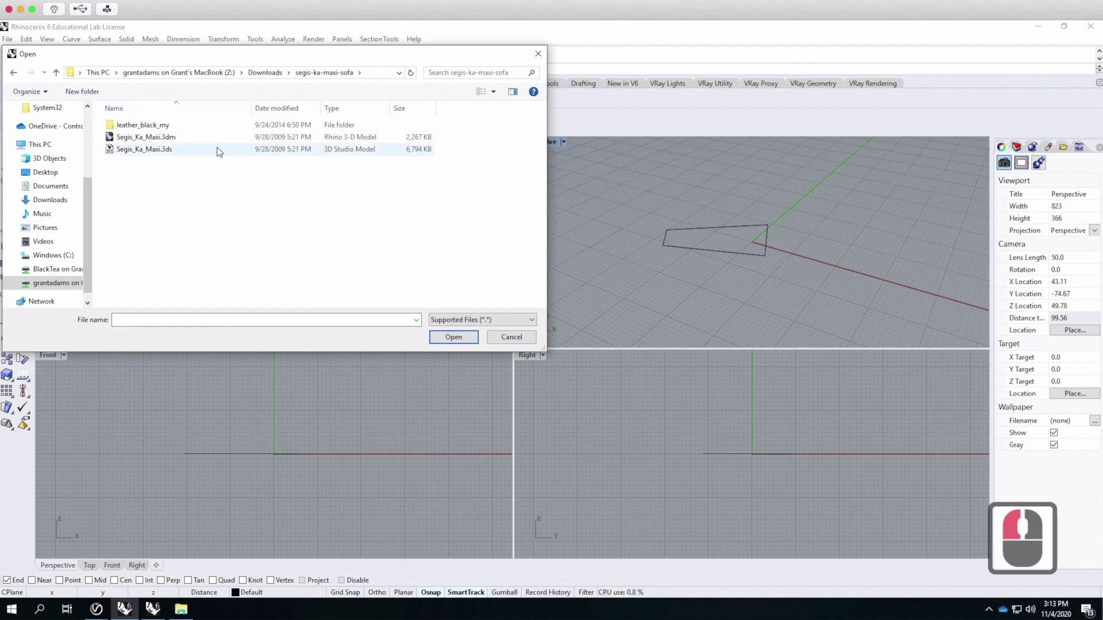
pyautogui.click(156, 139)
pyautogui.click(443, 337)
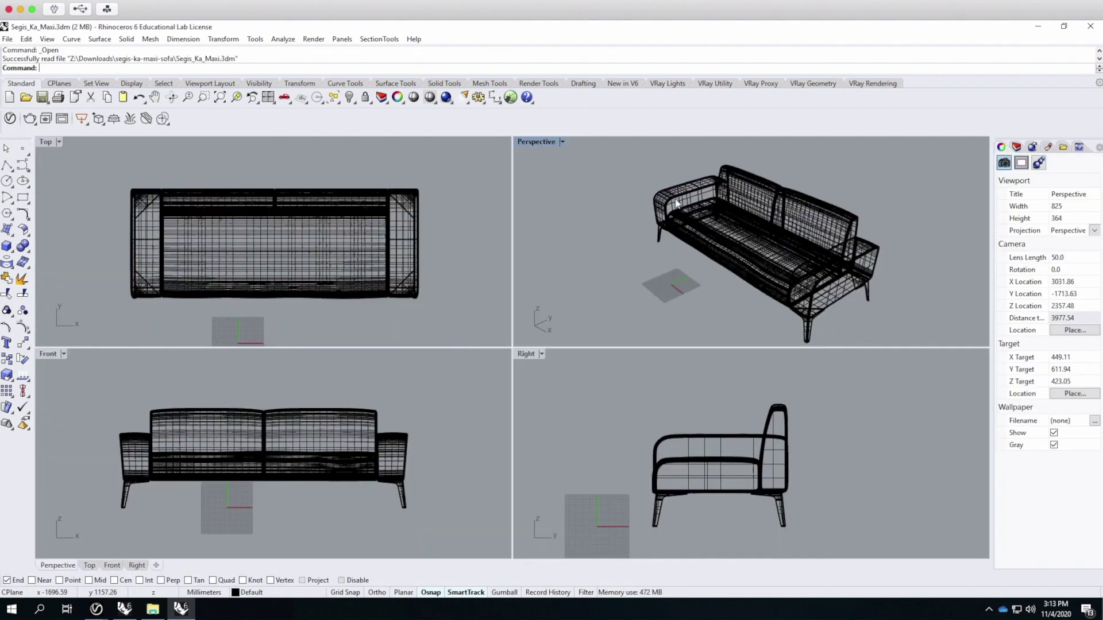
# Check the sofa's layer, and delete the unused layers Default and Layer 01 through Layer 05, keeping segis Ka Maxi.
pyautogui.click(688, 197)
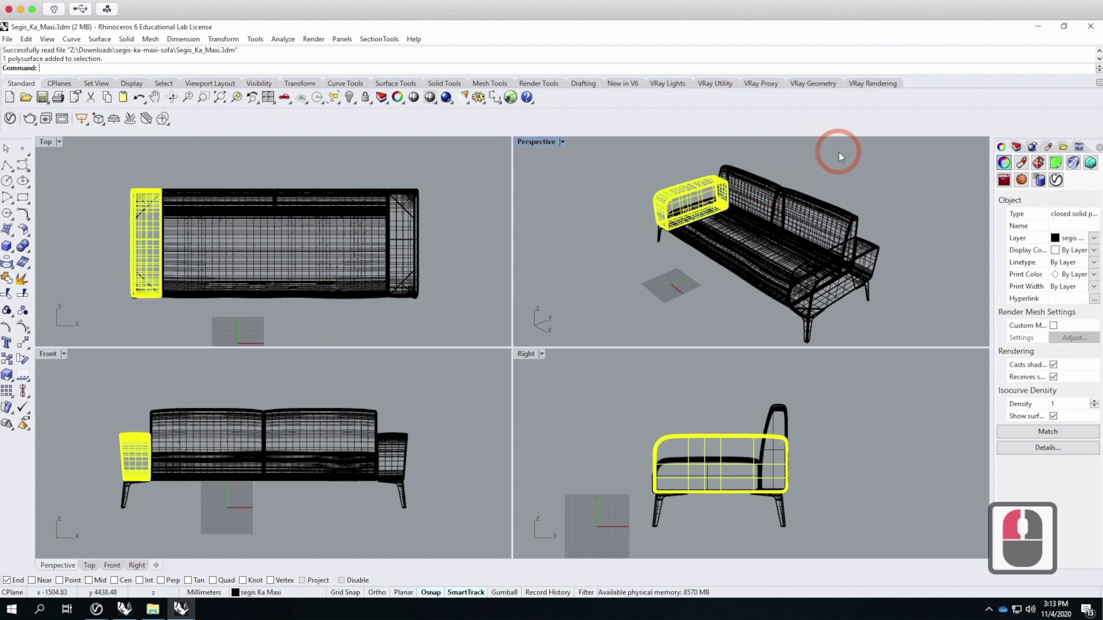
pyautogui.click(836, 154)
pyautogui.click(1015, 147)
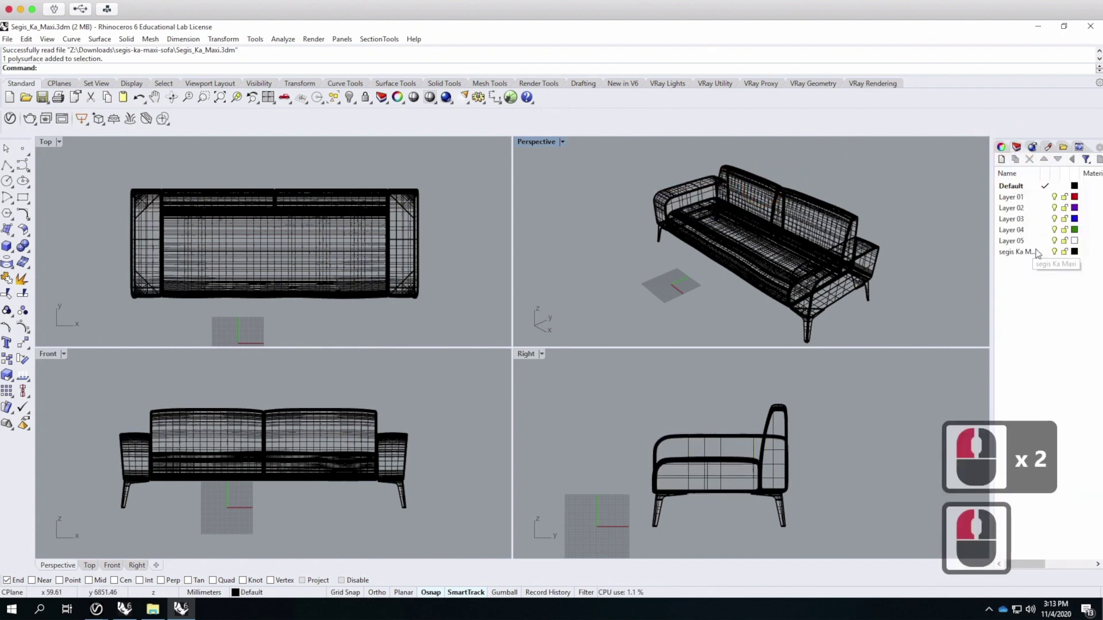
pyautogui.click(1054, 253)
pyautogui.click(1055, 253)
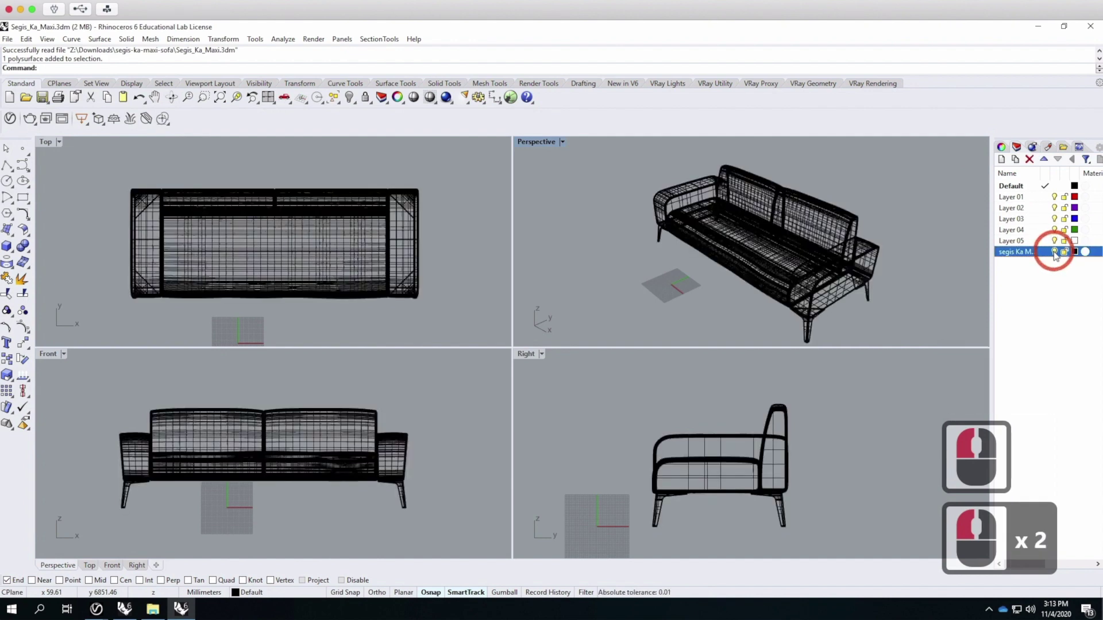
pyautogui.click(1010, 241)
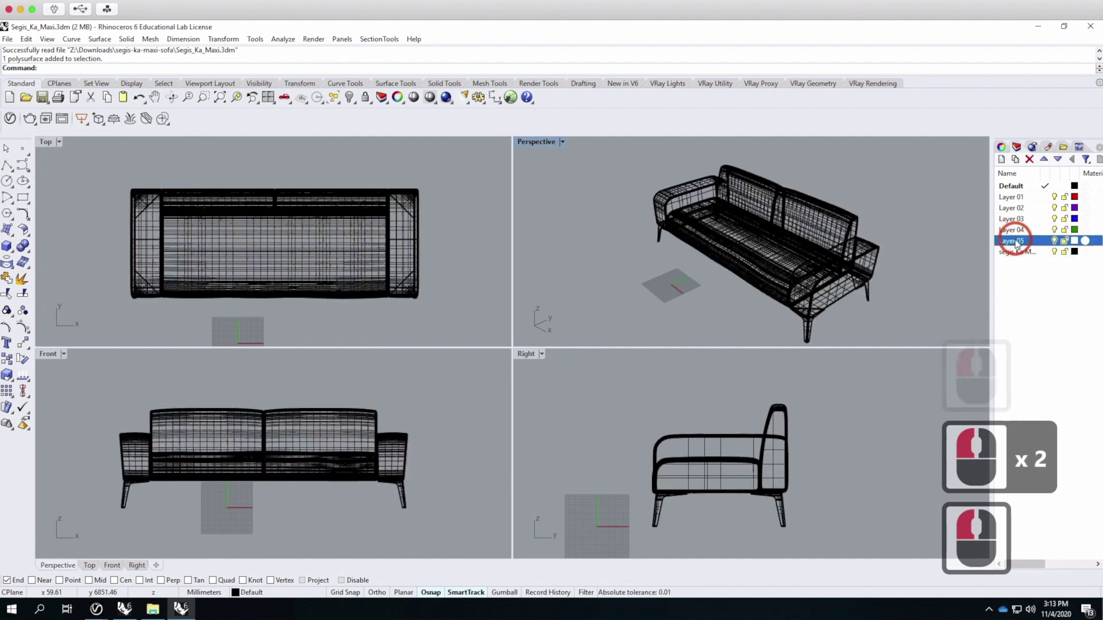
pyautogui.keyDown('shift'); pyautogui.click(1010, 186); pyautogui.keyUp('shift')
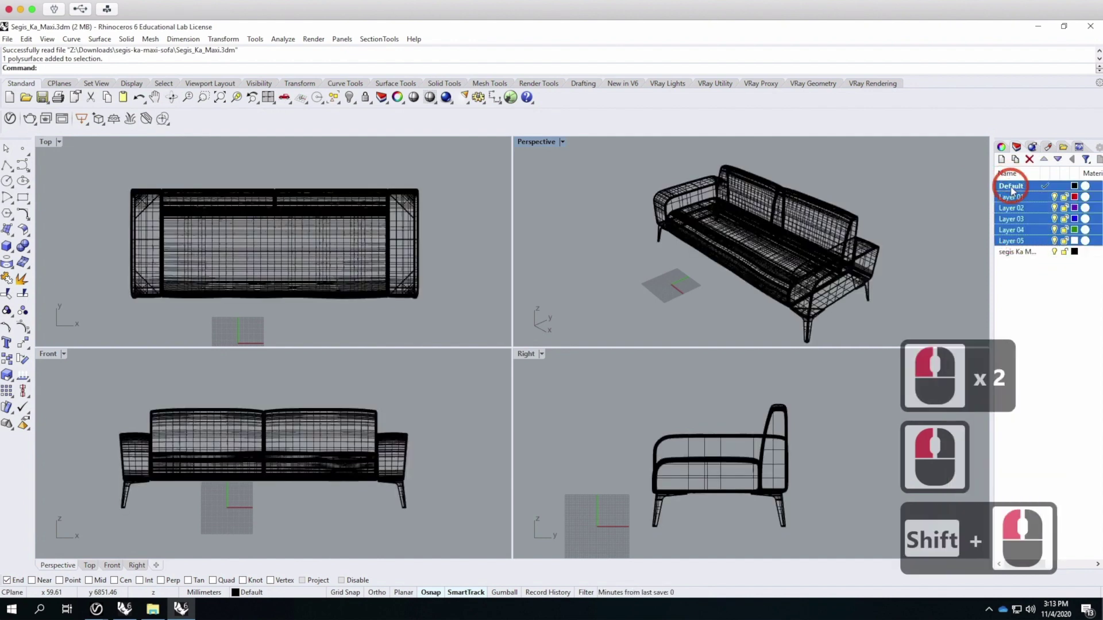
pyautogui.click(1028, 159)
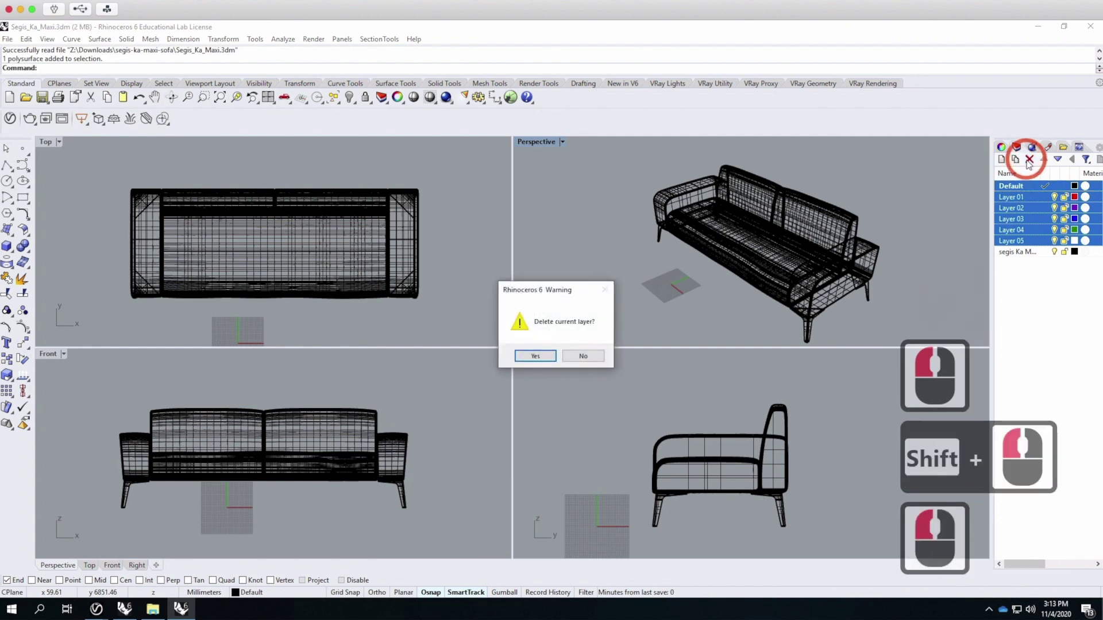
pyautogui.click(535, 356)
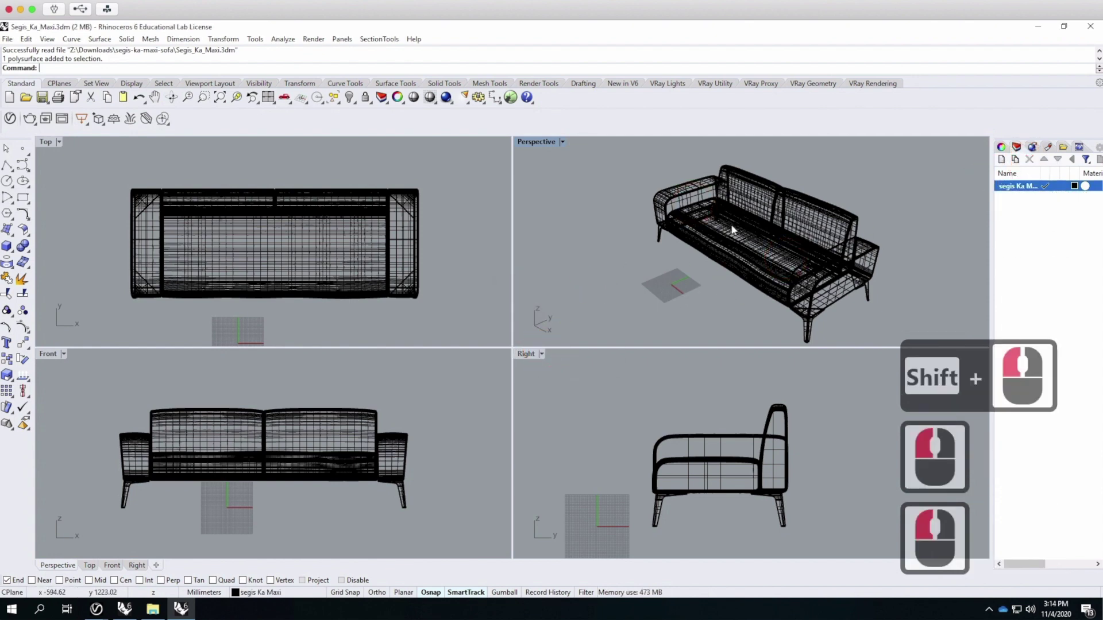
# Set V-Ray for Rhino as the current renderer and open the V-Ray Asset Editor.
pyautogui.moveTo(646, 274); pyautogui.dragTo(802, 253, button='right')
pyautogui.click(711, 299)
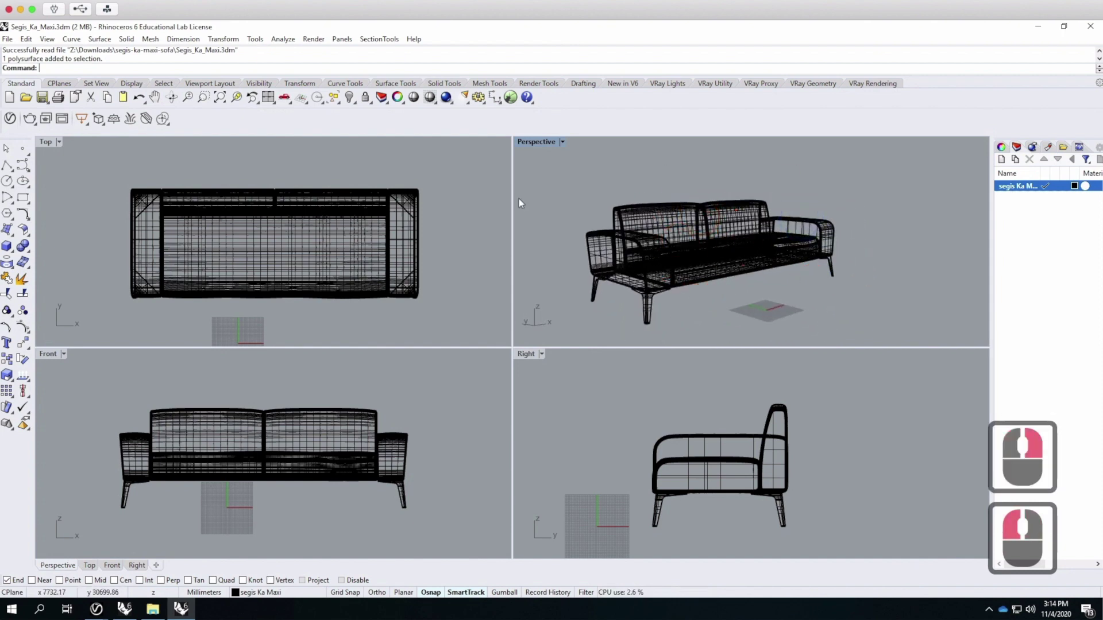
pyautogui.click(10, 121)
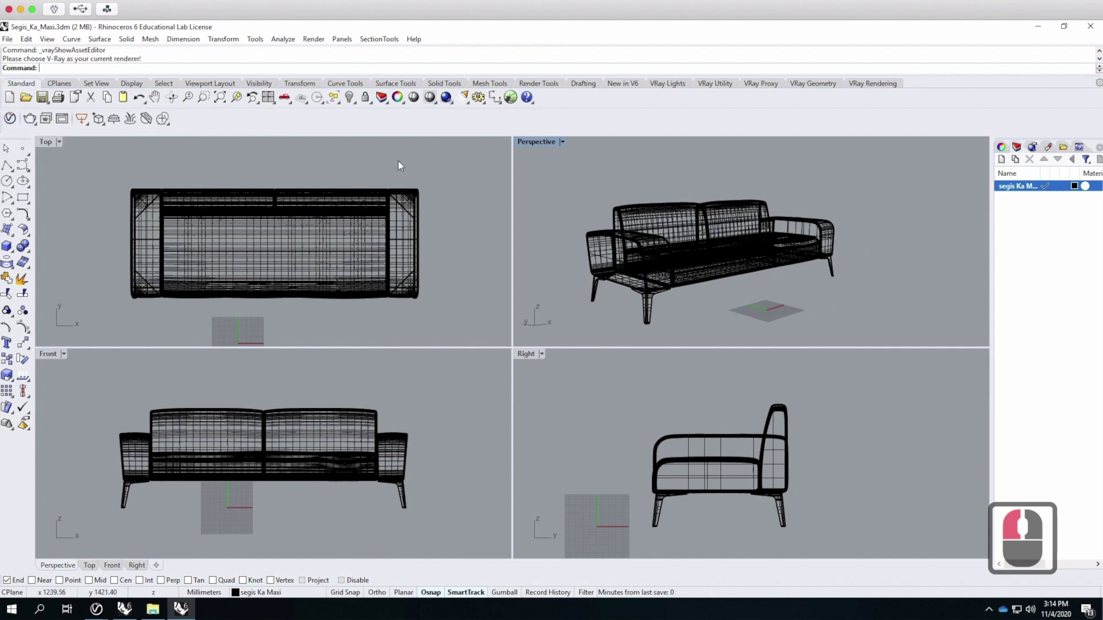
pyautogui.click(314, 40)
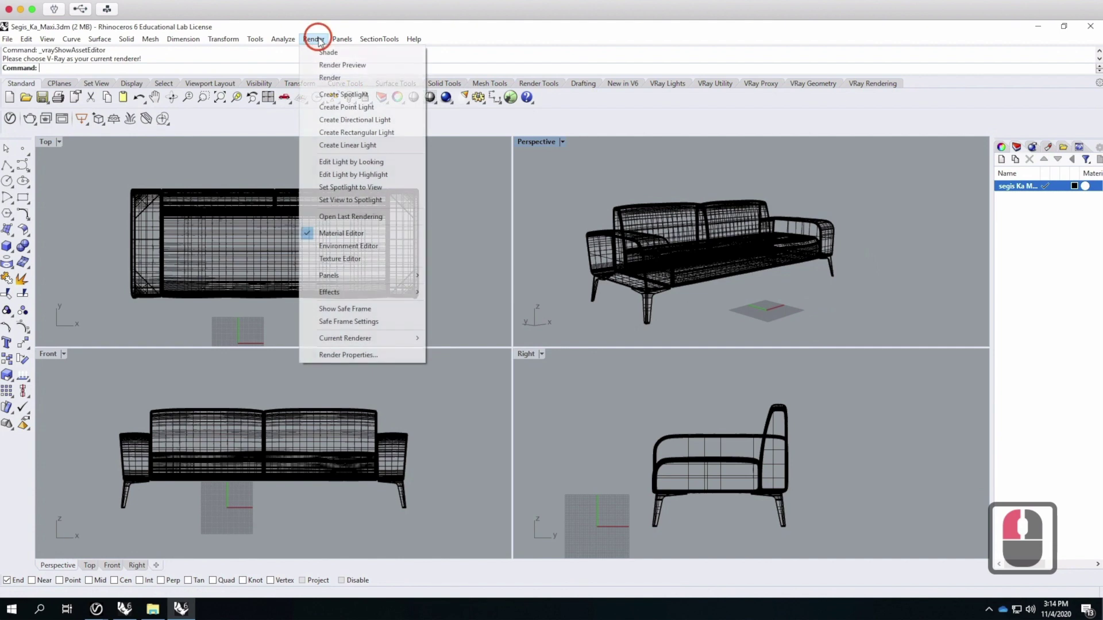
pyautogui.moveTo(350, 337)
pyautogui.click(448, 350)
pyautogui.click(31, 118)
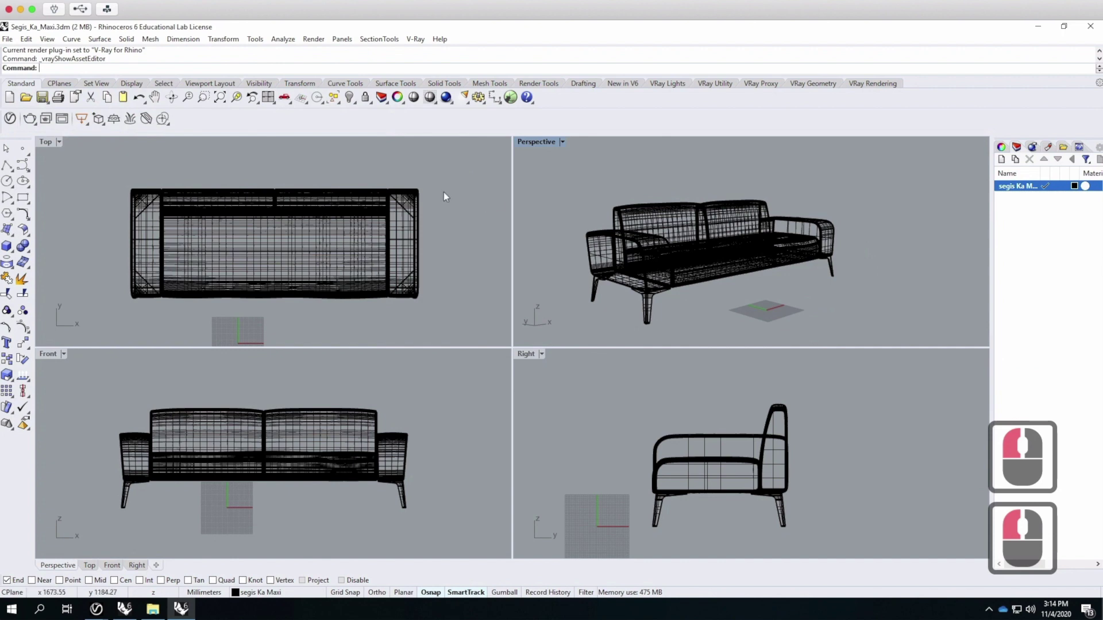
pyautogui.click(10, 119)
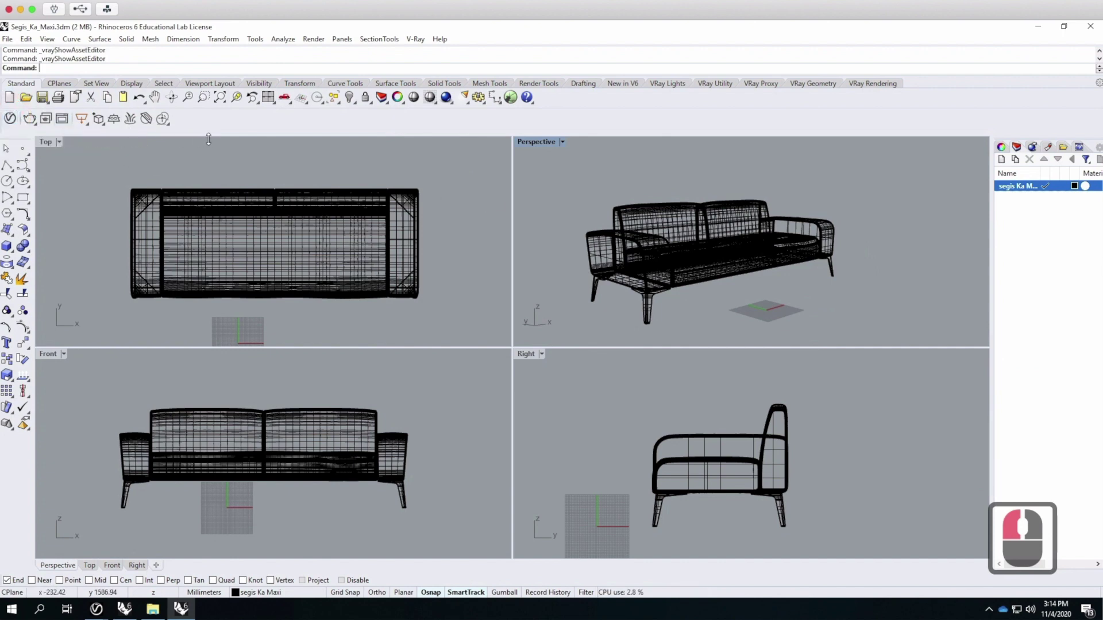
# Save the sofa model as Segis_Ka_Maxi.3dm in the F2019 folder of A205 - Artist's Retreat, under Live - A136 Exercises on OneDrive.
pyautogui.click(7, 39)
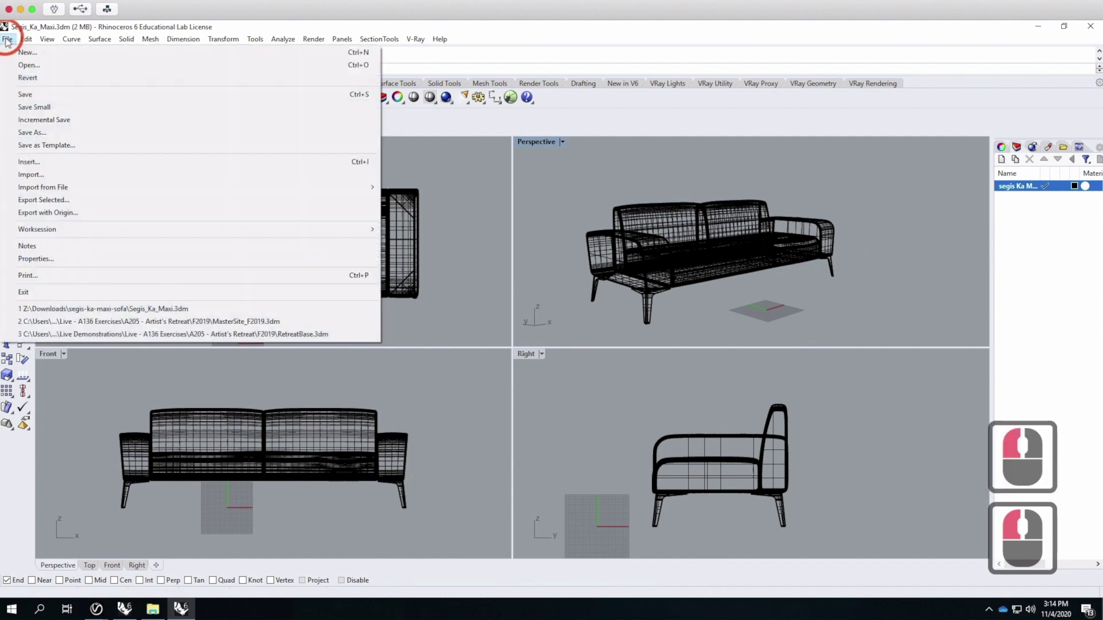
pyautogui.click(23, 93)
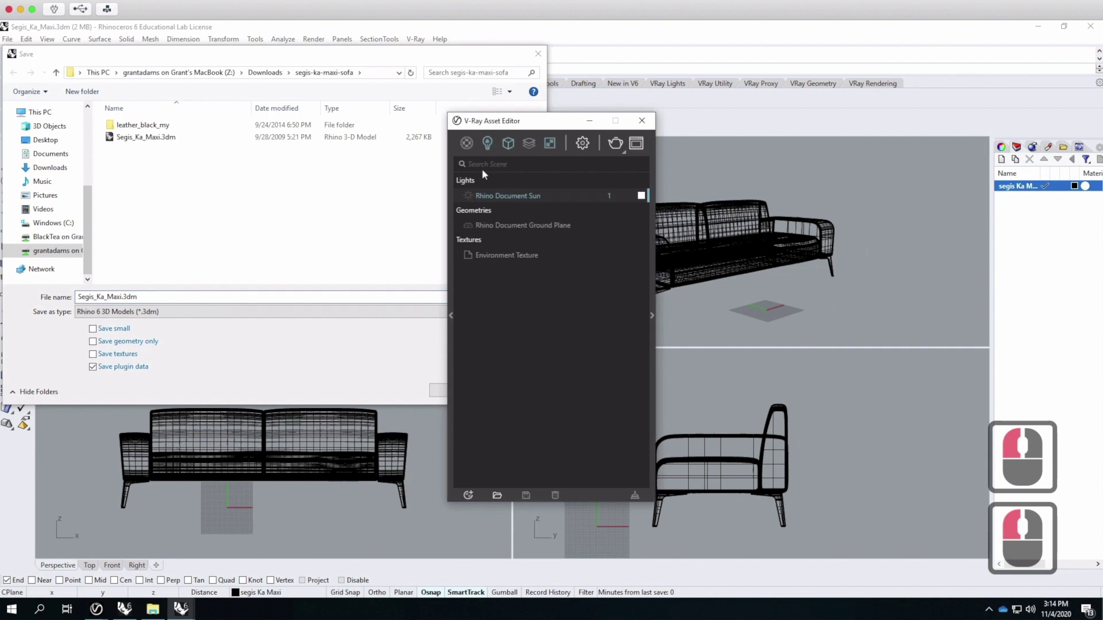
pyautogui.click(52, 250)
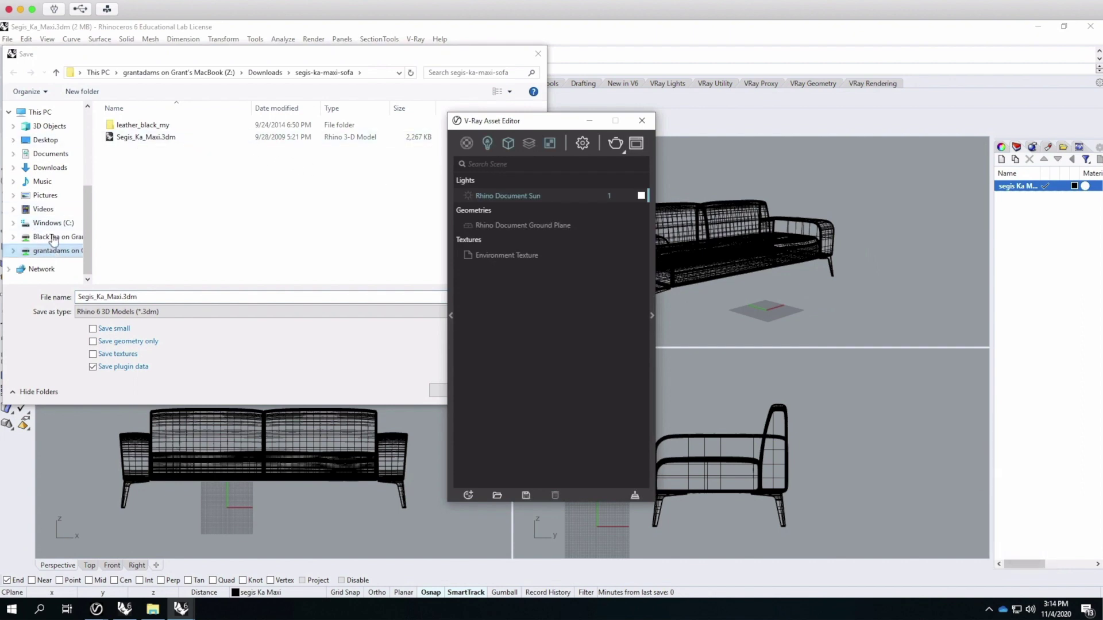
pyautogui.scroll(-4, 52, 180)
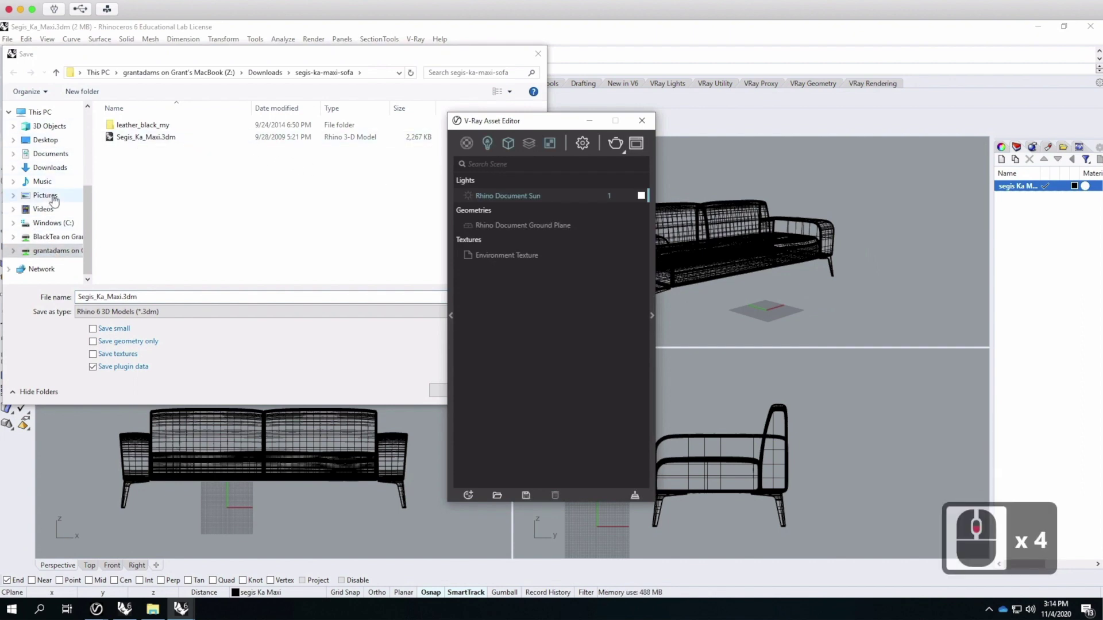
pyautogui.scroll(11, 51, 230)
pyautogui.click(51, 247)
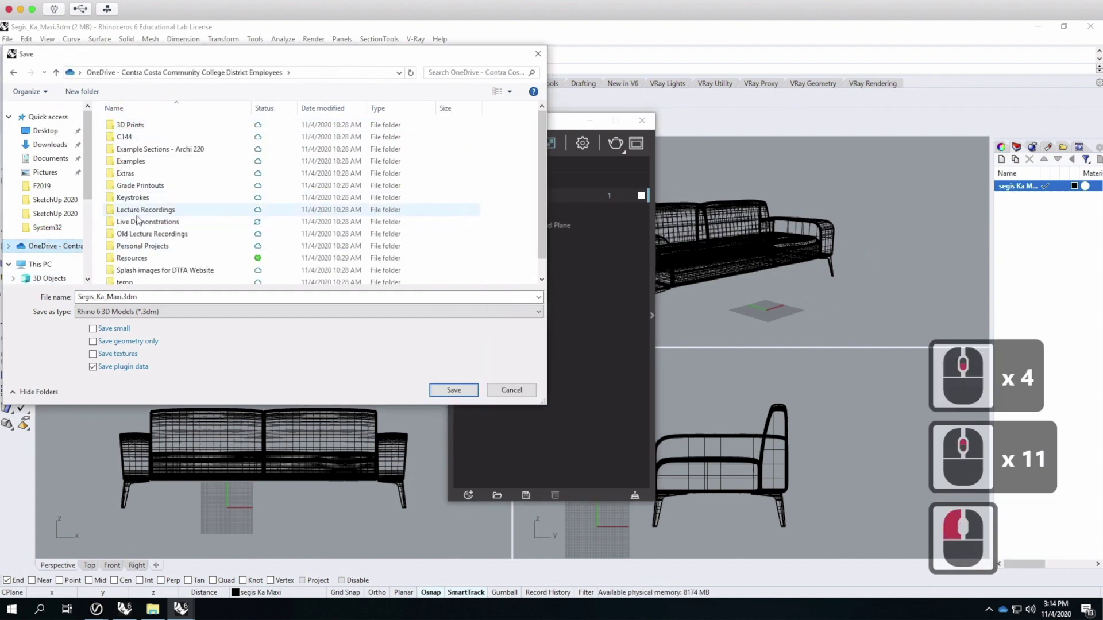
pyautogui.doubleClick(138, 222)
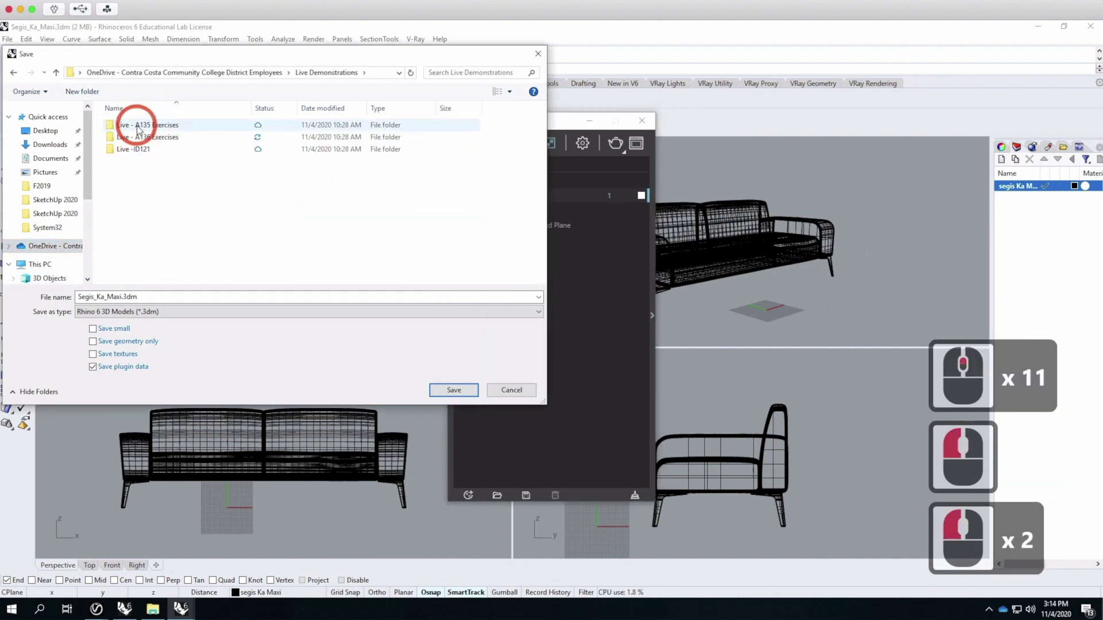
pyautogui.doubleClick(138, 137)
pyautogui.click(146, 125)
pyautogui.doubleClick(146, 126)
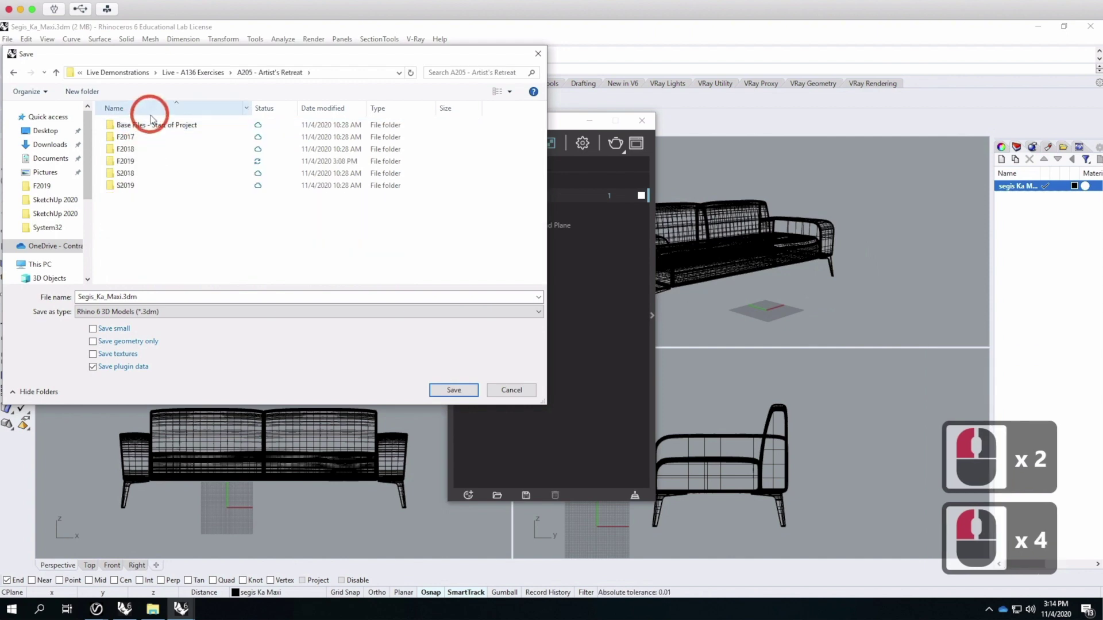
pyautogui.doubleClick(130, 150)
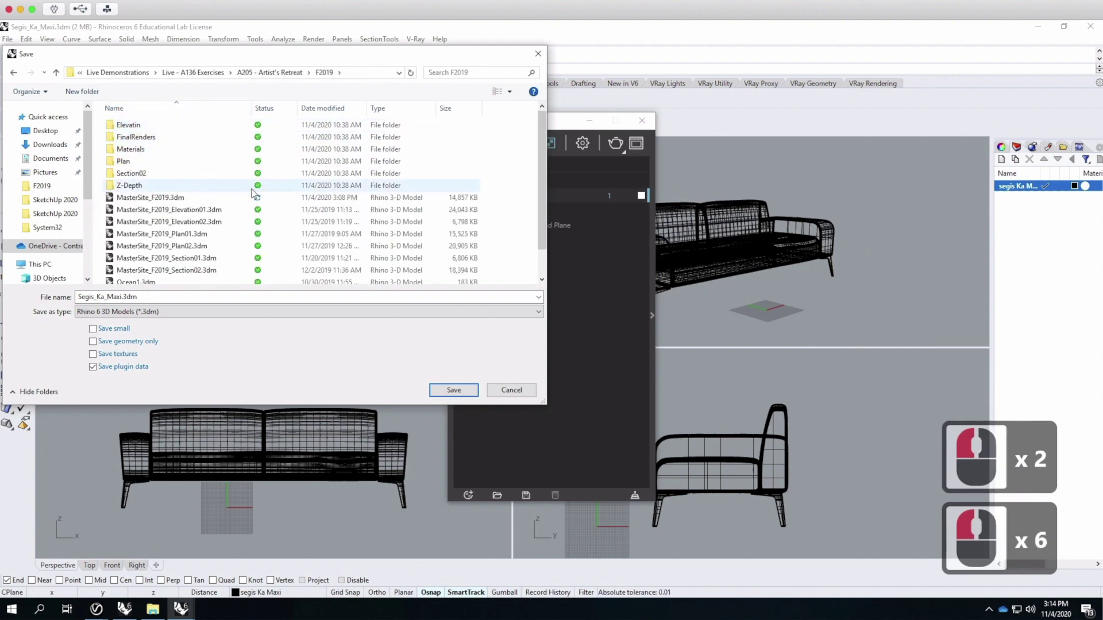
pyautogui.click(439, 391)
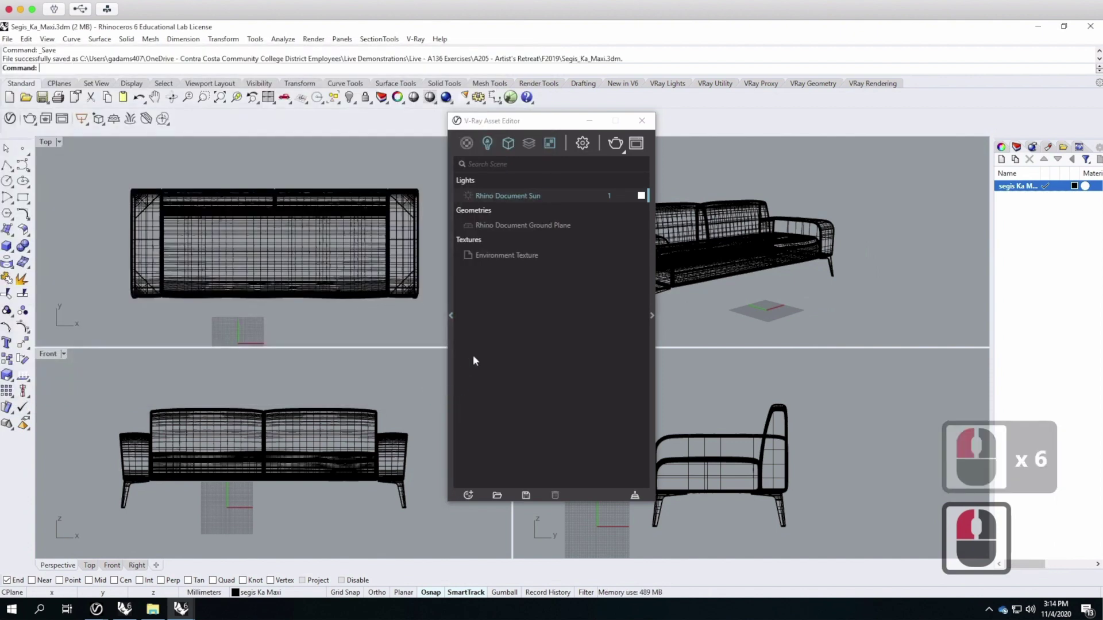
# Expand the V-Ray material library and look through the Fabric materials for one suitable for the sofa.
pyautogui.doubleClick(466, 143)
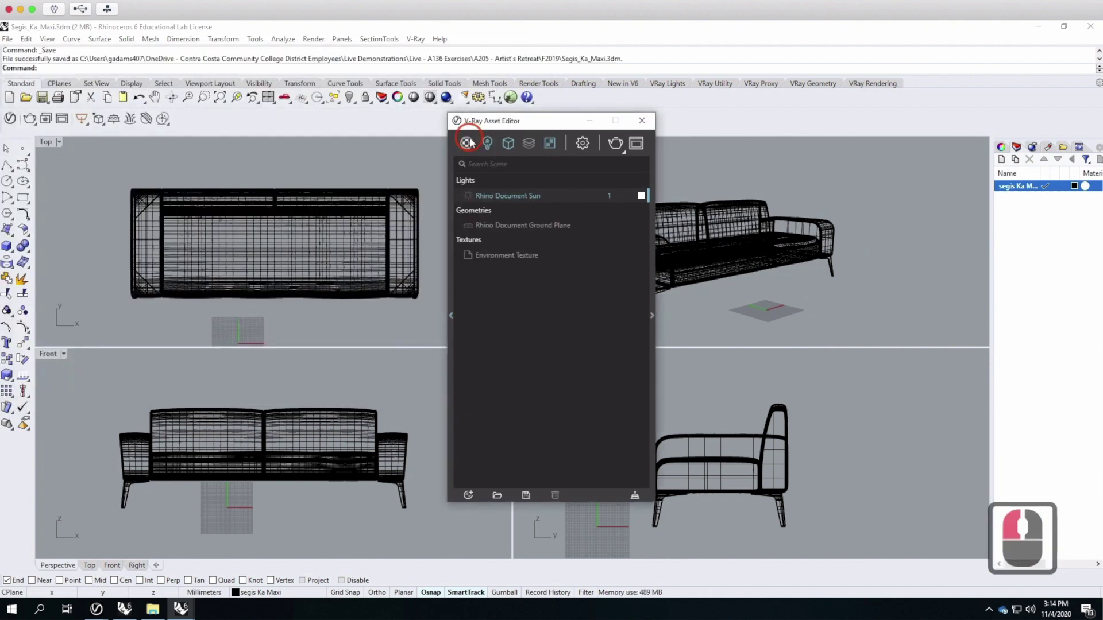
pyautogui.click(451, 317)
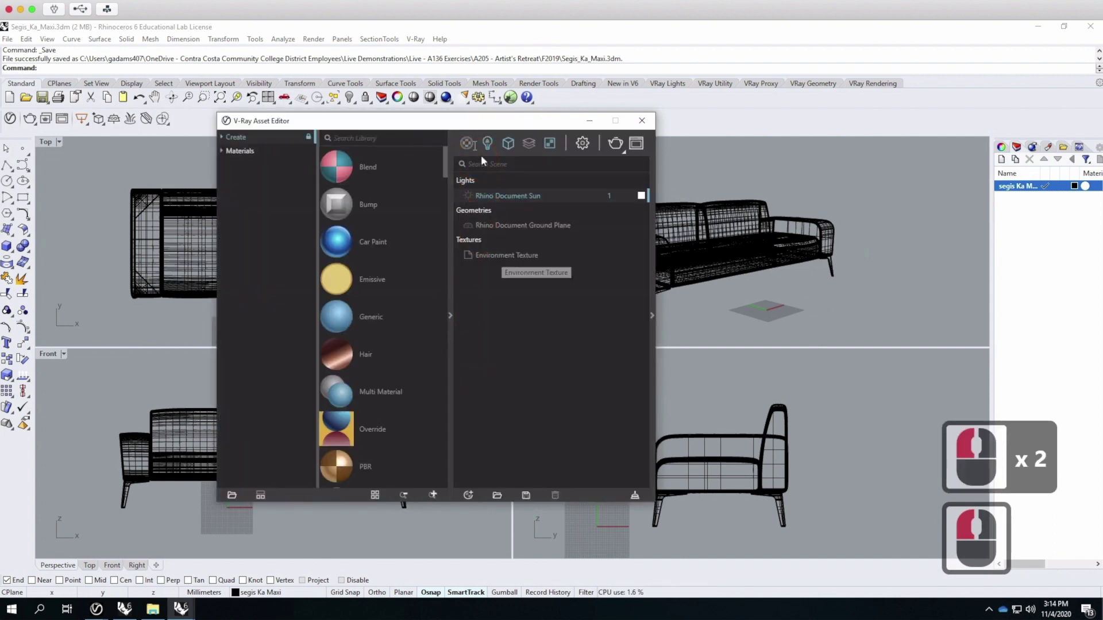
pyautogui.click(224, 151)
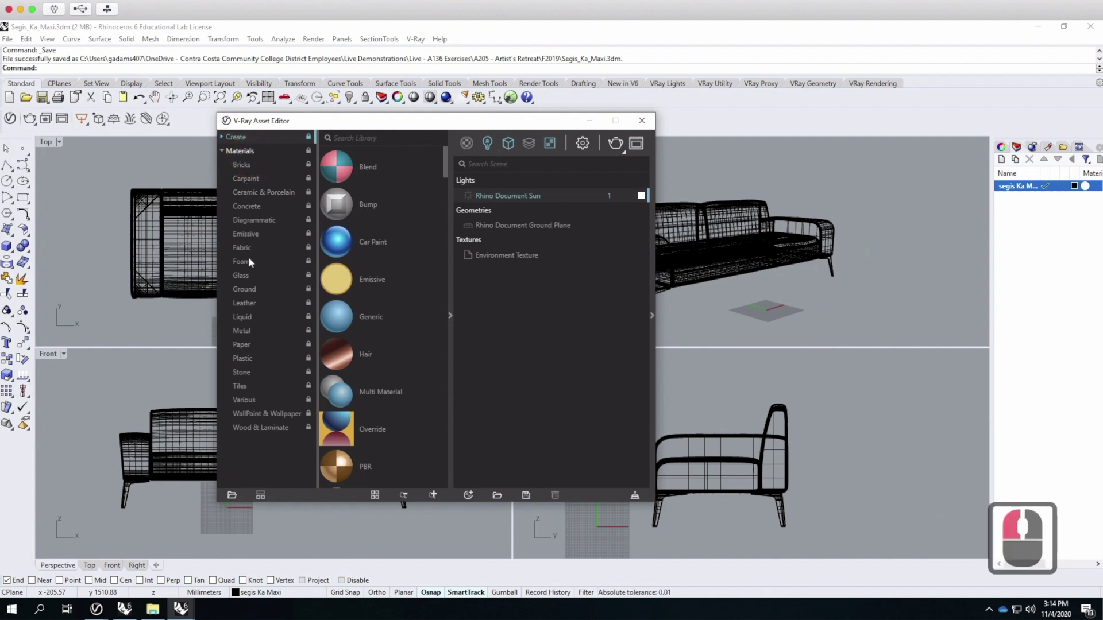
pyautogui.click(243, 247)
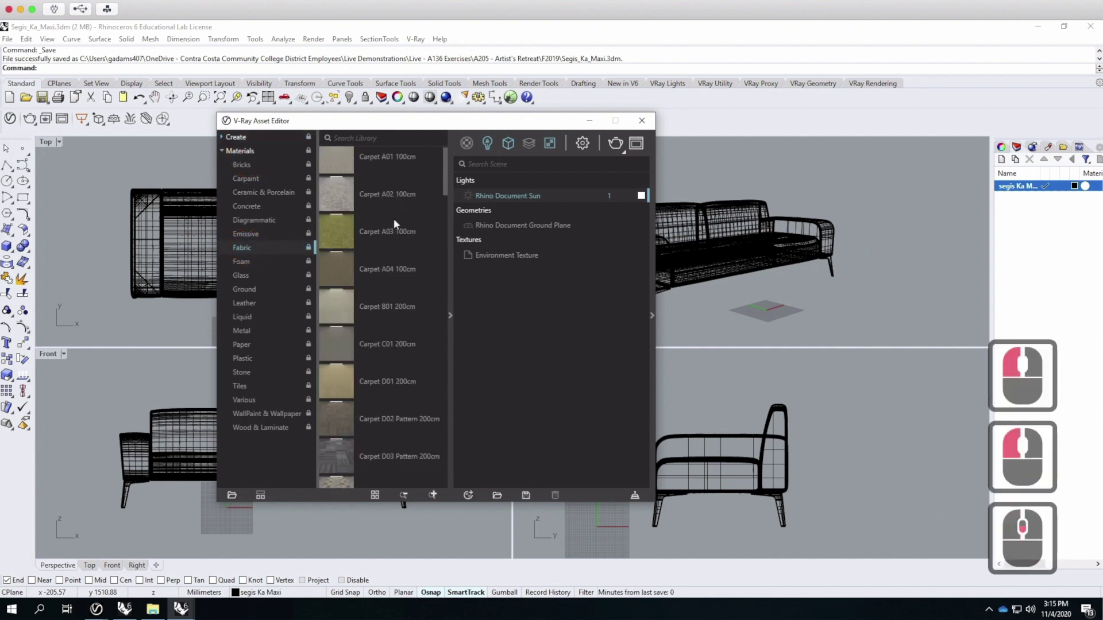
pyautogui.scroll(-16, 395, 219)
pyautogui.scroll(-20, 396, 265)
pyautogui.scroll(-6, 396, 264)
pyautogui.scroll(14, 396, 265)
pyautogui.scroll(9, 395, 264)
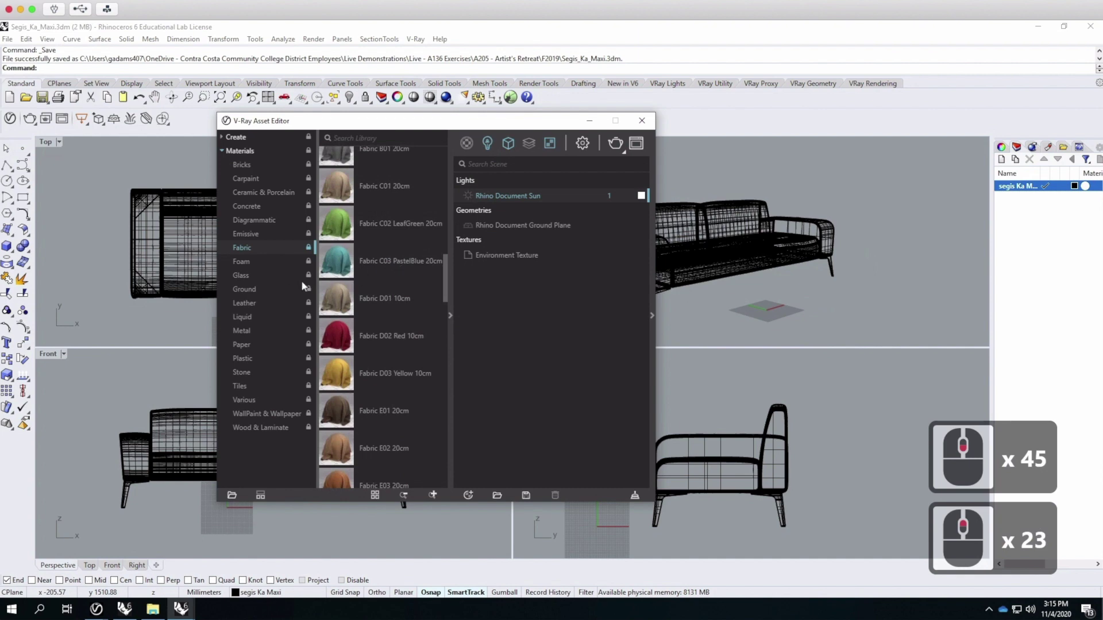
# Look through the Leather materials and add Leather A01 Black 25cm to the scene.
pyautogui.click(244, 302)
pyautogui.scroll(-6, 350, 263)
pyautogui.scroll(-9, 350, 263)
pyautogui.scroll(16, 350, 263)
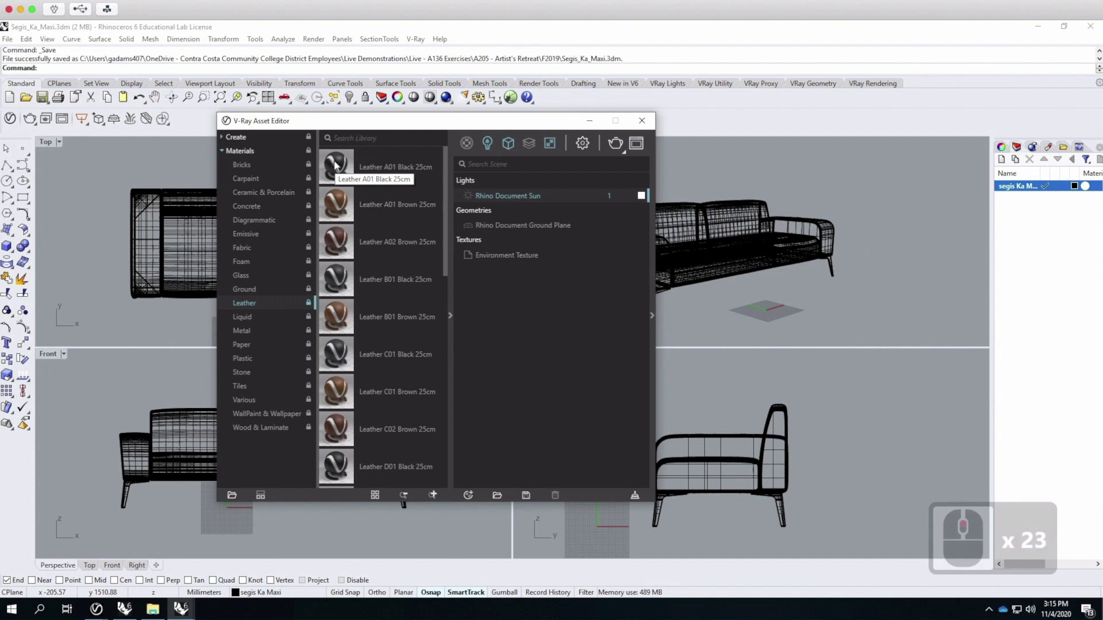
pyautogui.moveTo(335, 165); pyautogui.dragTo(530, 307)
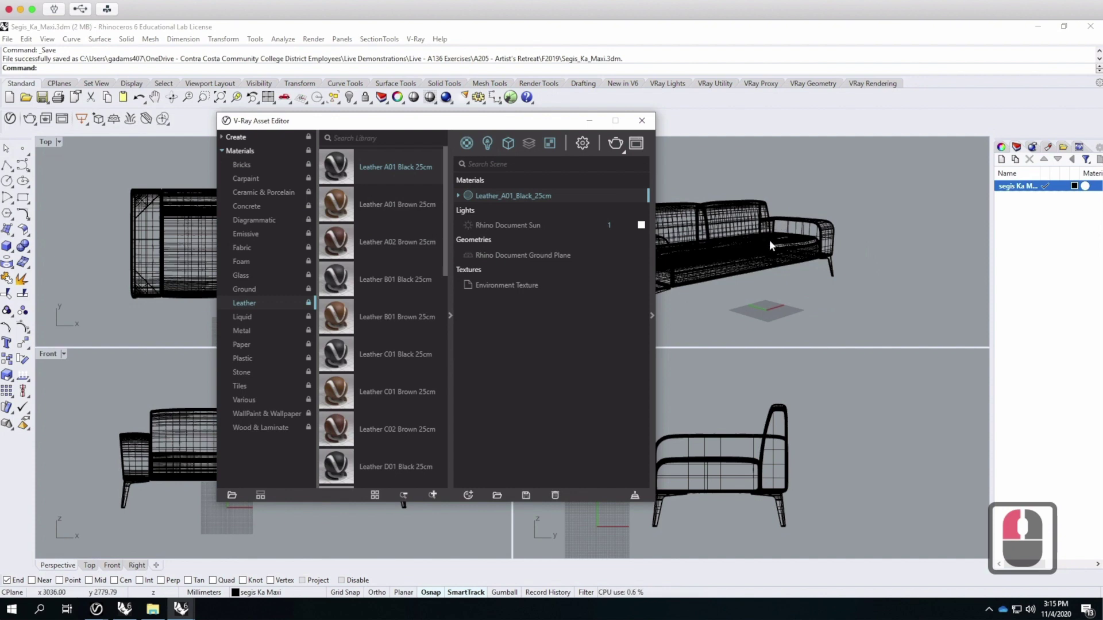
# Select all the sofa's upholstered parts, excluding the legs, and apply the Leather_A01_Black_25cm material to them.
pyautogui.click(786, 250)
pyautogui.click(833, 274)
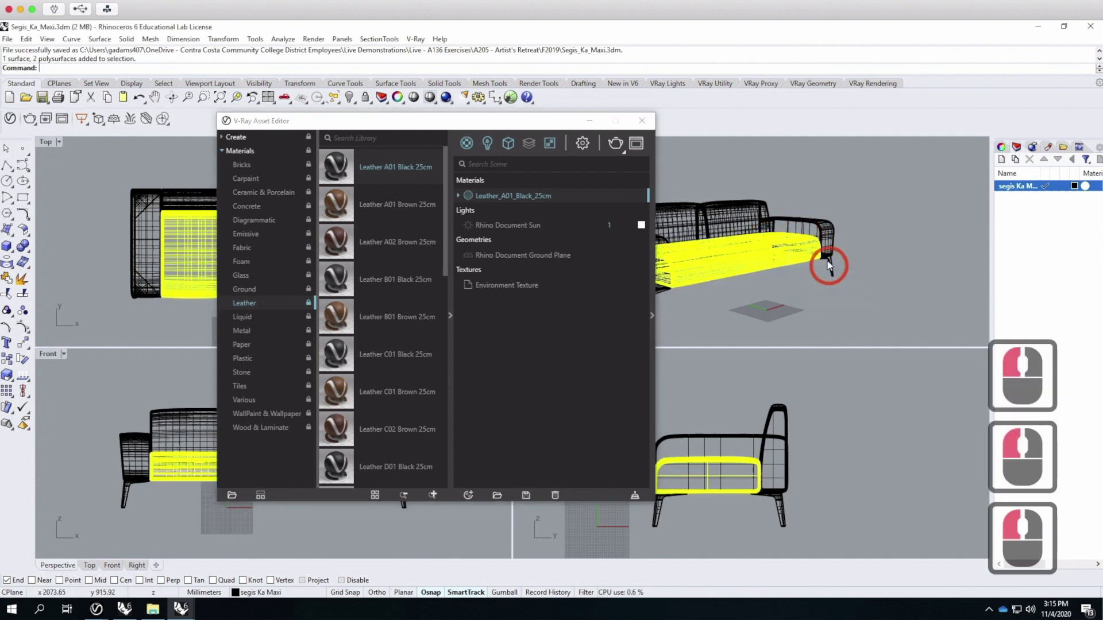
pyautogui.keyDown('shift'); pyautogui.click(804, 227); pyautogui.keyUp('shift')
pyautogui.keyDown('shift'); pyautogui.click(735, 218); pyautogui.keyUp('shift')
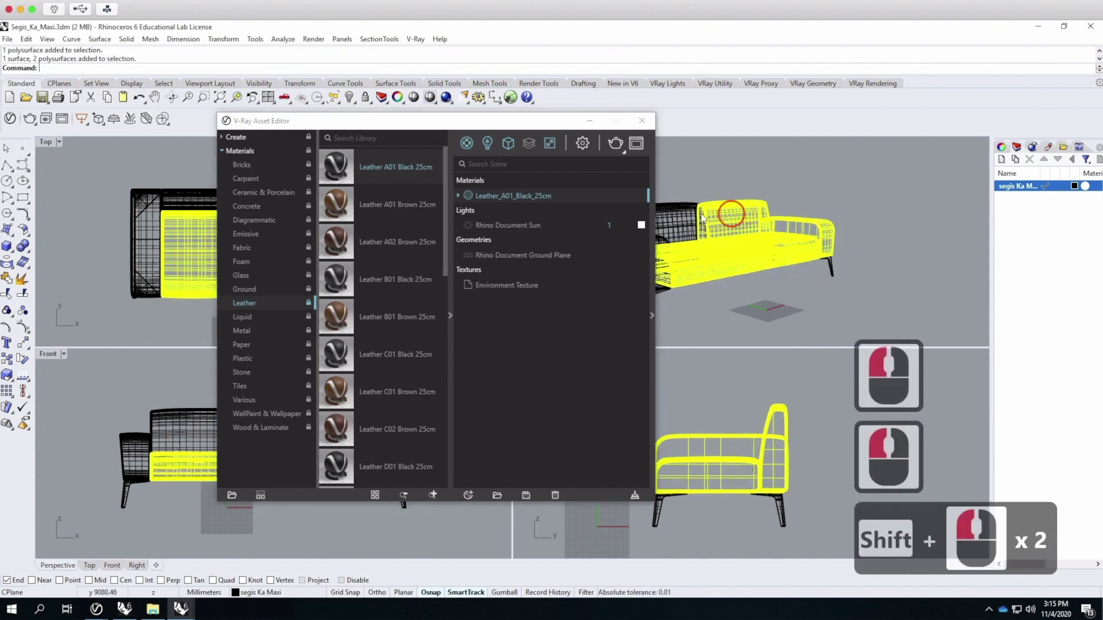
pyautogui.keyDown('shift'); pyautogui.click(669, 242); pyautogui.keyUp('shift')
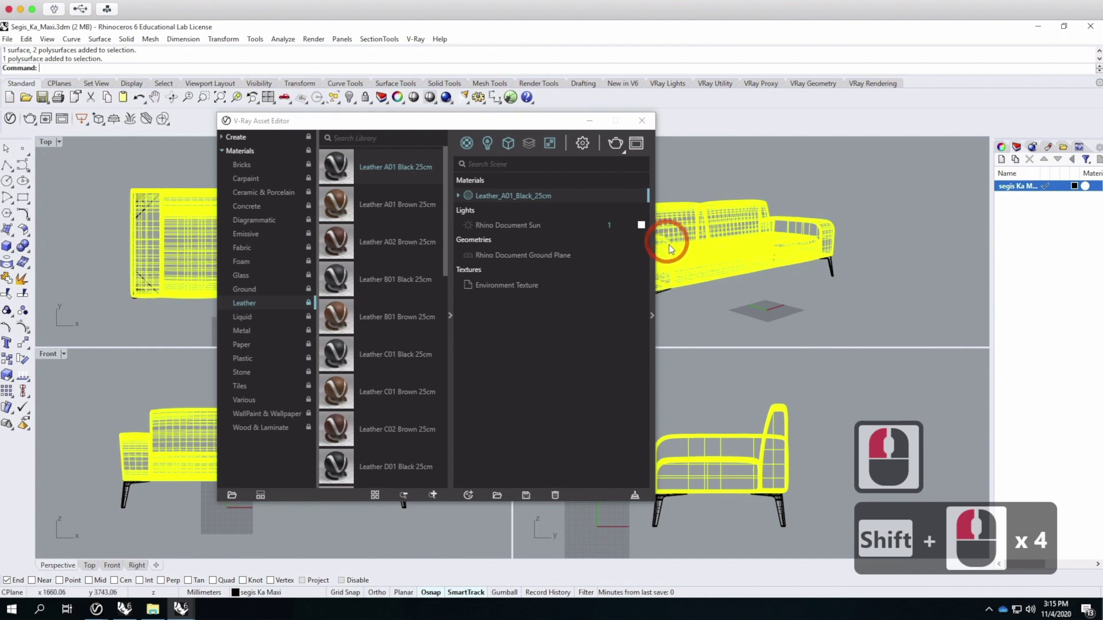
pyautogui.scroll(-2, 781, 253)
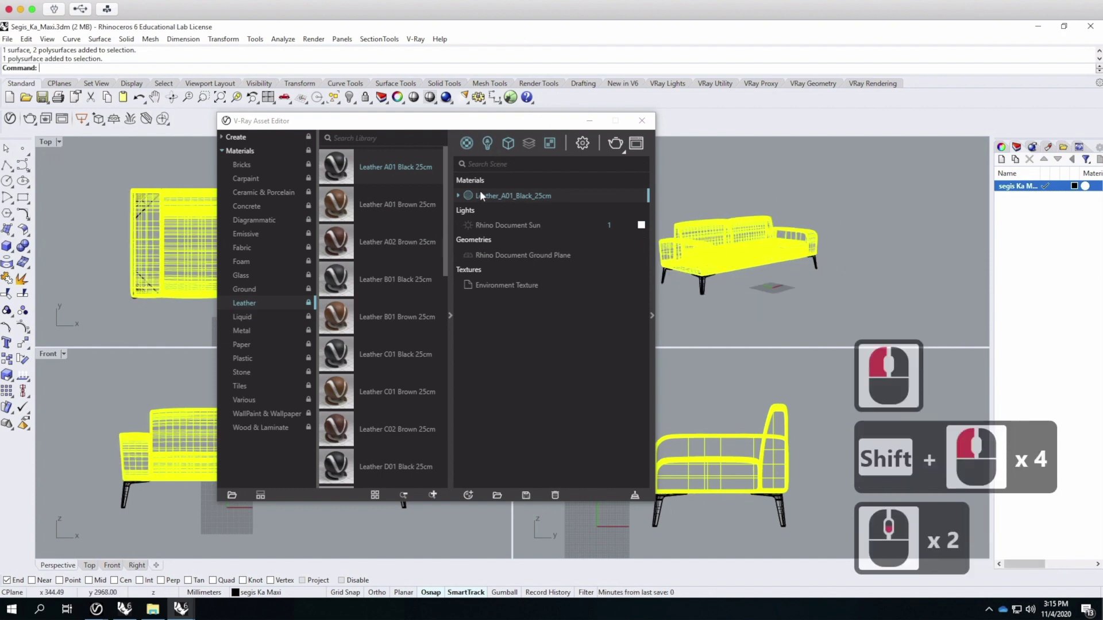
pyautogui.rightClick(512, 196)
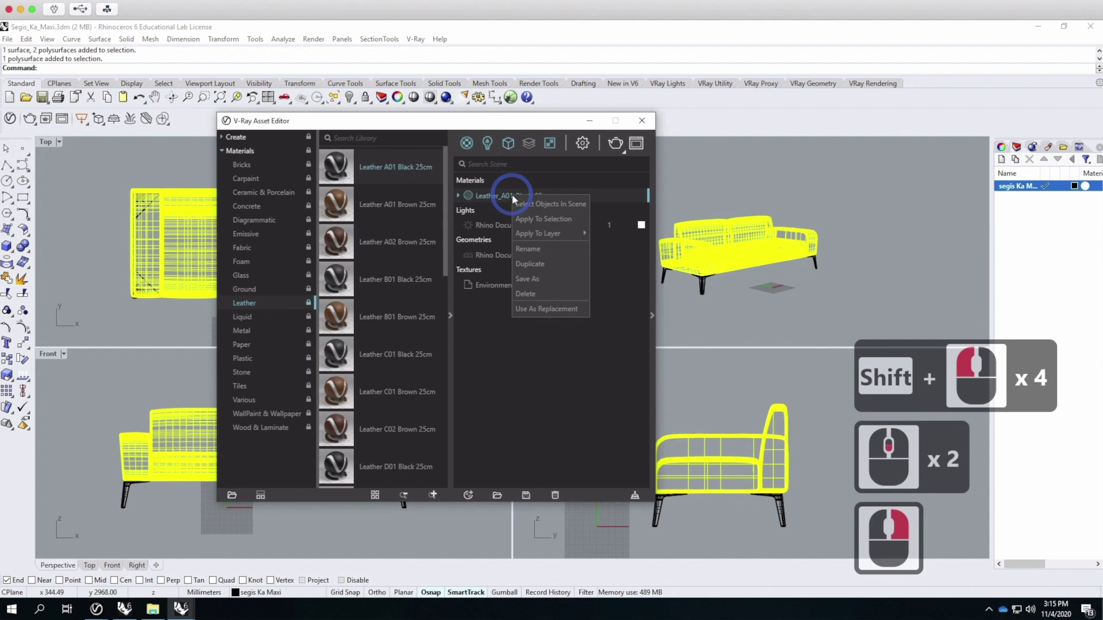
pyautogui.click(549, 222)
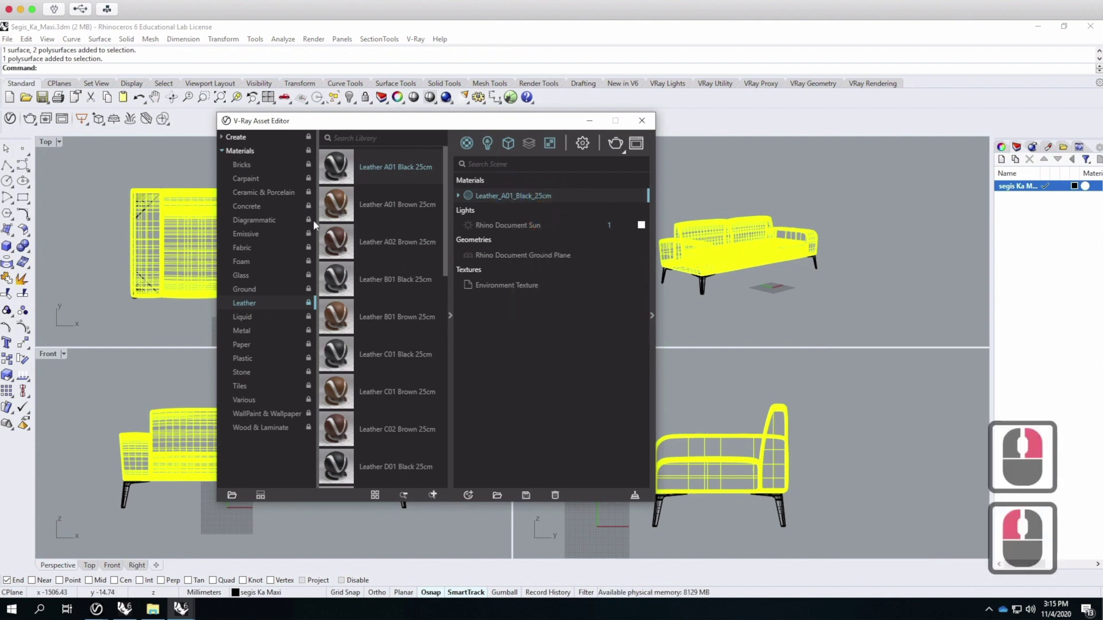
# Look through the Metal materials and add Chrome Polished to the scene.
pyautogui.click(247, 331)
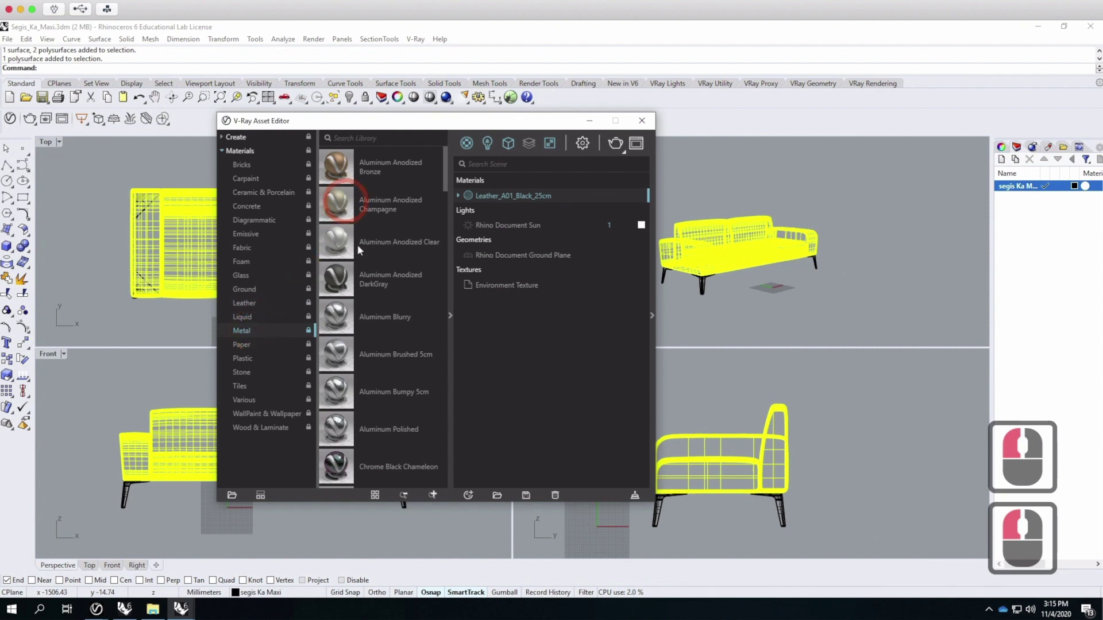
pyautogui.scroll(-5, 379, 299)
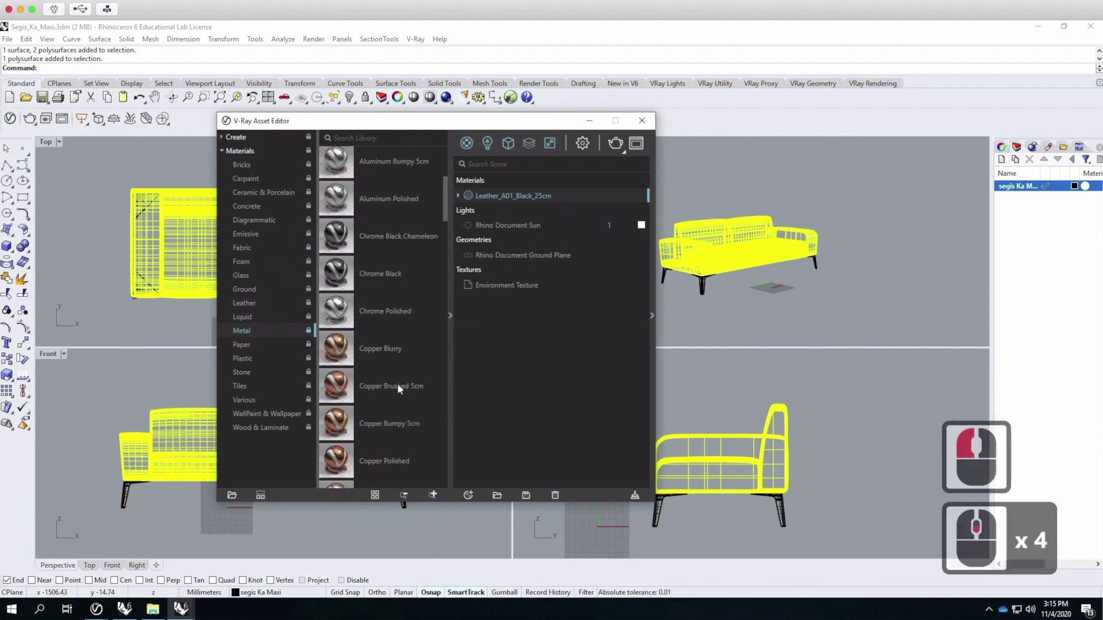
pyautogui.scroll(2, 399, 382)
pyautogui.click(338, 311)
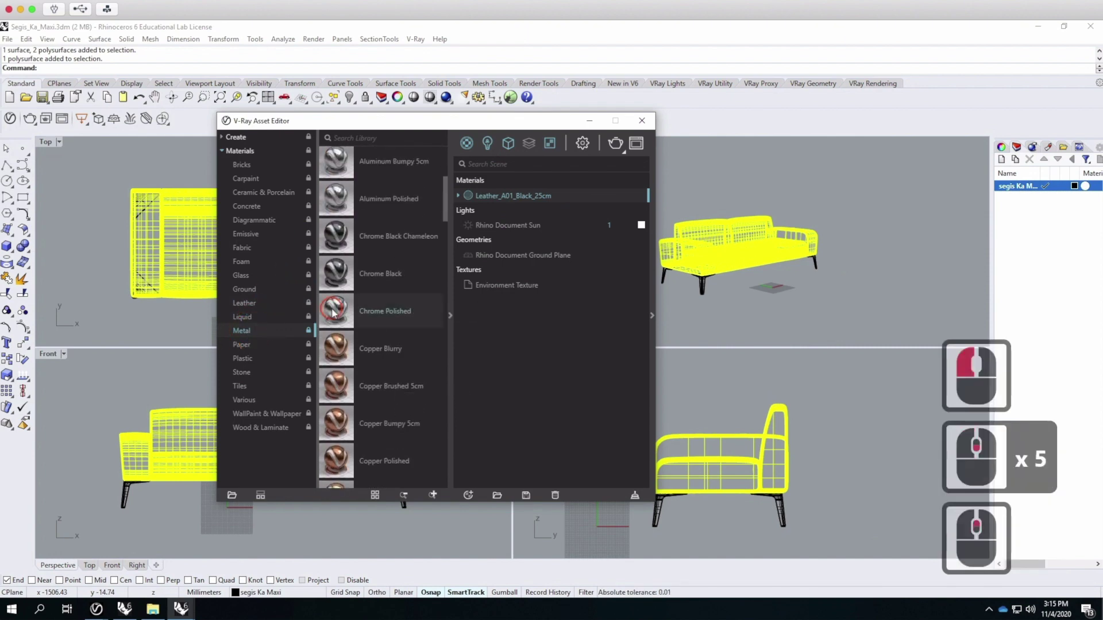
pyautogui.moveTo(337, 310); pyautogui.dragTo(563, 369)
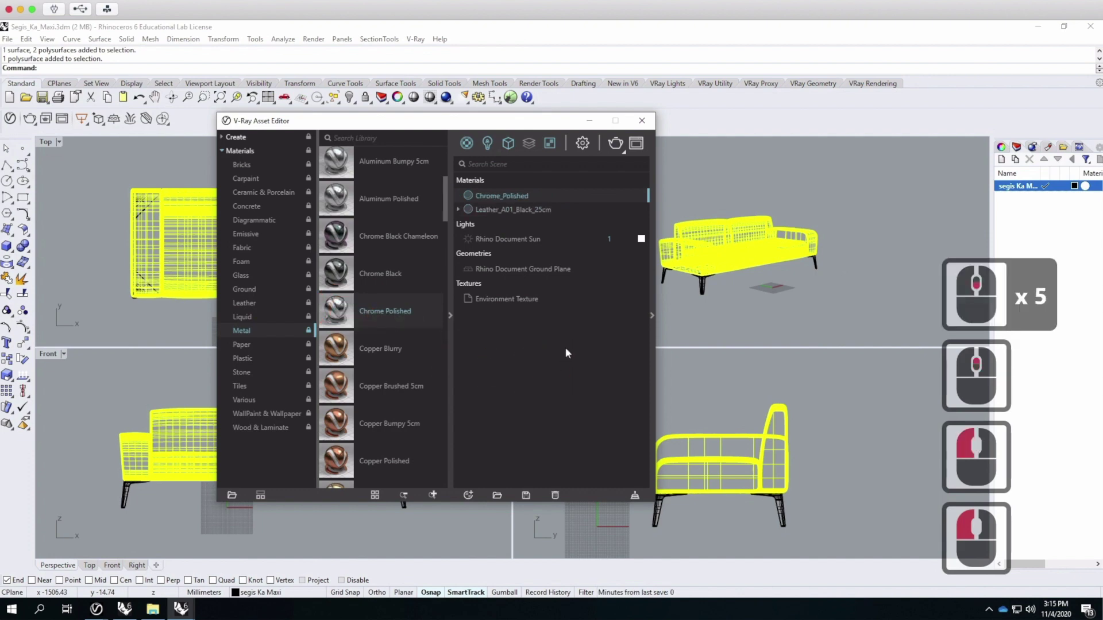
# Select all the sofa's legs and apply the Chrome_Polished material to them.
pyautogui.click(704, 287)
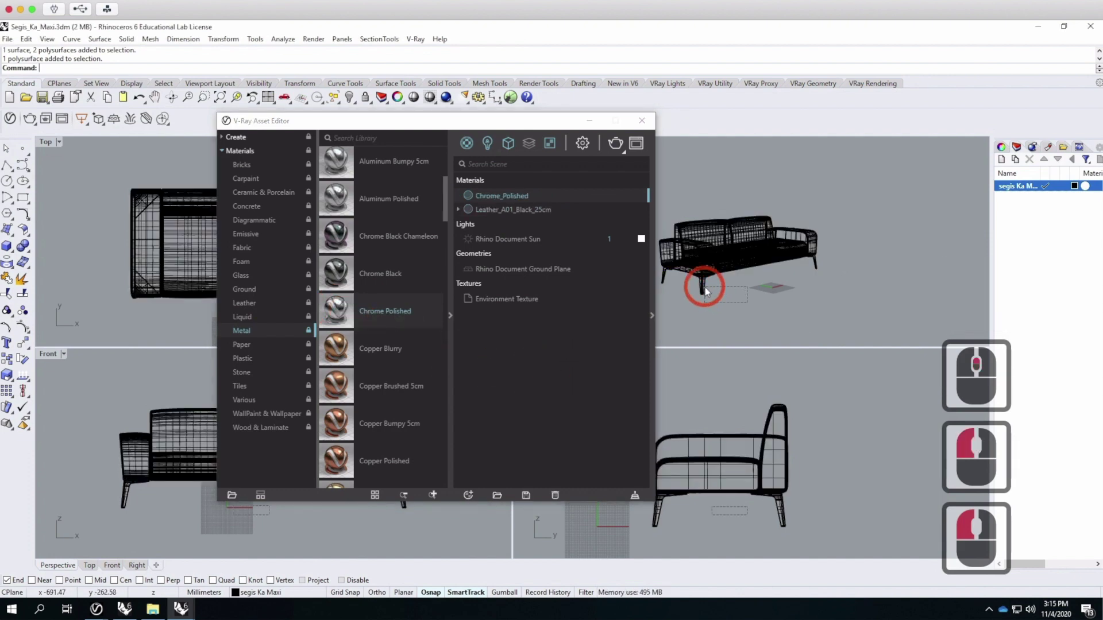
pyautogui.click(704, 287)
pyautogui.click(824, 536)
pyautogui.moveTo(825, 536); pyautogui.dragTo(655, 514)
pyautogui.click(638, 516)
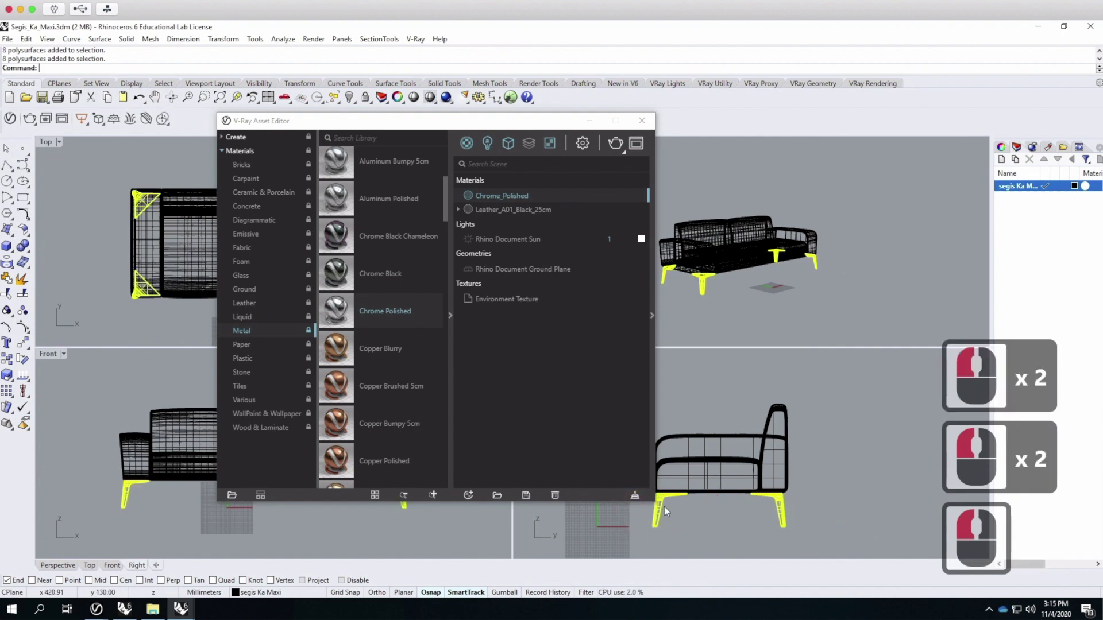
pyautogui.click(505, 196)
pyautogui.rightClick(507, 195)
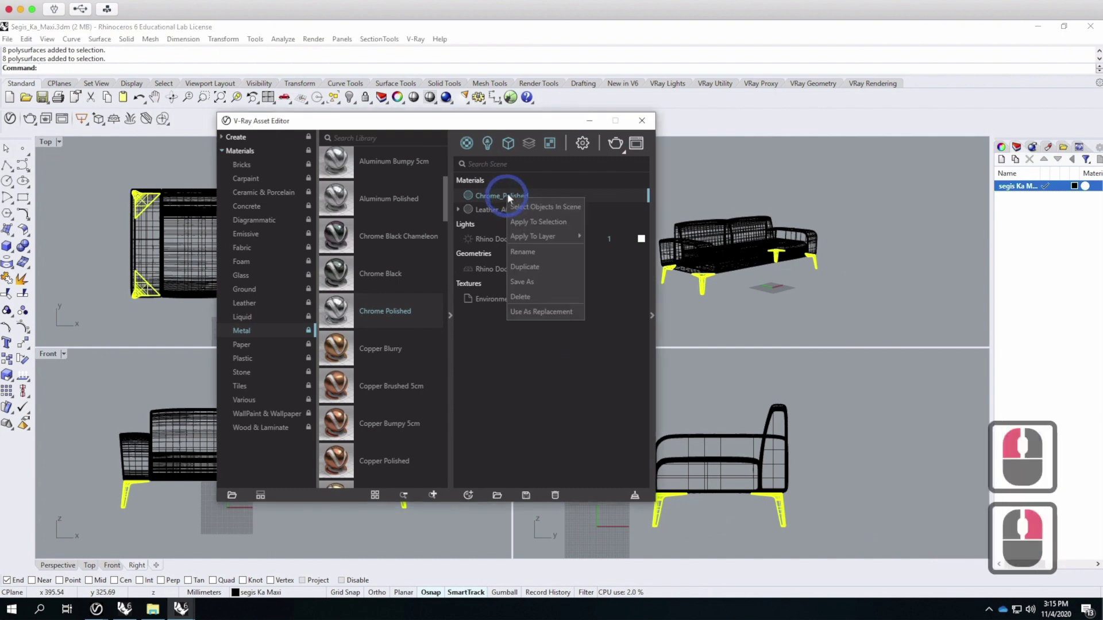
pyautogui.click(540, 223)
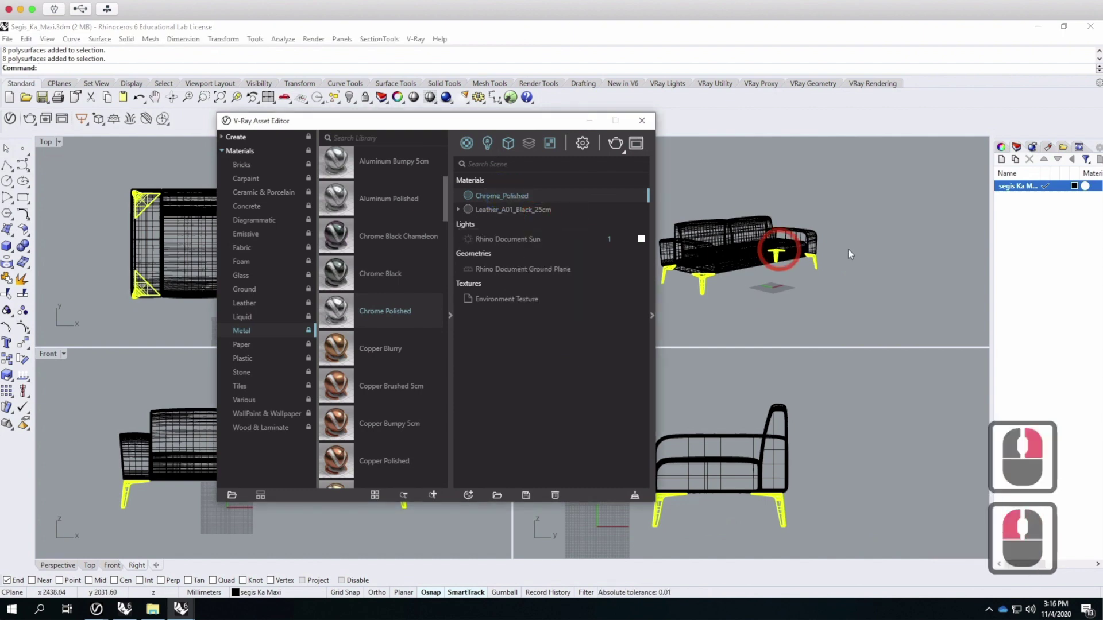
# Deselect the legs and check the sofa's two back cushions by selecting them individually.
pyautogui.click(872, 239)
pyautogui.click(670, 212)
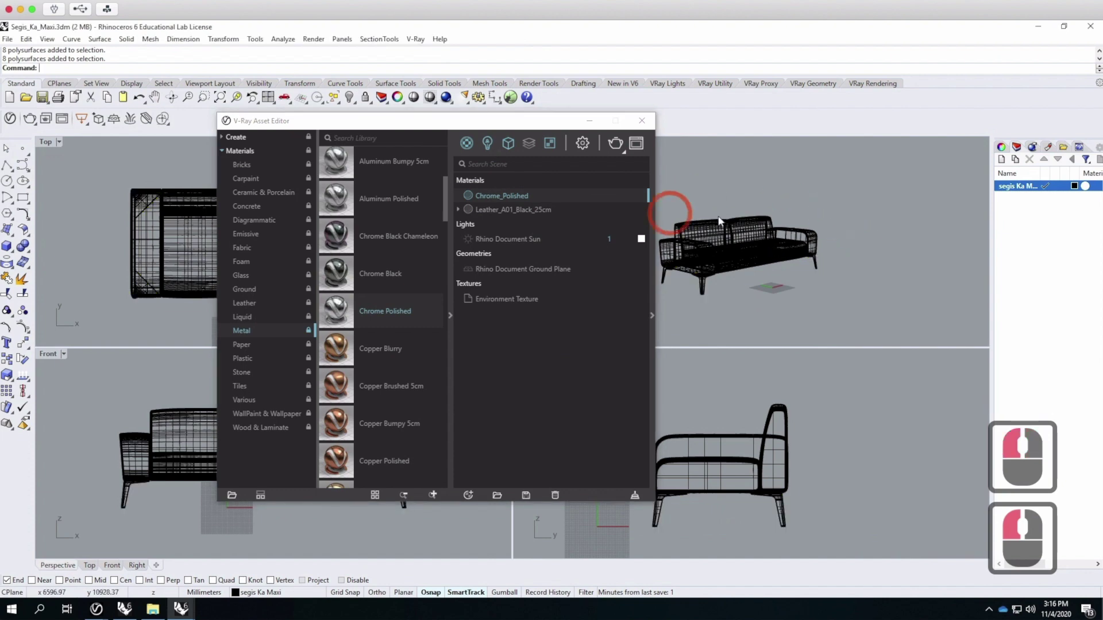
pyautogui.click(680, 253)
pyautogui.click(766, 224)
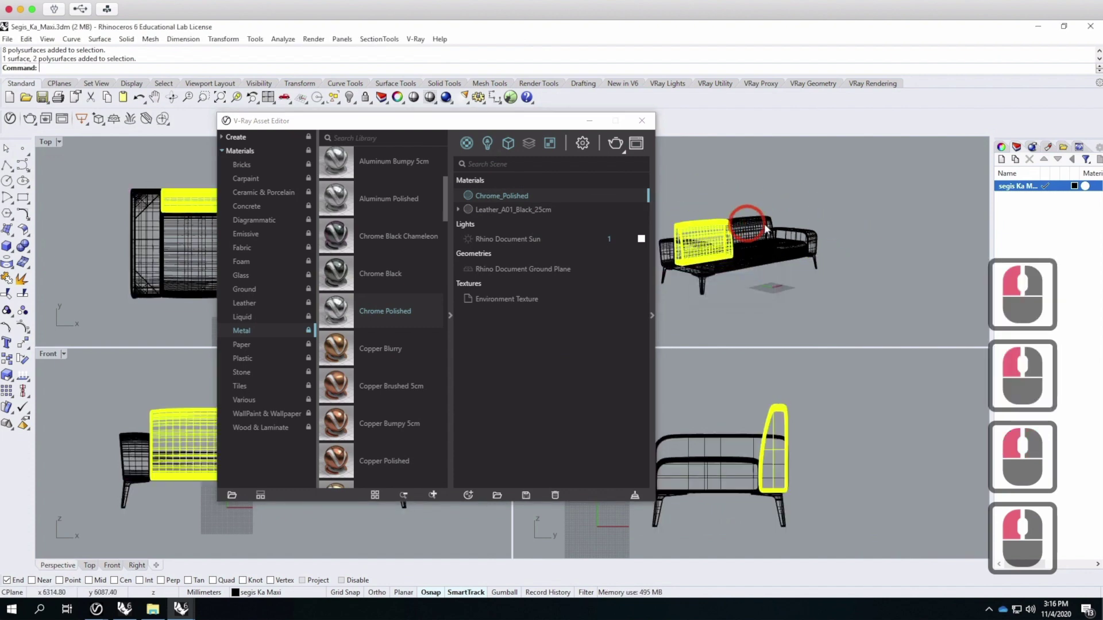
pyautogui.click(766, 230)
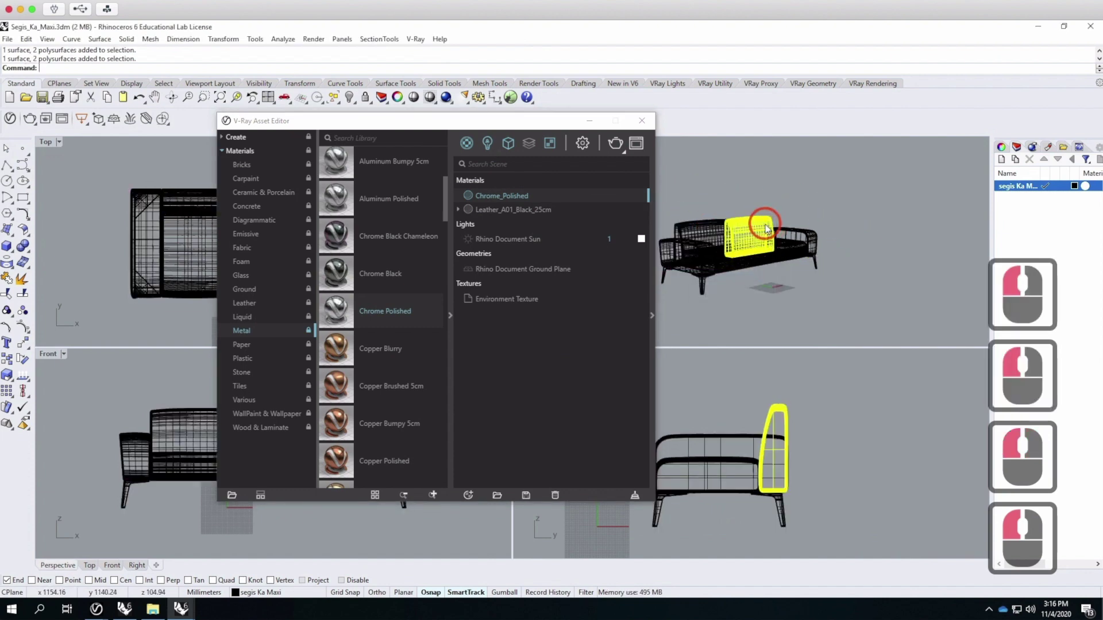
# Save the sofa model and switch to the Rhino window with RetreatBase.3dm.
pyautogui.doubleClick(7, 39)
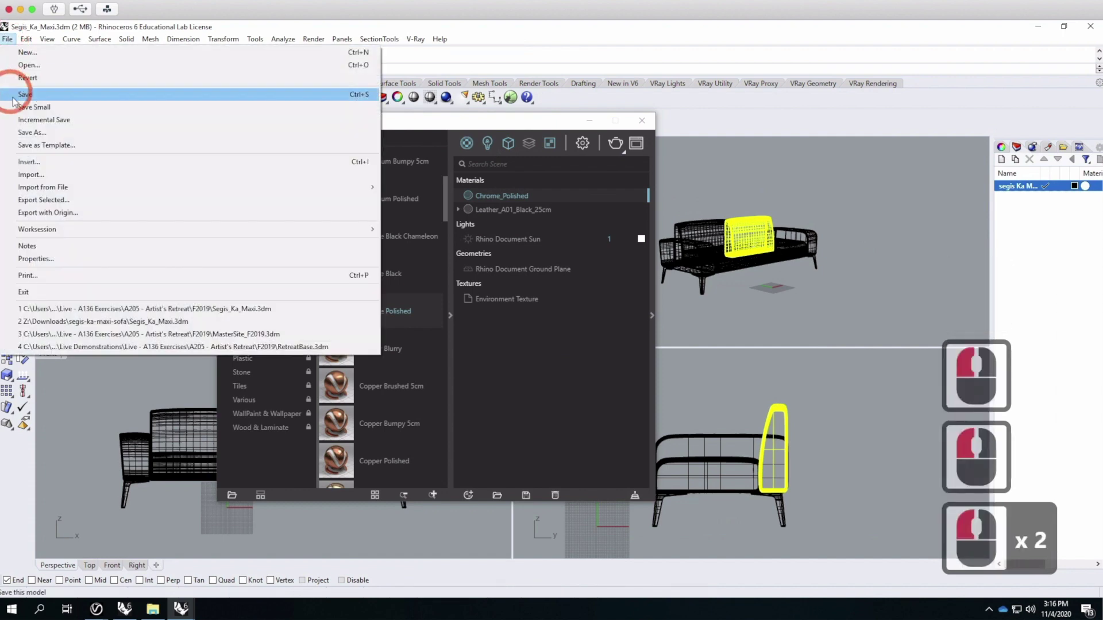
pyautogui.click(24, 94)
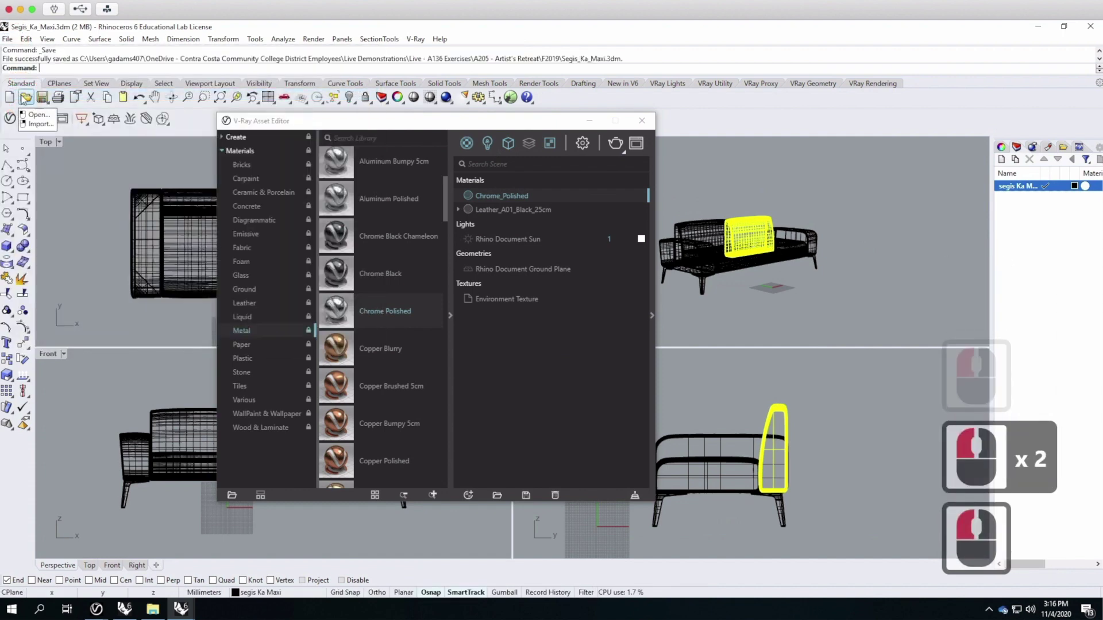
pyautogui.click(97, 611)
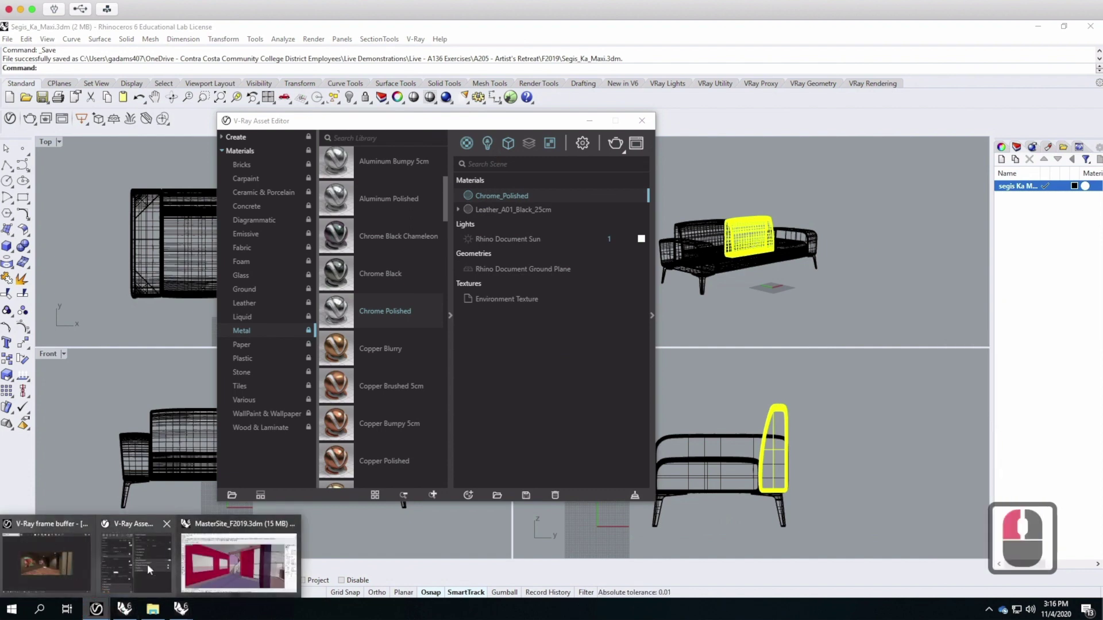
pyautogui.click(193, 614)
pyautogui.click(192, 615)
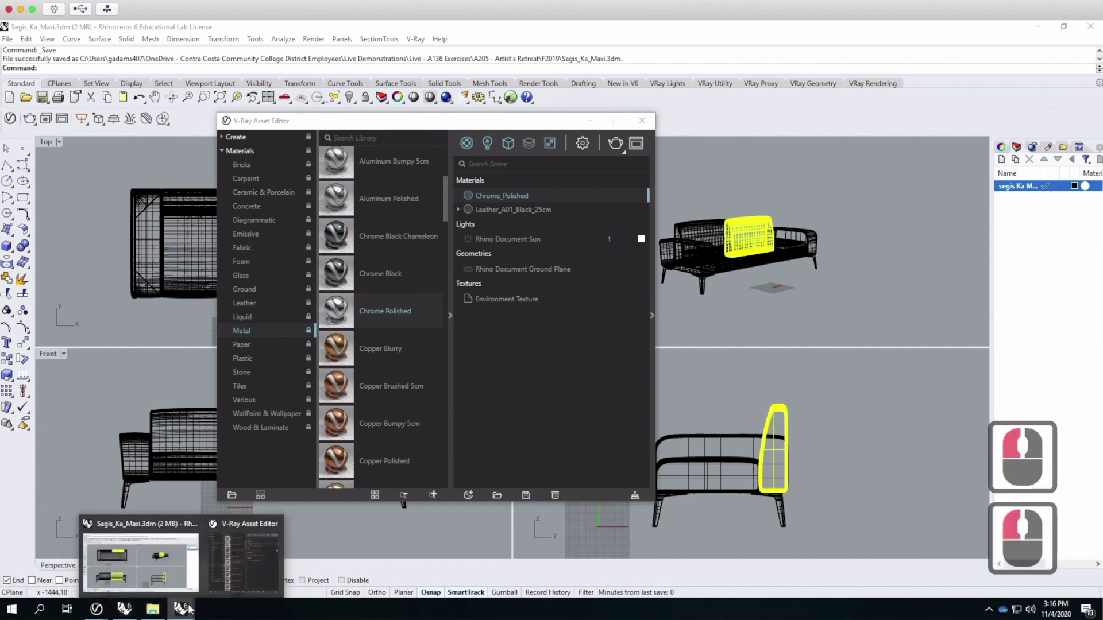
pyautogui.click(185, 614)
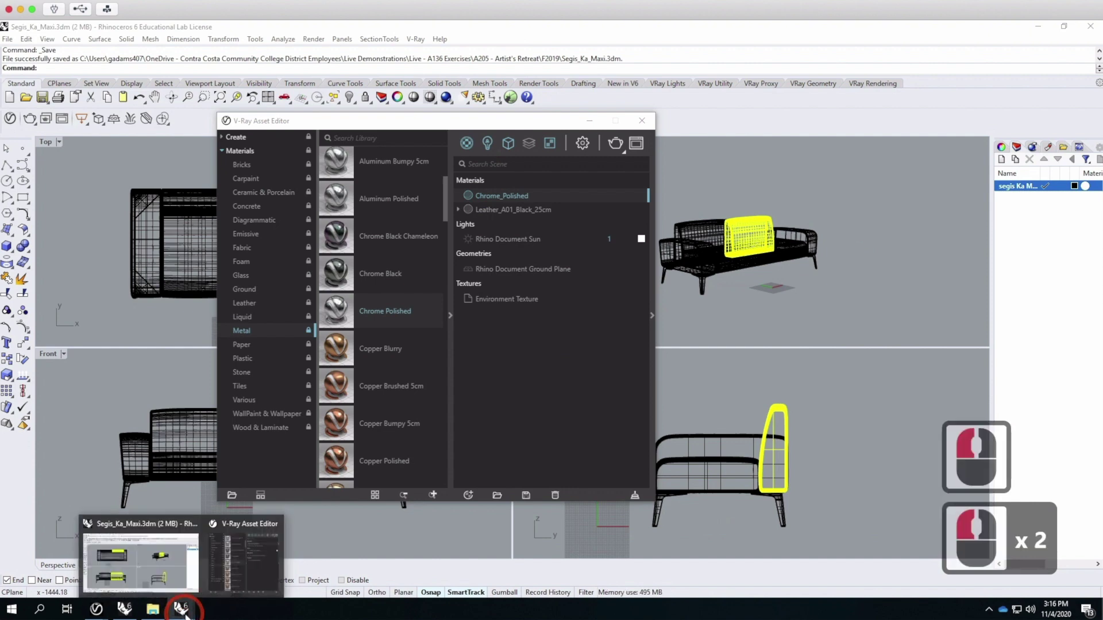
pyautogui.click(125, 611)
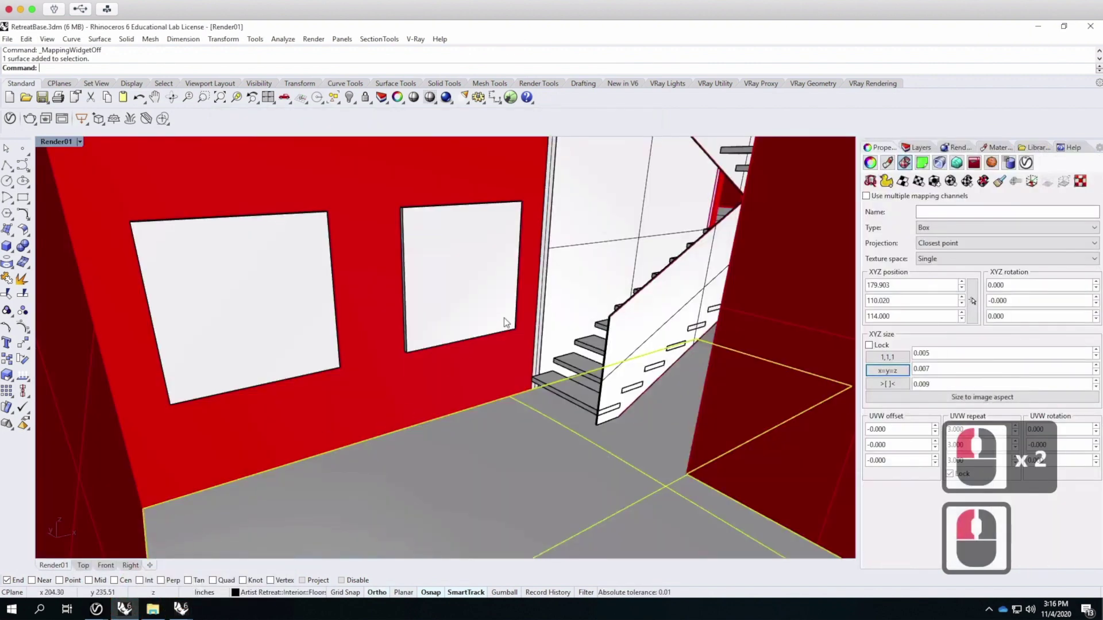
# Review the retreat model's block definitions and their link status in the Block Manager.
pyautogui.click(26, 38)
pyautogui.moveTo(66, 243)
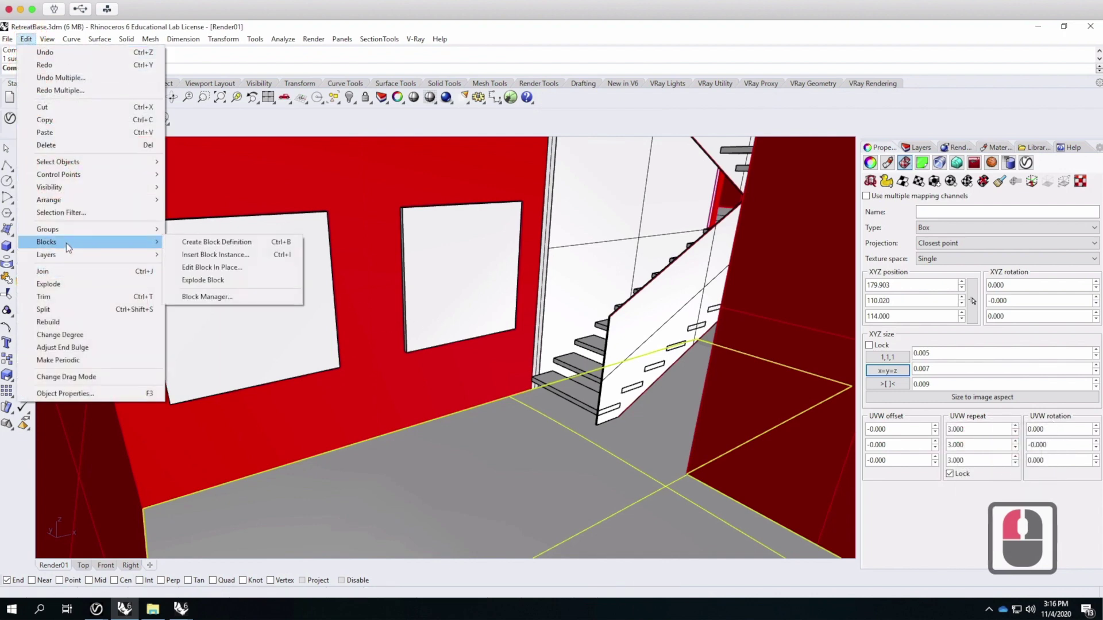
pyautogui.click(287, 300)
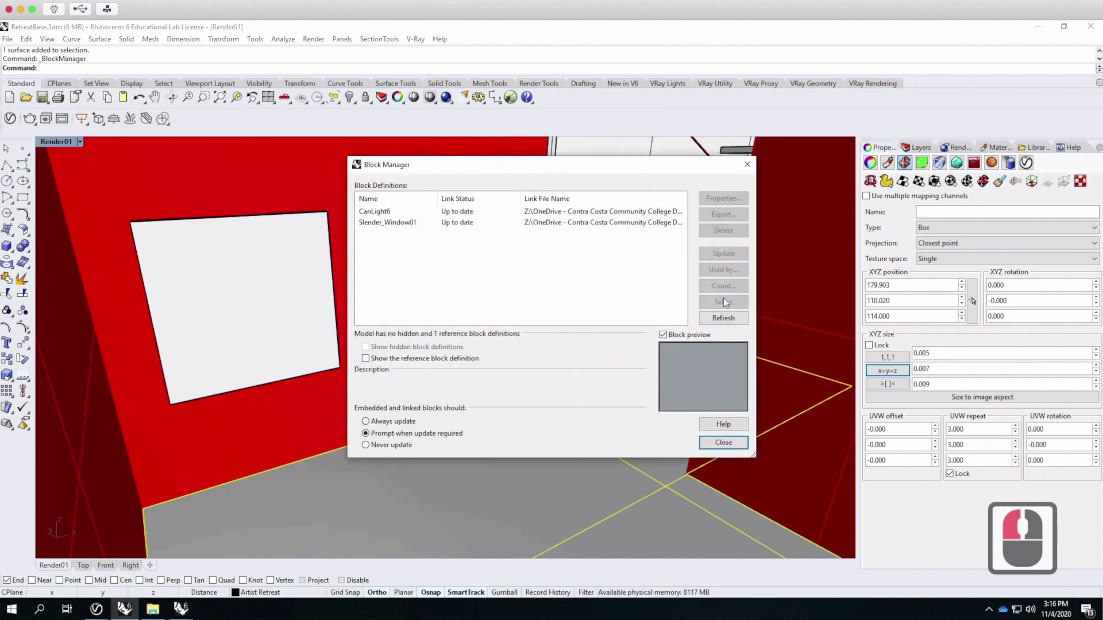
pyautogui.click(533, 275)
pyautogui.click(746, 166)
# Start inserting a block instance and browse OneDrive to the F2019 folder of A205 - Artist's Retreat, under Live - A136 Exercises.
pyautogui.click(26, 39)
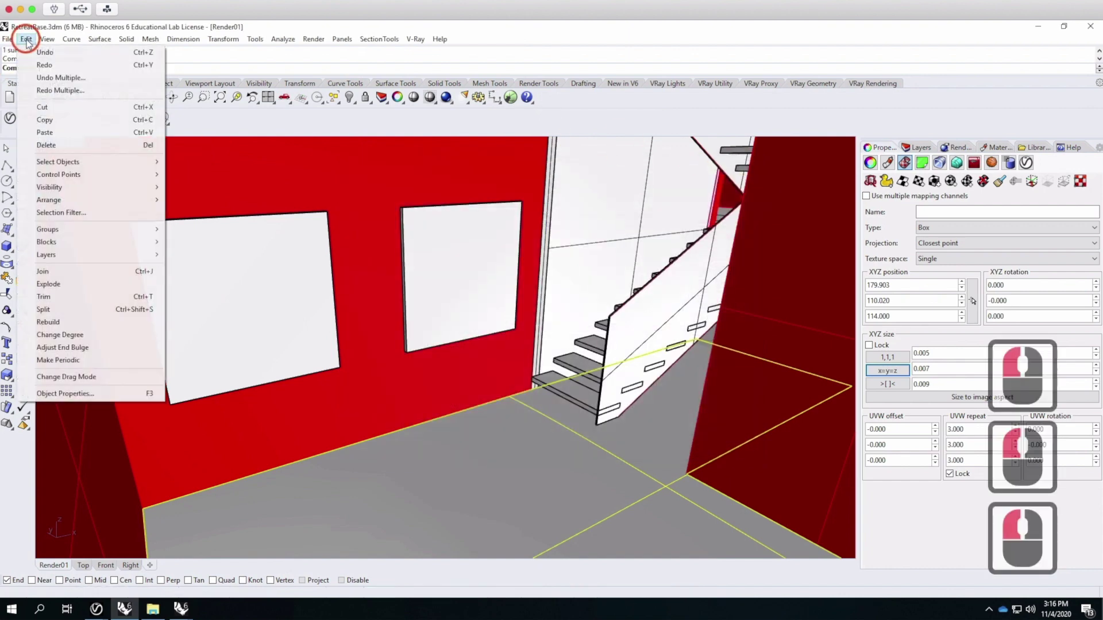
pyautogui.moveTo(57, 244)
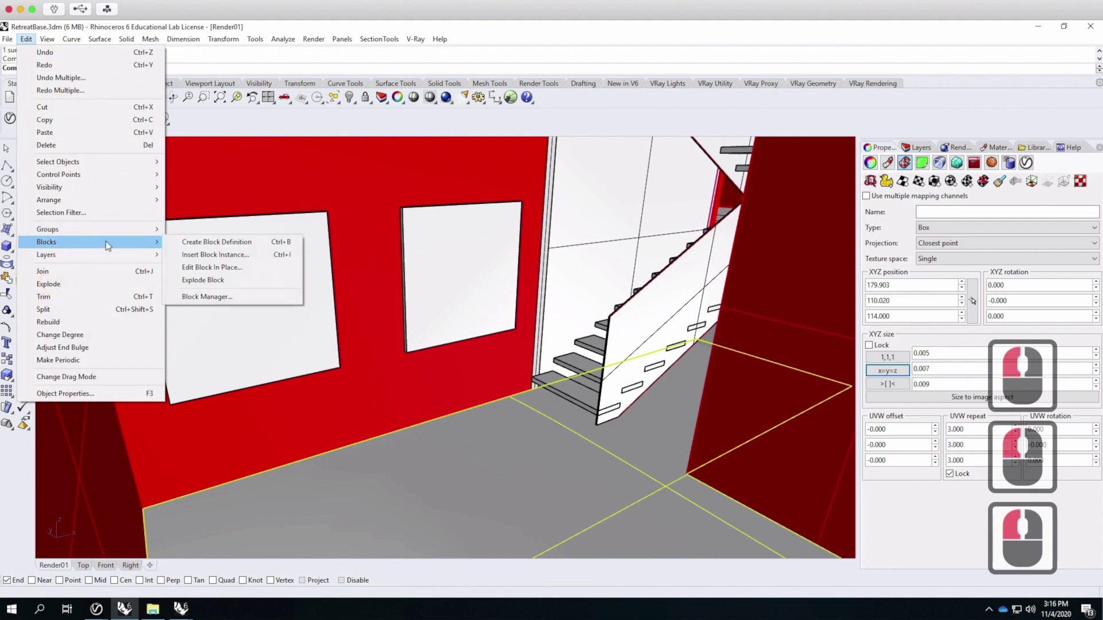
pyautogui.click(216, 255)
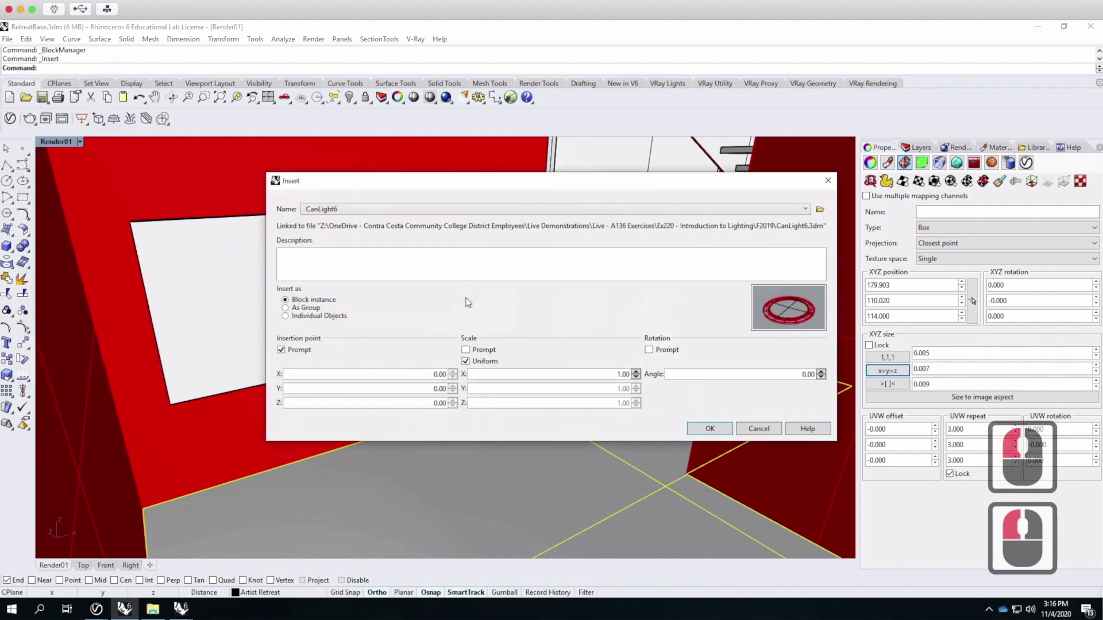
pyautogui.click(820, 211)
pyautogui.click(310, 271)
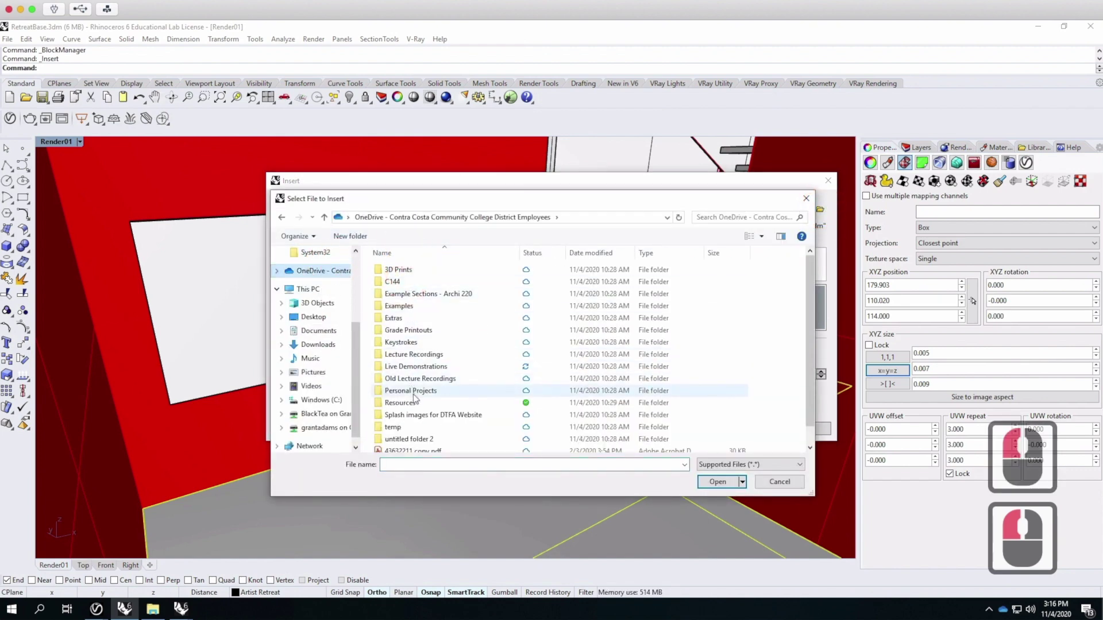
pyautogui.doubleClick(417, 366)
pyautogui.doubleClick(417, 281)
pyautogui.doubleClick(421, 271)
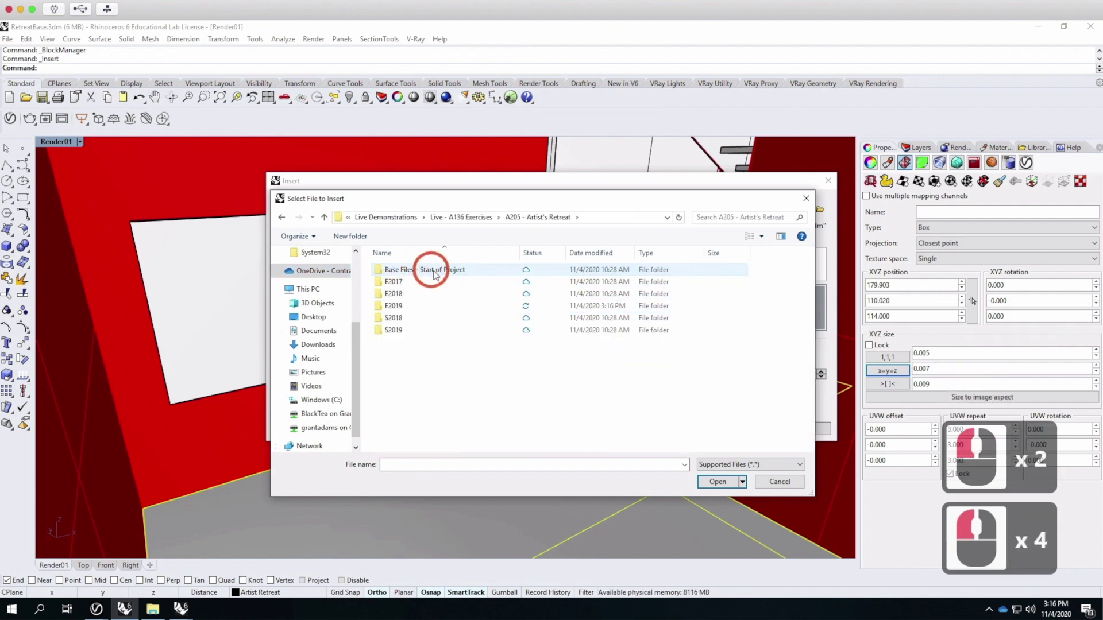
pyautogui.doubleClick(433, 305)
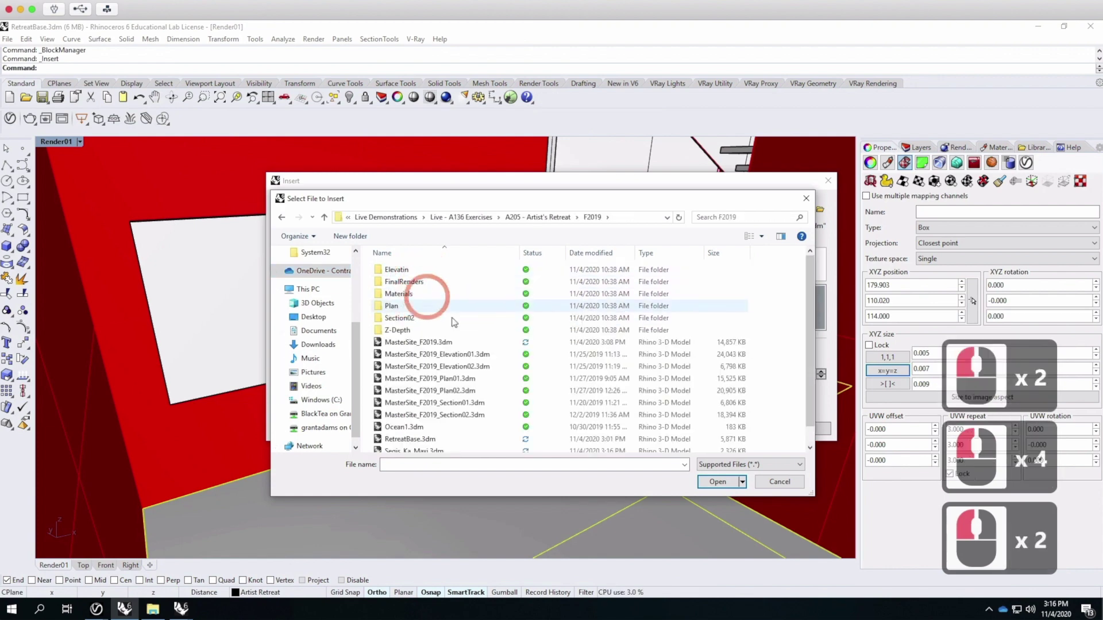
# Insert Segis_Ka_Maxi.3dm as a linked block with the Reference layer style, placing it at the staircase's lower front corner.
pyautogui.scroll(-4, 422, 367)
pyautogui.click(407, 435)
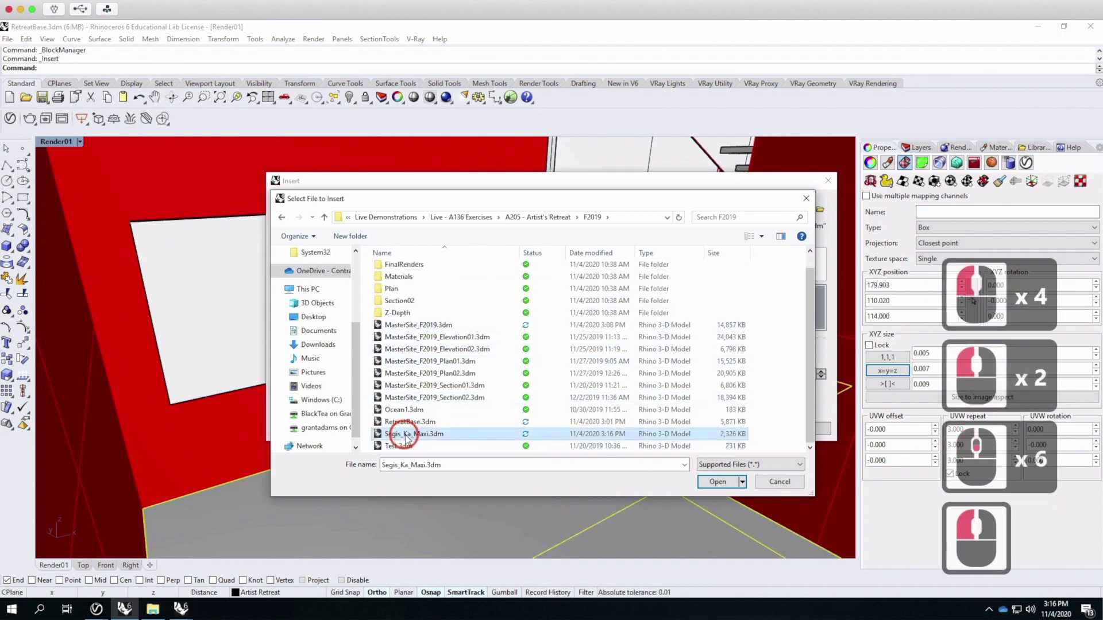
pyautogui.click(718, 480)
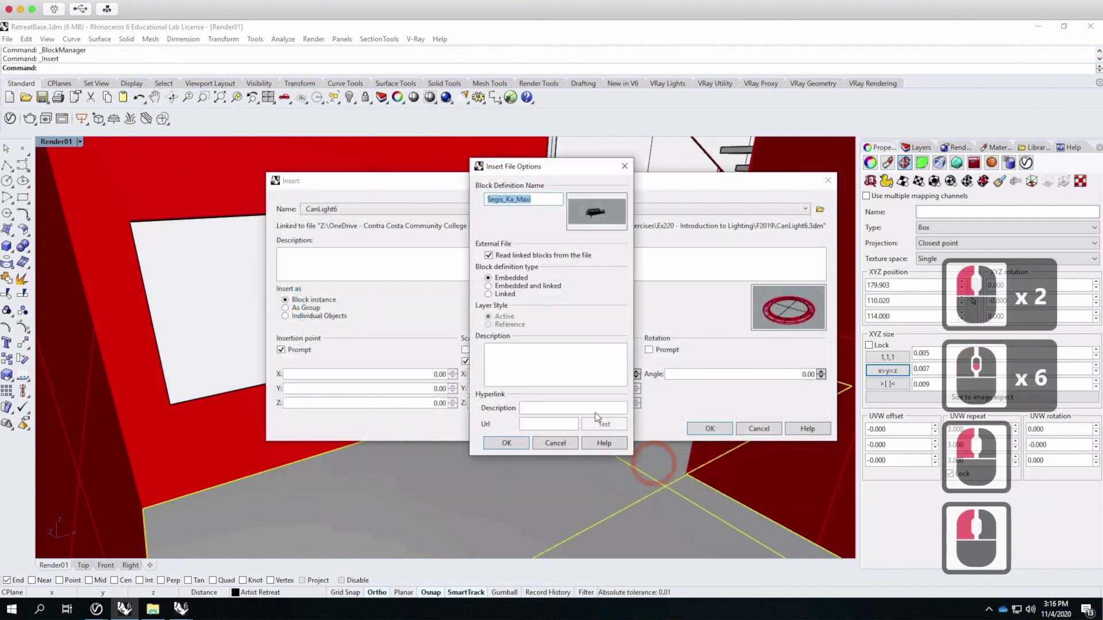
pyautogui.click(488, 293)
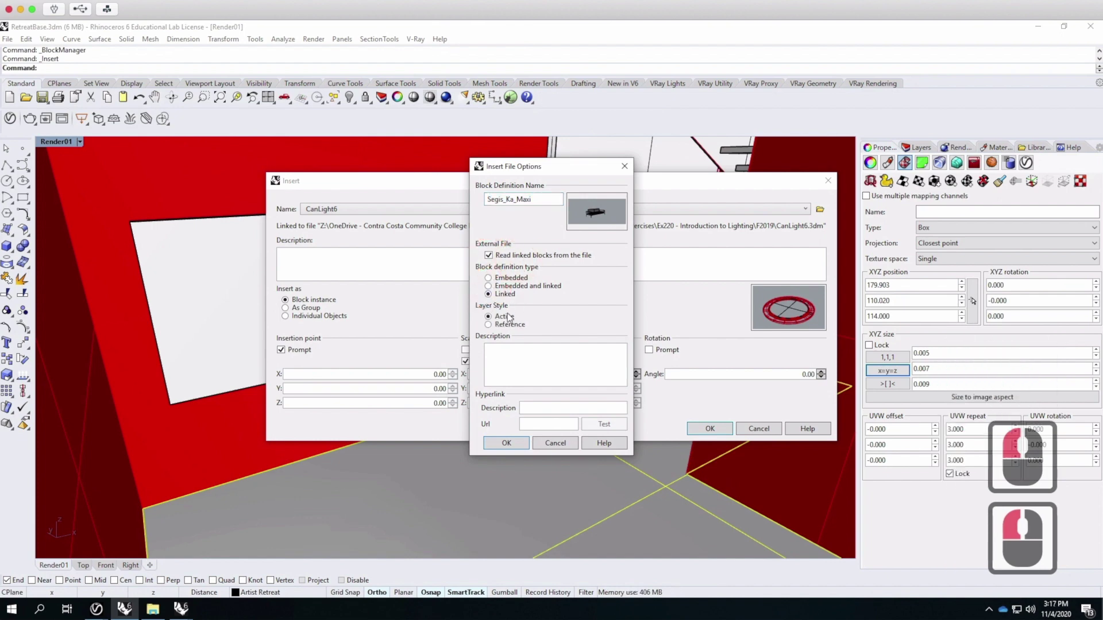
pyautogui.click(499, 325)
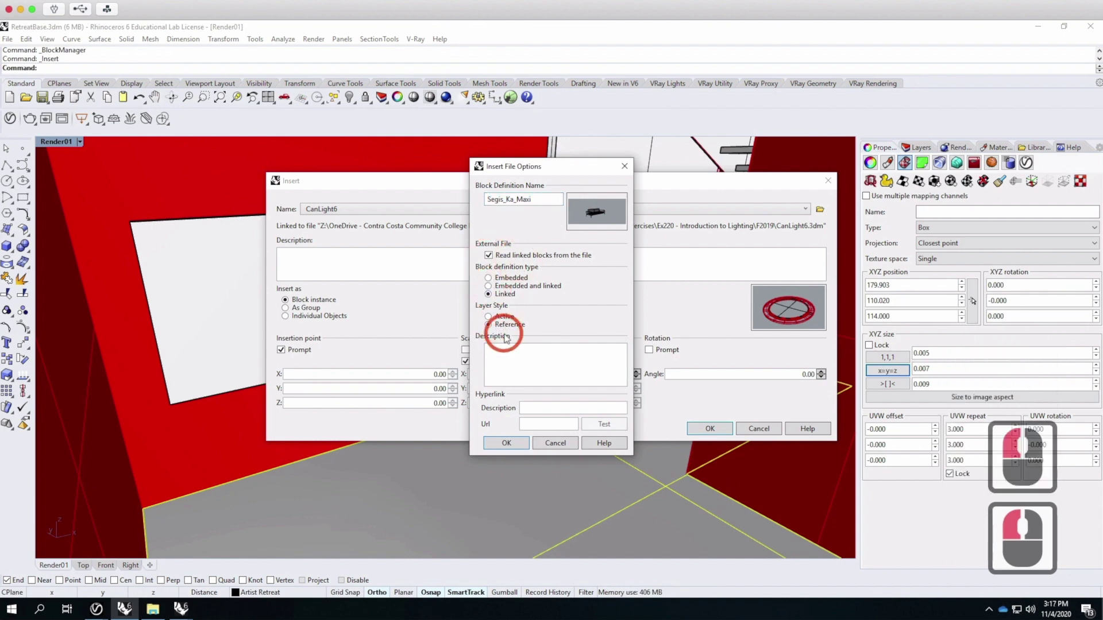
pyautogui.click(506, 444)
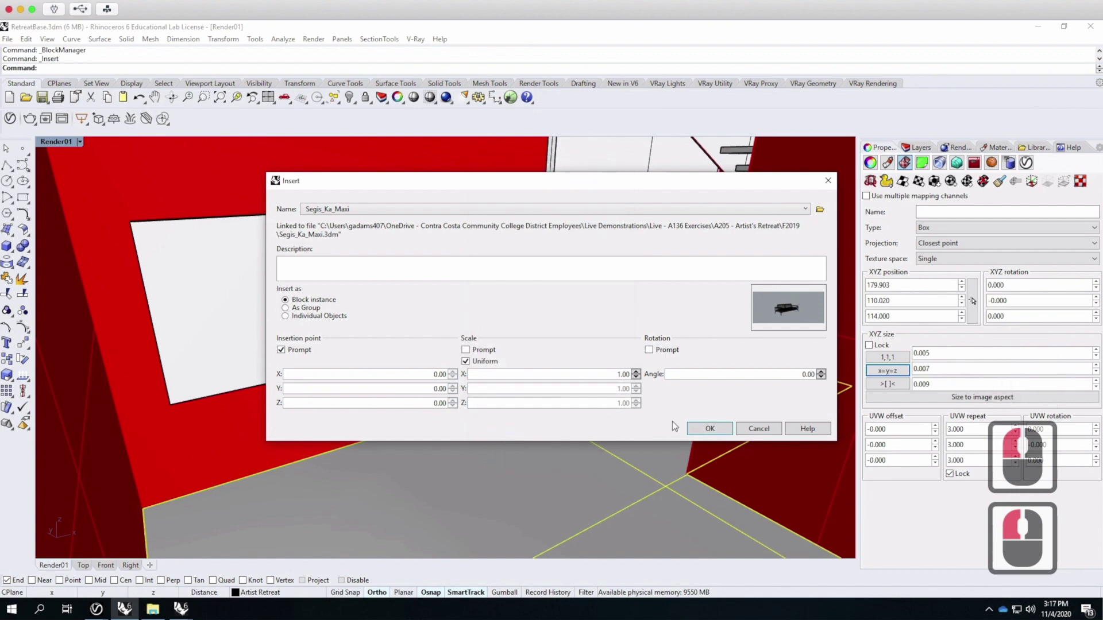
pyautogui.click(720, 431)
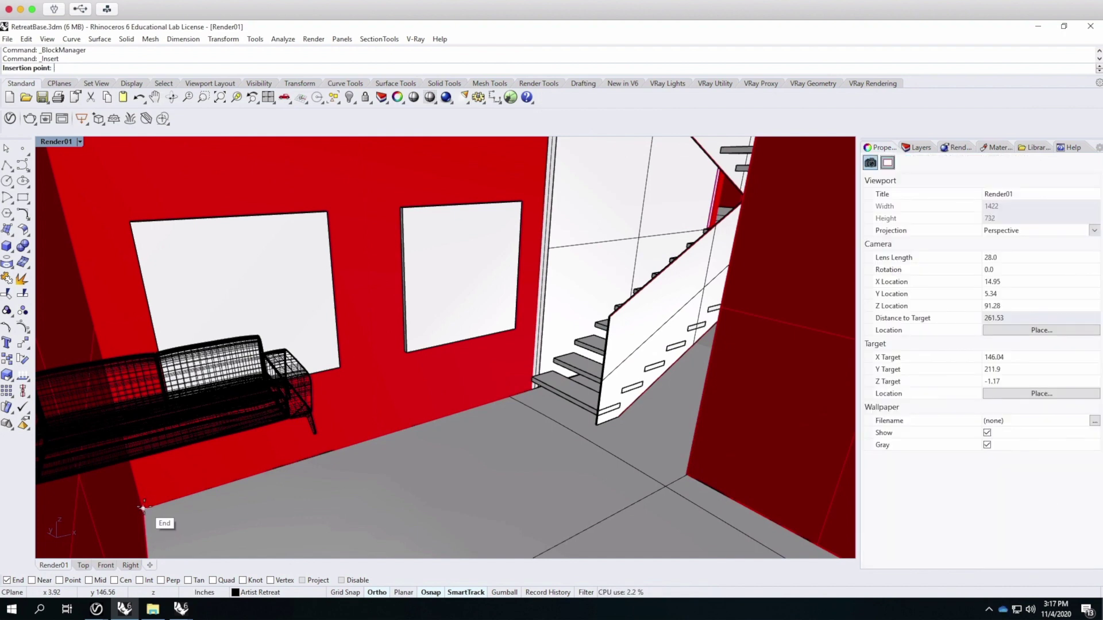
pyautogui.click(599, 425)
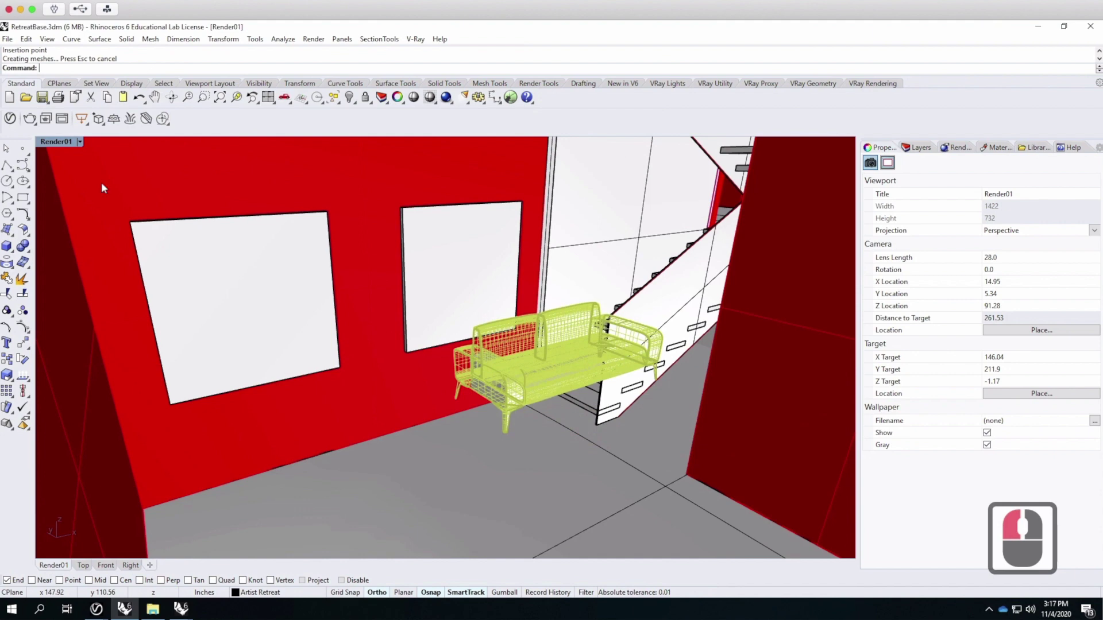
# Move the sofa about 83 inches in the negative X direction, away from the stairs and into the room.
pyautogui.doubleClick(56, 141)
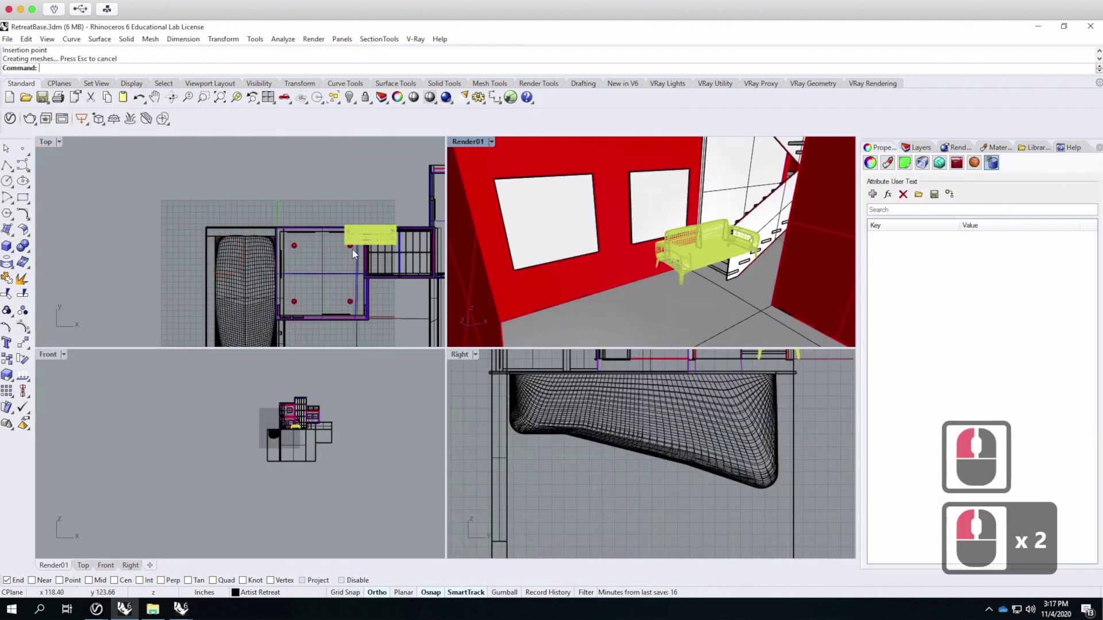
pyautogui.write("move'")
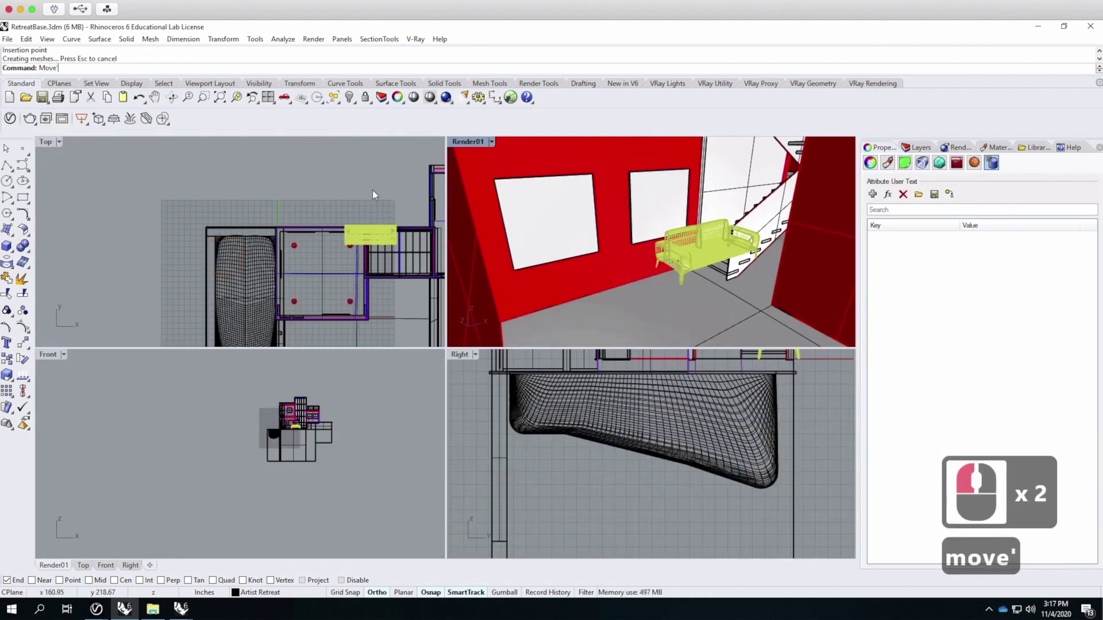
pyautogui.press('Return')
pyautogui.click(372, 176)
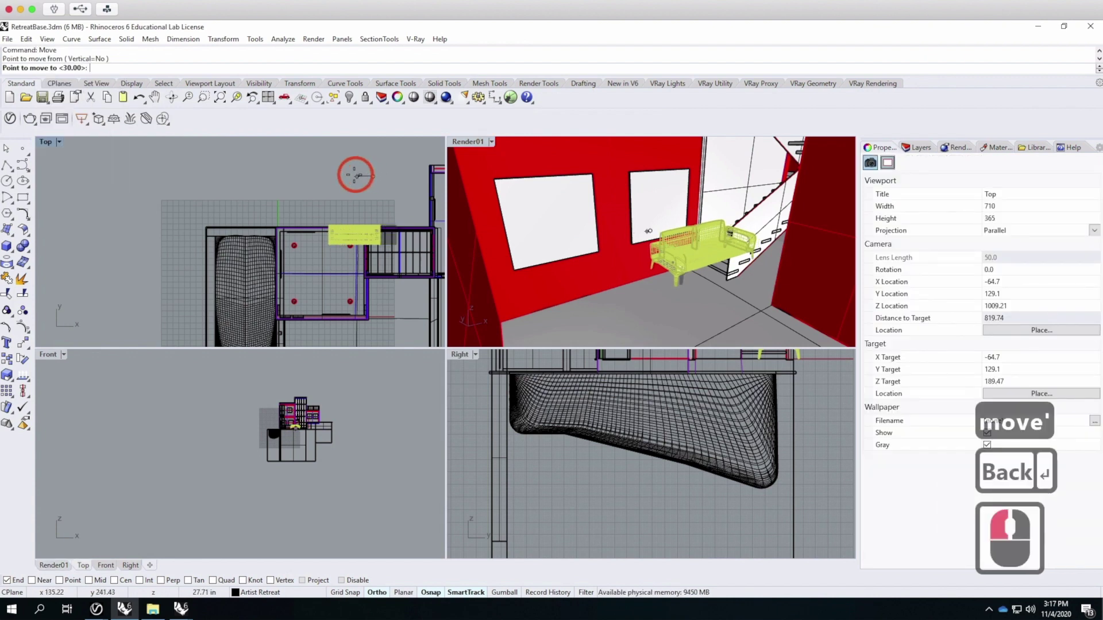
pyautogui.click(325, 173)
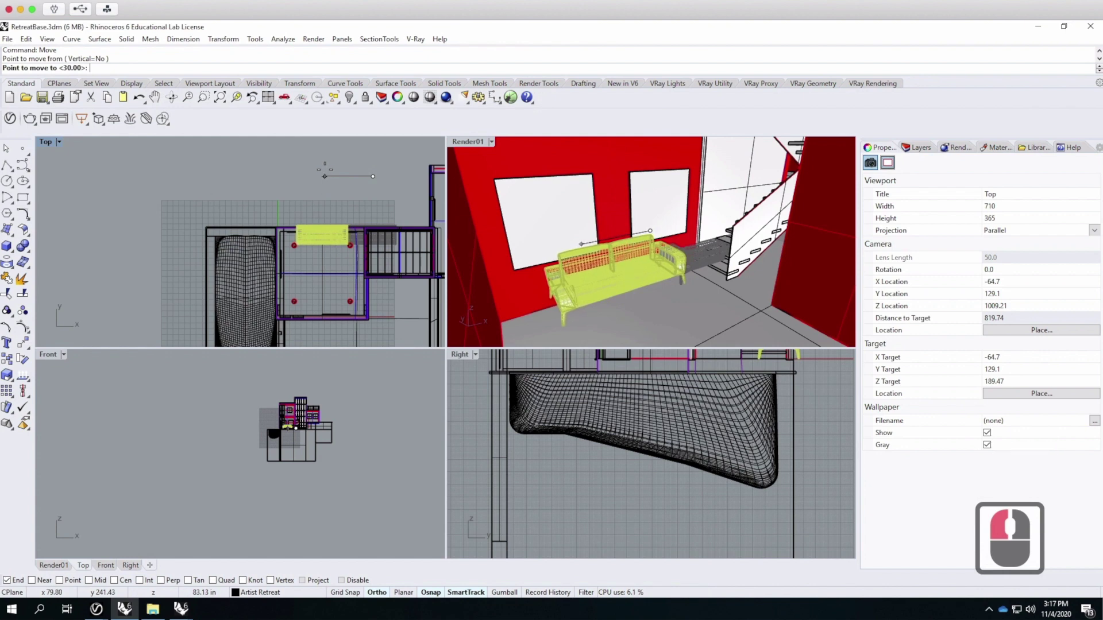
# Move the sofa about 17 inches in negative Y off the back wall and about 28 inches further in negative X.
pyautogui.rightClick(329, 173)
pyautogui.click(331, 174)
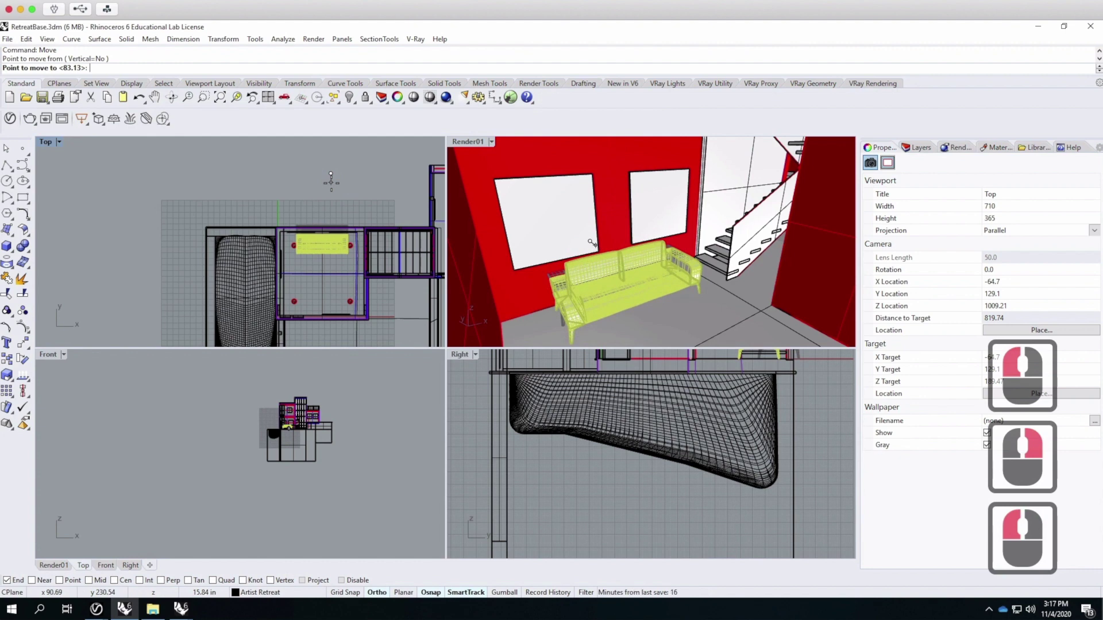
pyautogui.click(331, 184)
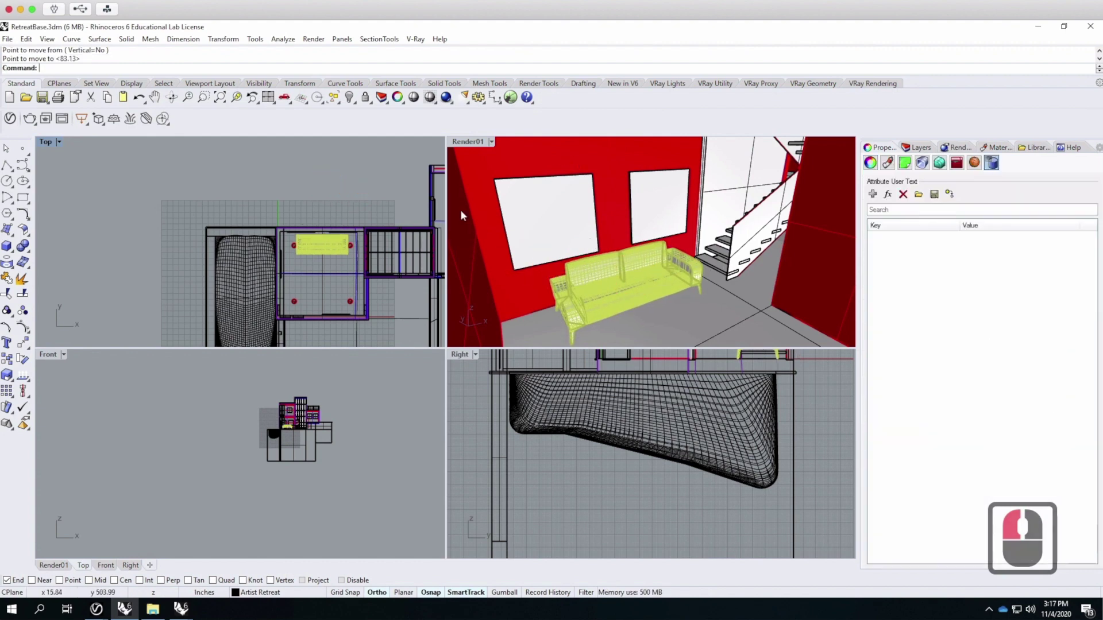
pyautogui.rightClick(336, 195)
pyautogui.click(356, 191)
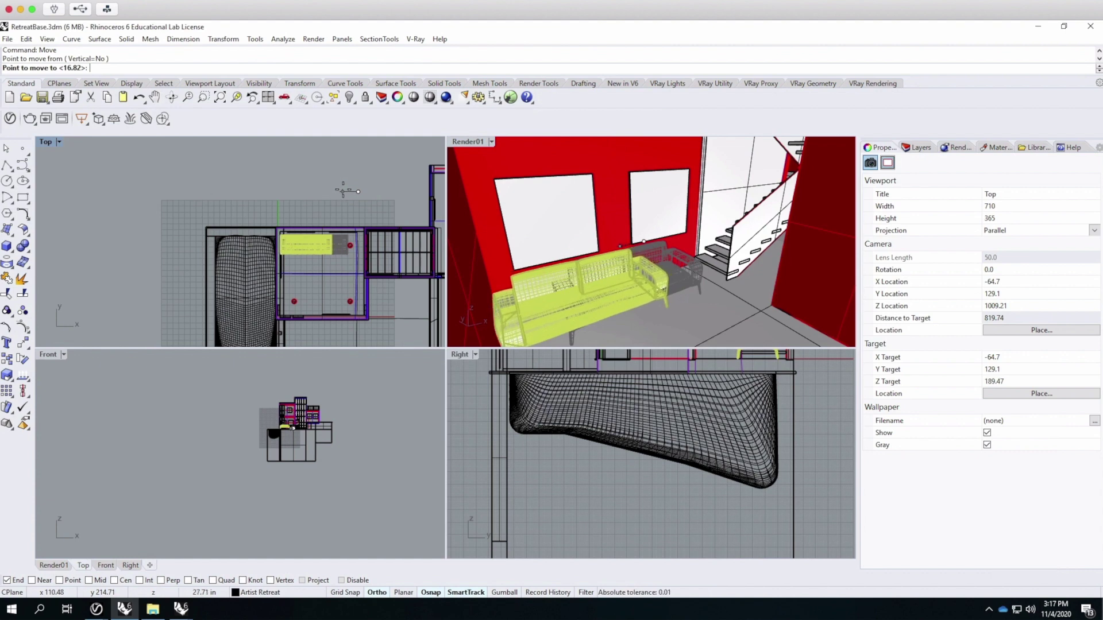
pyautogui.click(343, 190)
# Restore the InteriorRender01 named view in the Render01 viewport and save the retreat model.
pyautogui.click(467, 236)
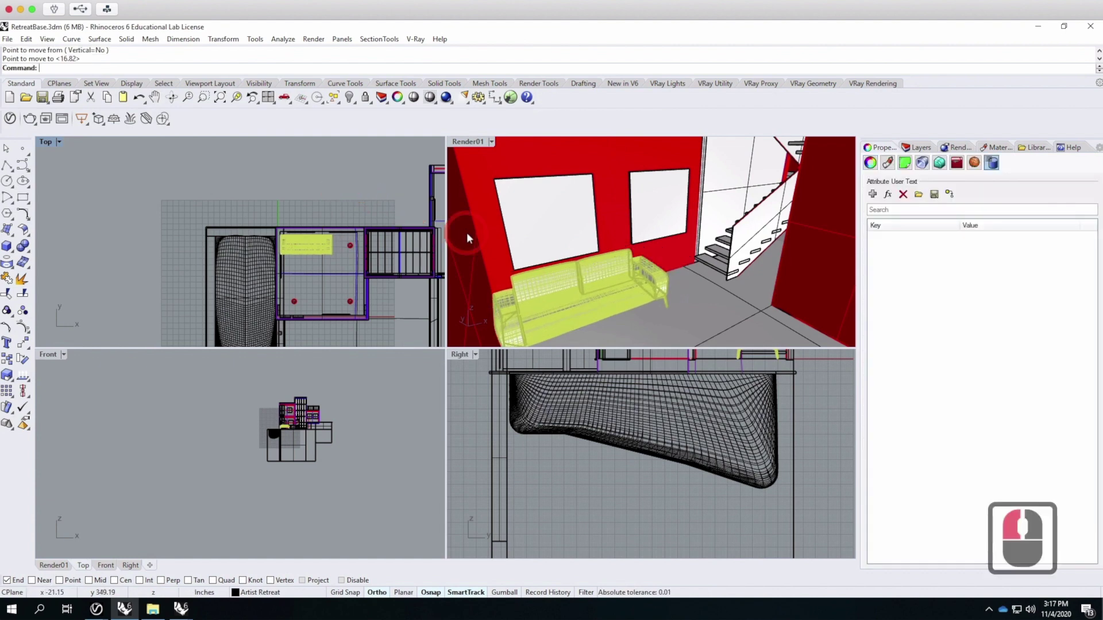
pyautogui.click(492, 142)
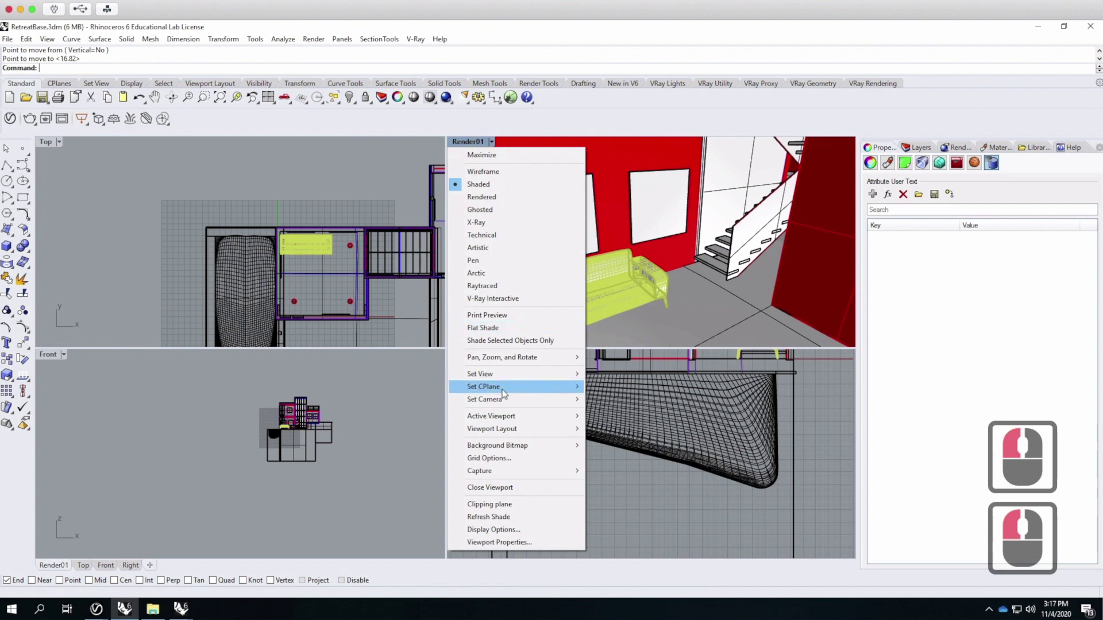
pyautogui.moveTo(499, 374)
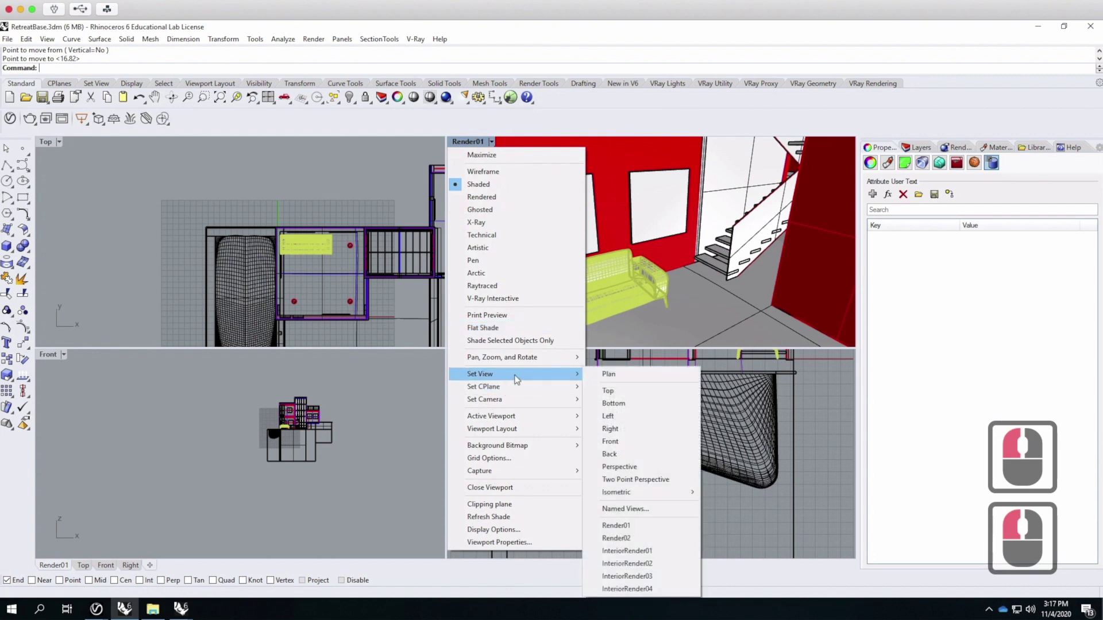
pyautogui.click(624, 550)
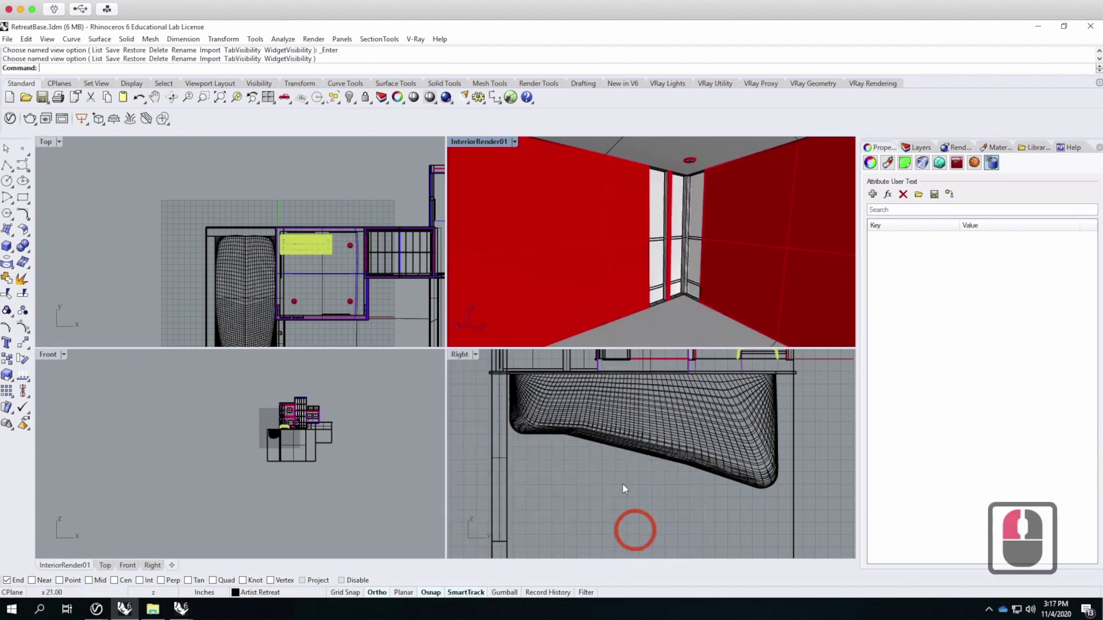
pyautogui.click(514, 143)
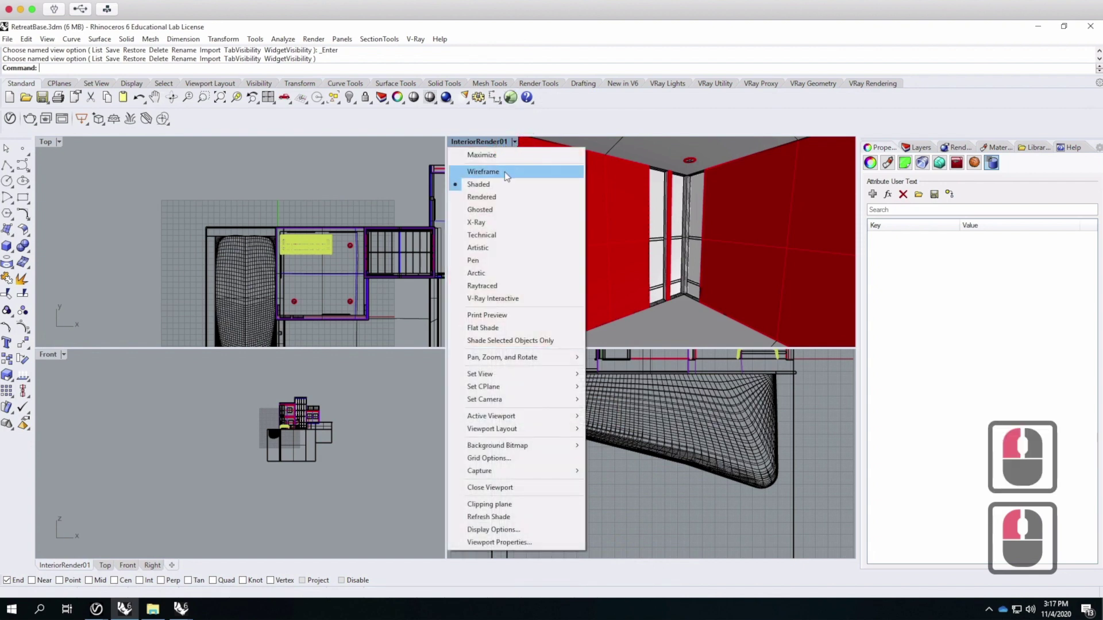
pyautogui.click(515, 142)
pyautogui.click(514, 142)
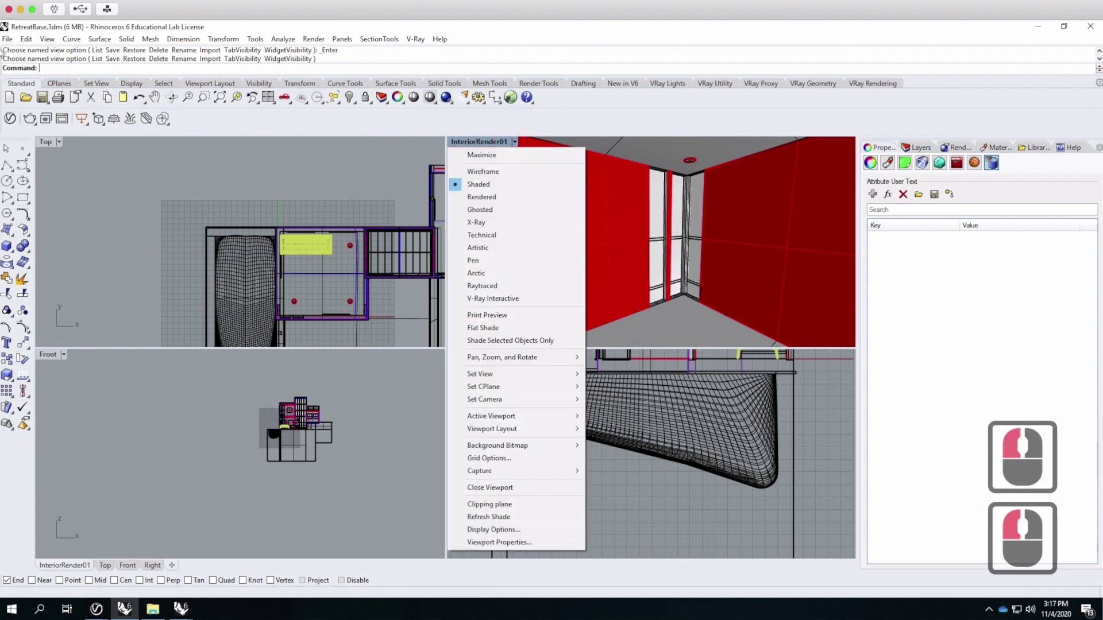
pyautogui.click(7, 39)
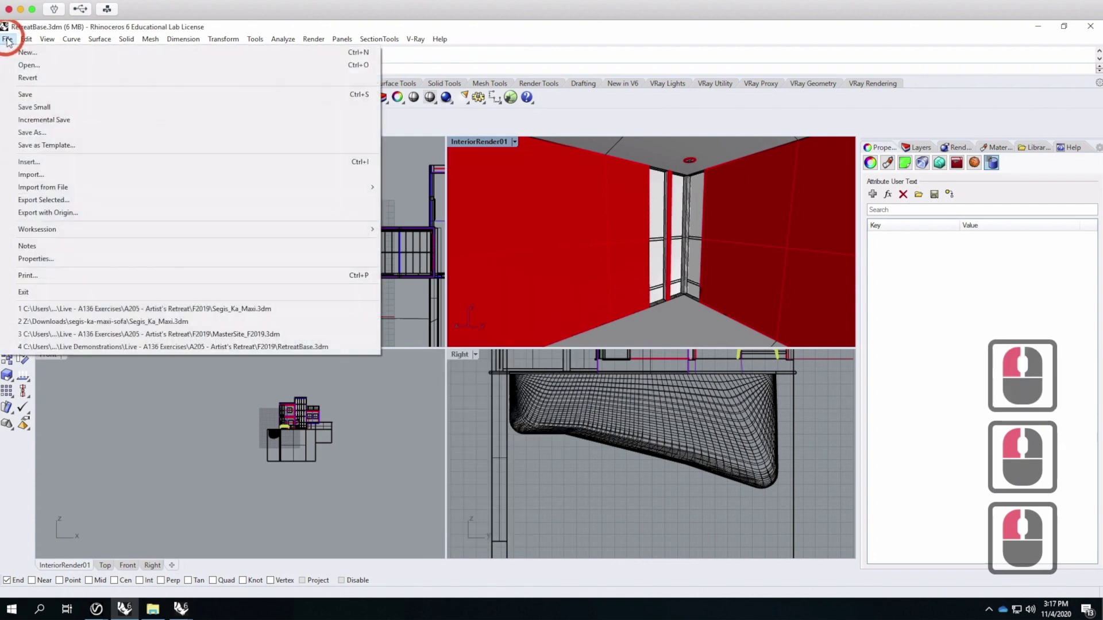
pyautogui.click(25, 92)
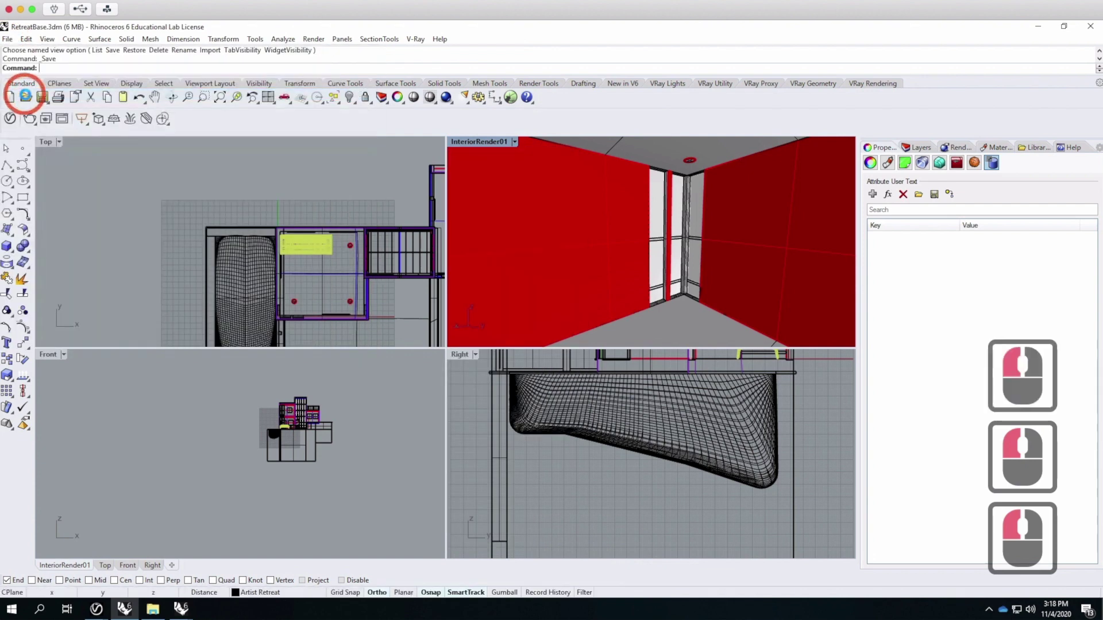
# Switch to the V-Ray frame buffer of MasterSite_F2019.3dm and close it to return to the master site model.
pyautogui.click(99, 615)
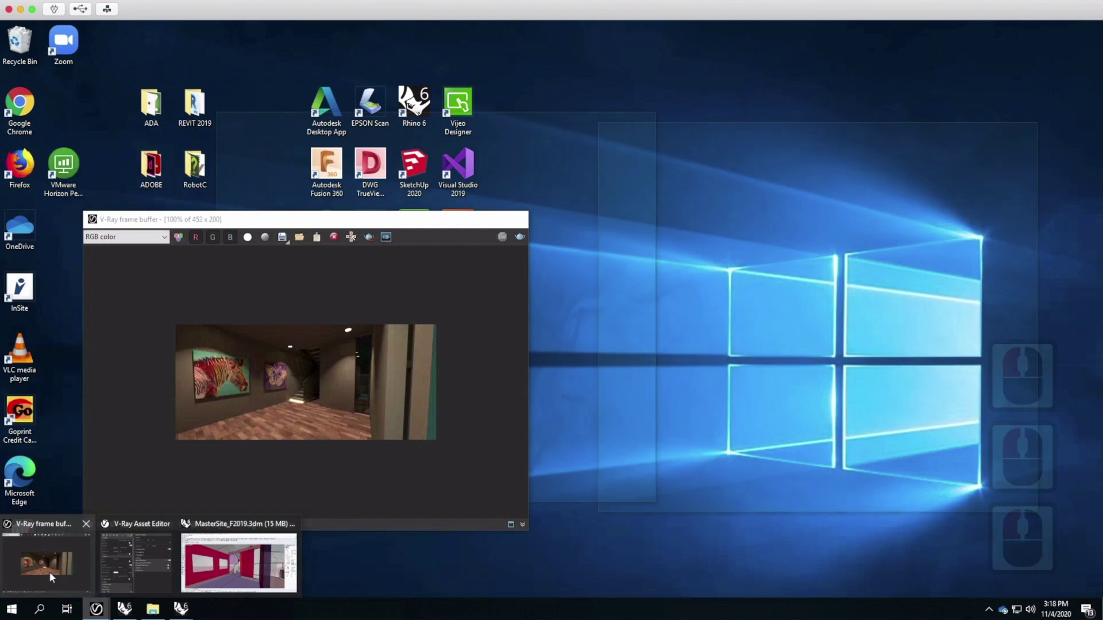
pyautogui.click(49, 572)
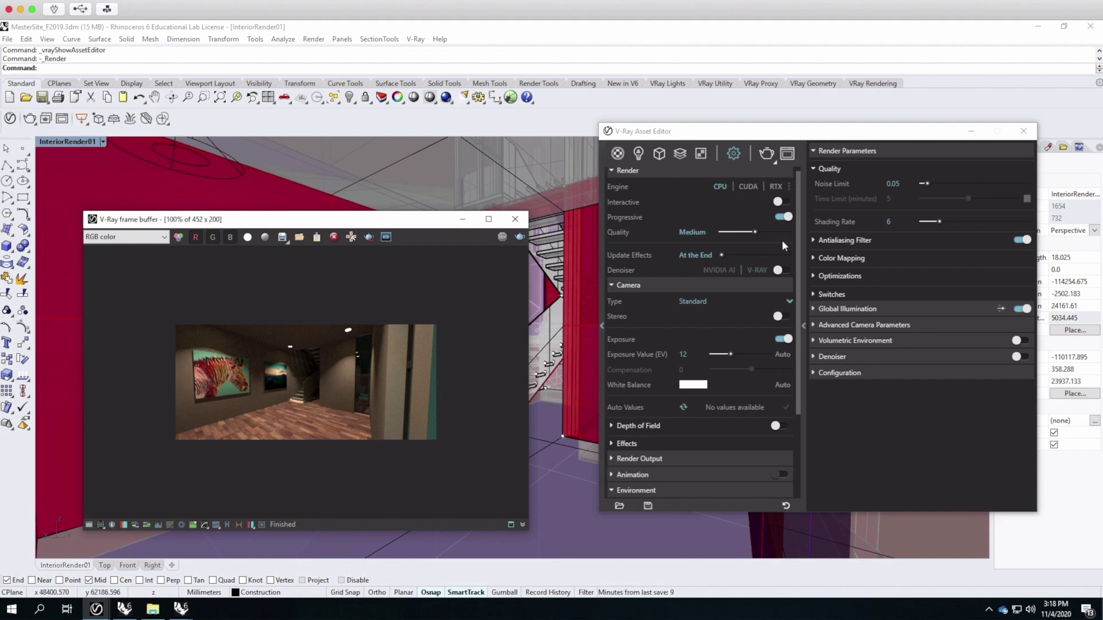
pyautogui.click(516, 219)
# Set the intensity of the rectangular light at the foot of the staircase to 5 and save the master site model.
pyautogui.click(481, 422)
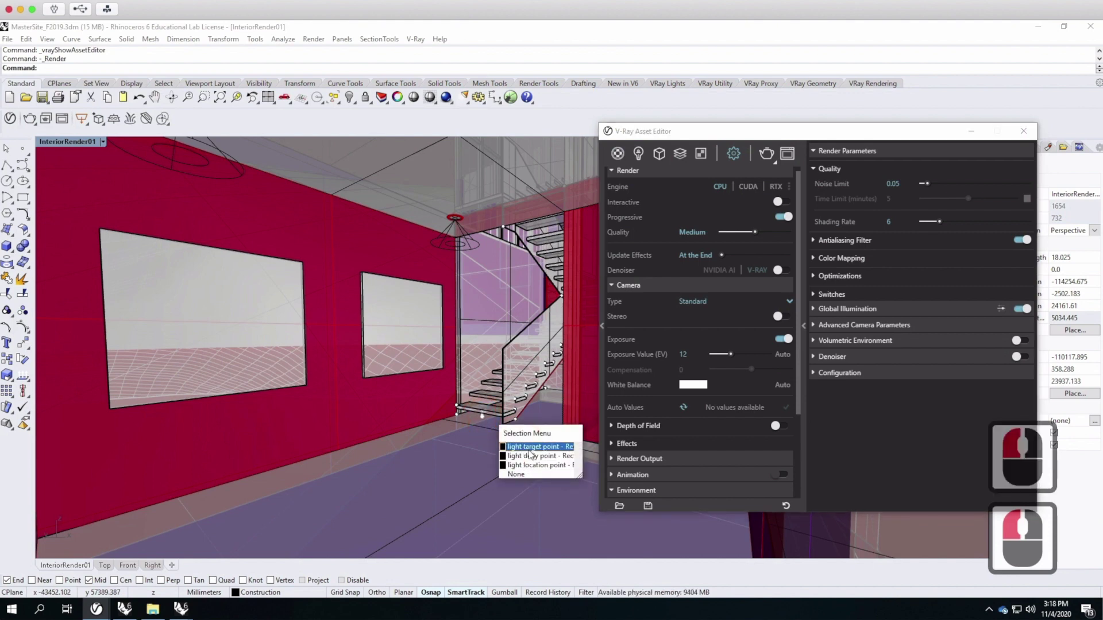
pyautogui.click(468, 408)
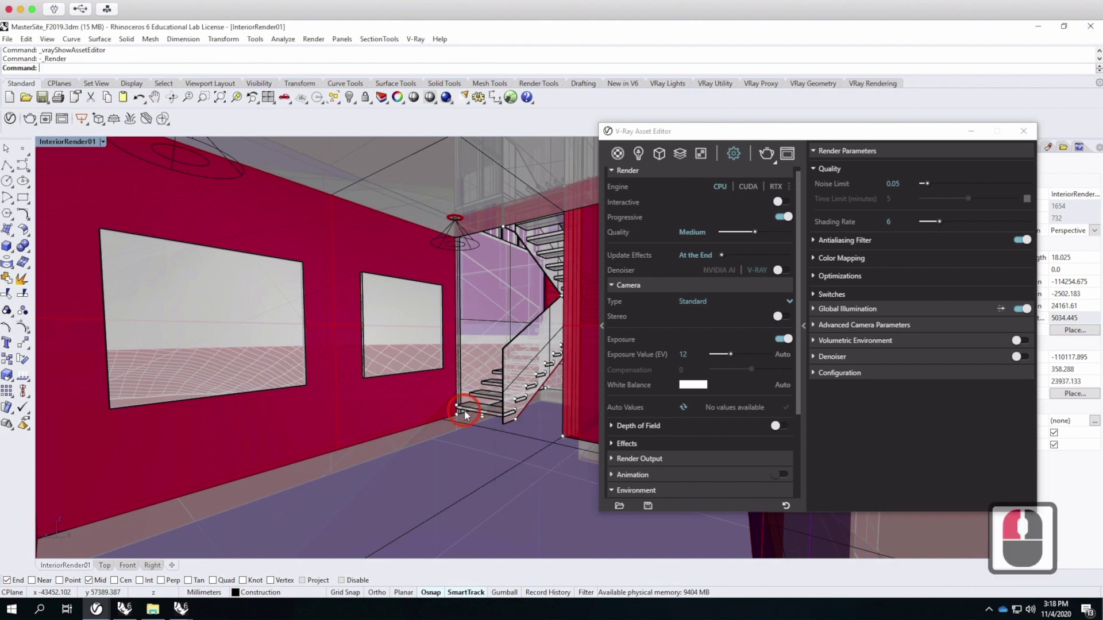
pyautogui.click(468, 406)
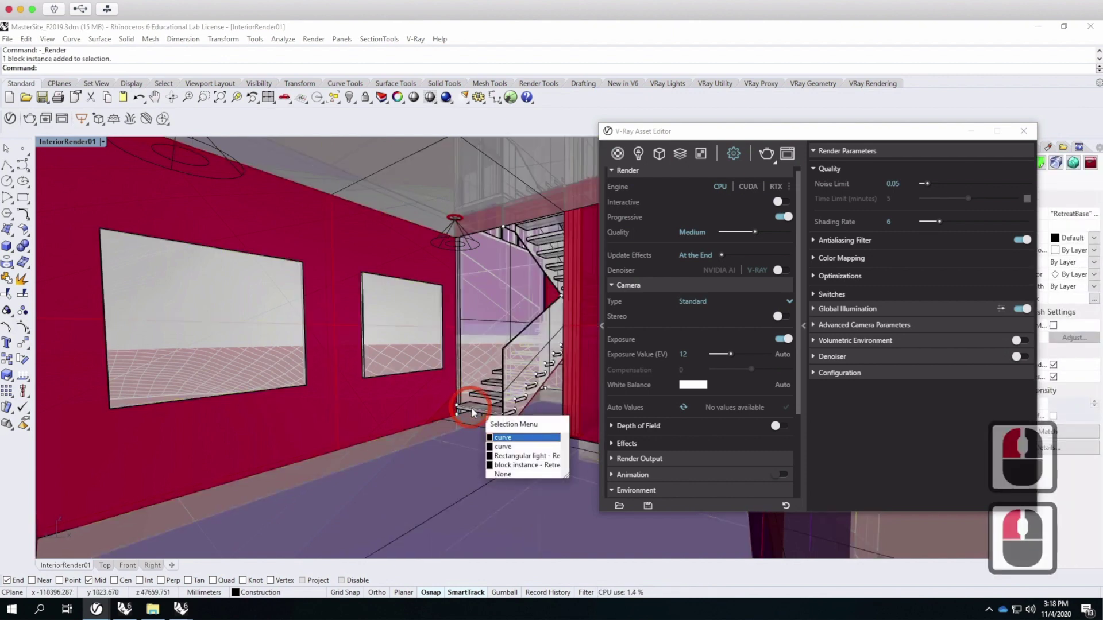
pyautogui.click(524, 456)
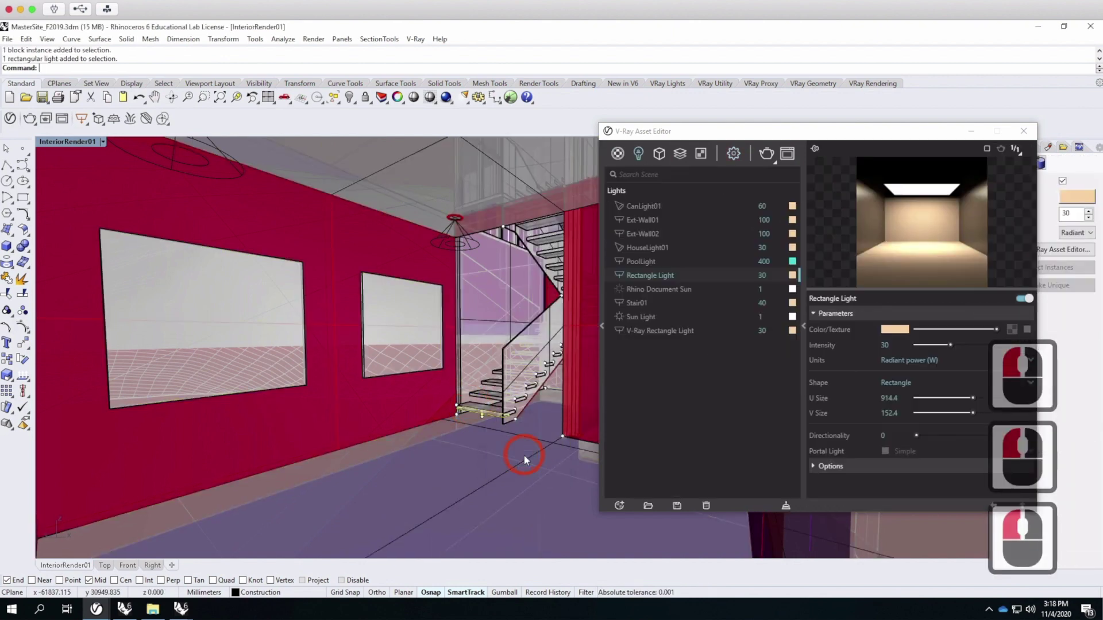
pyautogui.moveTo(921, 132); pyautogui.dragTo(736, 129)
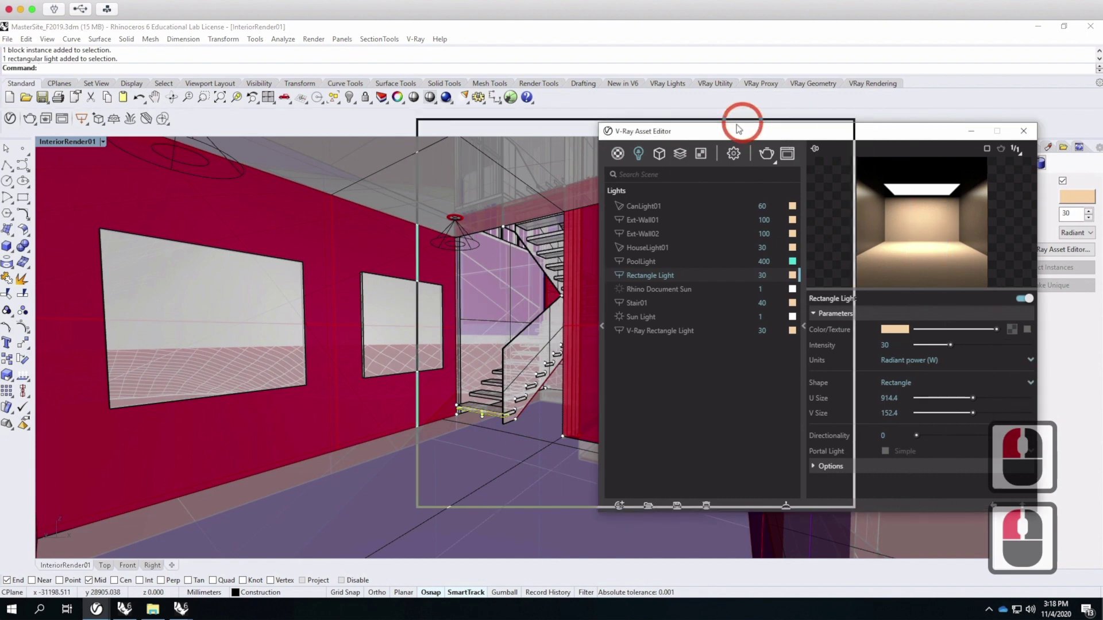
pyautogui.click(1071, 216)
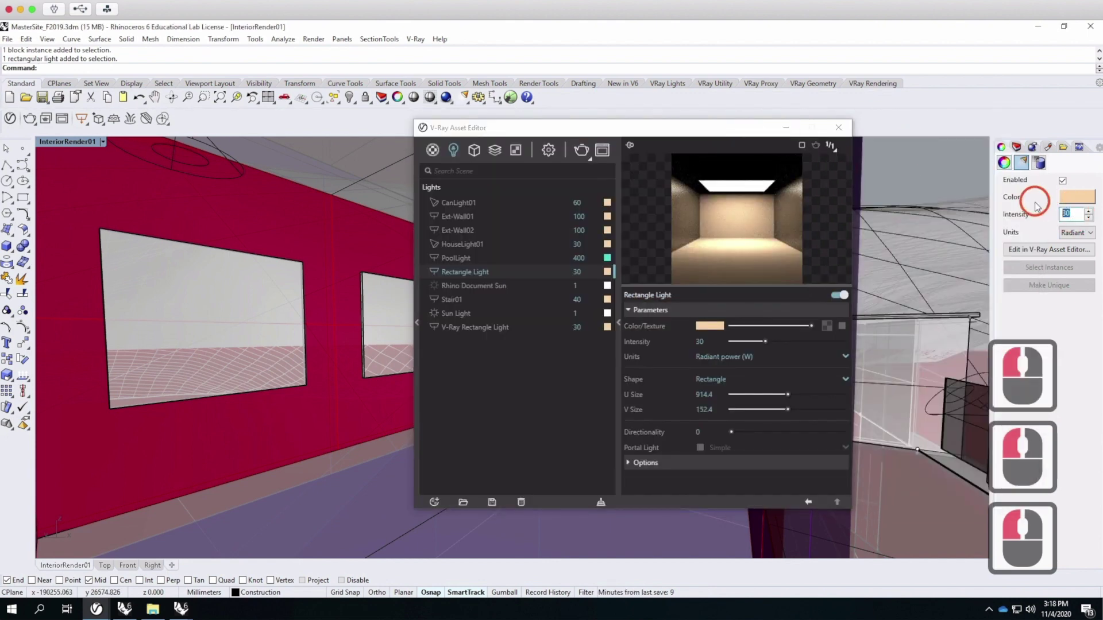
pyautogui.doubleClick(1070, 215)
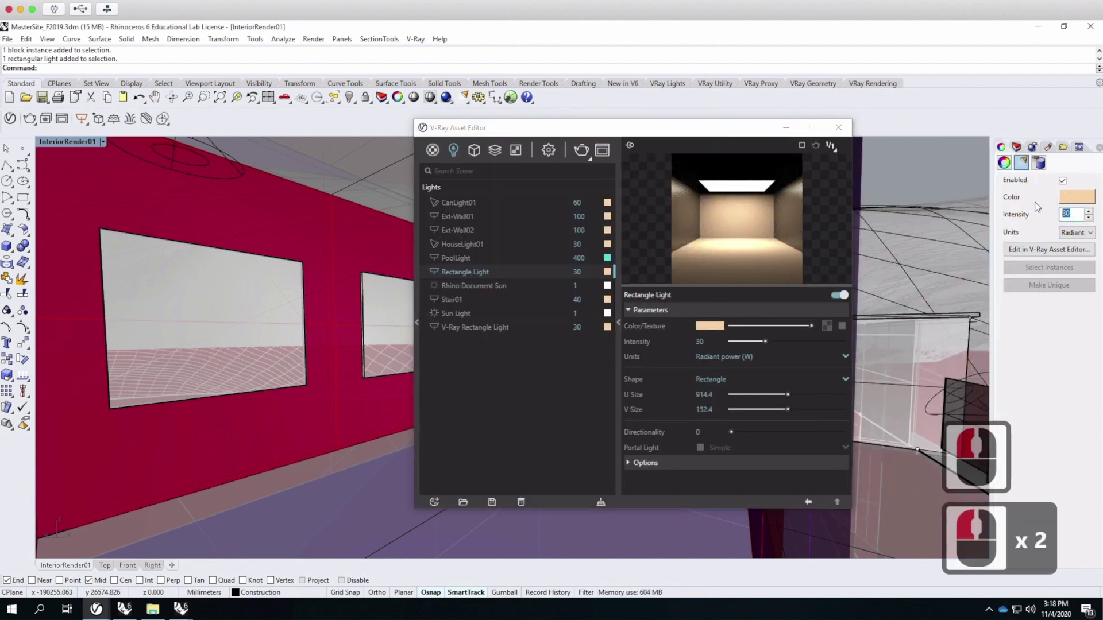
pyautogui.write('5')
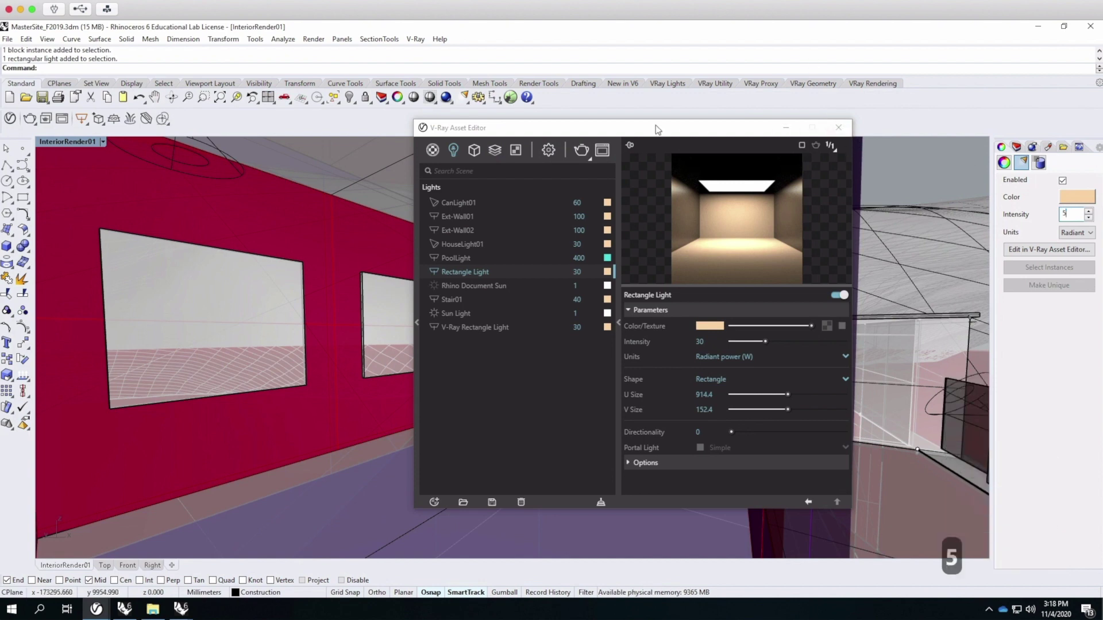
pyautogui.moveTo(618, 126); pyautogui.dragTo(787, 129)
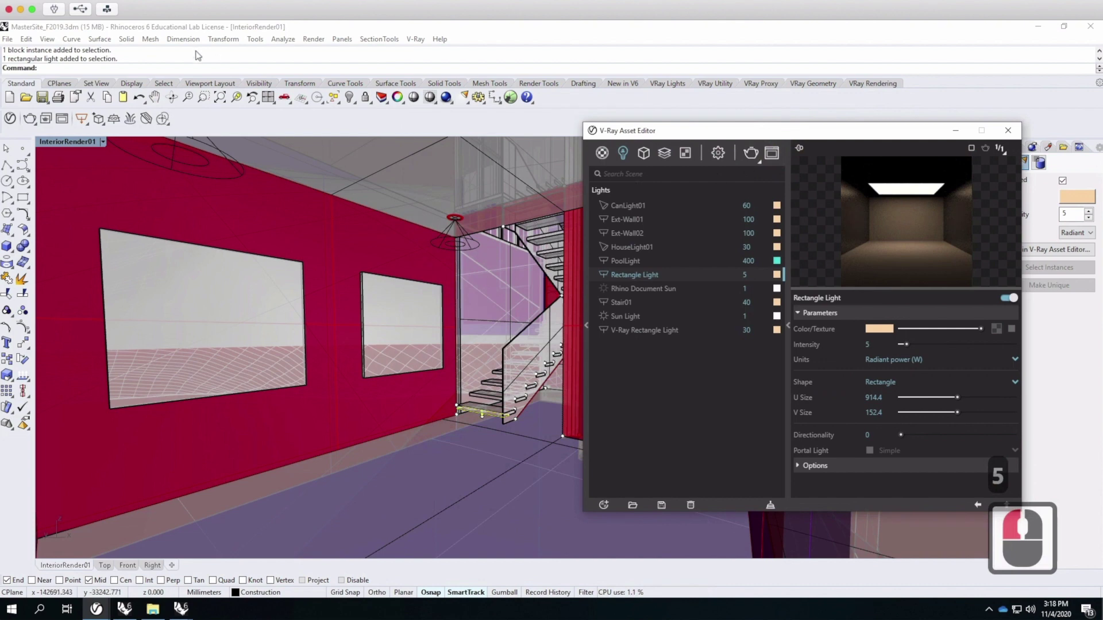
pyautogui.click(8, 38)
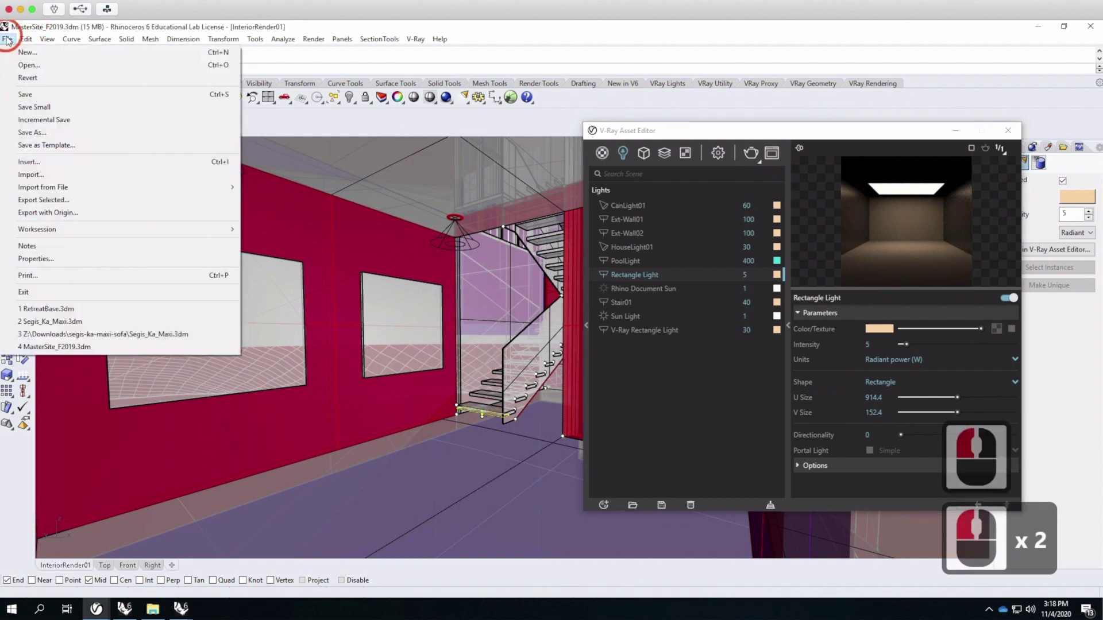
pyautogui.click(25, 95)
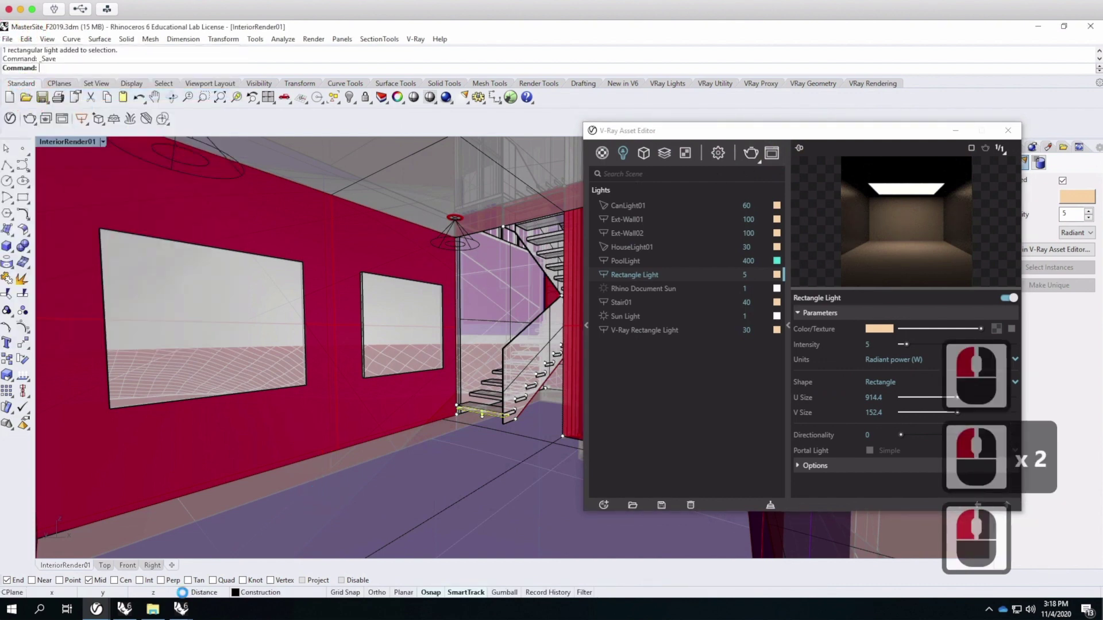
# Switch to the RetreatBase.3dm model to check it and return to the MasterSite_F2019.3dm model.
pyautogui.click(125, 609)
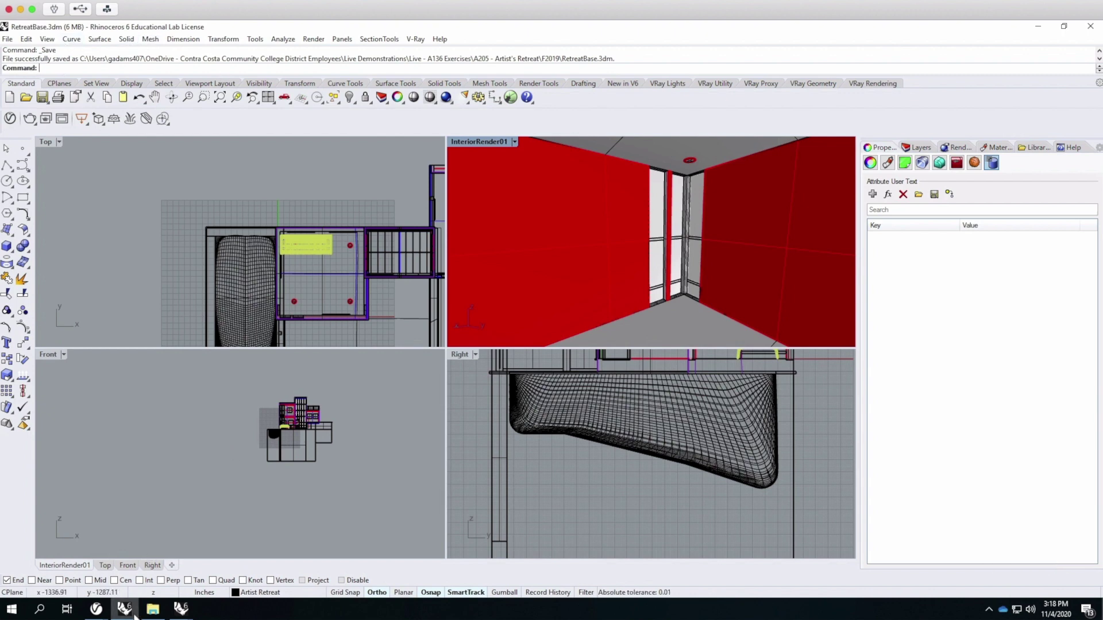
pyautogui.moveTo(96, 611)
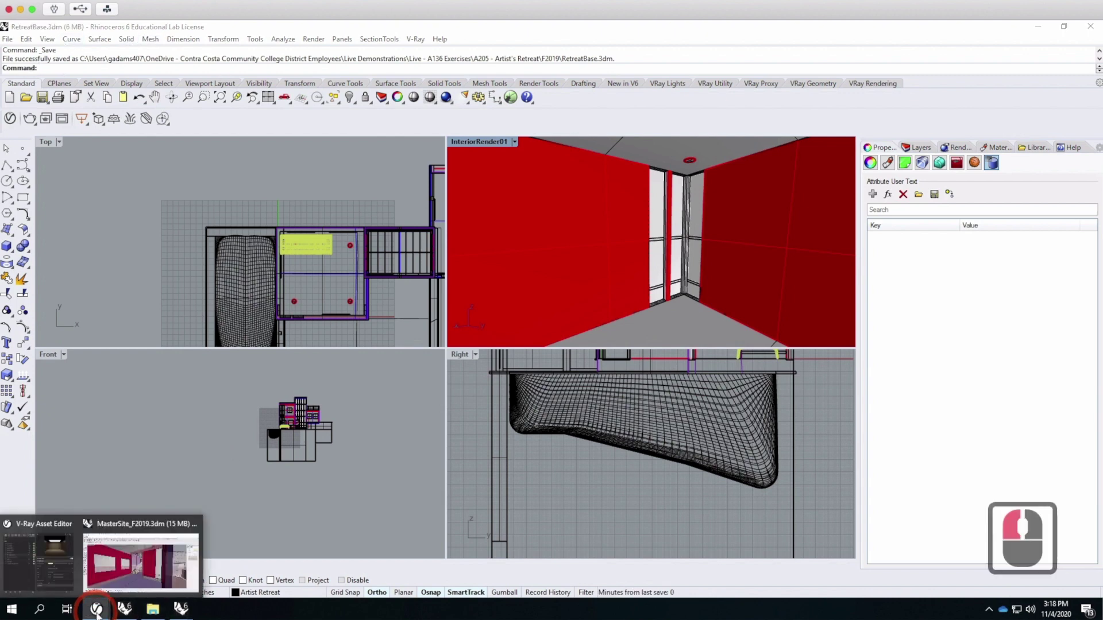
pyautogui.click(118, 563)
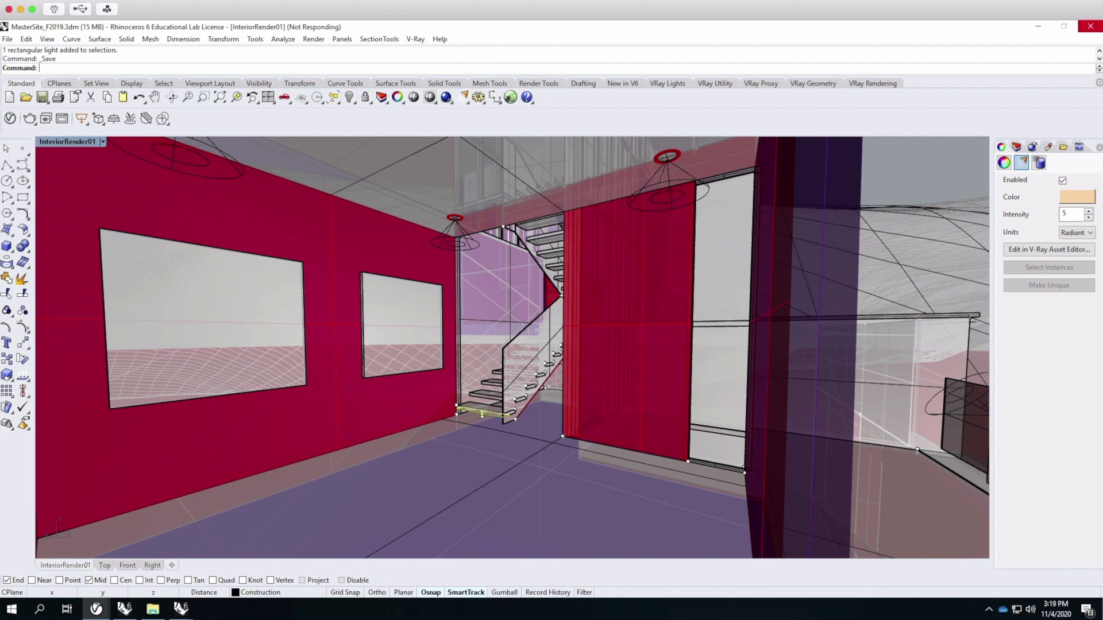
# Update the linked RetreatBase block definition from its newer source file using the Block Manager.
pyautogui.click(26, 39)
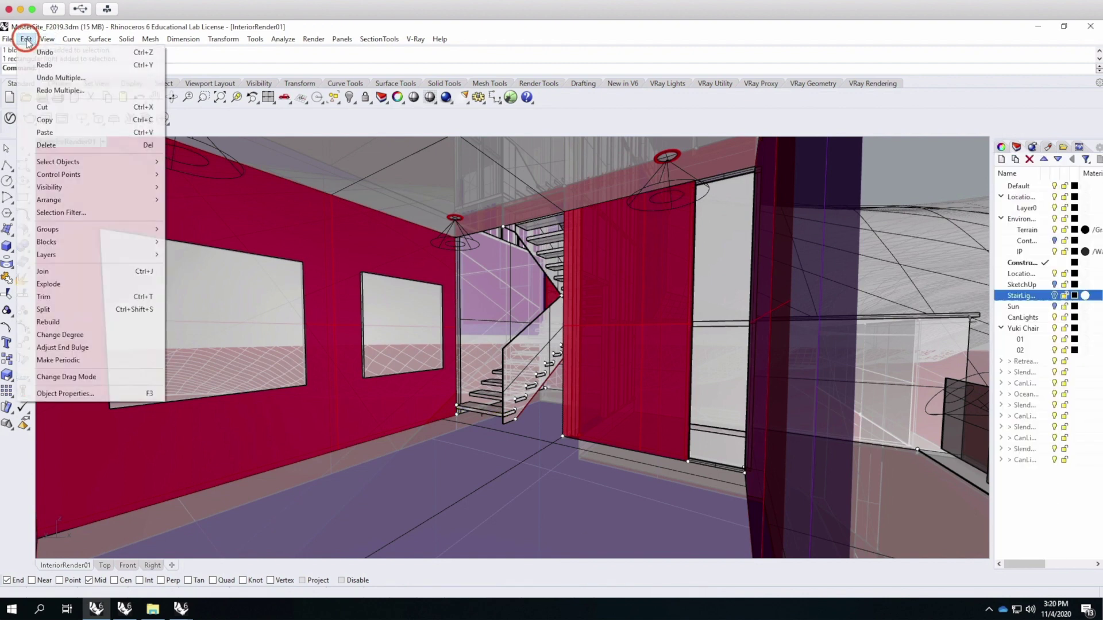
pyautogui.moveTo(77, 242)
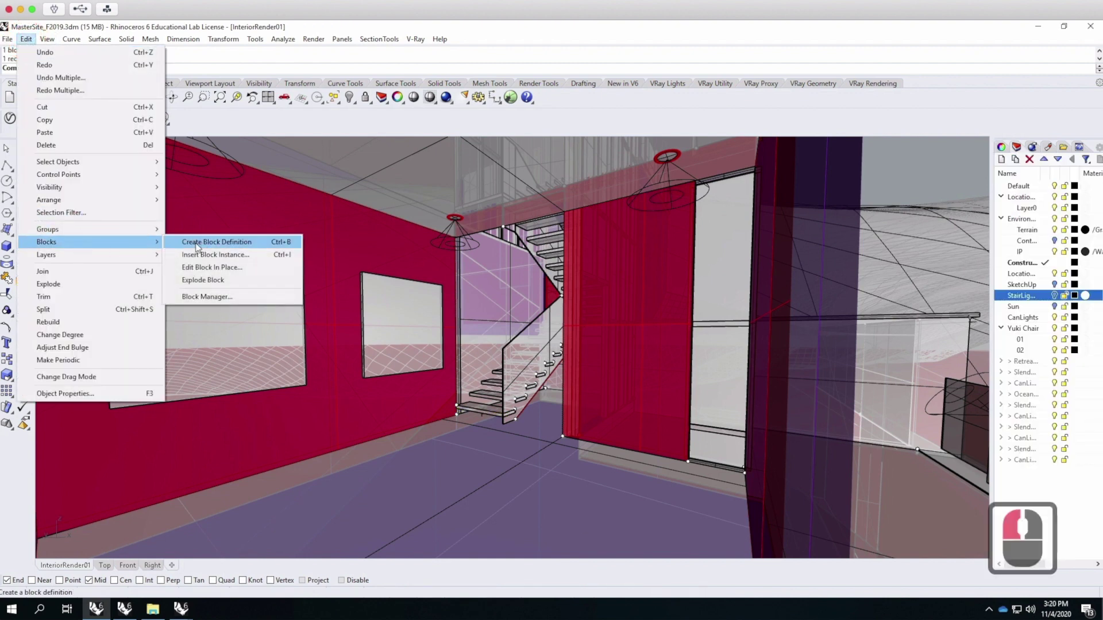
pyautogui.click(234, 295)
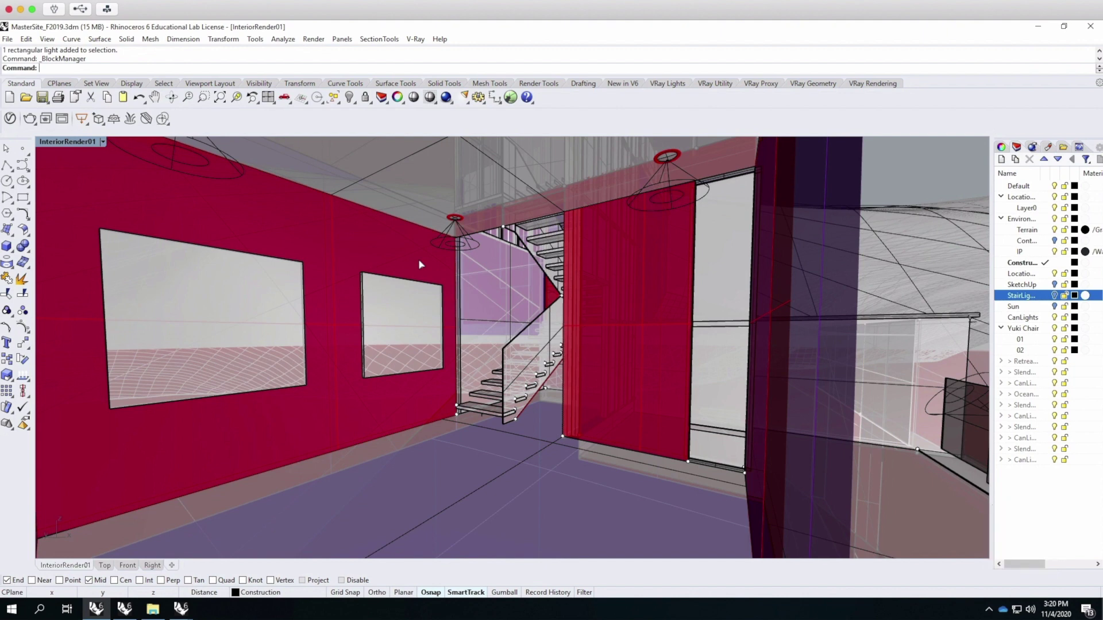
pyautogui.click(380, 222)
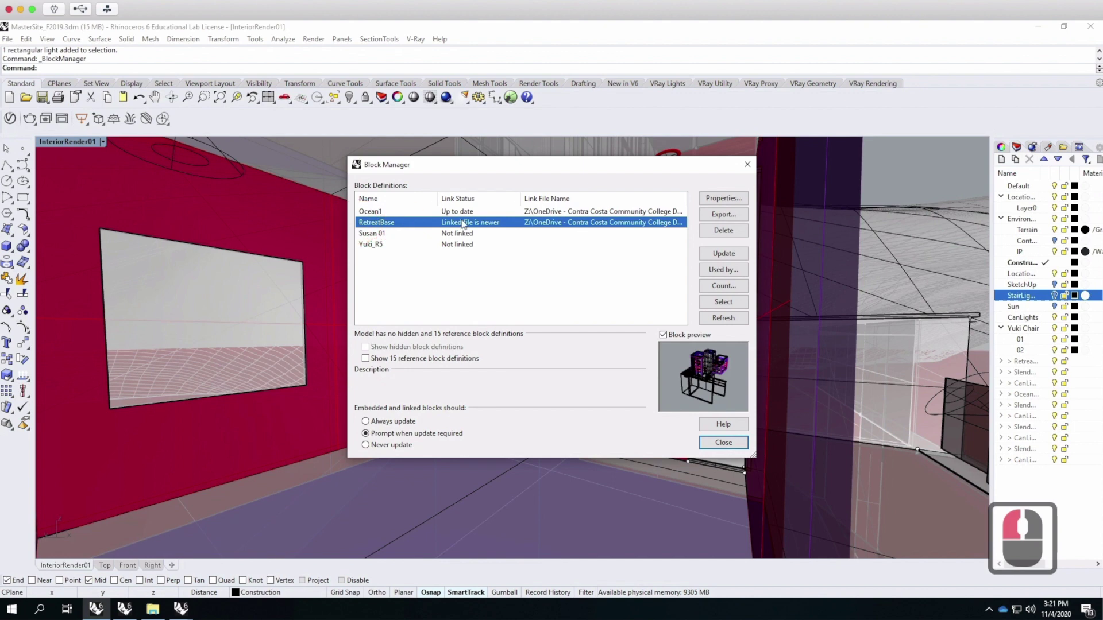
pyautogui.click(723, 254)
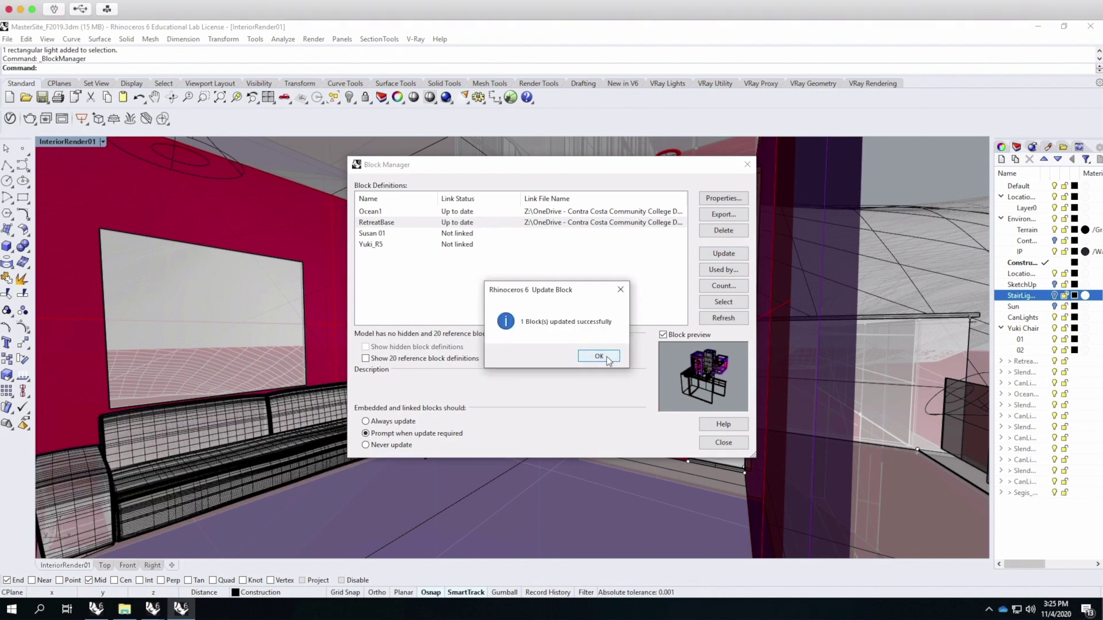
pyautogui.click(606, 357)
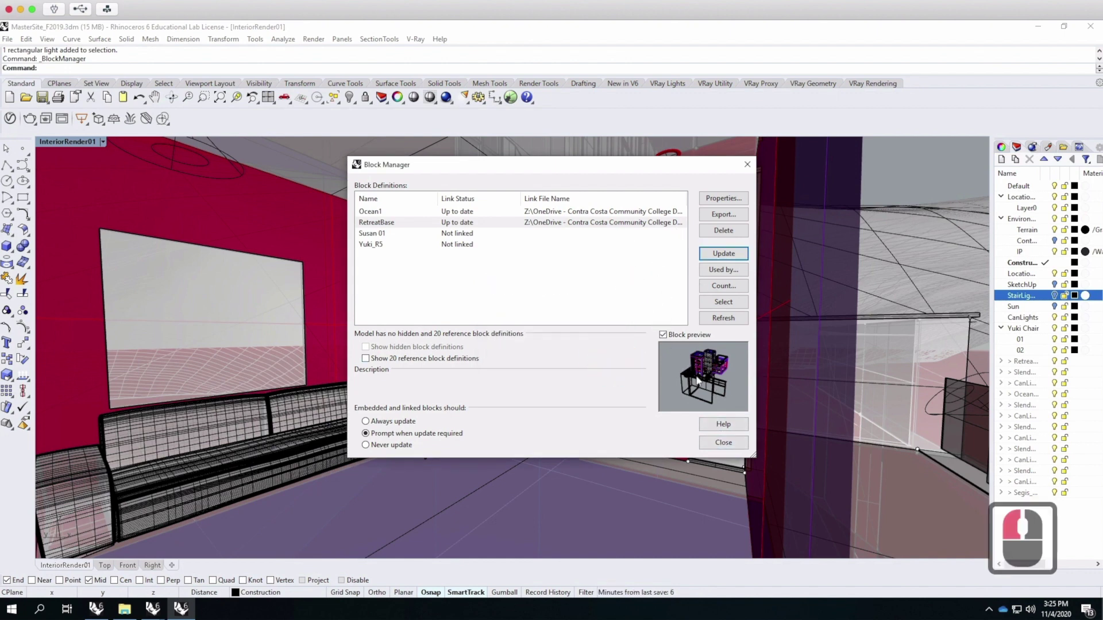
pyautogui.click(725, 441)
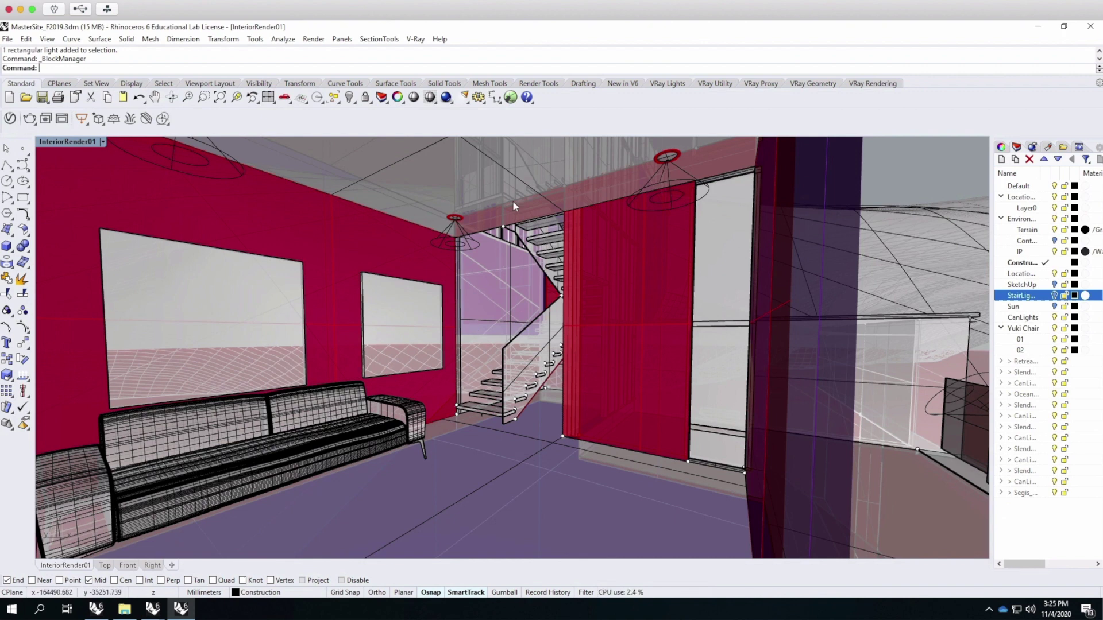
# Bring up the render settings in the V-Ray Asset Editor and start a render of the InteriorRender01 view.
pyautogui.click(10, 119)
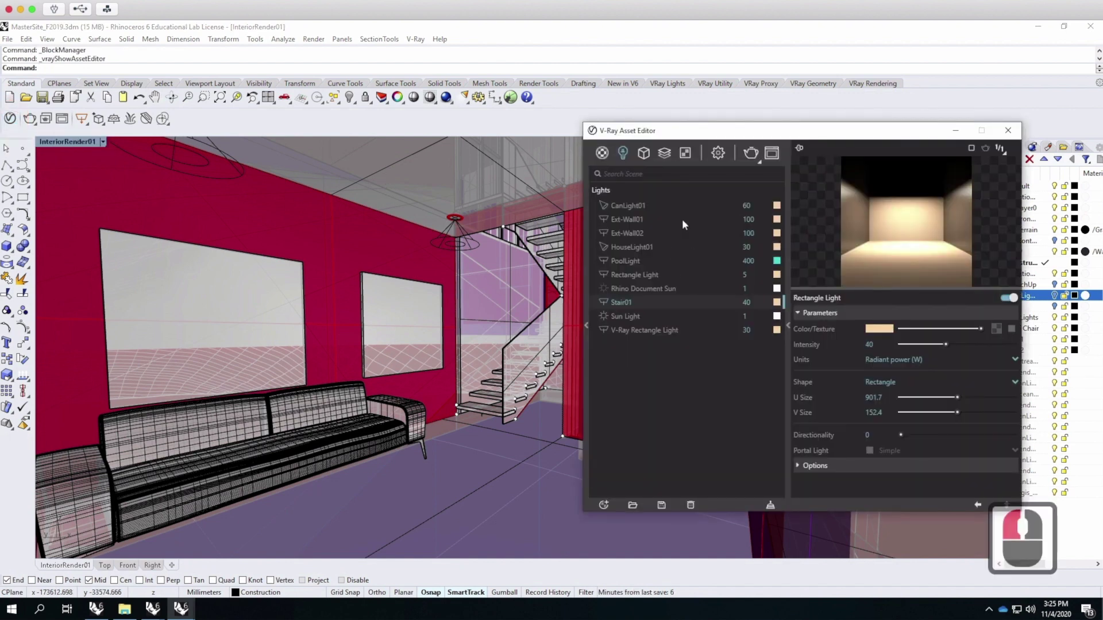
pyautogui.click(718, 152)
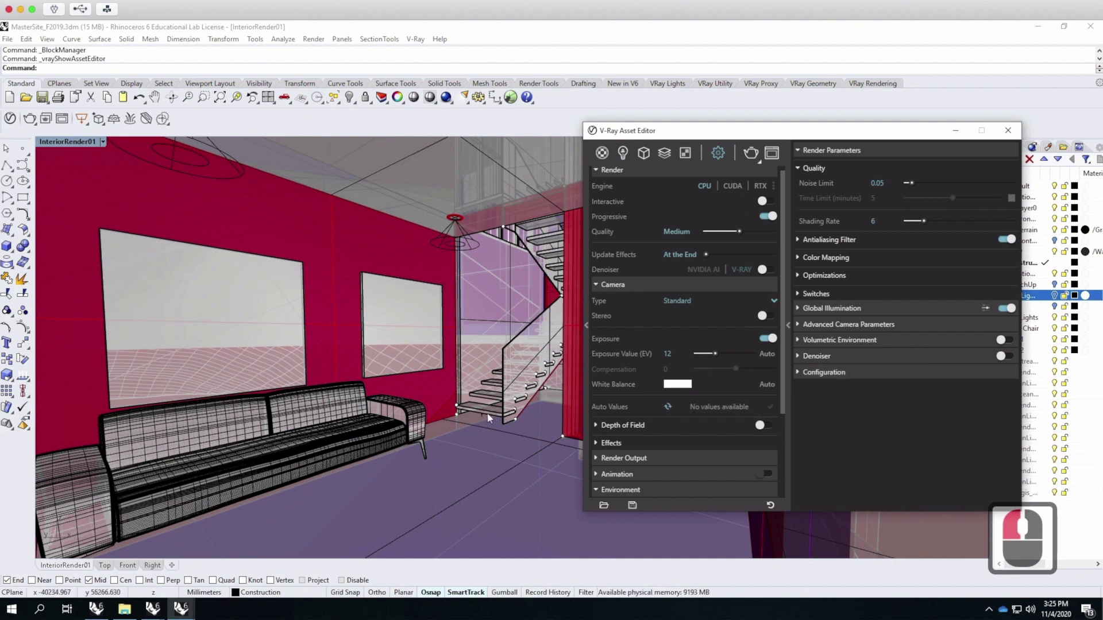
pyautogui.click(751, 154)
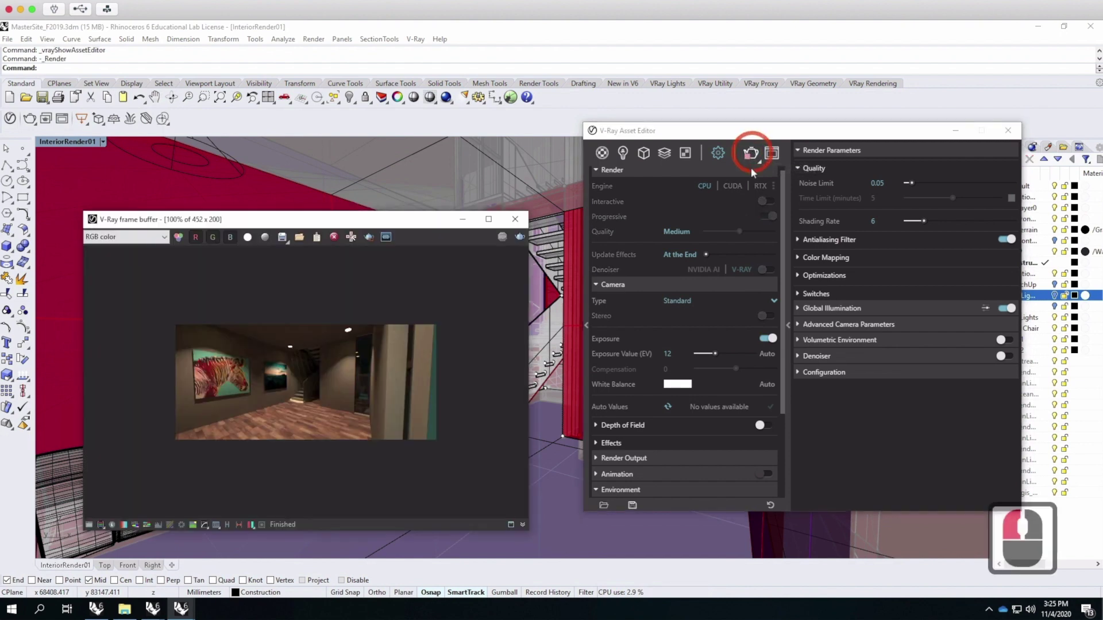